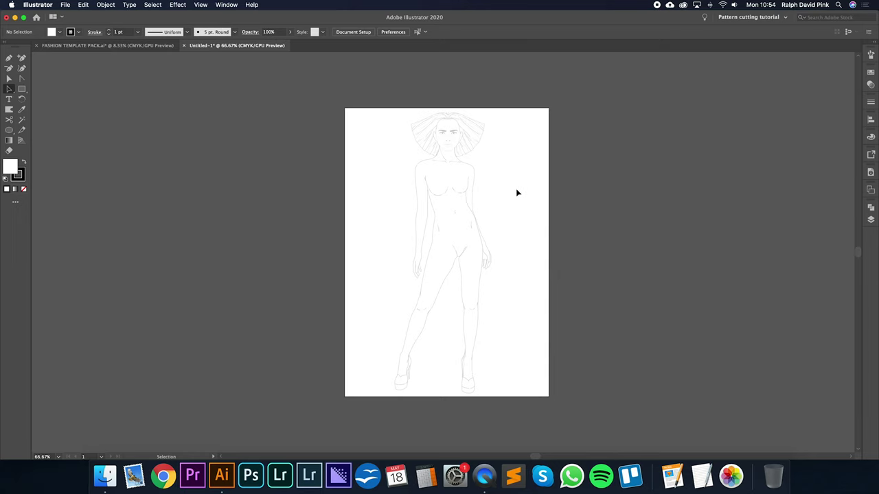
Switch to the FASHION TEMPLATE PACK.ai document and examine the first face in Faces & Hair Styles 1.
click(134, 45)
drag(608, 336, 595, 277)
drag(414, 176, 487, 224)
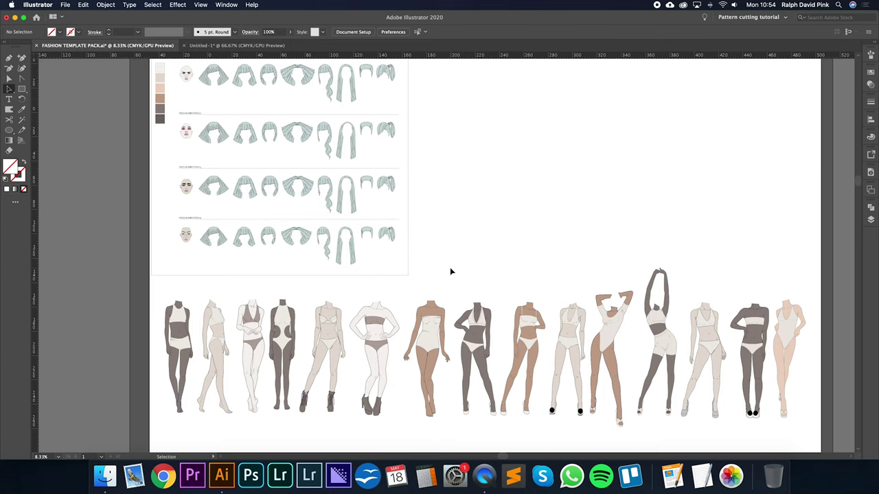
scroll(451, 261, up, 2)
scroll(454, 248, down, 1)
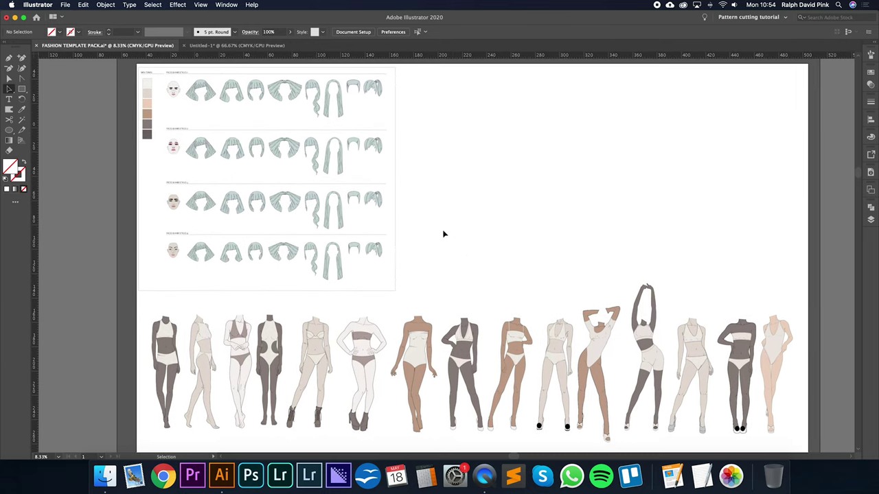
click(171, 92)
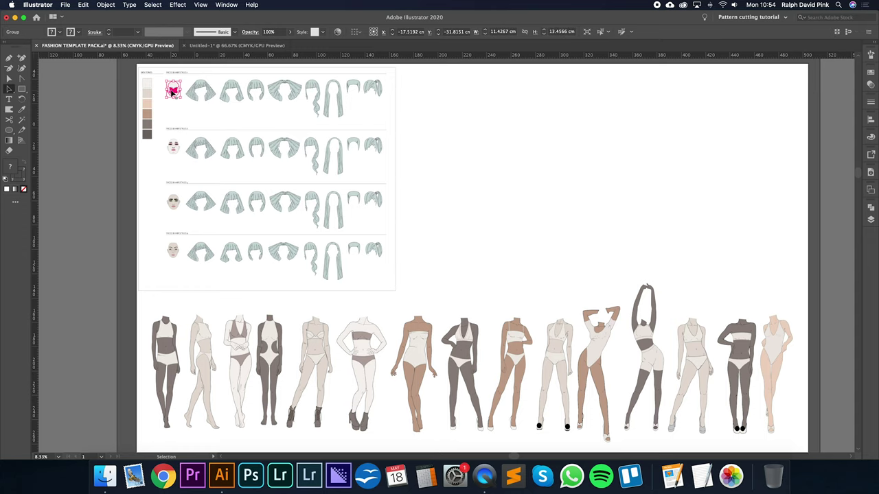
key(super+equal)
key(super+equal)
key(super+equal)
key(super+equal)
key(super+equal)
key(super+equal)
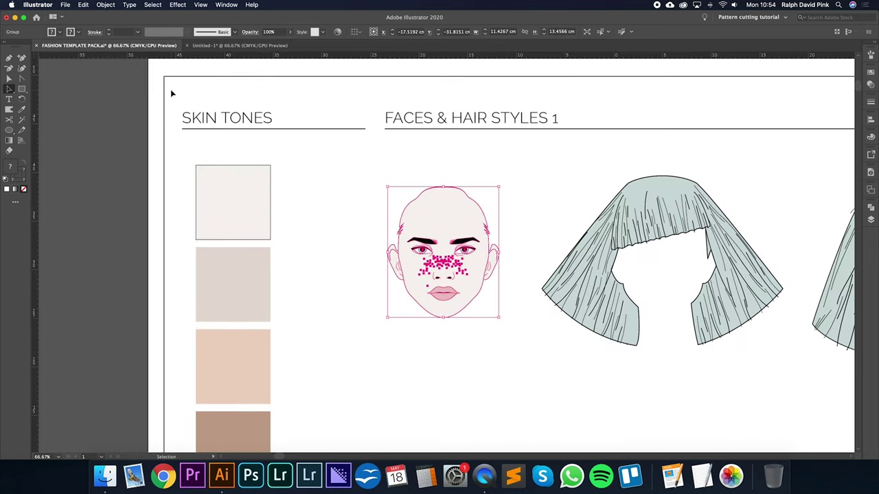
Examine the hairstyles of Faces & Hair Styles 1 and continue down to Faces & Hair Styles 3.
click(565, 182)
scroll(323, 159, right, 7)
scroll(323, 159, down, 2)
key(super+minus)
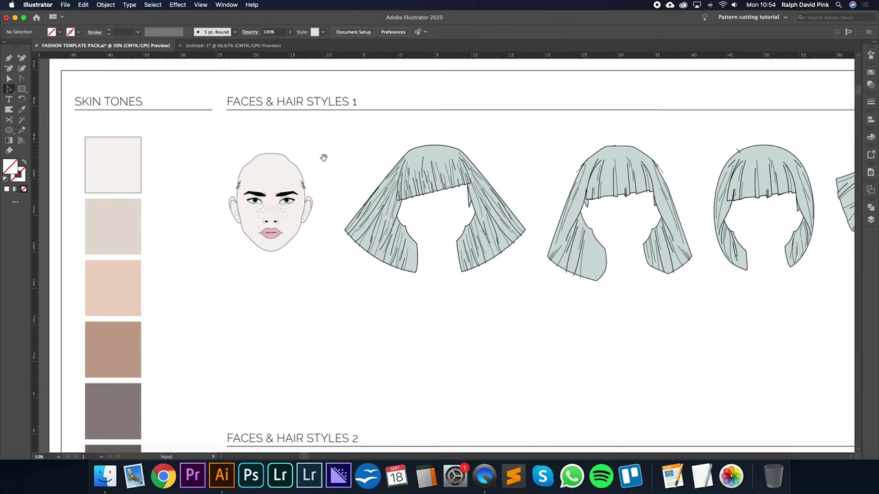
drag(323, 157, 235, 154)
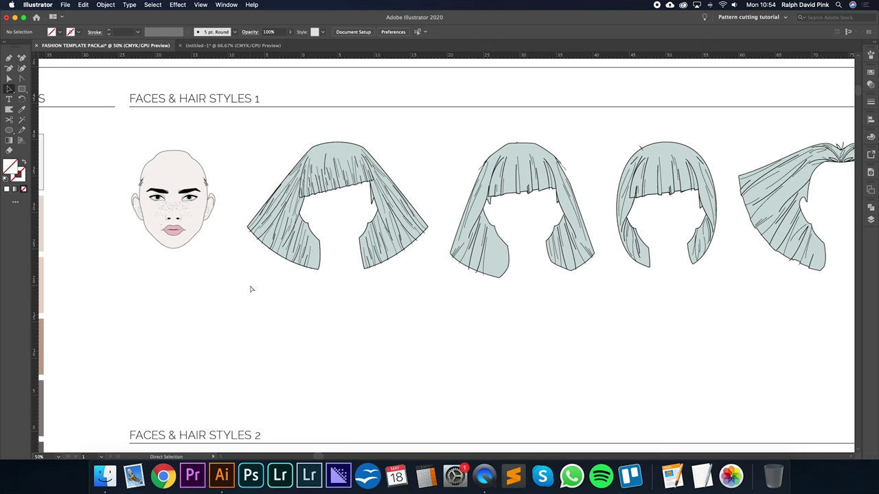
key(super+minus)
scroll(289, 206, down, 10)
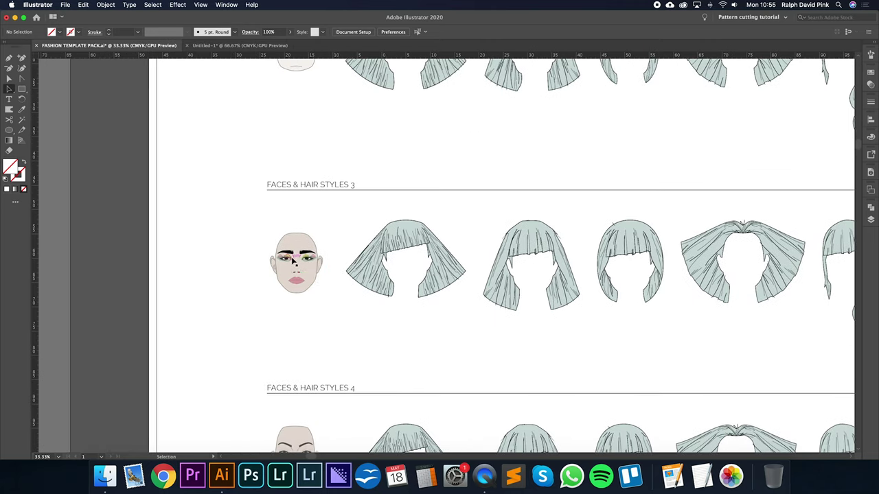
Examine the make-up details of the face in Faces & Hair Styles 3.
click(292, 260)
key(super+plus)
key(super+plus)
key(super+plus)
key(super+plus)
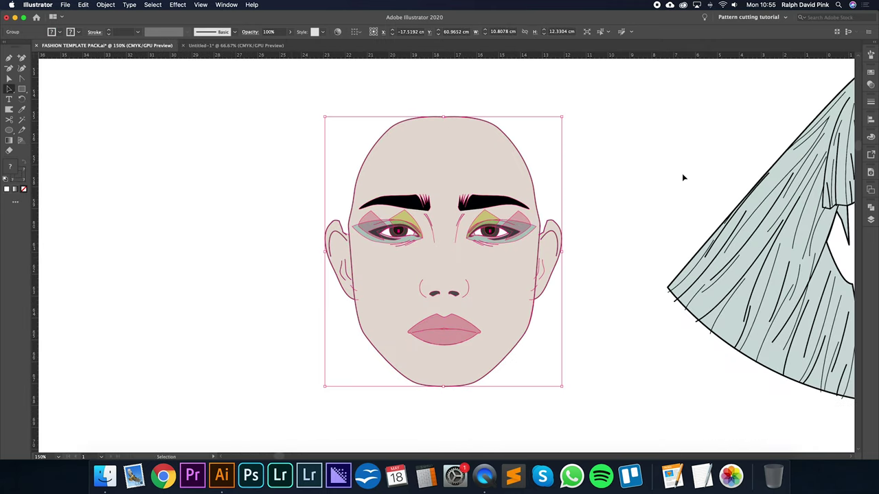
click(683, 178)
key(super+minus)
key(super+minus)
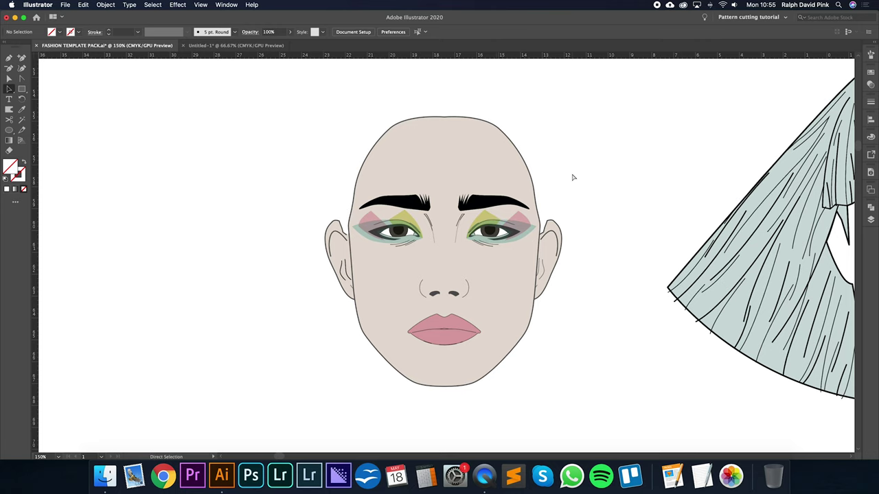
drag(553, 184, 505, 204)
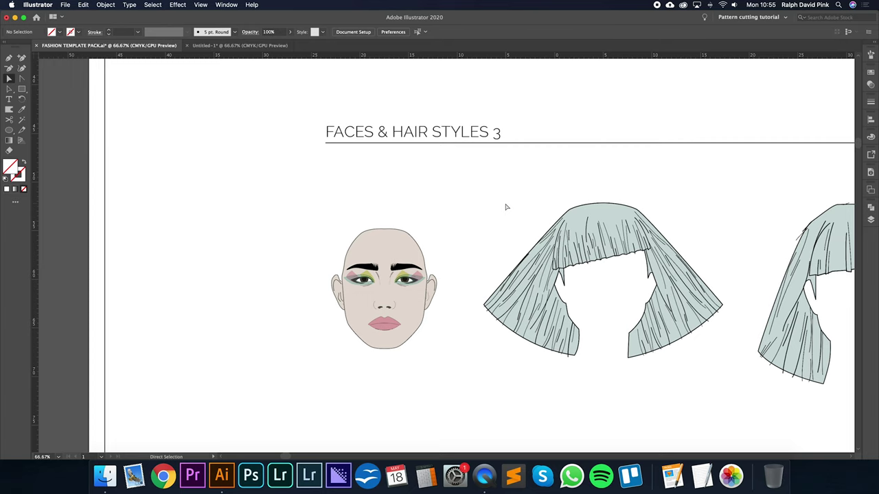
key(super+minus)
key(super+minus)
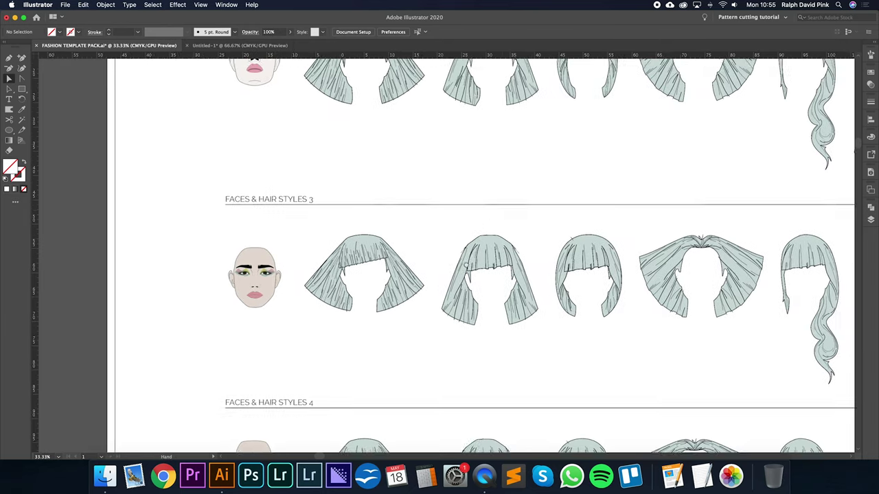
scroll(473, 220, up, 3)
drag(526, 218, 479, 270)
drag(278, 181, 161, 180)
key(super+z)
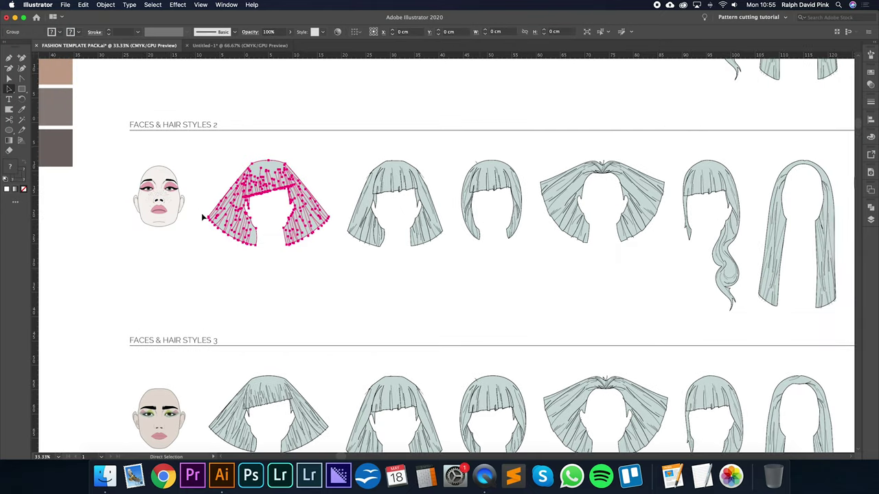
Try a duplicate of the first hairstyle on the face in Faces & Hair Styles 3, and delete the duplicate.
click(265, 308)
drag(269, 318, 318, 179)
drag(316, 260, 202, 257)
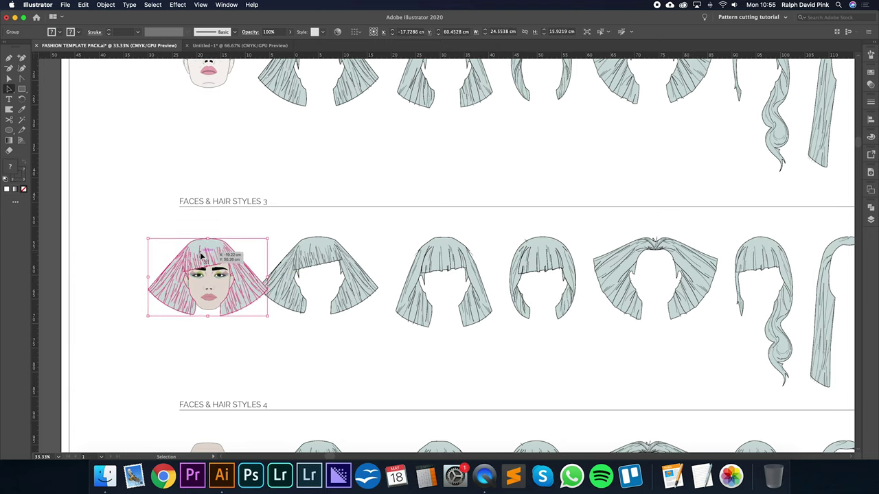
click(320, 229)
click(237, 274)
key(Delete)
Try a duplicate of the second, longer fringed hairstyle on the face in Faces & Hair Styles 3, and delete it.
drag(467, 257, 247, 258)
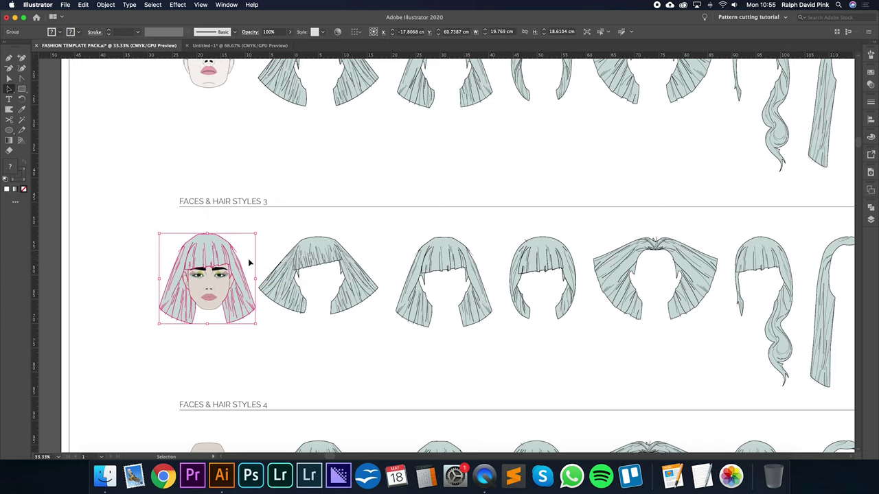
key(a)
key(v)
key(Delete)
Examine the row of headless body poses below the faces and hair styles, from one end to the other.
key(super+minus)
key(super+minus)
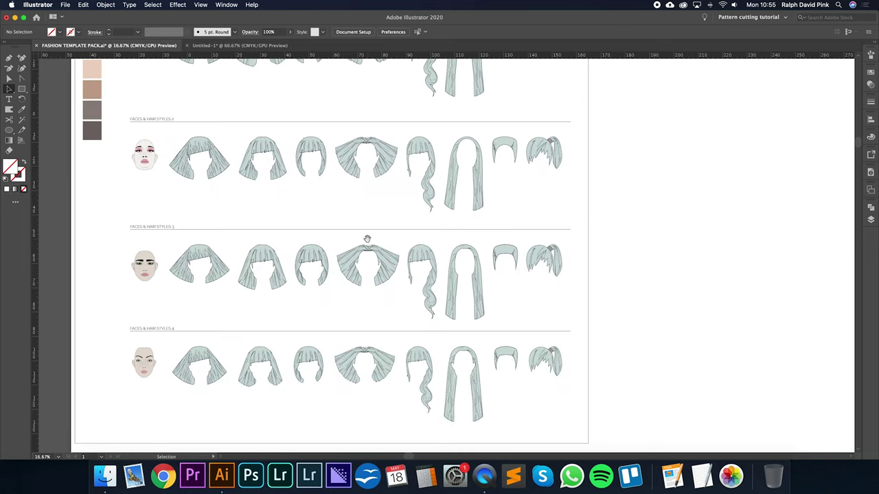
drag(367, 239, 412, 135)
drag(467, 281, 388, 91)
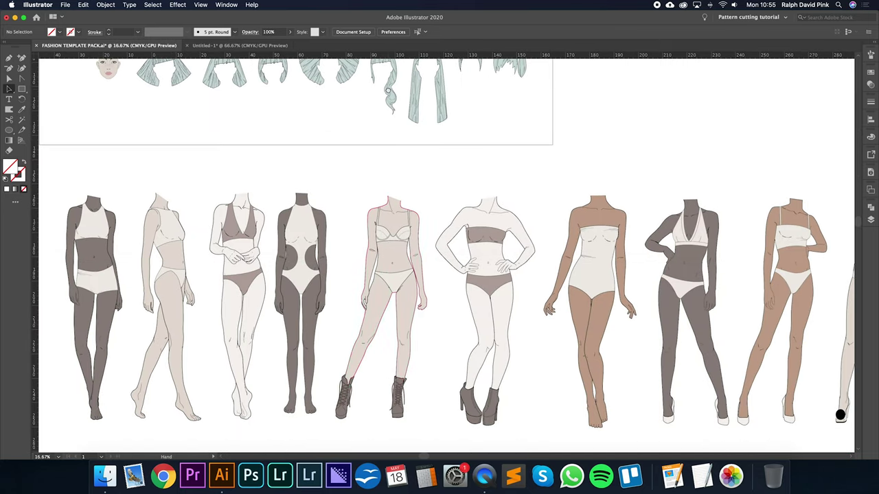
scroll(387, 90, down, 2)
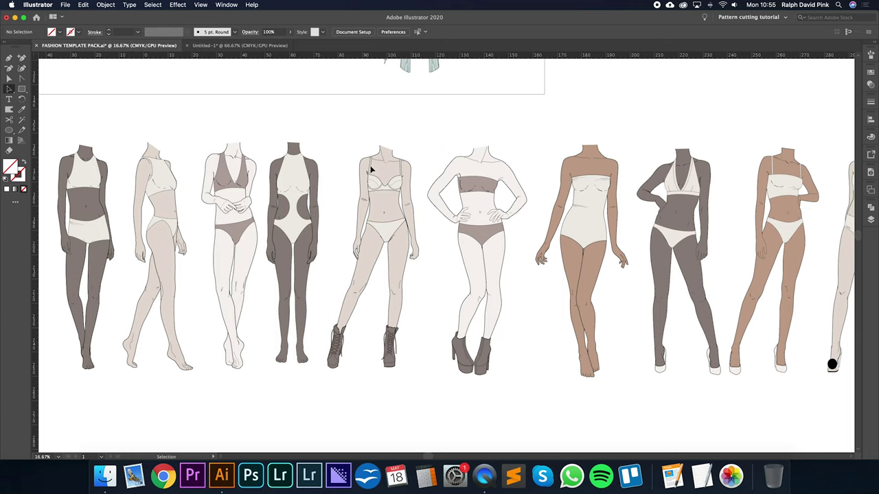
click(210, 247)
drag(202, 253, 192, 255)
click(281, 137)
drag(365, 136, 351, 143)
drag(467, 201, 438, 219)
drag(620, 237, 495, 222)
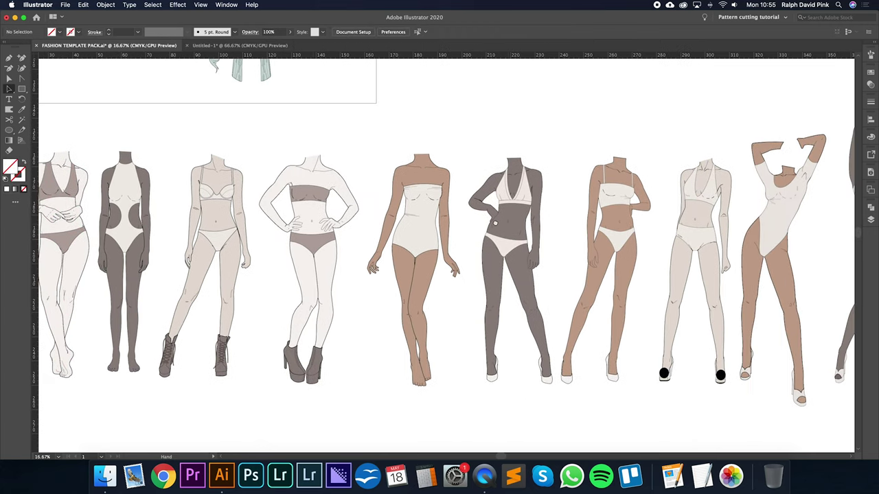
drag(666, 238, 399, 245)
drag(776, 251, 679, 248)
drag(446, 257, 729, 257)
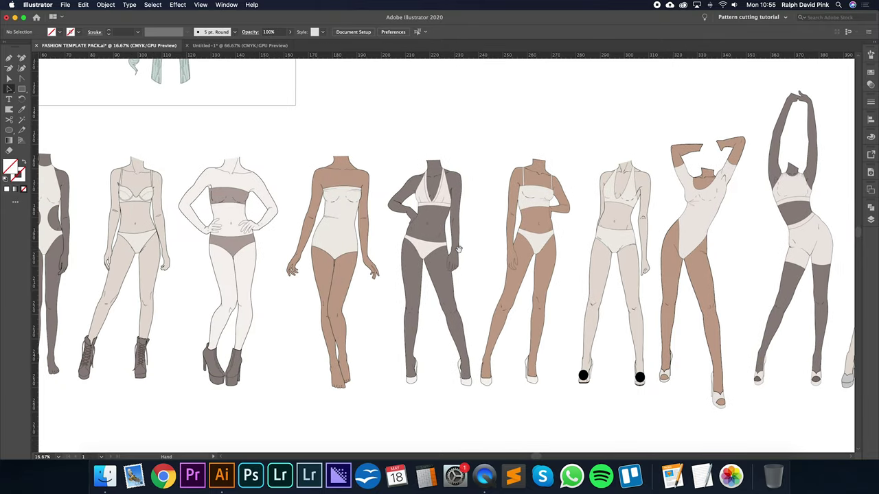
scroll(458, 248, left, 15)
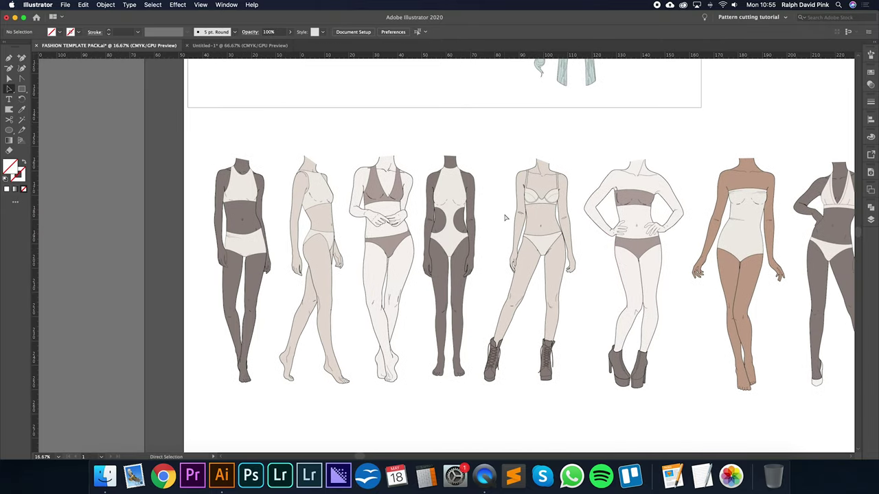
Compare the whole template sheet with the figure sketch in the Untitled-1 document and return to FASHION TEMPLATE PACK.ai.
key(super+minus)
scroll(506, 219, up, 4)
scroll(506, 219, left, 2)
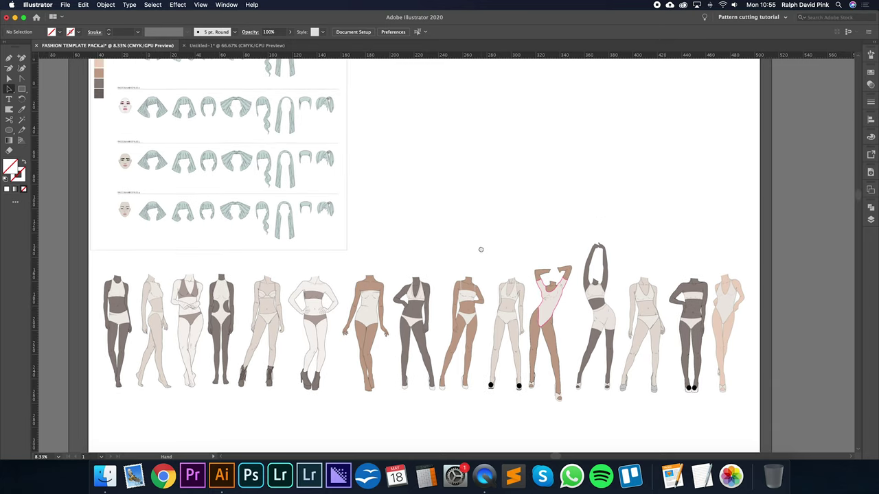
scroll(480, 279, down, 1)
scroll(480, 279, left, 1)
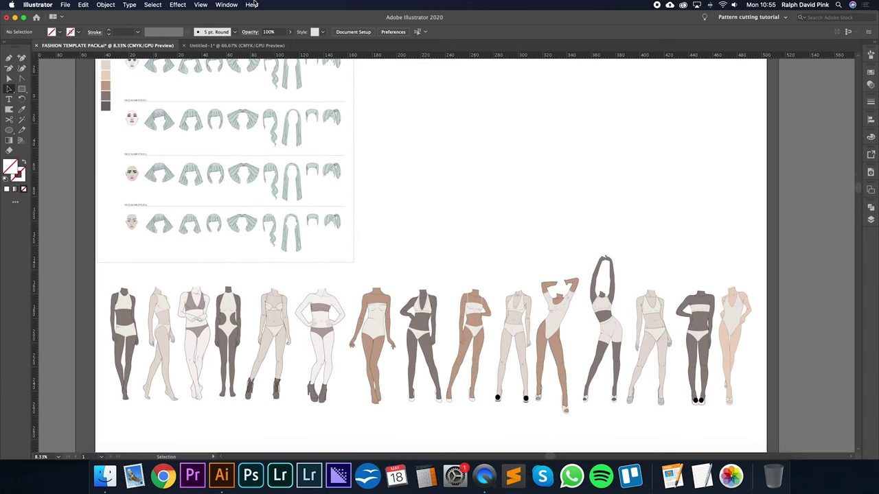
click(247, 46)
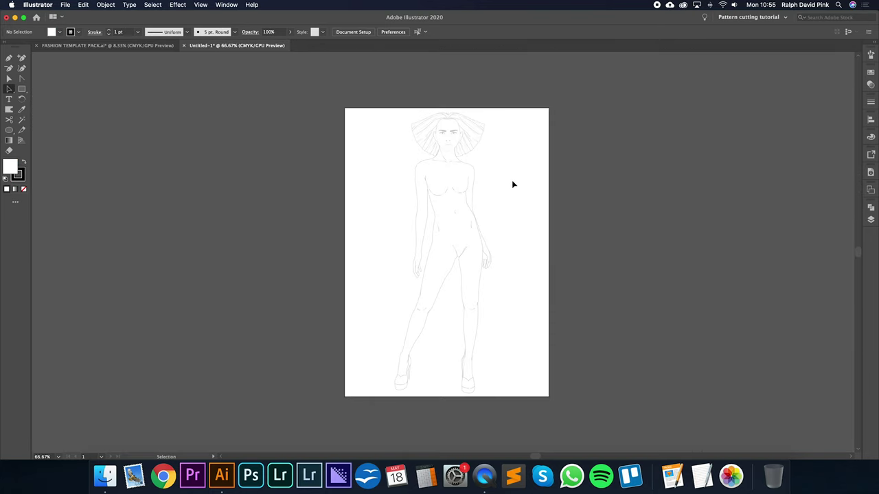
click(153, 45)
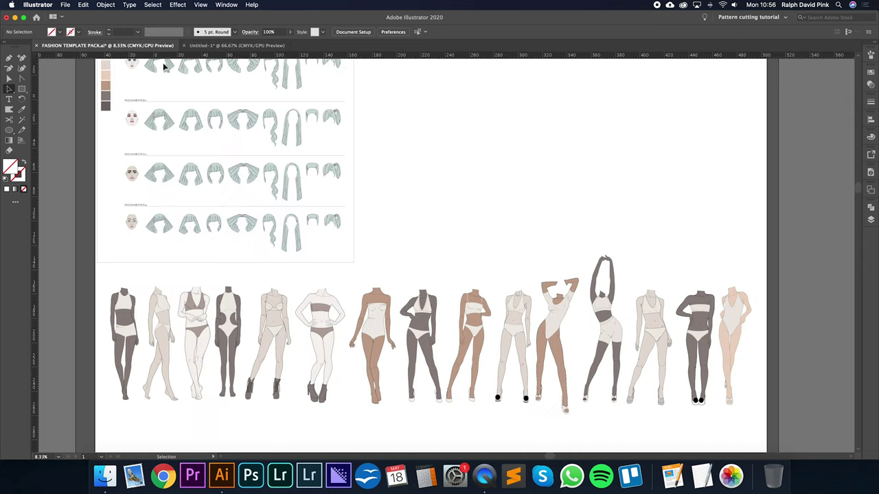
scroll(412, 268, up, 3)
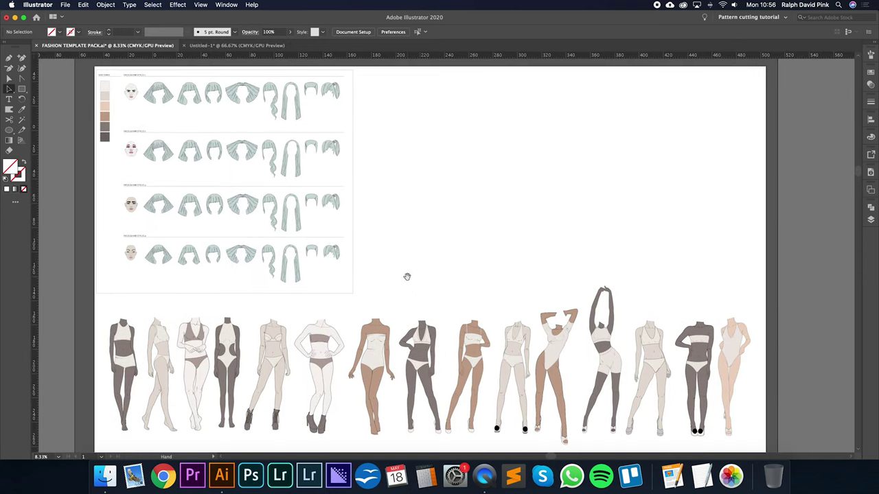
Try to select the face together with the fourth, wide-flared hairstyle in Faces & Hair Styles 1.
click(130, 99)
key(super+equal)
key(super+equal)
key(super+equal)
key(super+equal)
key(super+equal)
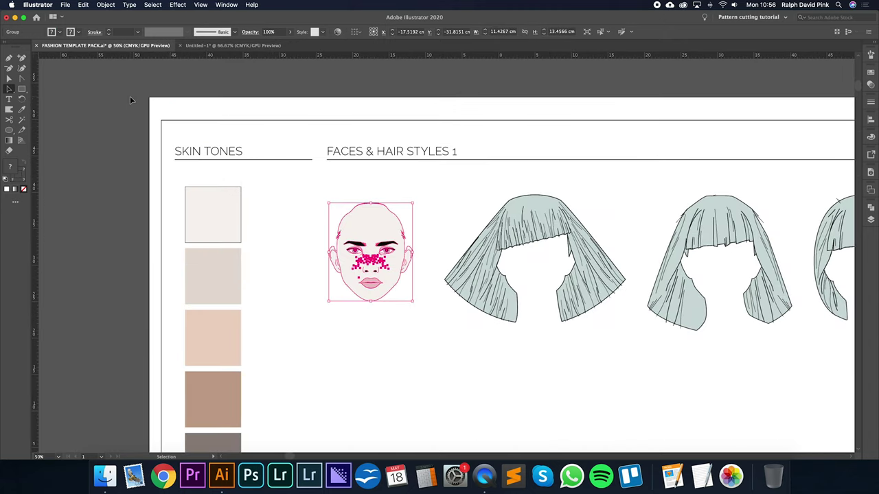
key(super+minus)
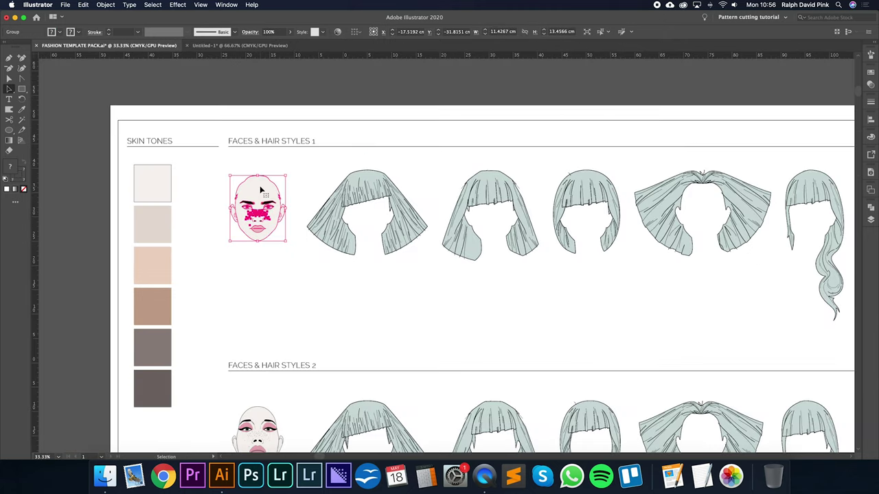
scroll(465, 290, right, 5)
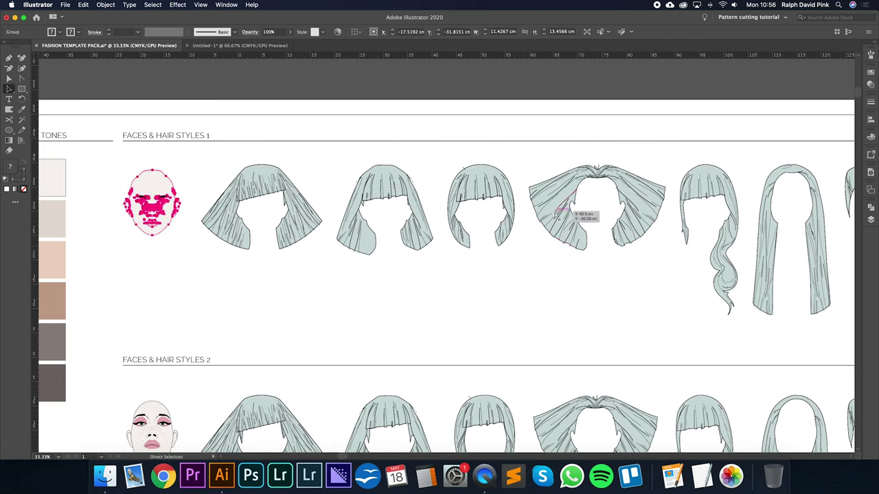
click(560, 203)
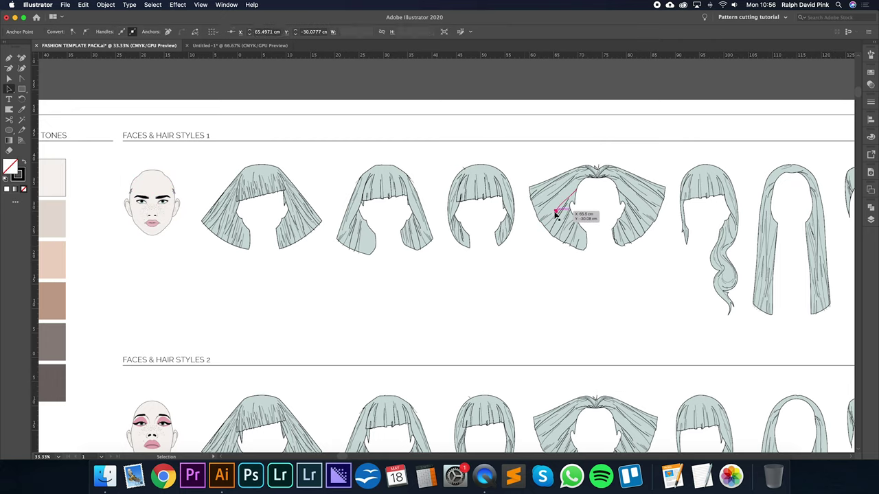
shift+click(146, 207)
click(273, 300)
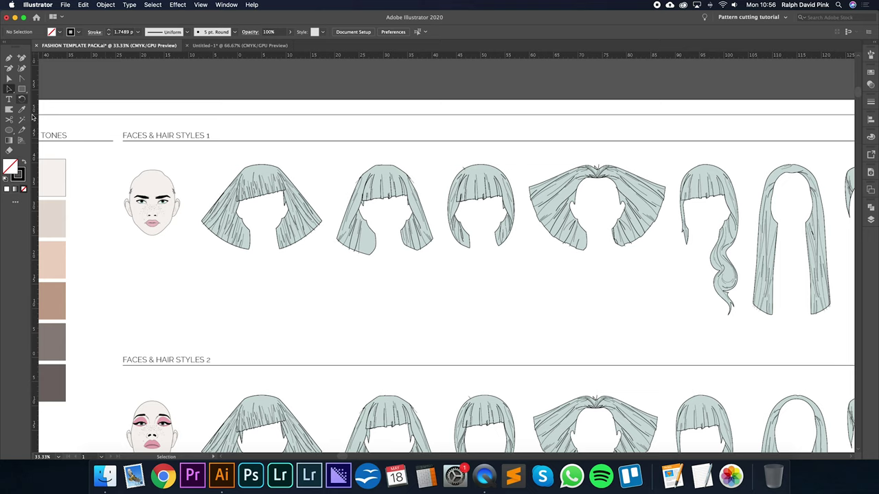
Copy the face and the fourth, wide-flared hairstyle from Faces & Hair Styles 1 together, and clear the selection.
click(146, 205)
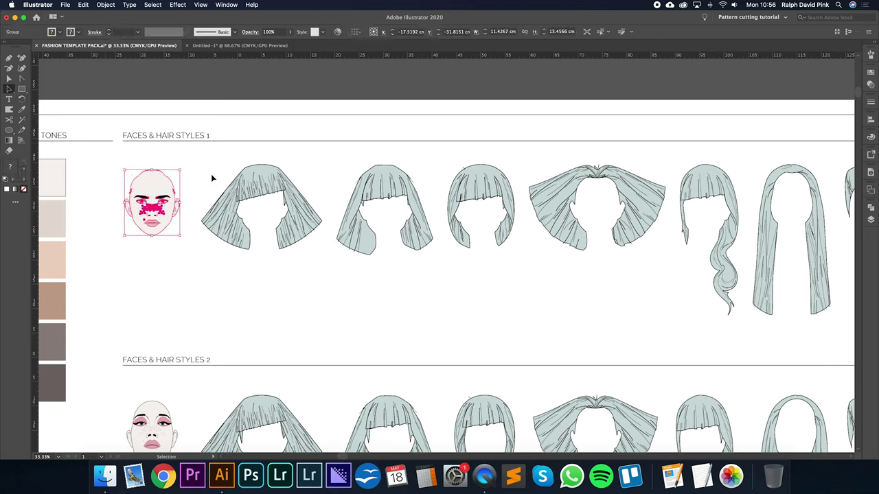
shift+click(575, 197)
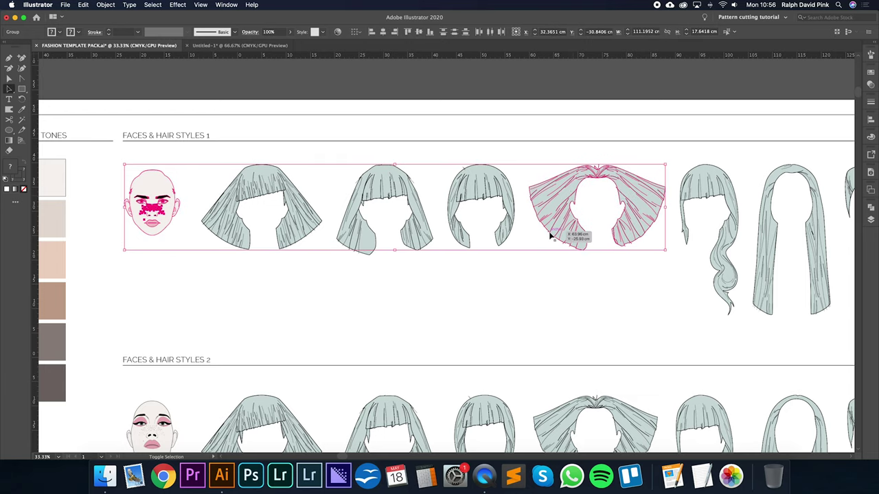
click(83, 6)
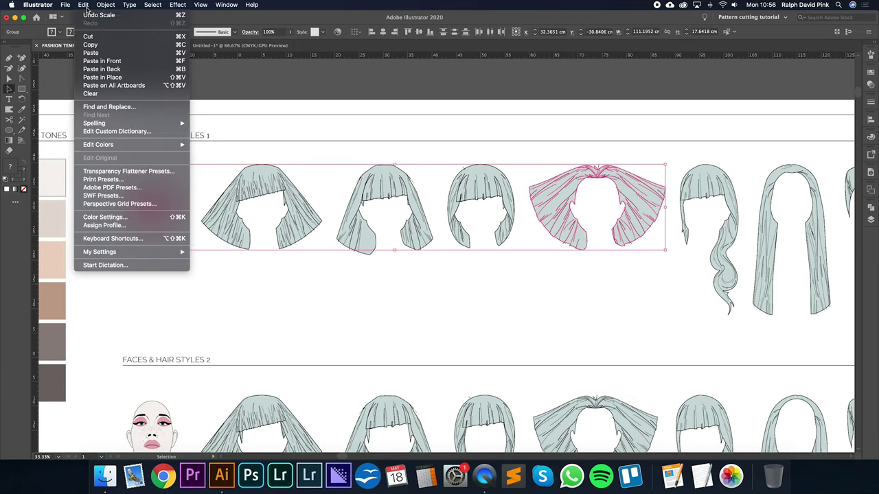
click(90, 45)
click(444, 280)
Paste the copied face and wide-flared hairstyle into the blank area below the row of body poses.
key(super+minus)
key(super+minus)
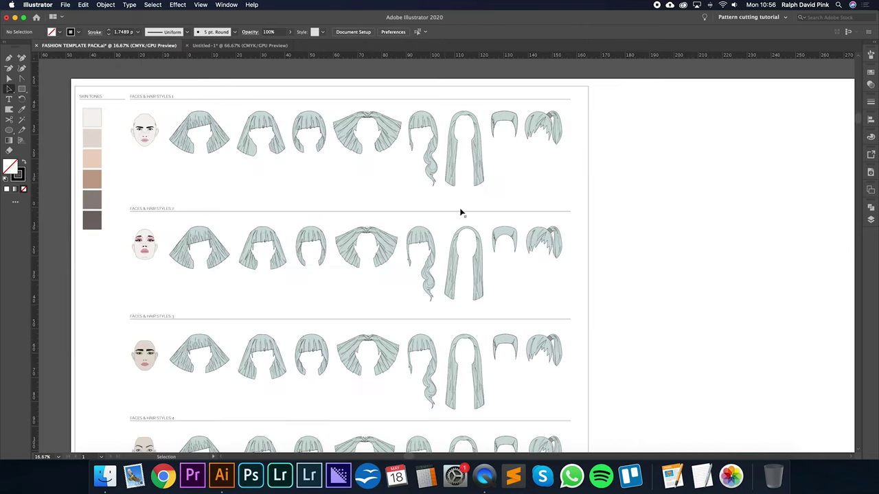
scroll(506, 145, down, 10)
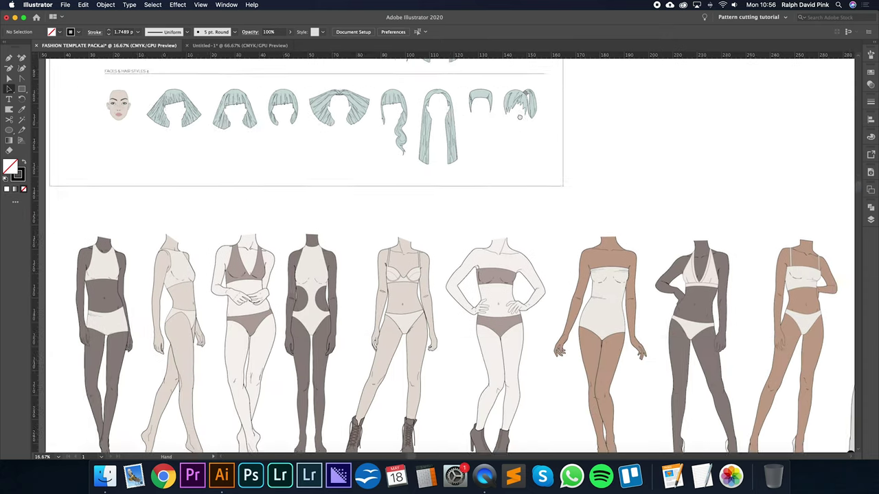
key(super+minus)
scroll(465, 203, down, 4)
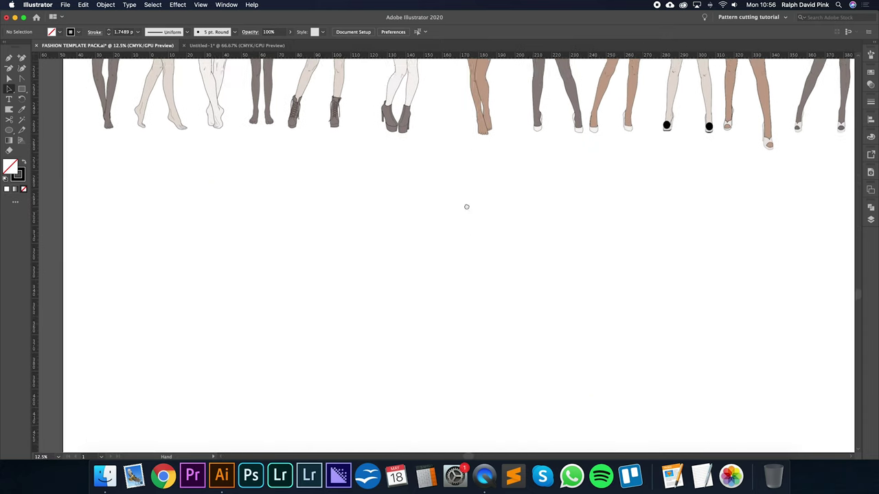
key(super+v)
click(462, 250)
Try to fit the pasted wide-flared hairstyle over the face.
drag(506, 261, 347, 263)
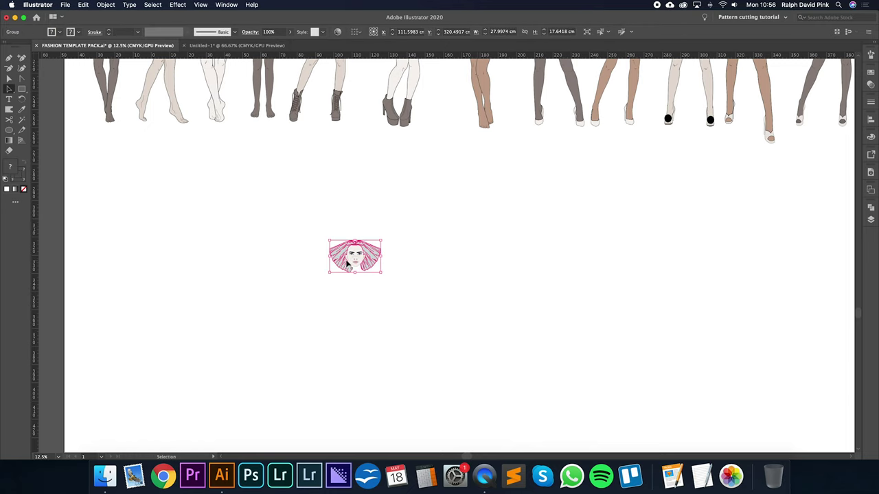
key(super+plus)
key(super+plus)
key(super+plus)
key(super+plus)
key(super+plus)
key(v)
key(super+plus)
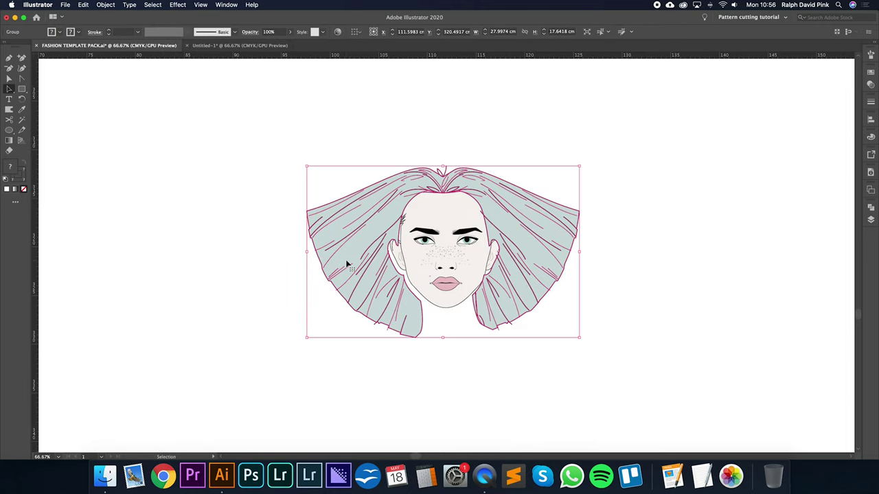
key(super+z)
Move the pasted wide-flared hairstyle onto the separate face so that its inner edge frames the face.
drag(683, 251, 353, 247)
key(super+minus)
key(super+minus)
scroll(353, 248, left, 5)
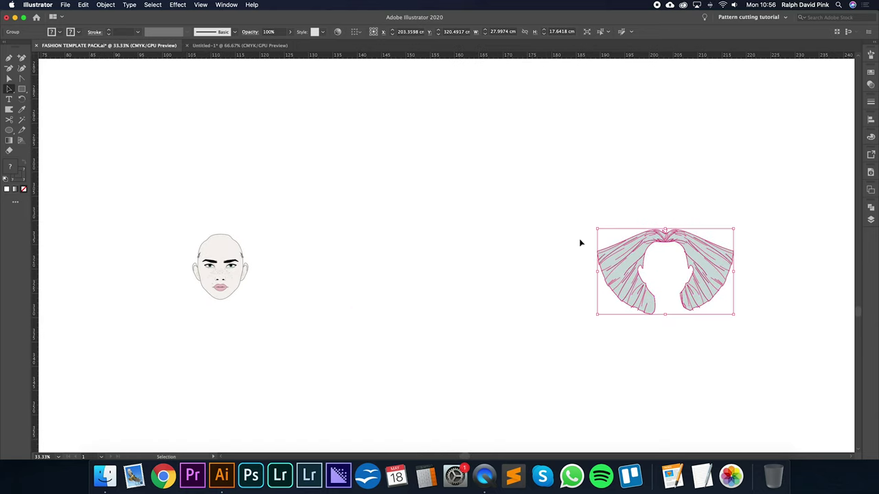
click(637, 235)
click(652, 277)
drag(627, 262, 182, 254)
key(super+equal)
key(super+equal)
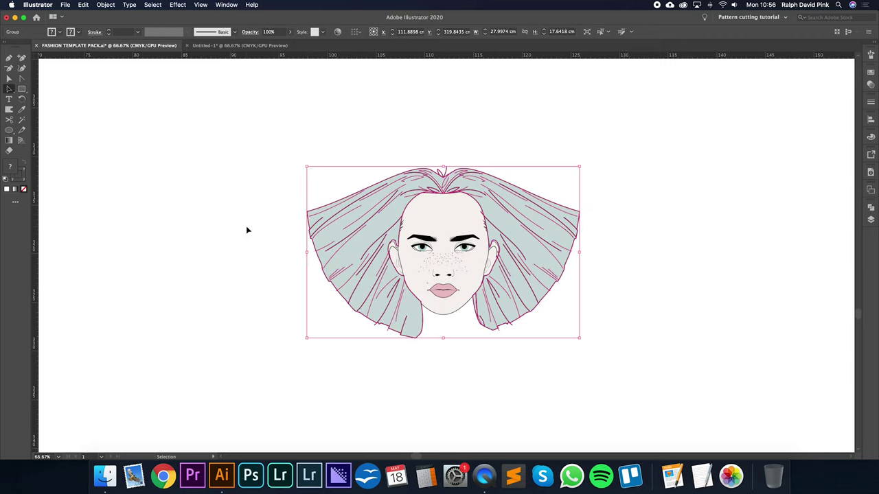
Examine how the hairstyle's inner edge fits the face outline and ears, and clear the selection.
key(a)
key(super+equal)
key(super+equal)
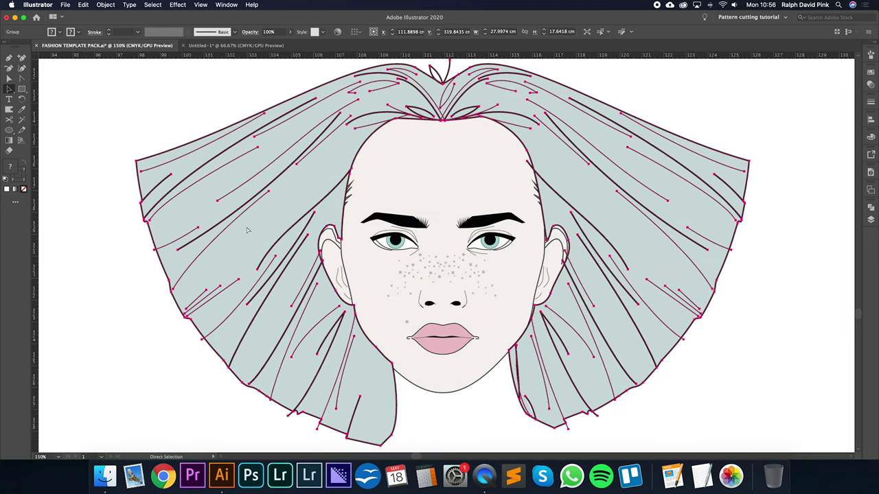
key(super+minus)
key(super+minus)
key(super+minus)
key(super+equal)
key(super+equal)
key(v)
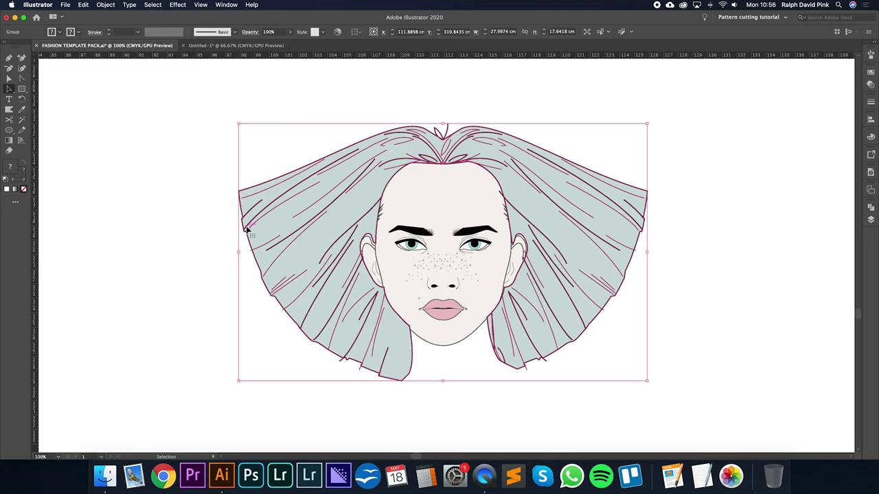
key(space)
key(space)
drag(489, 264, 185, 319)
drag(252, 190, 556, 239)
drag(308, 301, 429, 146)
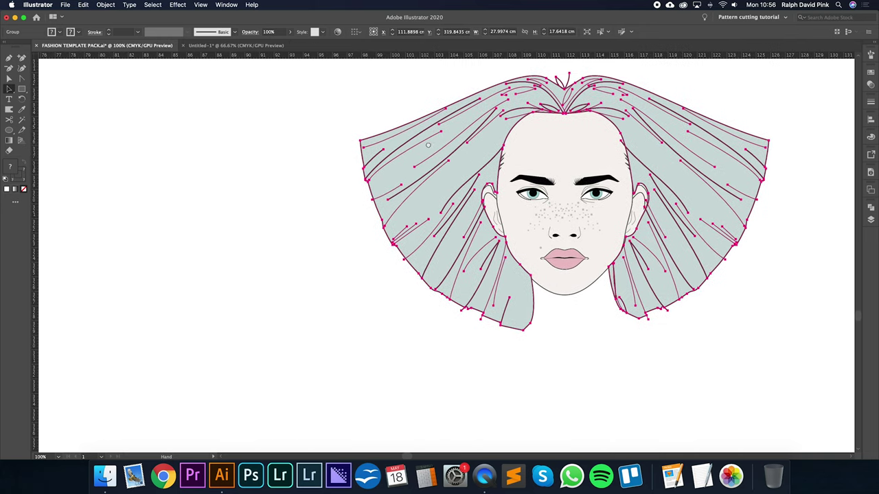
drag(636, 229, 552, 247)
key(v)
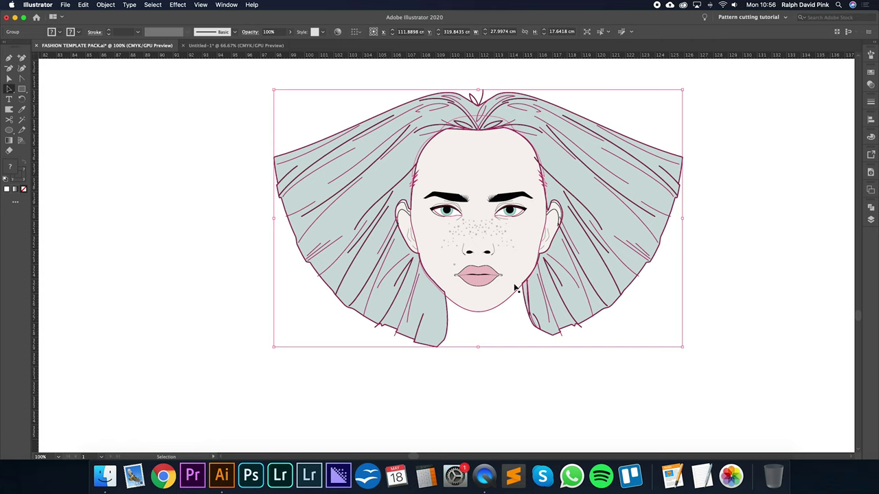
key(super+shift+a)
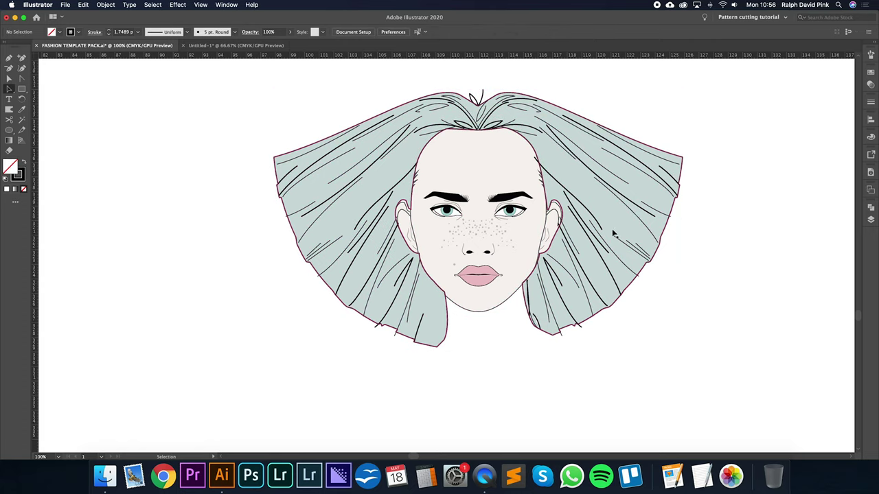
Nudge the hairstyle slightly down and to the left to line it up with the forehead and ears.
click(613, 233)
key(Down)
key(Down)
key(Down)
key(Down)
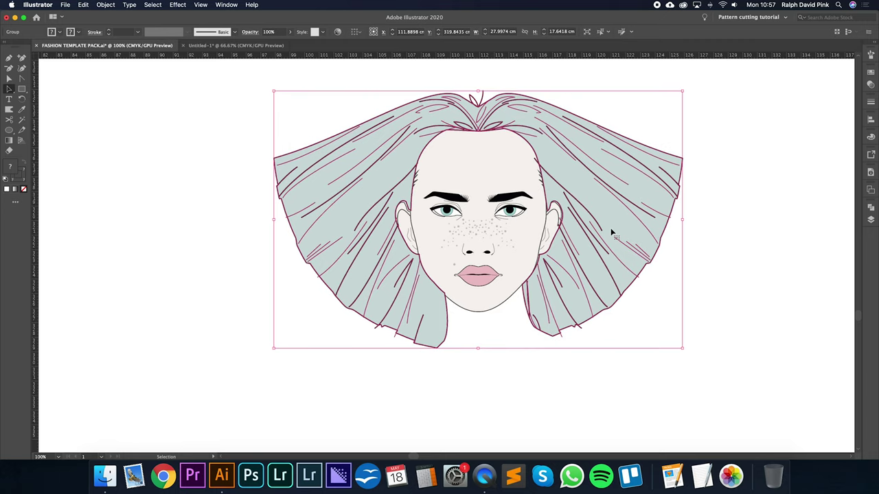
key(Left)
key(Left)
key(Right)
key(Right)
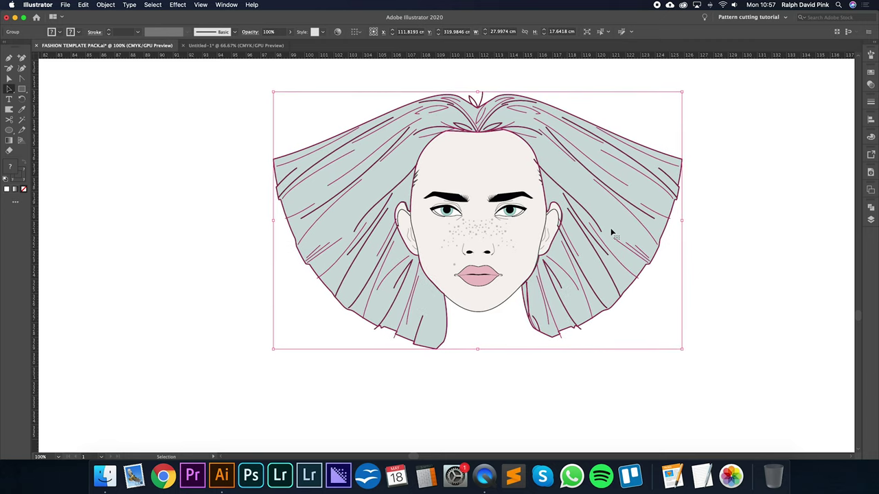
Group the face and hairstyle into one head and move it a little up and to the right.
key(super+minus)
key(super+minus)
key(super+minus)
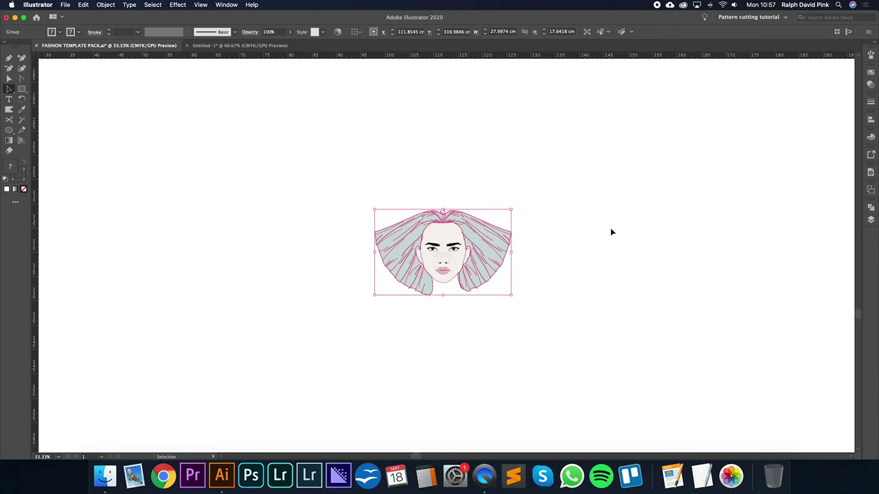
click(613, 233)
drag(551, 185, 339, 341)
click(107, 6)
click(131, 43)
drag(492, 236, 535, 218)
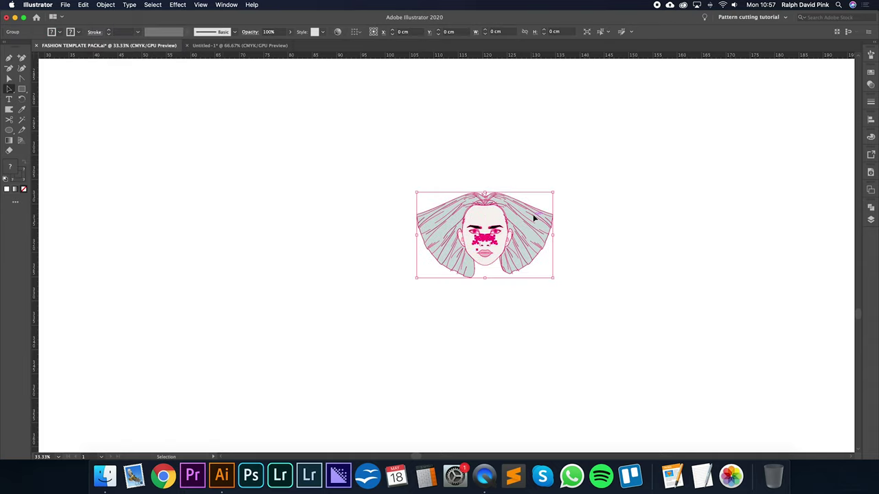
click(620, 245)
Copy the pale body pose with the V-neck bikini top and grey heels, third from the right end of the row.
key(super+minus)
key(super+minus)
drag(617, 156, 492, 361)
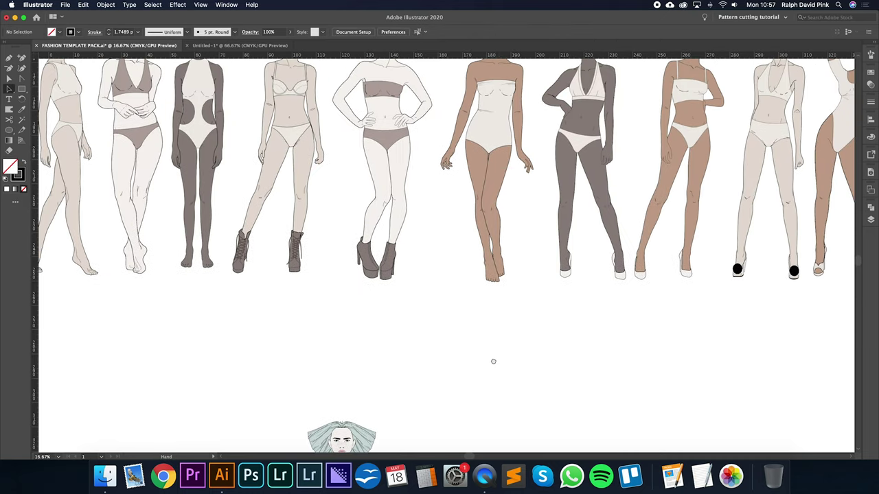
drag(620, 329, 320, 330)
drag(503, 335, 350, 316)
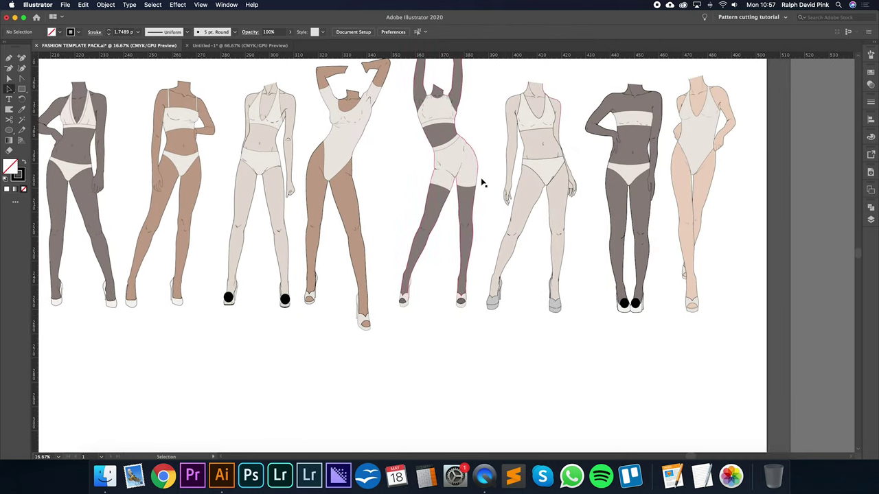
click(534, 133)
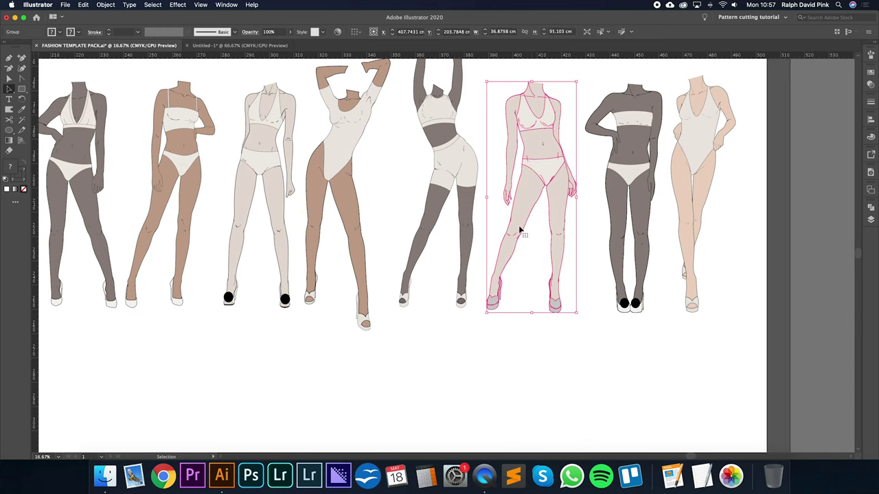
click(83, 5)
click(96, 44)
click(84, 4)
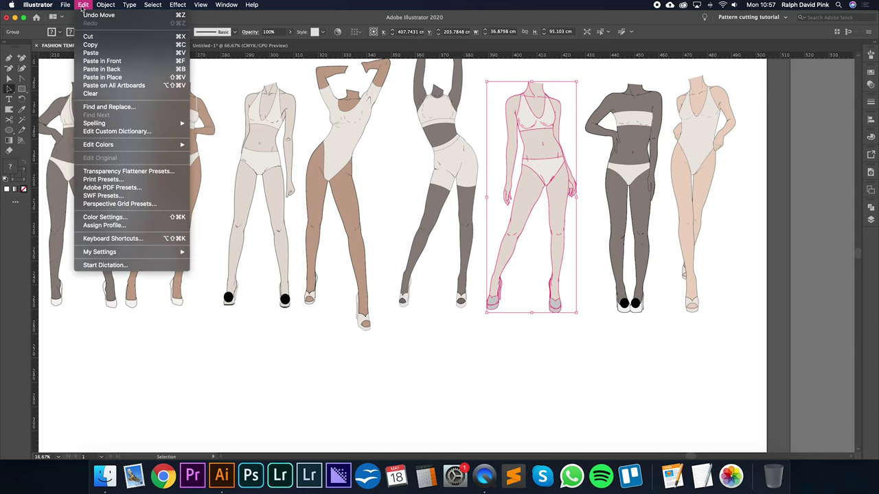
click(97, 44)
click(202, 337)
Paste the copied body next to the assembled head and move it so the neck meets the chin.
key(space)
drag(163, 380, 373, 103)
drag(345, 228, 534, 174)
drag(312, 243, 429, 293)
key(super+v)
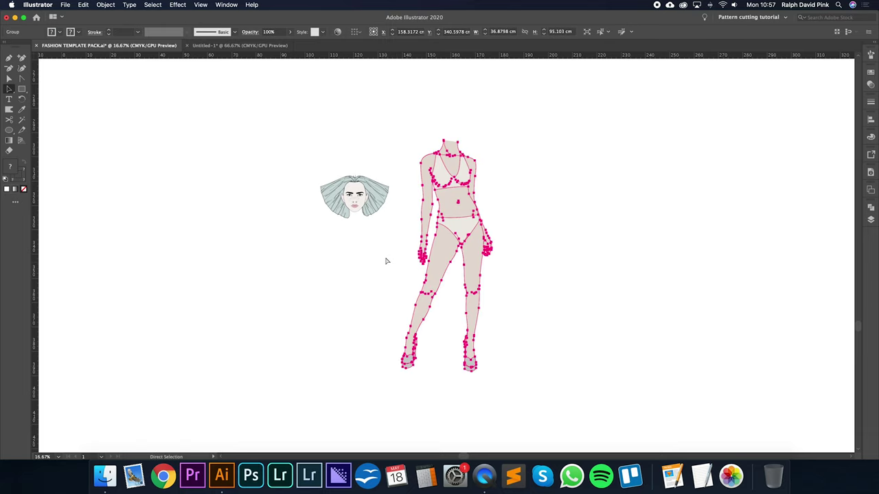
key(super+equal)
key(super+equal)
drag(449, 254, 502, 360)
mouse_move(504, 253)
mouse_down()
mouse_move(339, 341)
mouse_move(312, 387)
mouse_up()
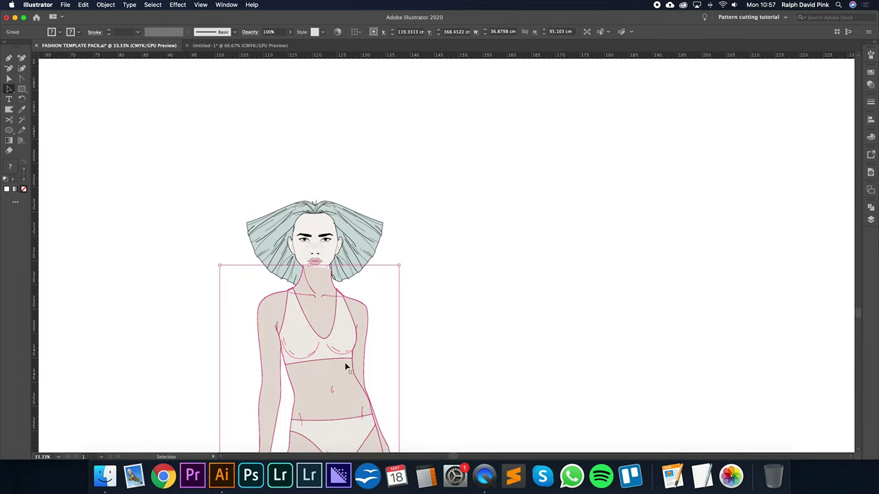
Send the body behind the head and nudge it slightly up and left to centre the neck under the chin.
key(super+equal)
drag(685, 153, 600, 310)
drag(570, 266, 562, 371)
key(super+shift+bracketleft)
key(Up)
key(Up)
key(Up)
key(Up)
key(Up)
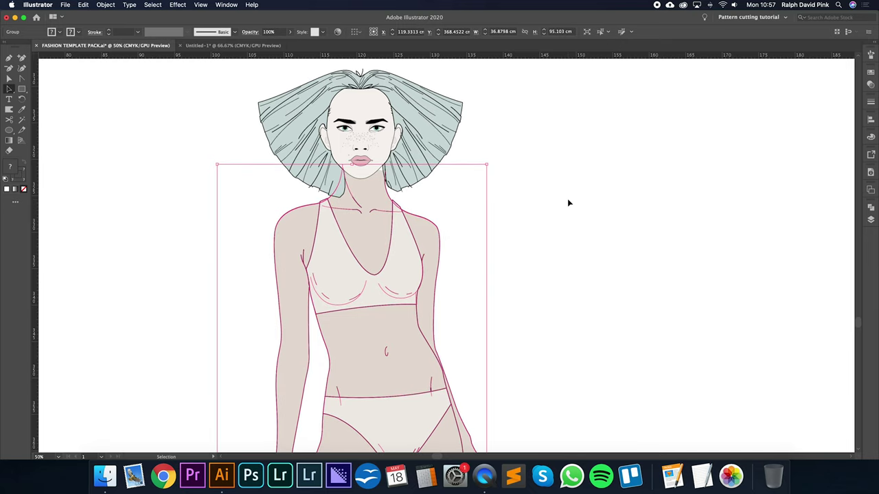
key(Up)
key(Left)
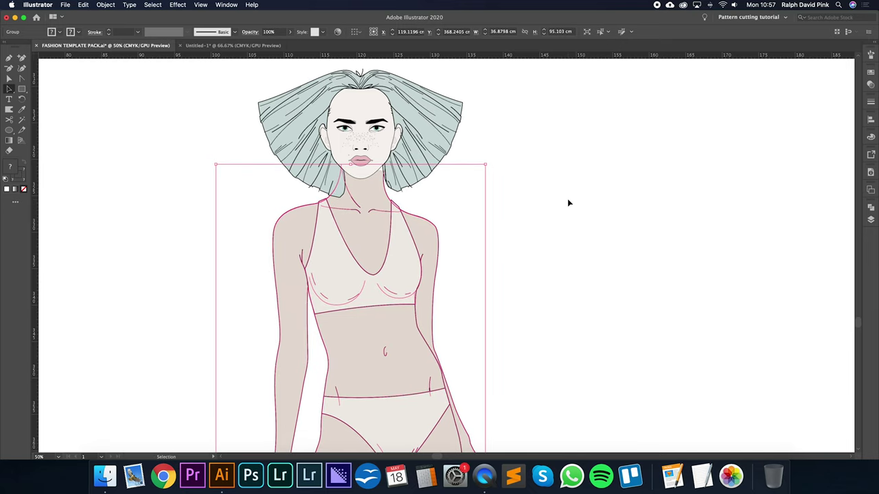
key(Up)
Try to extend the right side of the neck outline up behind the jaw by moving its end anchor.
key(super+equal)
drag(655, 183, 617, 338)
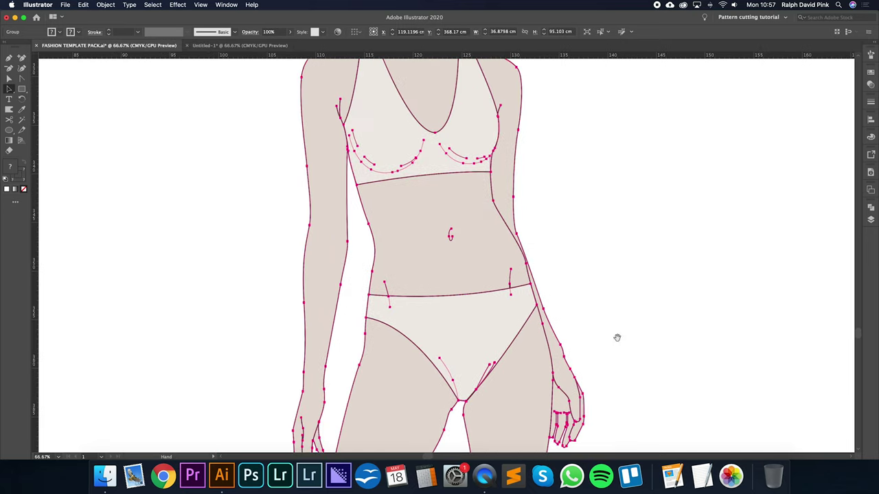
drag(602, 139, 555, 357)
drag(534, 246, 524, 311)
key(v)
click(452, 310)
key(super+equal)
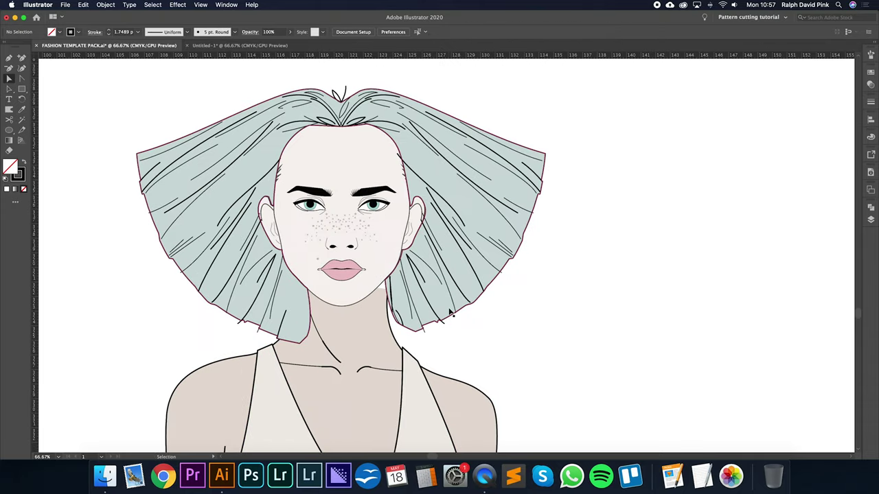
key(super+equal)
key(super+equal)
key(a)
click(412, 269)
drag(411, 268, 410, 227)
drag(407, 291, 412, 298)
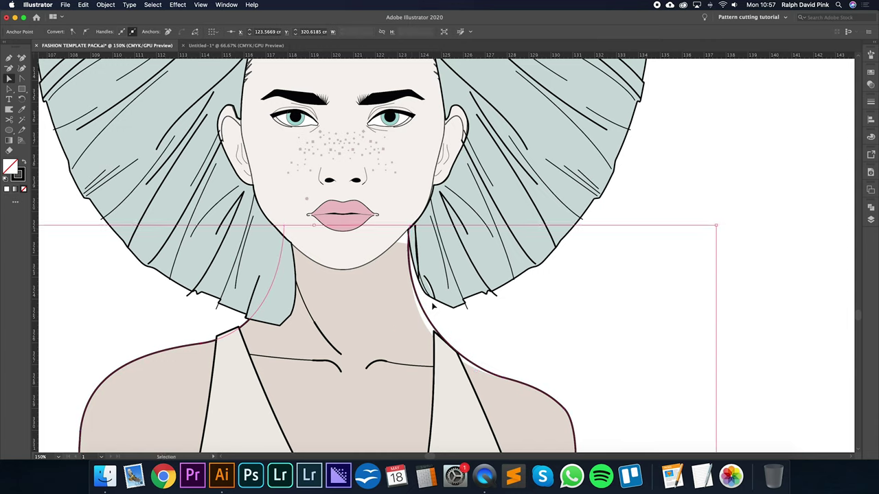
click(441, 313)
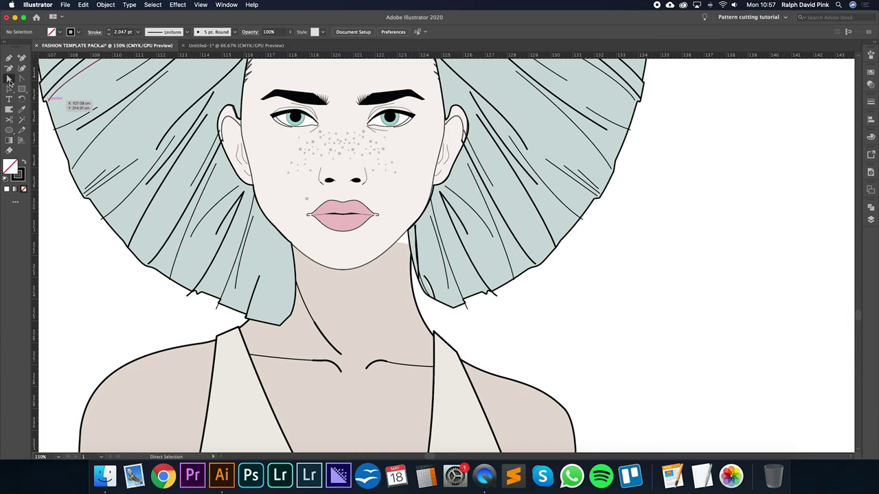
Try to raise the neck outline's right end anchor to the jaw and reshape its curve with the direction handle.
click(412, 289)
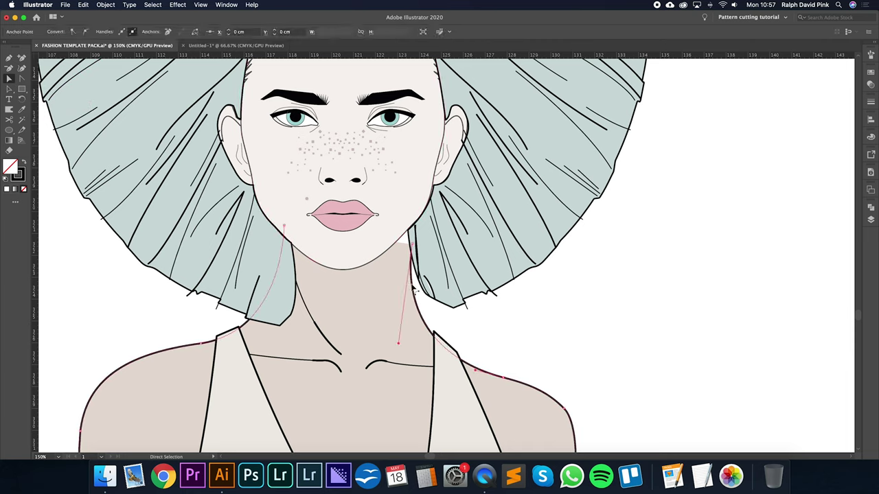
drag(415, 247, 415, 223)
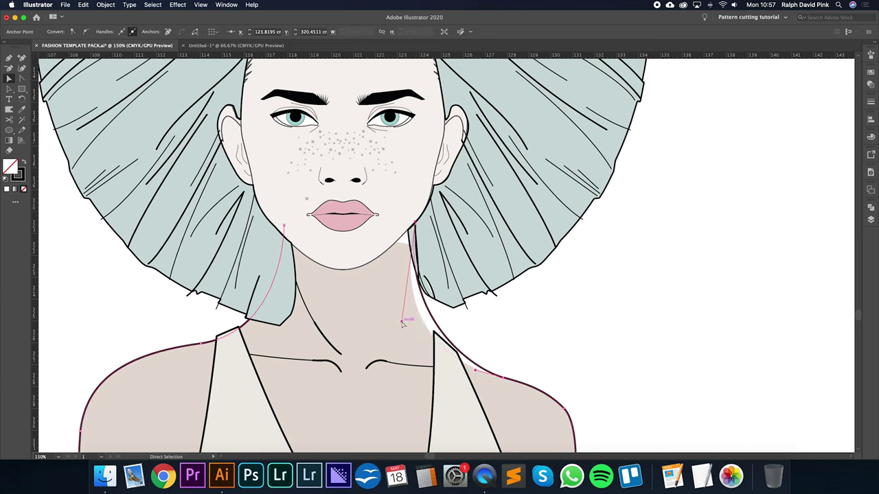
drag(402, 322, 388, 344)
Delete the skin-coloured fill shape of the neck and body.
click(401, 247)
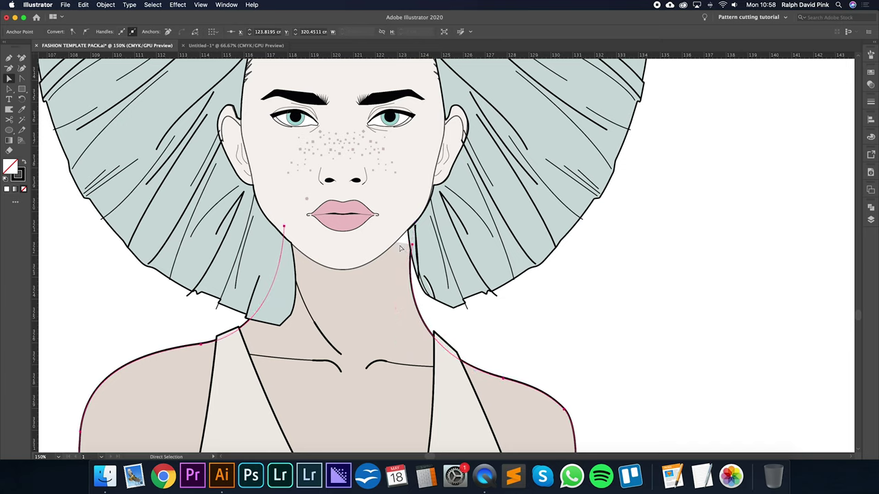
key(Delete)
Pull the lower inner corner of the hair outline on the right side towards the neck, and delete the hair's pale green fill.
drag(385, 281, 448, 230)
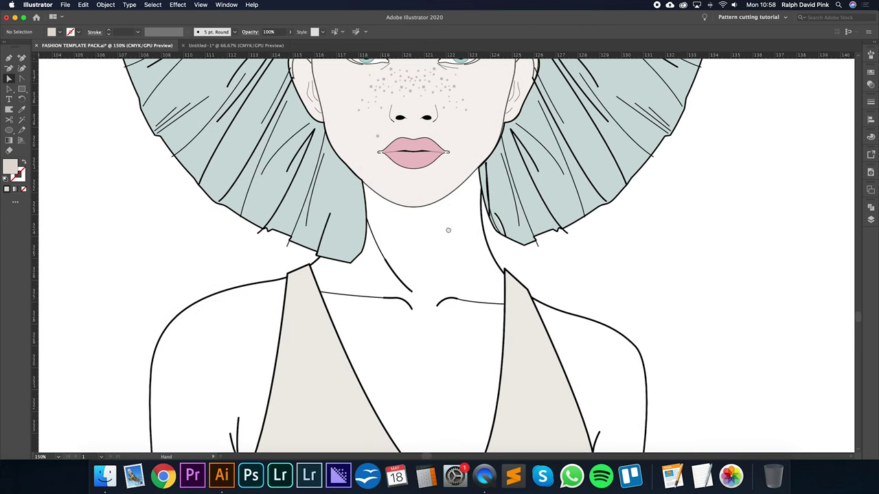
click(511, 243)
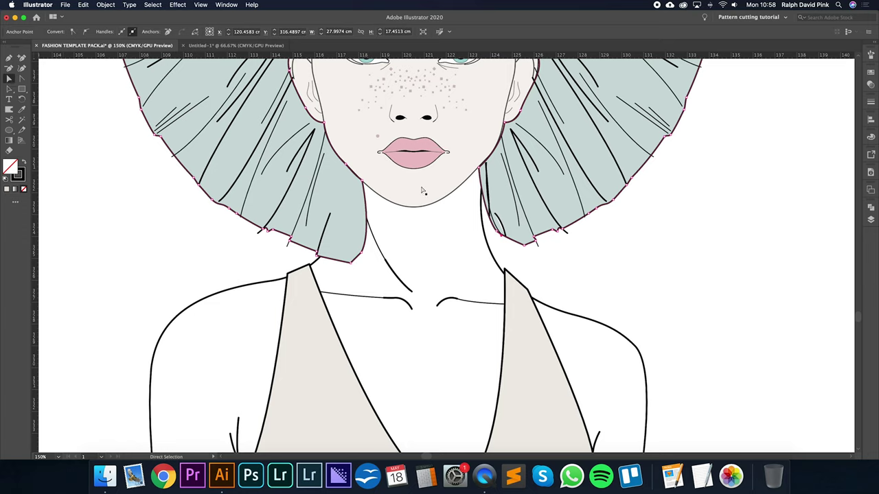
click(508, 250)
click(512, 242)
drag(500, 236, 488, 251)
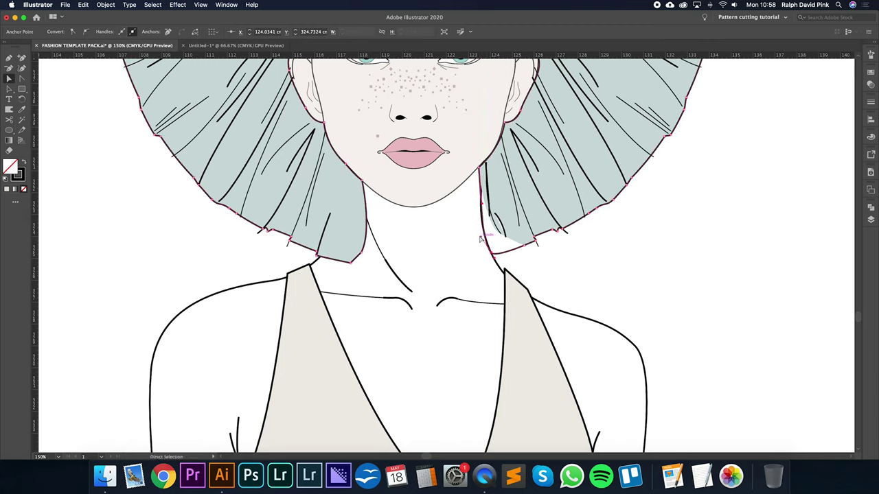
click(518, 239)
key(BackSpace)
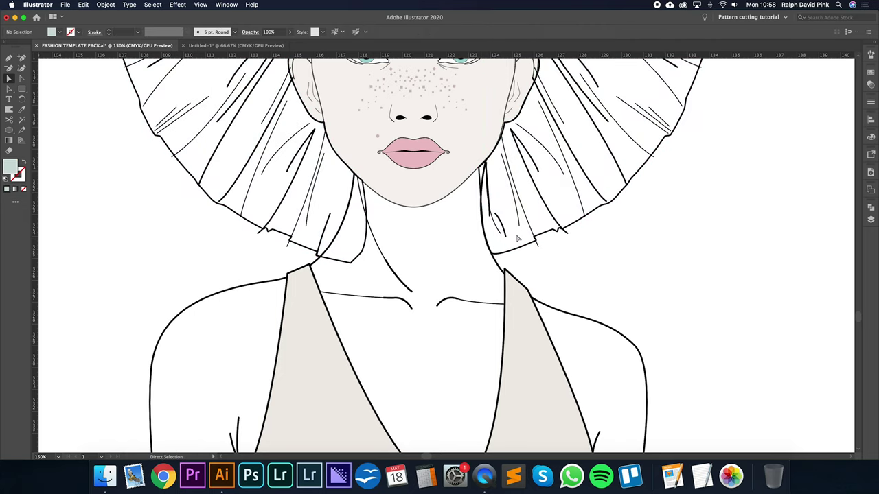
Move the lower inner corner of the hair outline on the figure's right-hand side onto the neck line.
click(523, 250)
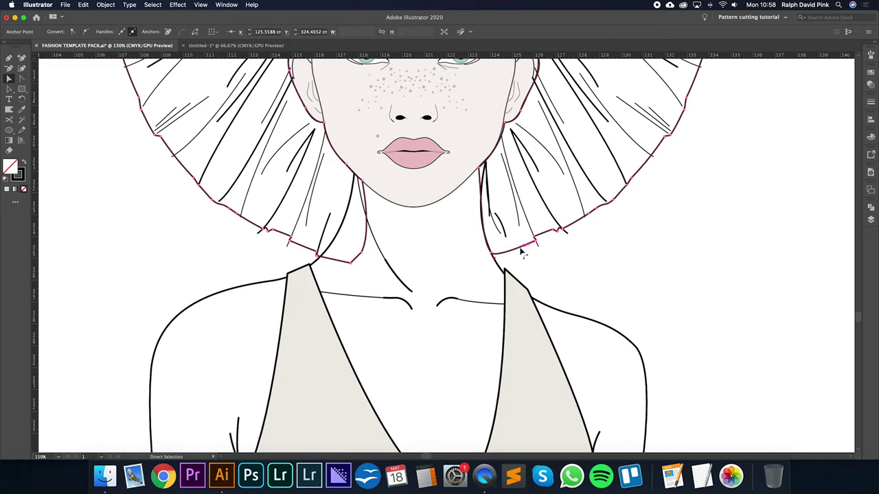
key(shift+c)
key(a)
mouse_move(492, 253)
mouse_down()
mouse_move(496, 261)
mouse_move(483, 240)
mouse_up()
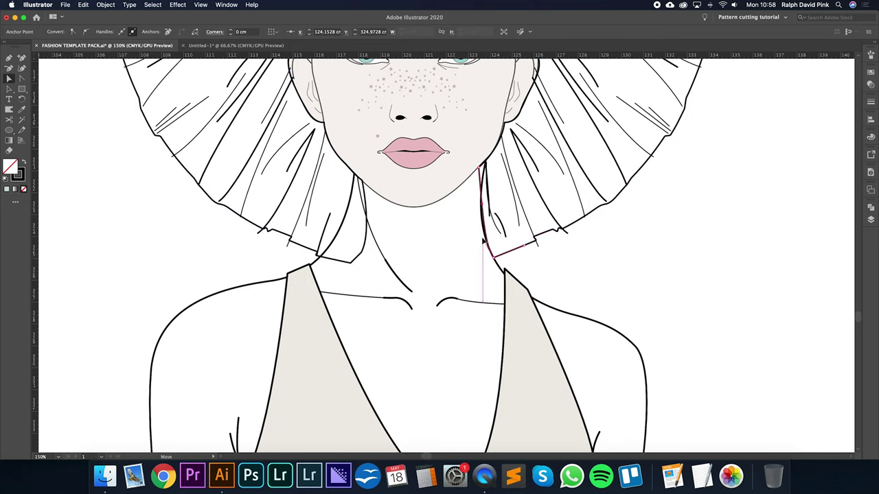
key(a)
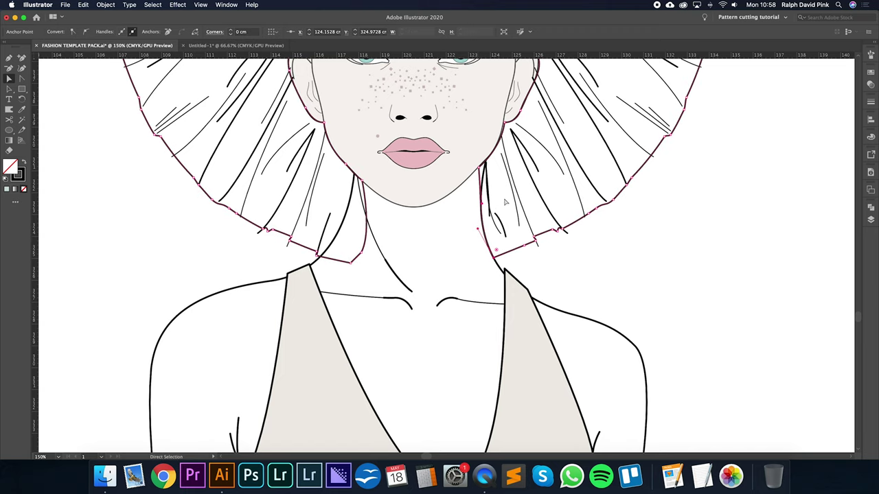
Raise the next anchor of that hair outline up to the jaw and bend the inner edge along the neck line.
scroll(482, 204, up, 3)
drag(482, 205, 494, 197)
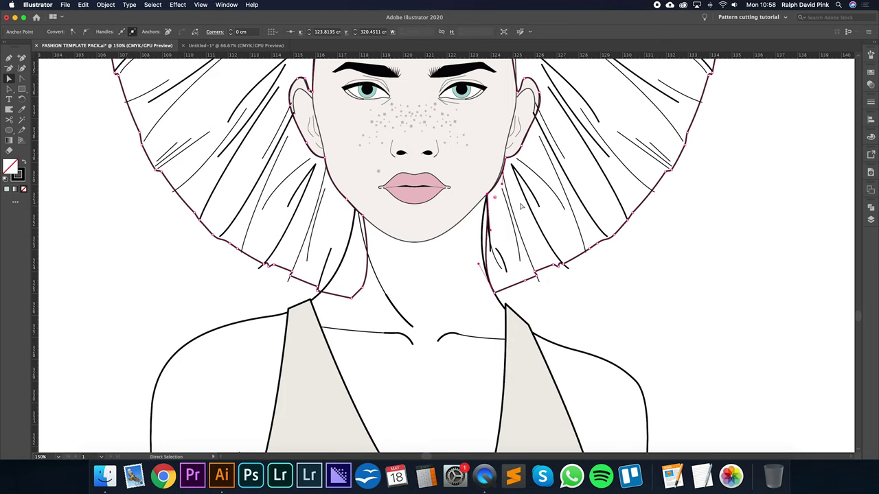
drag(490, 233, 479, 240)
Reshape the thin hair strand just beside the right-hand neck line by moving its lower end.
click(497, 254)
mouse_move(497, 277)
mouse_down()
mouse_move(503, 272)
mouse_move(497, 274)
mouse_up()
drag(493, 226, 493, 226)
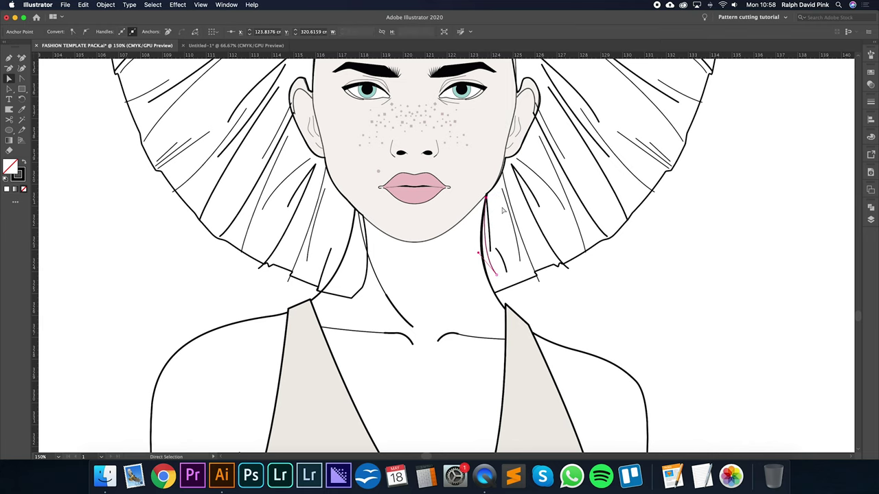
Cut the left-hand hair outline where it meets the jaw and the neck line, and delete the piece overlapping the neck.
drag(399, 242, 518, 285)
click(450, 338)
key(c)
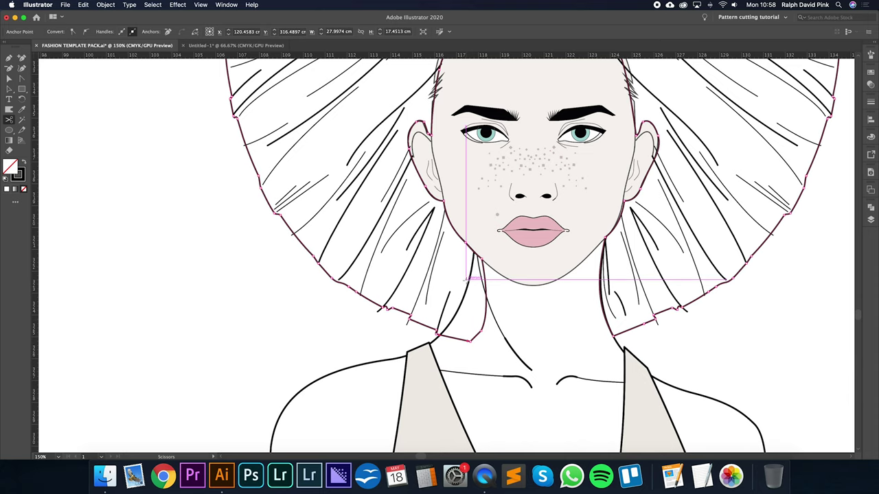
key(super+plus)
key(super+plus)
drag(522, 164, 520, 296)
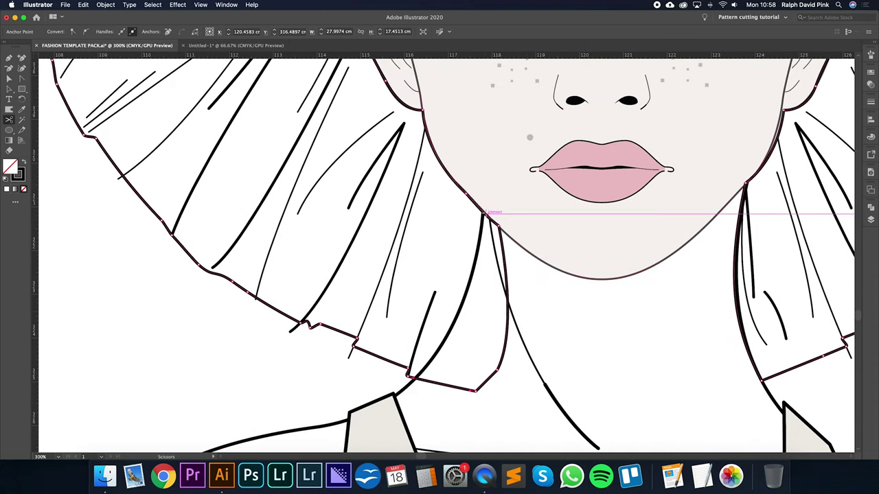
click(484, 214)
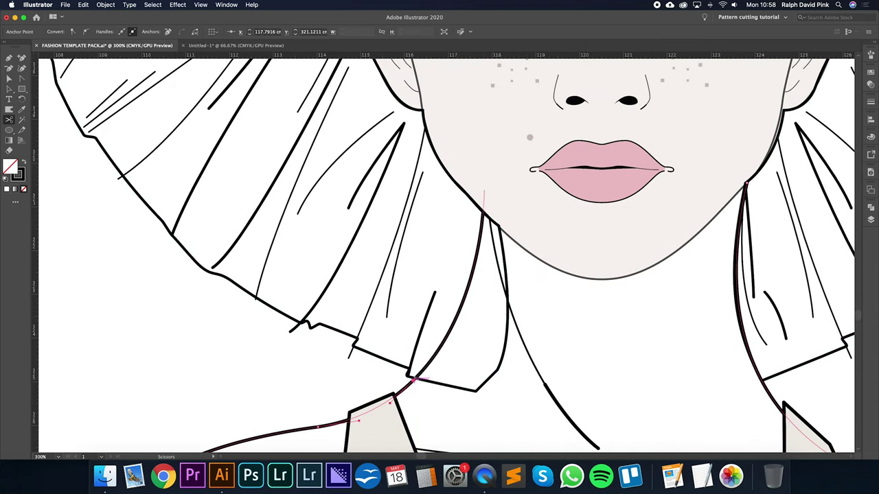
click(428, 383)
key(a)
click(467, 390)
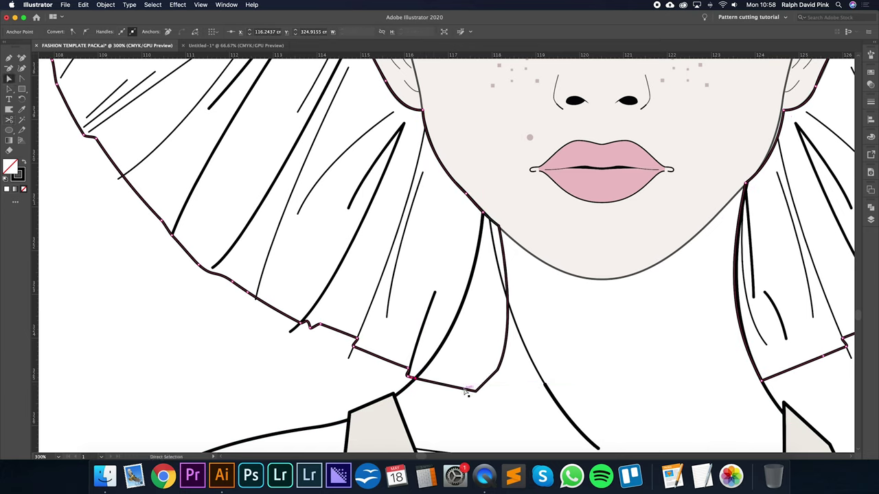
click(467, 389)
key(BackSpace)
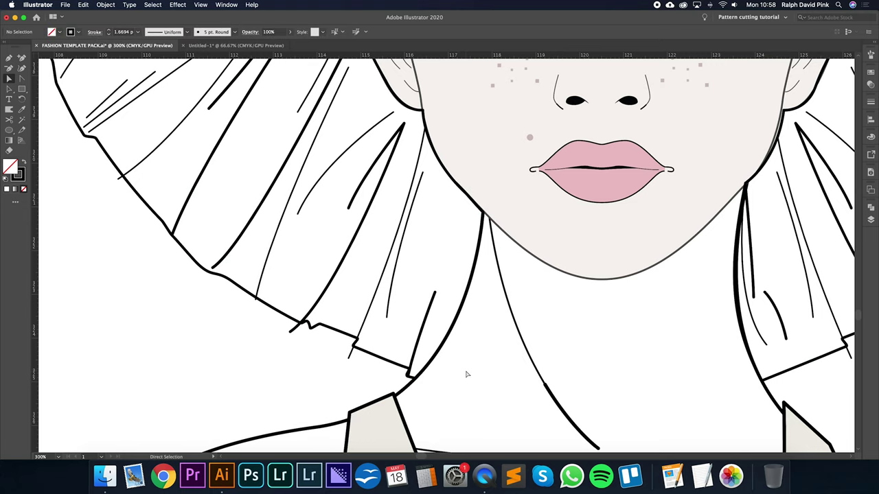
Close the gap in the left-hand hair outline with the Pen tool, curving the segment along the neck line up to the jaw.
click(411, 376)
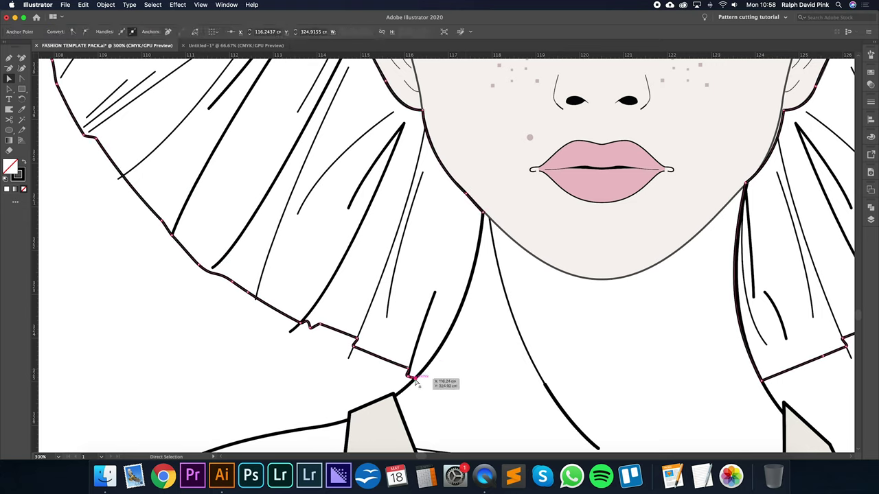
key(v)
key(a)
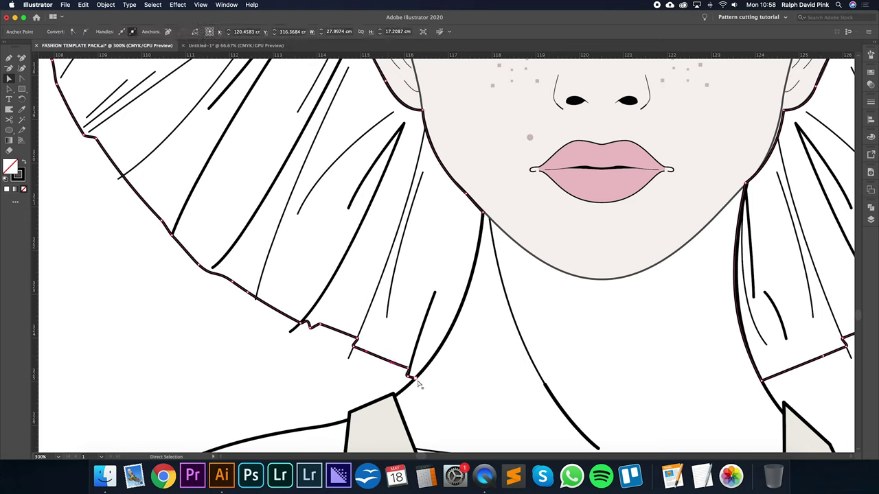
click(8, 59)
right_click(415, 377)
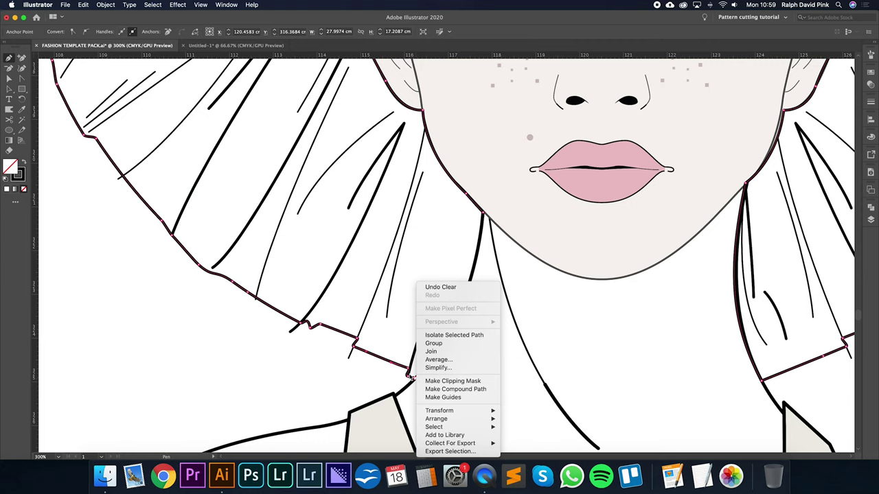
click(411, 377)
click(412, 377)
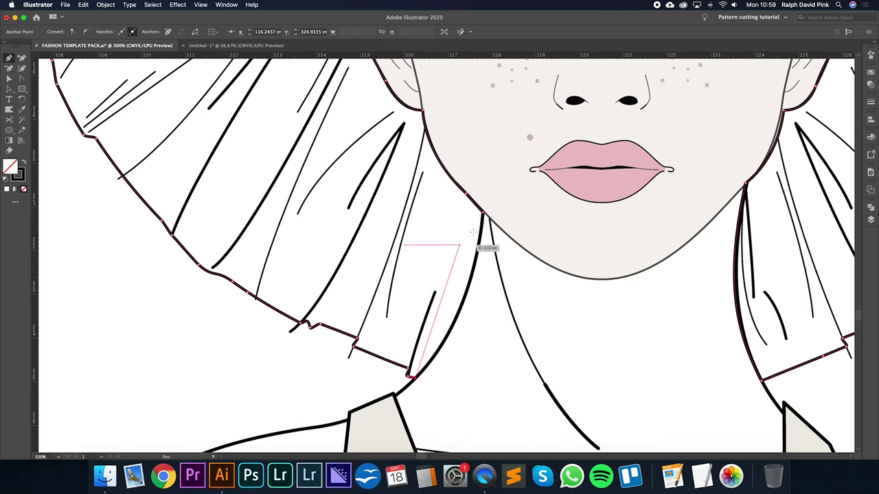
drag(484, 212, 472, 330)
key(super+minus)
key(super+minus)
key(super+minus)
key(super+minus)
key(v)
click(602, 291)
drag(604, 294, 607, 259)
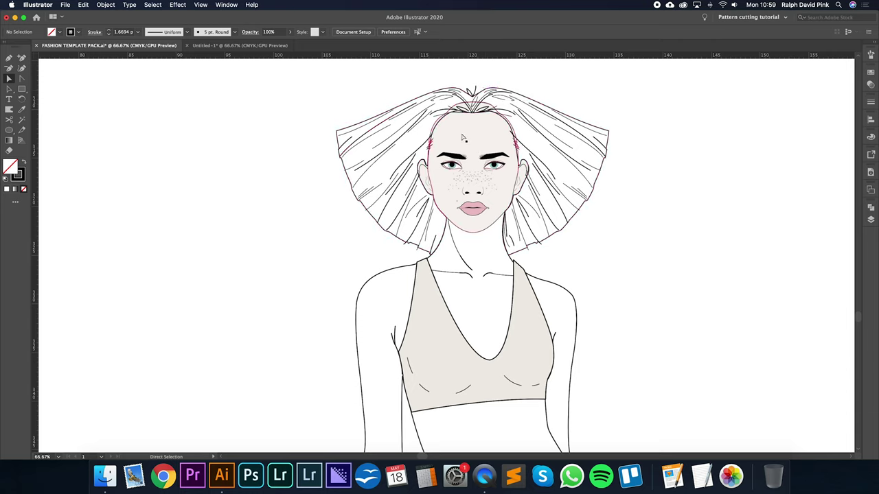
Check the hair outline and face fill shapes against the finished figure in the Untitled-1 document.
click(525, 97)
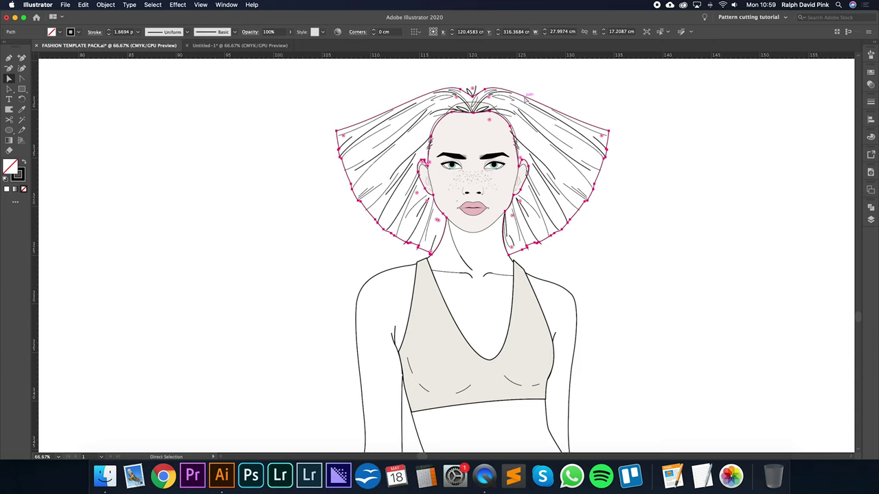
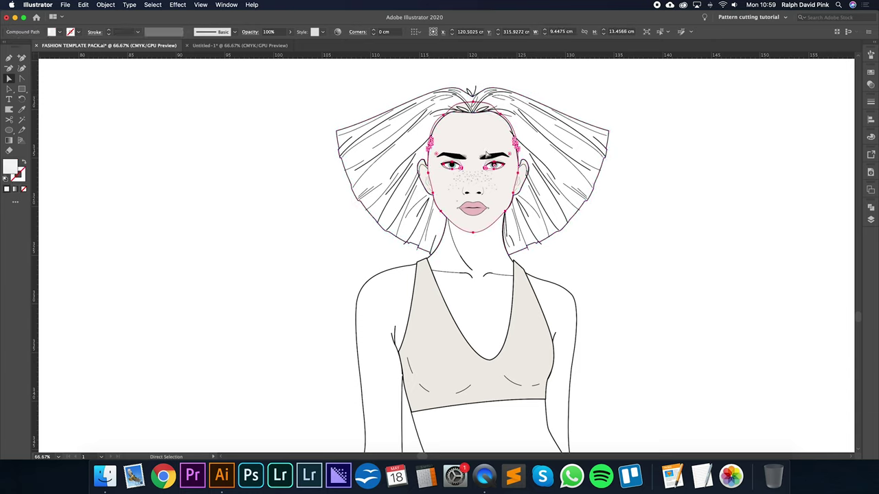
click(237, 45)
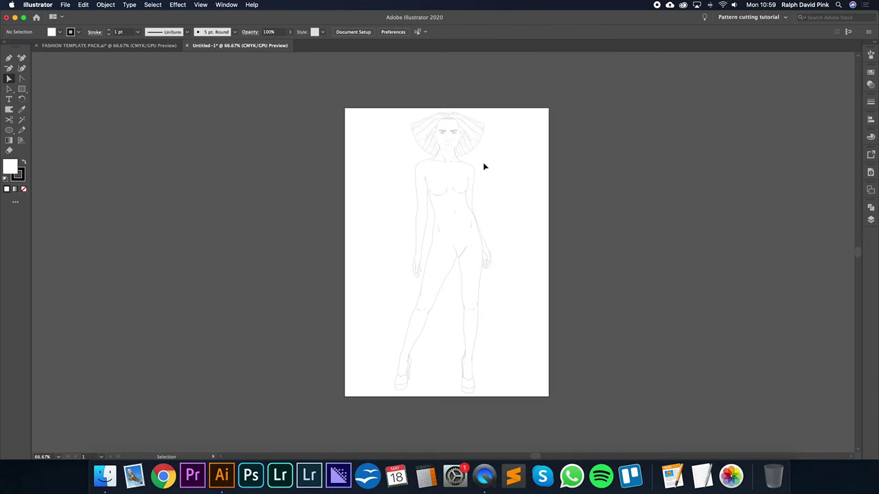
key(super+equal)
key(super+equal)
drag(567, 118, 562, 403)
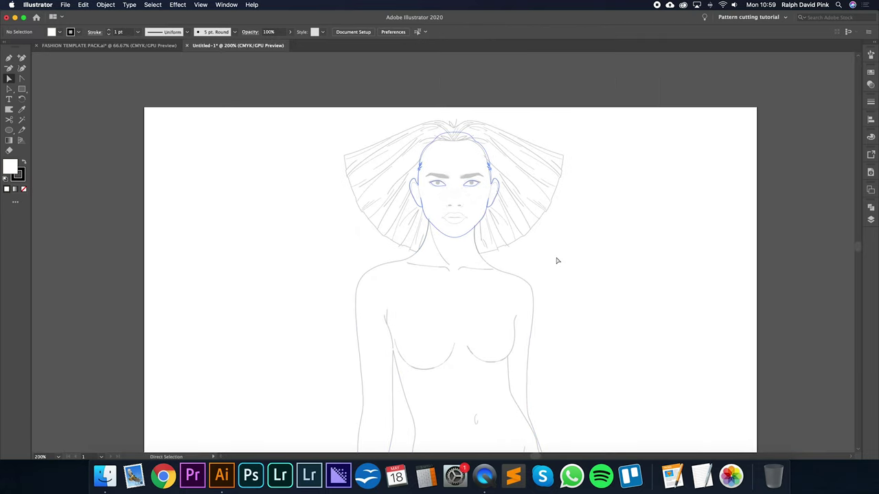
click(124, 45)
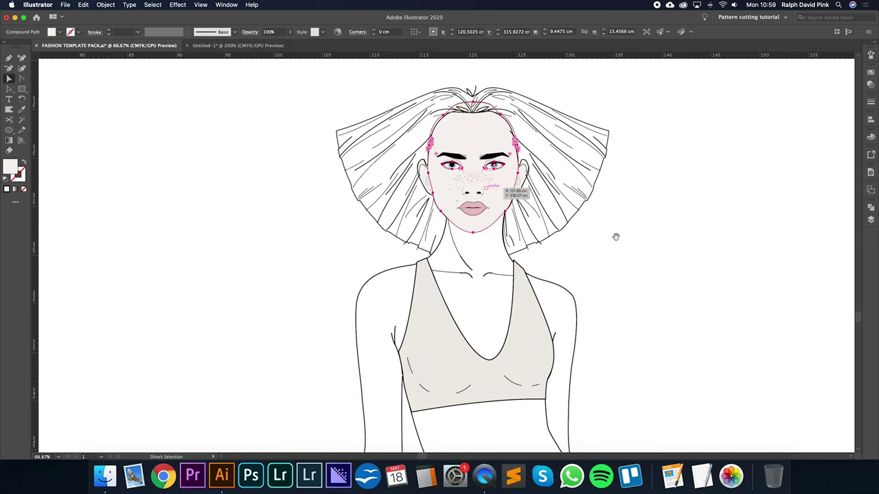
key(super+shift+a)
click(474, 124)
click(475, 126)
key(super+shift+a)
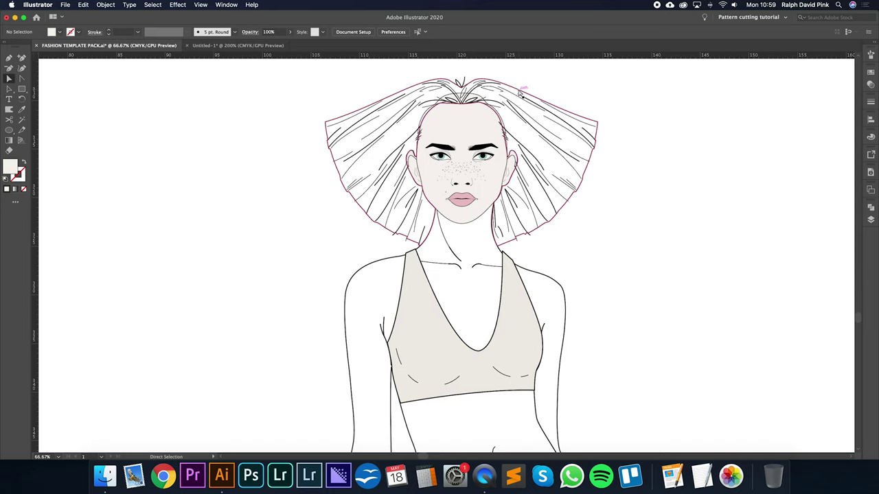
click(516, 90)
drag(519, 89, 583, 71)
key(super+z)
drag(534, 95, 584, 73)
key(super+z)
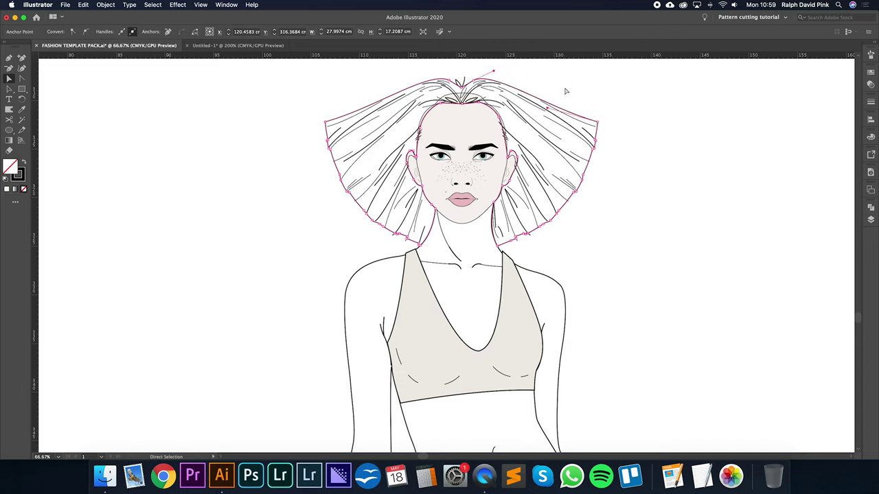
click(539, 100)
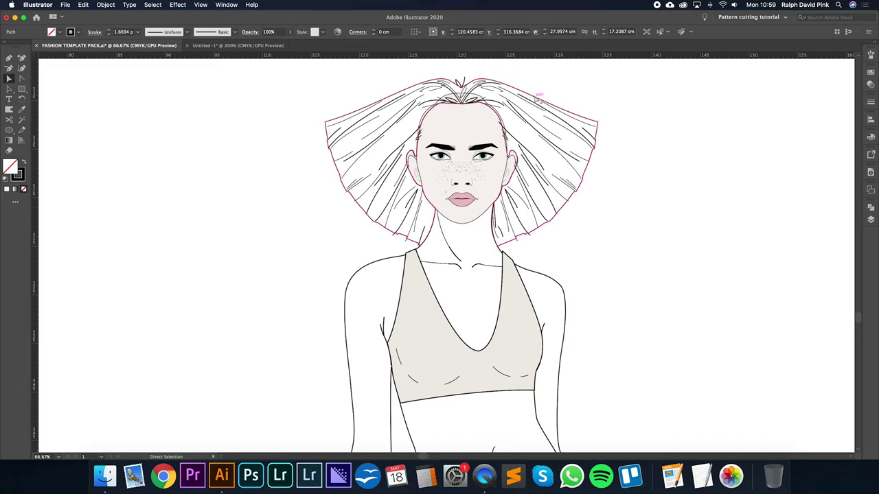
drag(537, 99, 607, 75)
key(super+z)
click(575, 92)
Paste a copy of the hair outline and fill it with white.
click(532, 92)
click(85, 5)
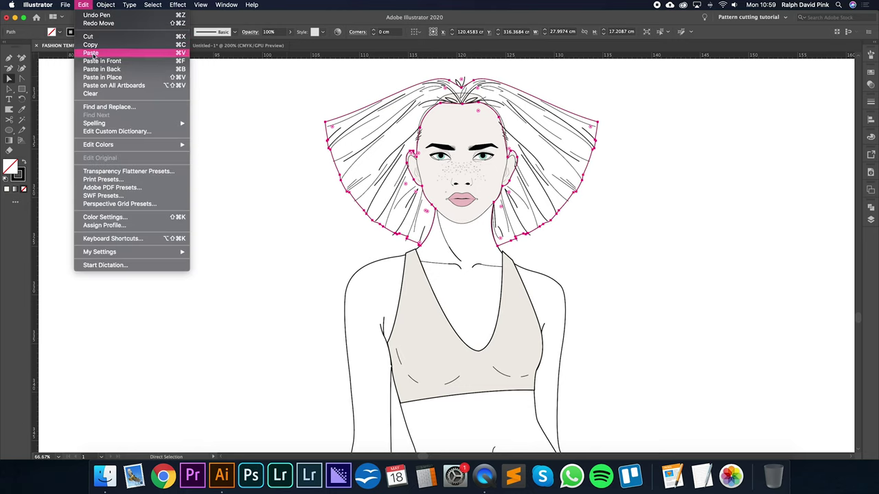
click(94, 53)
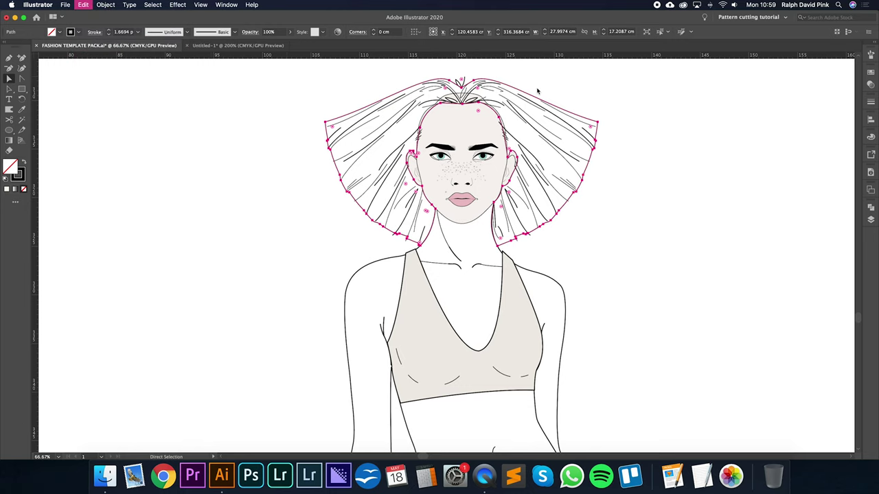
double_click(12, 164)
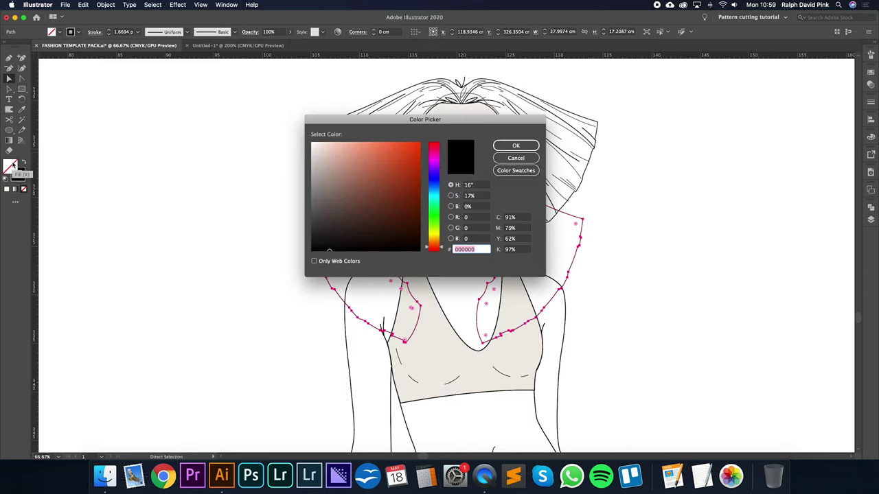
click(313, 144)
click(538, 146)
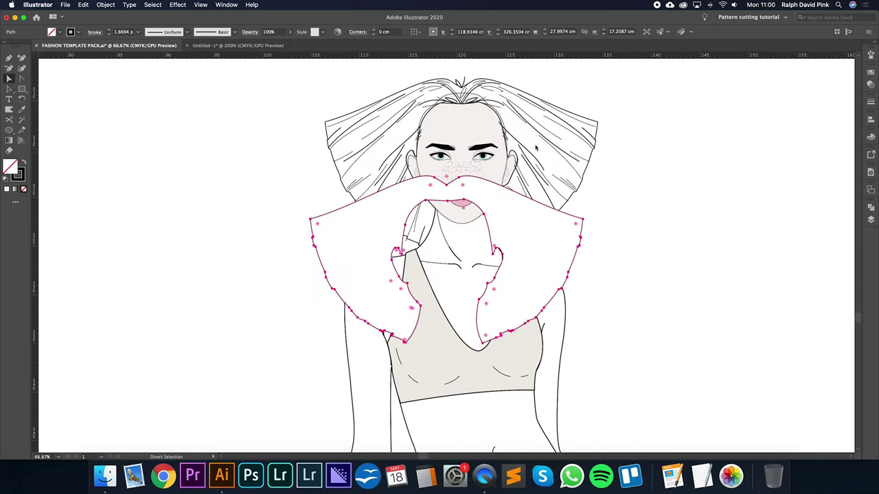
Position the white copy exactly over the hair and send it to the back behind the hair lines.
drag(560, 236, 571, 137)
click(106, 5)
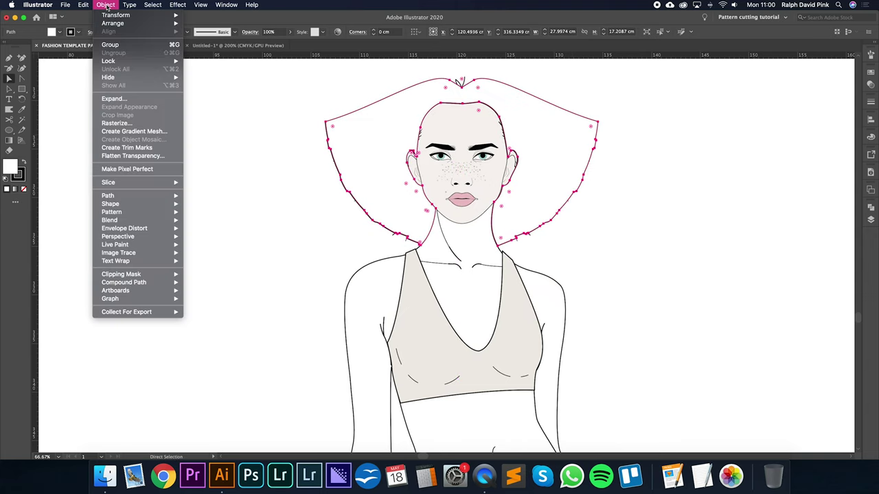
mouse_move(118, 24)
click(210, 47)
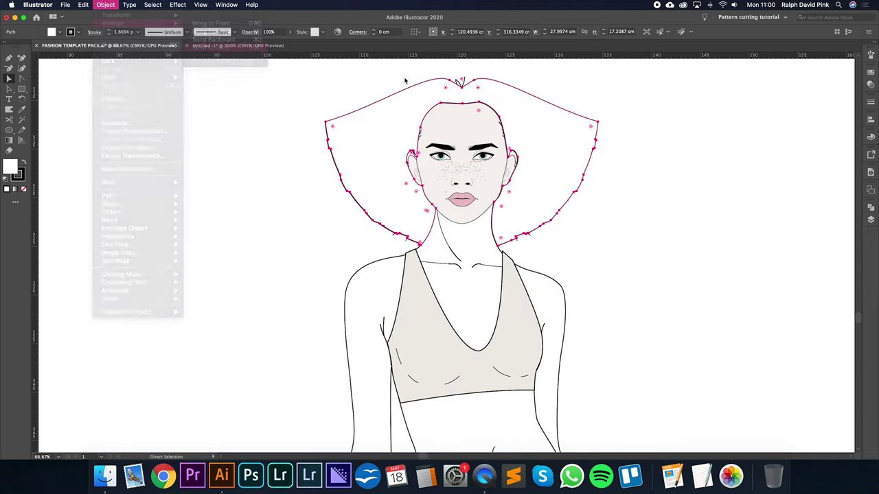
click(626, 98)
Select the white hair shape on its own and bring it in front of the hair lines.
click(10, 90)
click(569, 130)
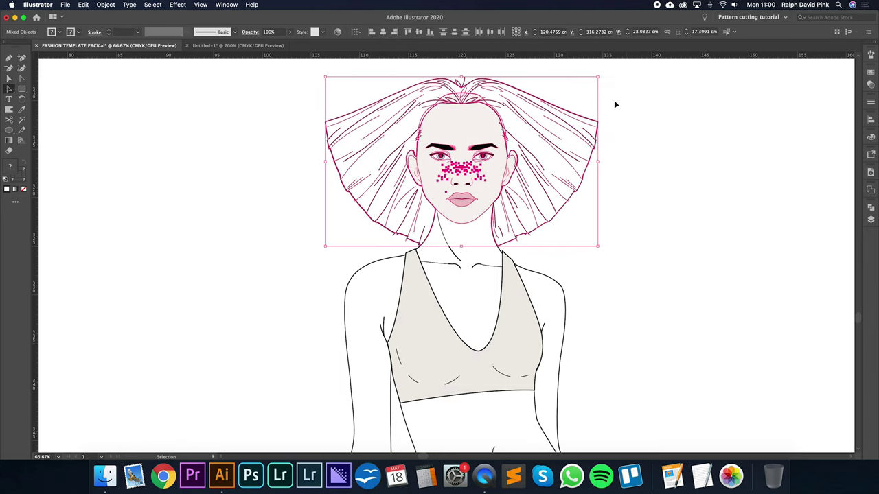
click(613, 103)
key(a)
click(562, 138)
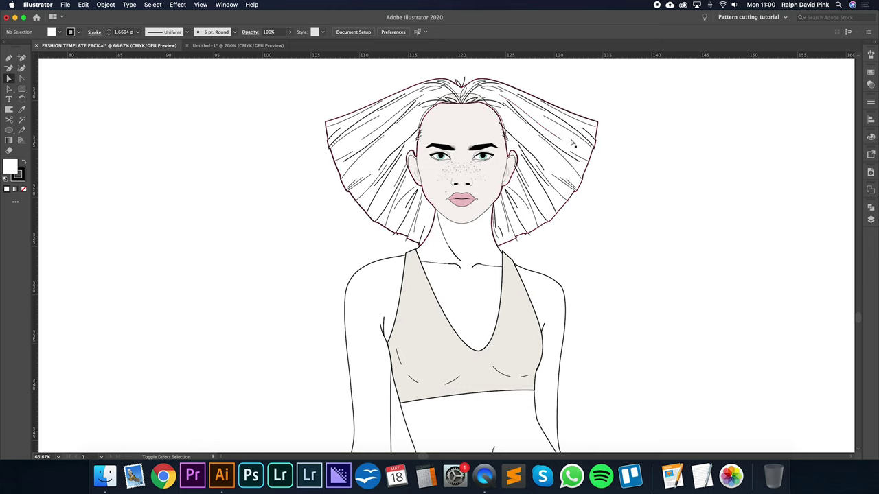
click(572, 143)
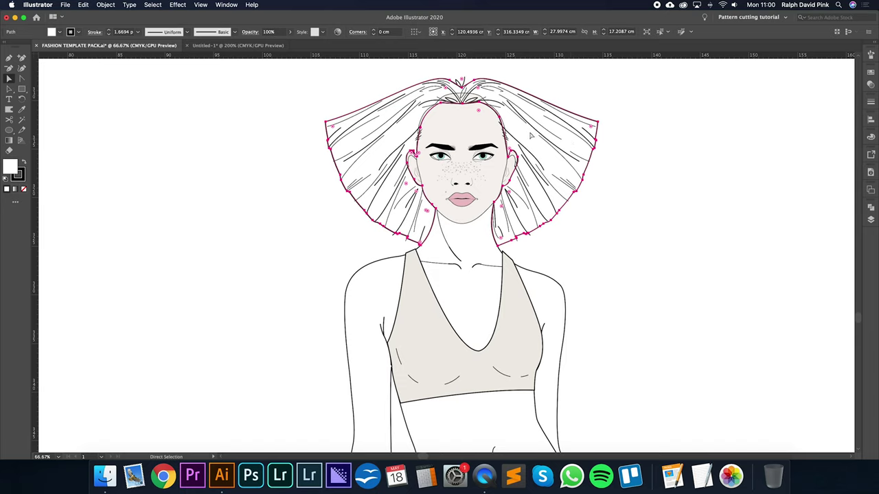
key(v)
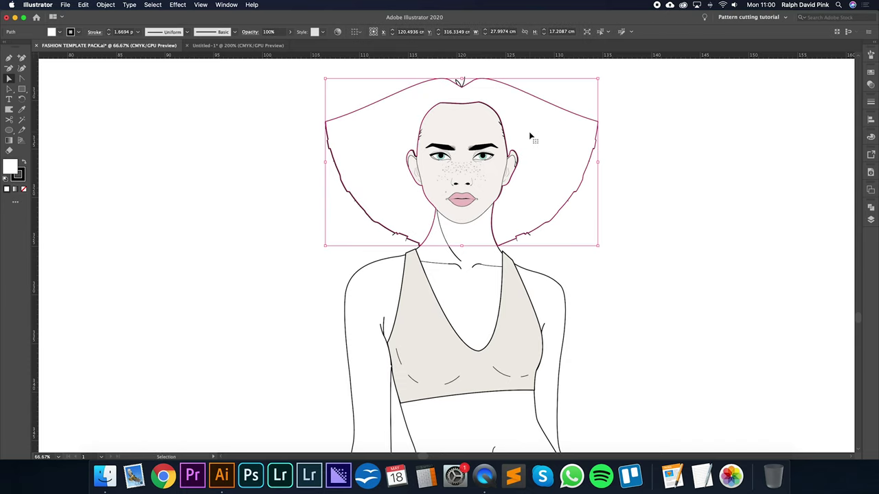
Send the white hair shape behind the hair lines and clear the selection.
key(a)
click(653, 124)
key(v)
click(528, 127)
scroll(582, 132, up, 2)
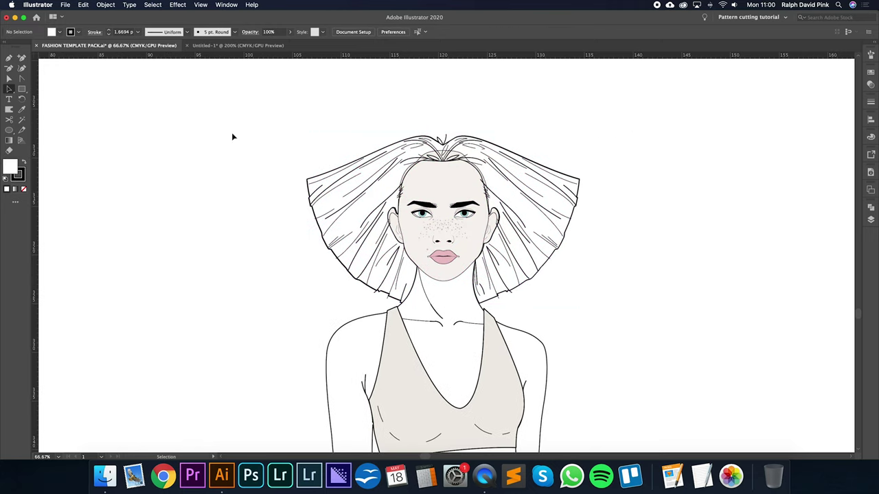
Ungroup the combined head artwork of face and hair, and clear the selection.
click(104, 5)
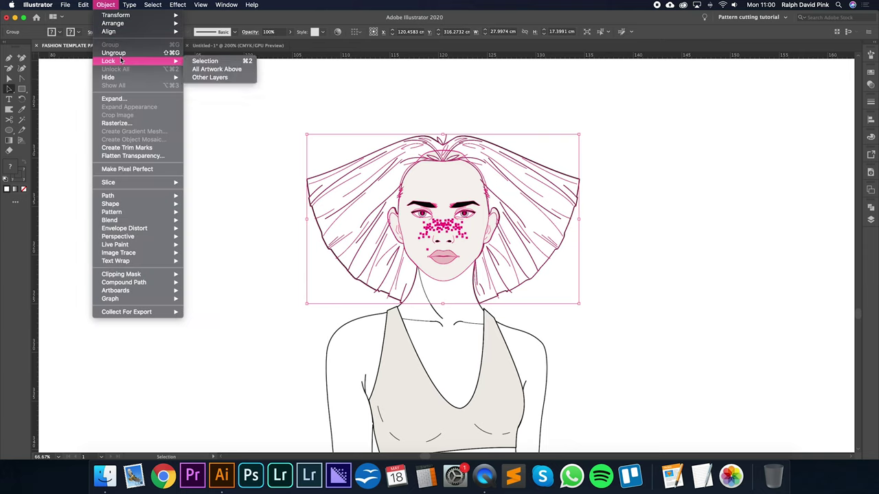
click(126, 54)
click(579, 118)
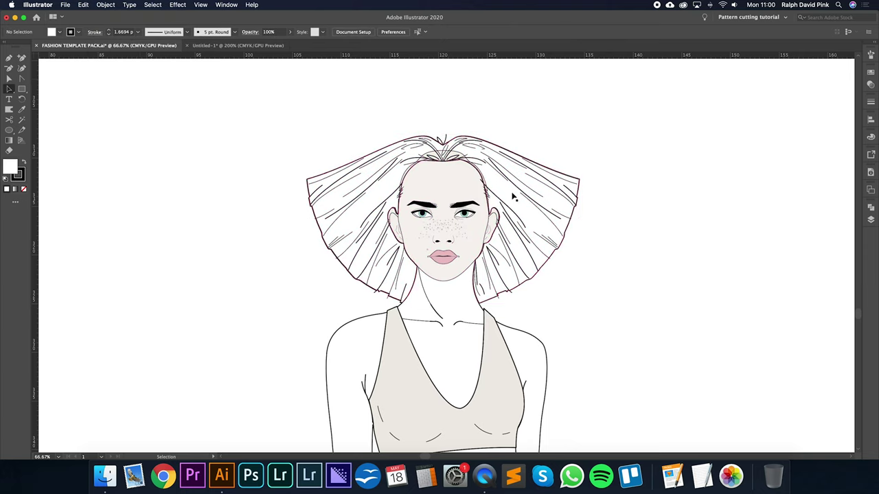
Group the white hair shape together with the hair lines, and clear the selection.
click(513, 197)
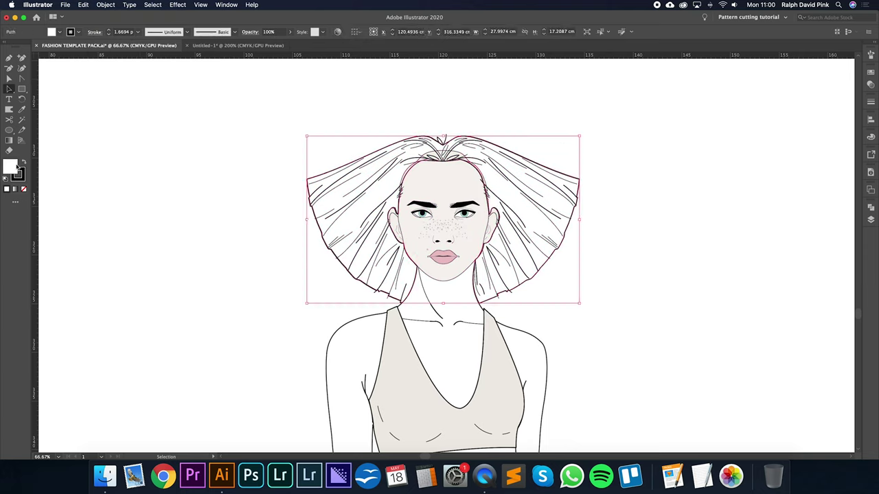
shift+click(502, 176)
click(109, 5)
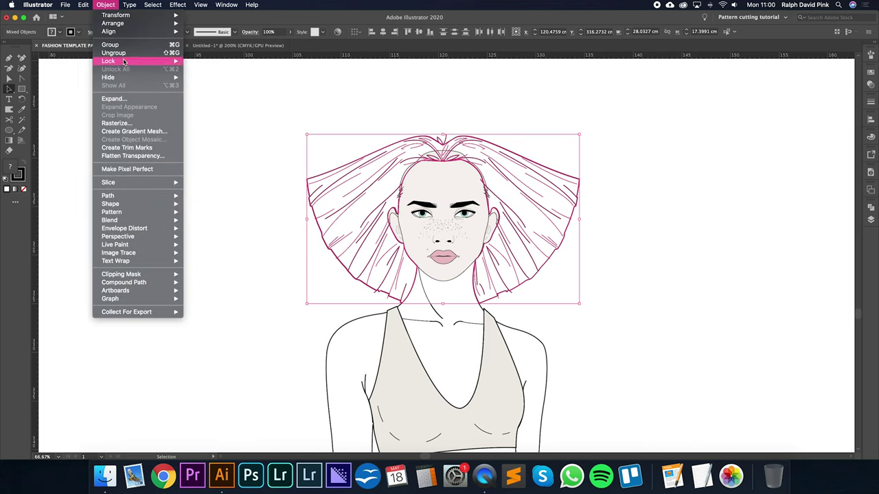
click(124, 47)
click(667, 172)
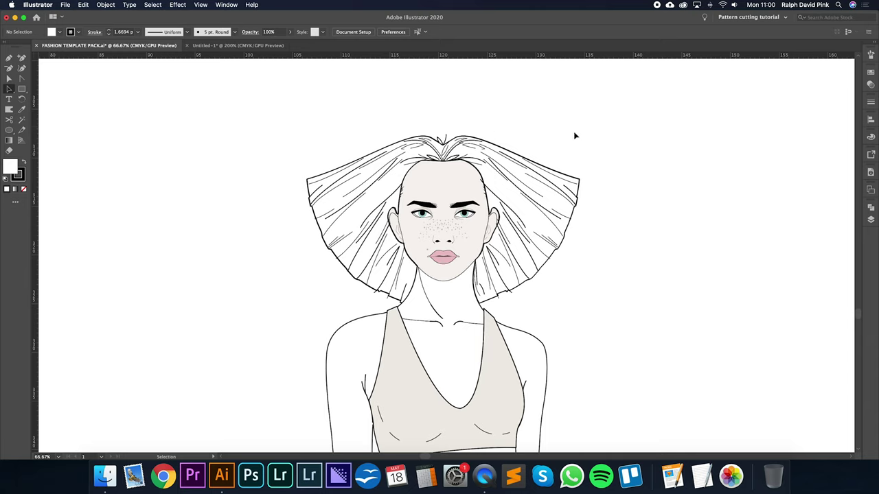
Change the fill of the face and both ears to white, and clear the selection.
key(a)
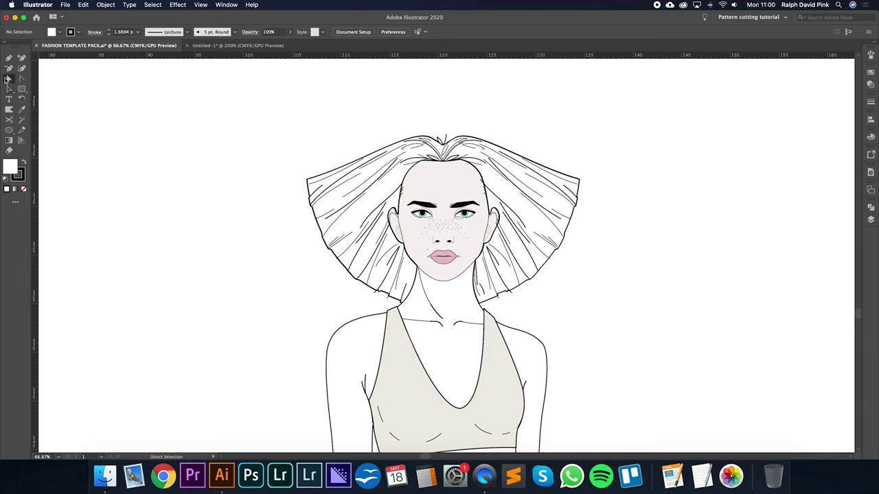
click(443, 183)
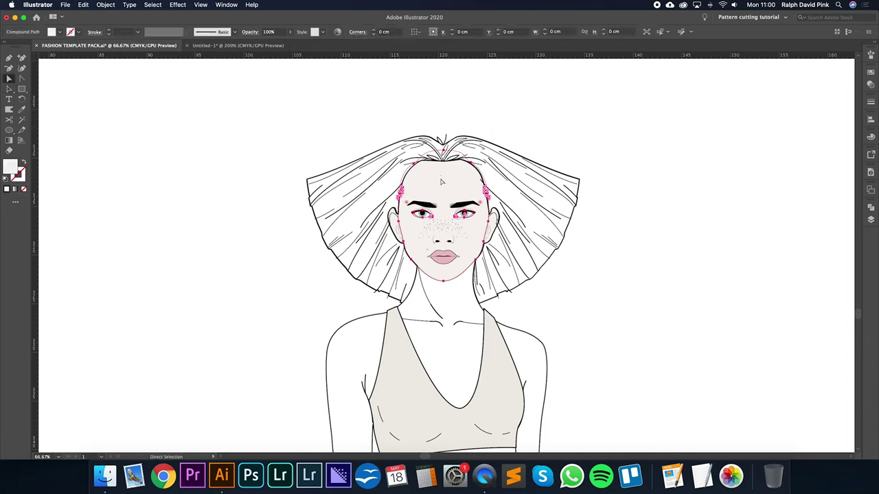
shift+click(396, 224)
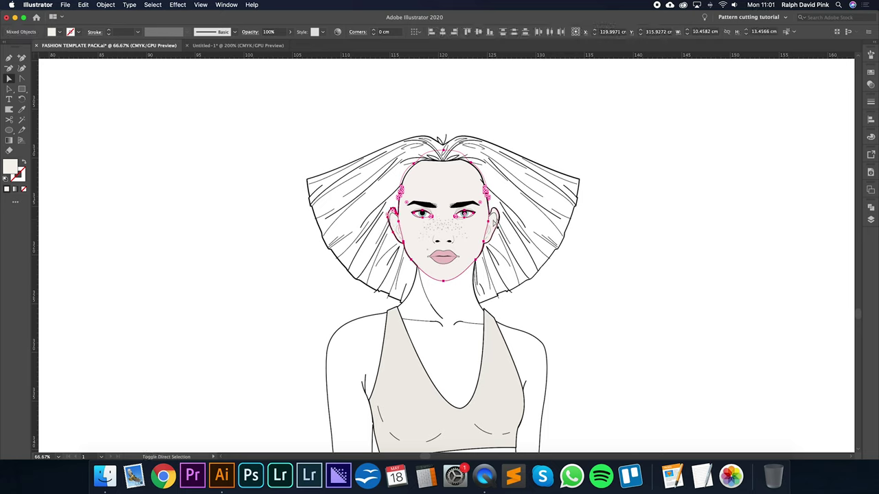
shift+click(494, 225)
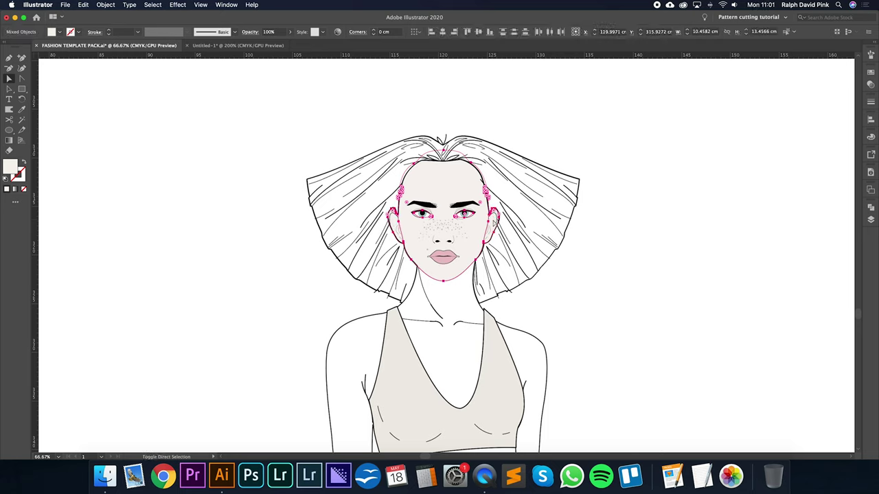
double_click(11, 167)
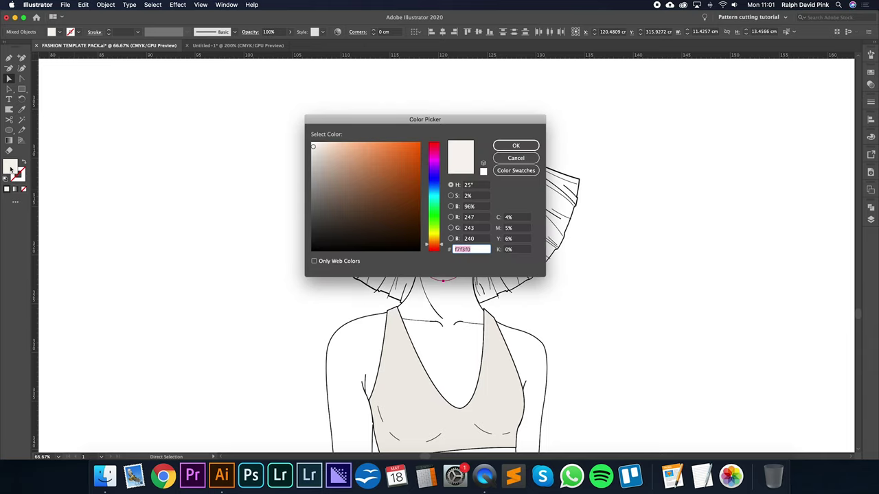
drag(317, 147, 310, 140)
click(523, 147)
click(594, 251)
Select the lips and both irises together, change their fill to white, and clear the selection.
key(super+equal)
key(super+equal)
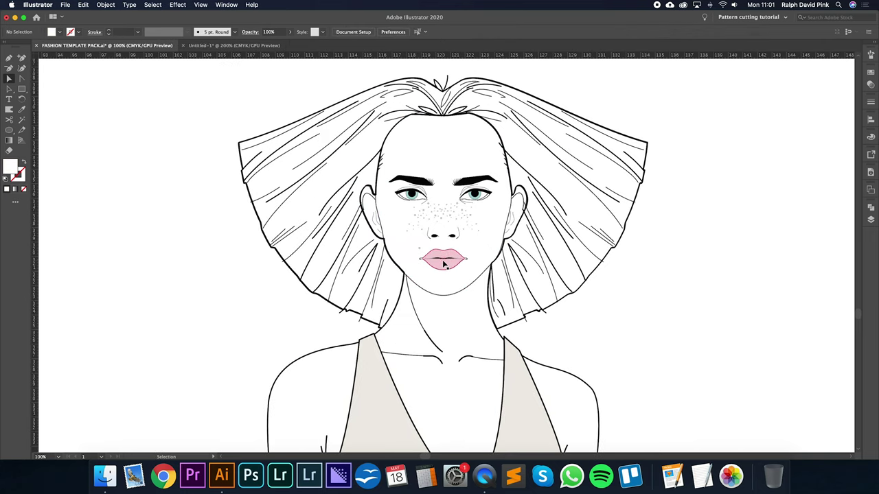
click(442, 269)
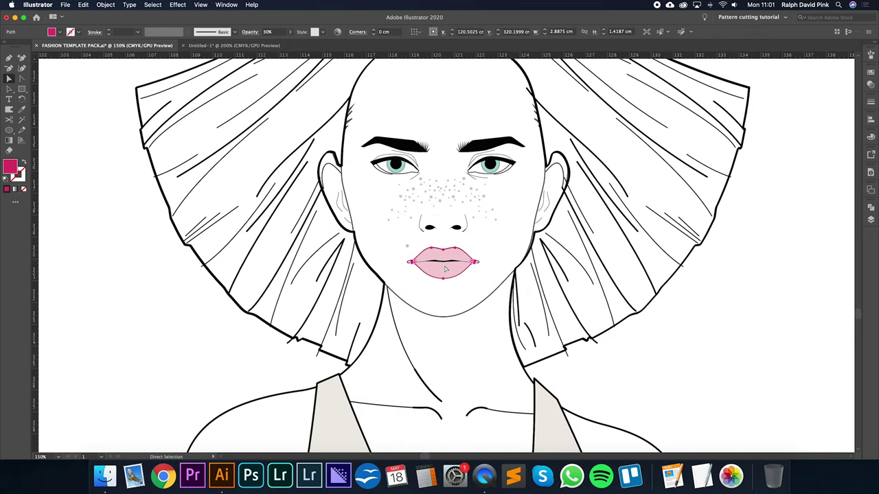
key(super+equal)
key(super+equal)
drag(474, 104, 448, 247)
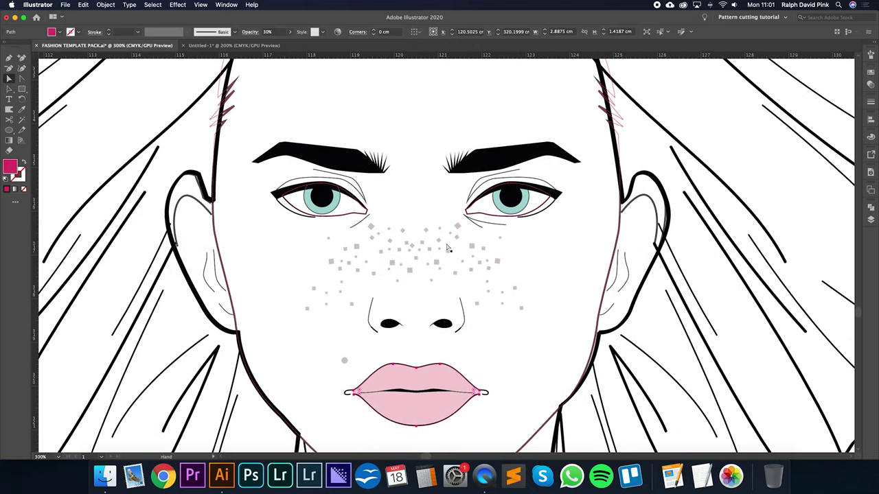
shift+click(326, 212)
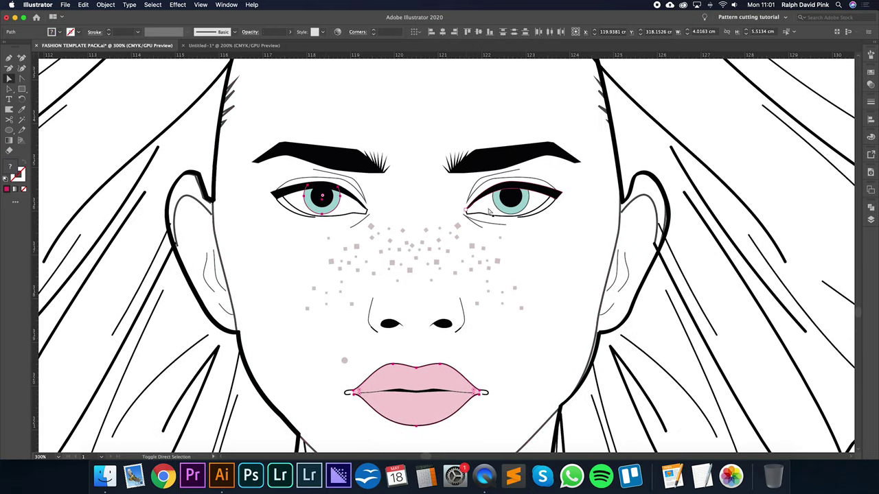
click(494, 380)
click(450, 388)
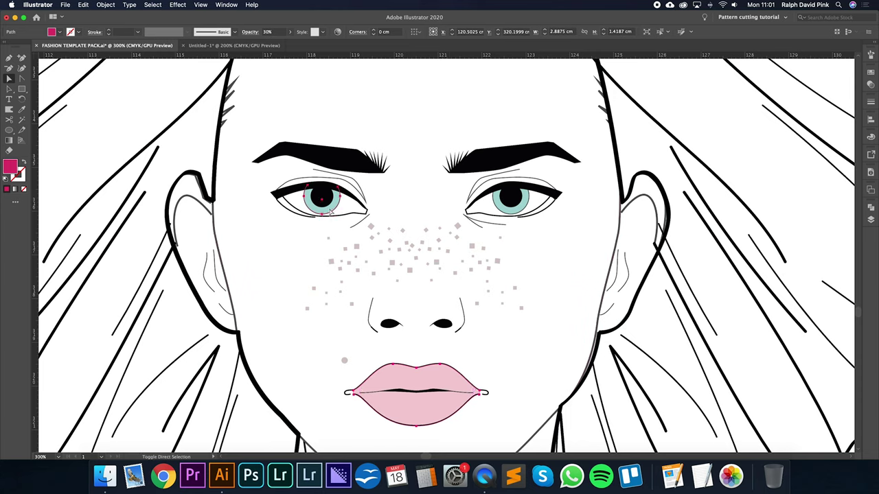
shift+click(511, 212)
shift+click(509, 214)
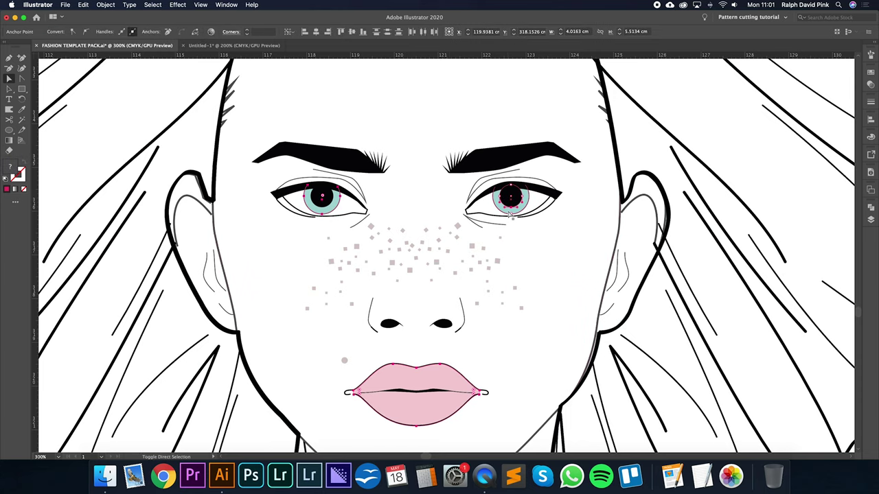
shift+click(513, 210)
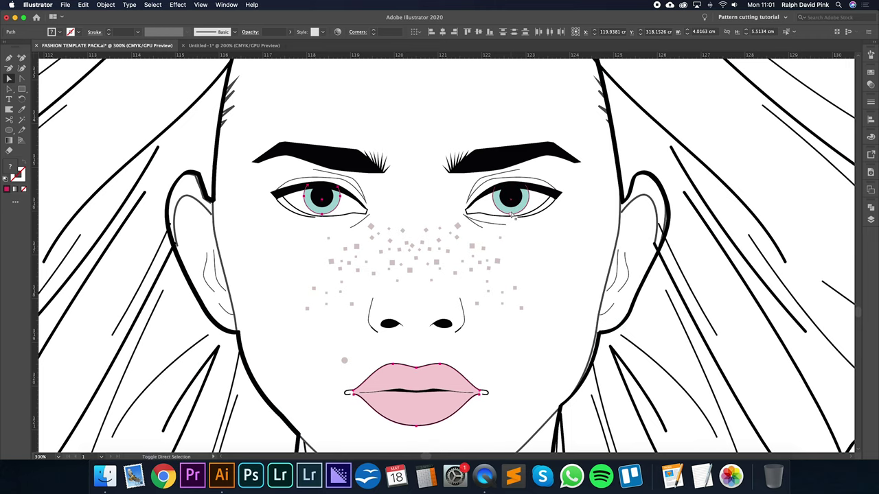
key(super+plus)
scroll(511, 237, up, 5)
scroll(511, 237, right, 4)
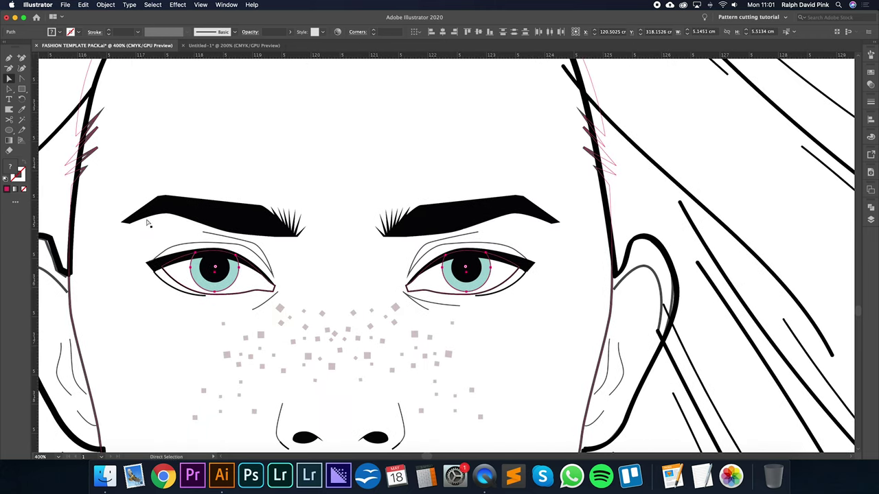
double_click(15, 170)
drag(317, 151, 309, 139)
click(516, 145)
key(super+1)
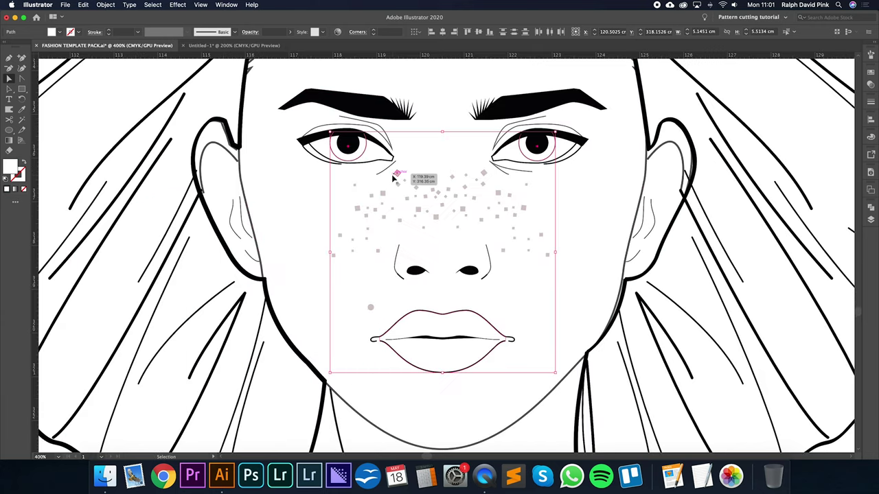
key(super+shift+a)
Check the unclothed body outline in the Untitled-1 document, and return to the fashion template pack.
drag(668, 380, 653, 181)
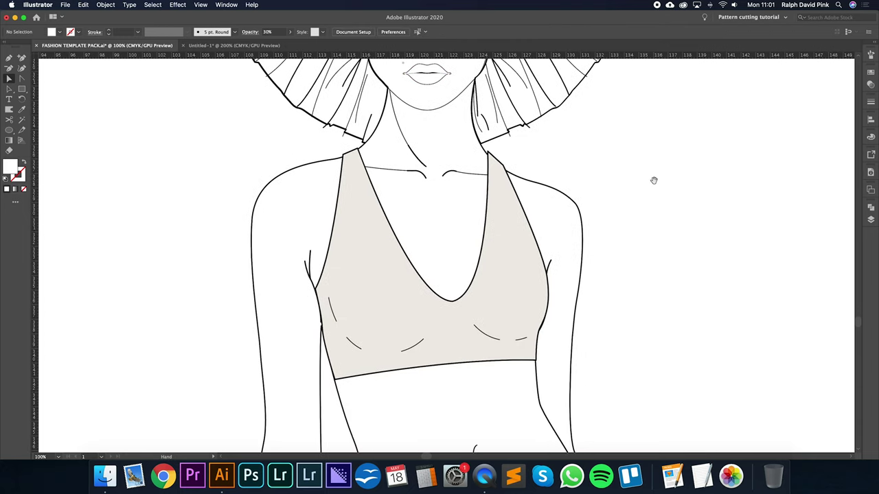
key(super+minus)
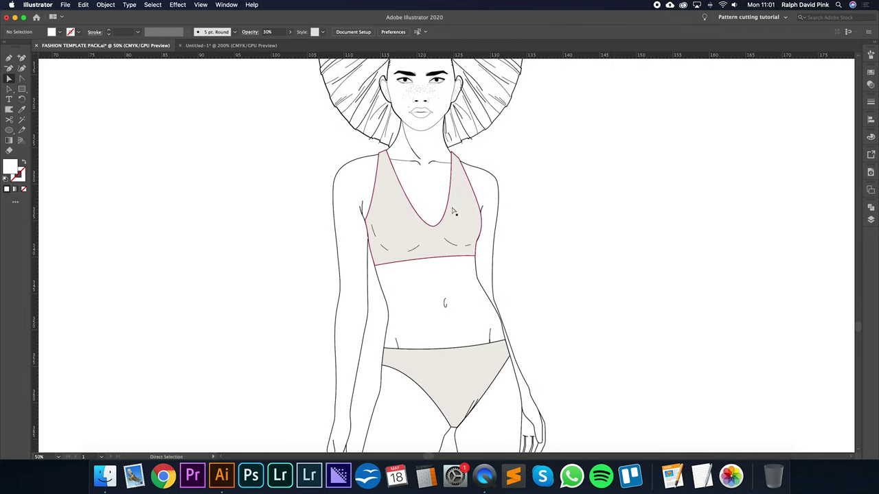
click(230, 45)
key(super+plus)
scroll(471, 297, down, 5)
scroll(472, 298, up, 4)
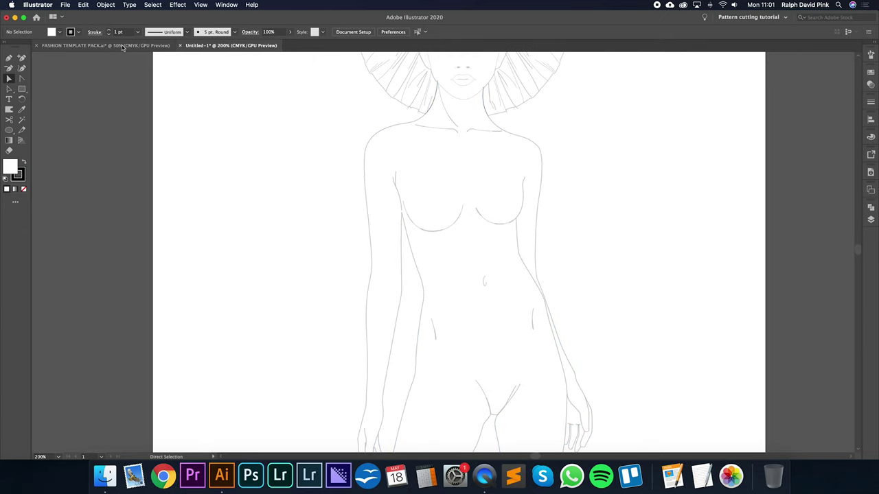
click(122, 46)
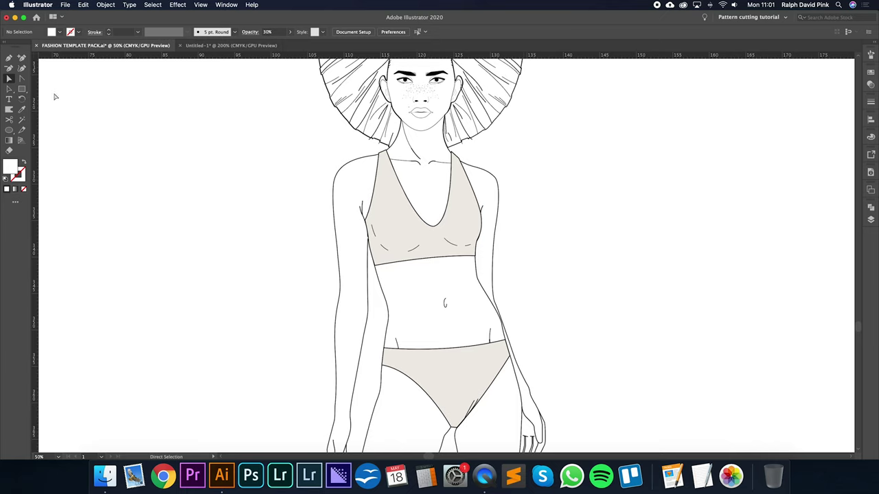
Delete the figure's bra top and the two short fold lines under the bust on the viewer's right.
click(9, 79)
click(461, 228)
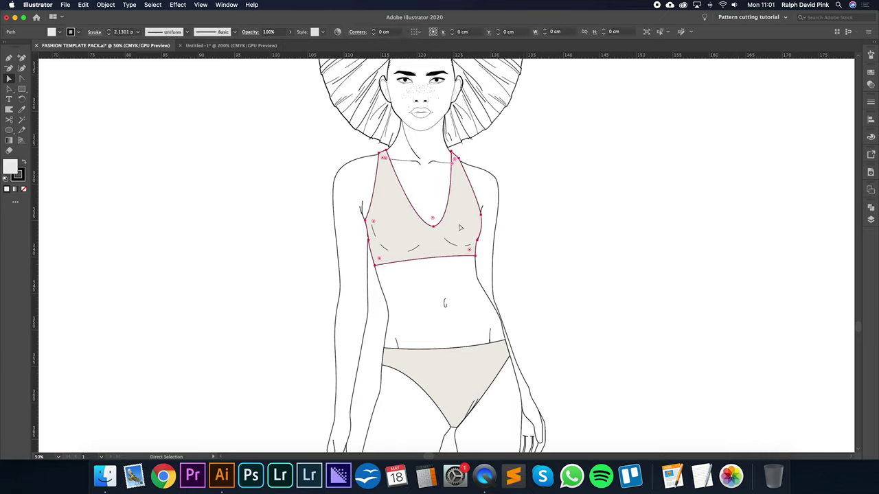
key(Delete)
click(446, 241)
key(Delete)
click(466, 246)
key(Delete)
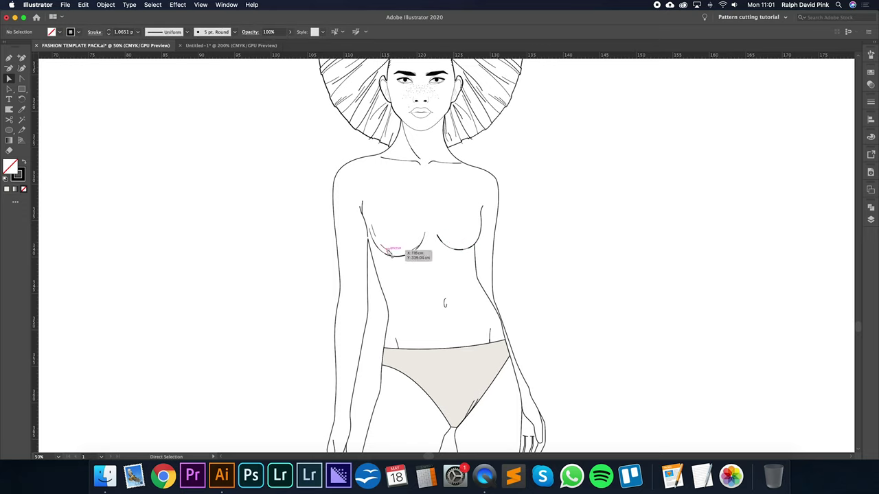
Delete the remaining short fold lines around the bust on the viewer's left, and the briefs.
click(388, 252)
key(Delete)
click(374, 234)
key(Delete)
click(410, 254)
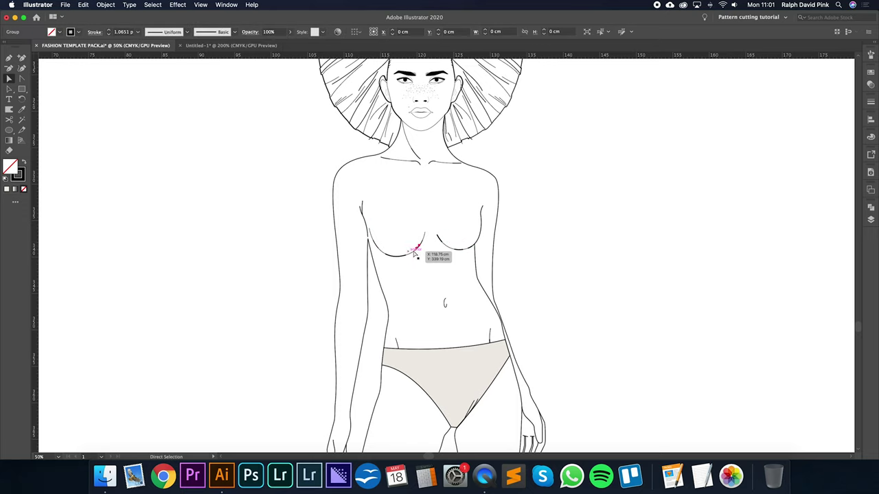
click(445, 355)
key(Delete)
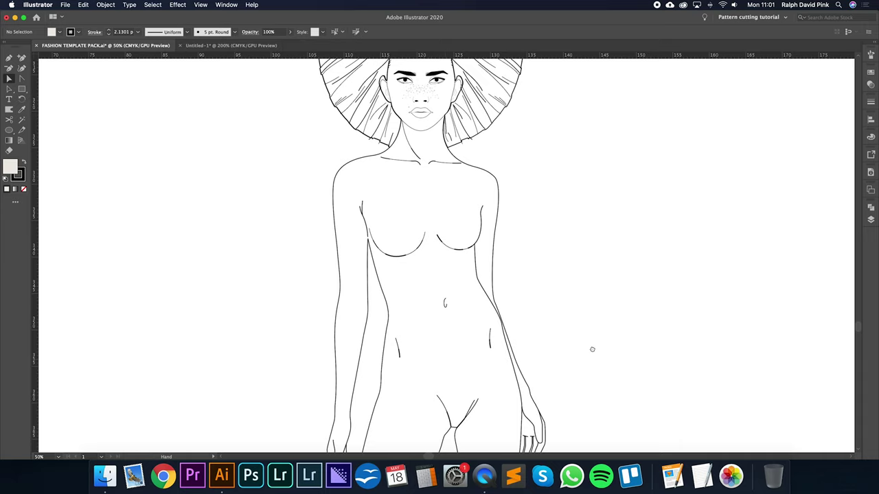
Select both platform shoes and remove their grey fill.
scroll(591, 349, down, 15)
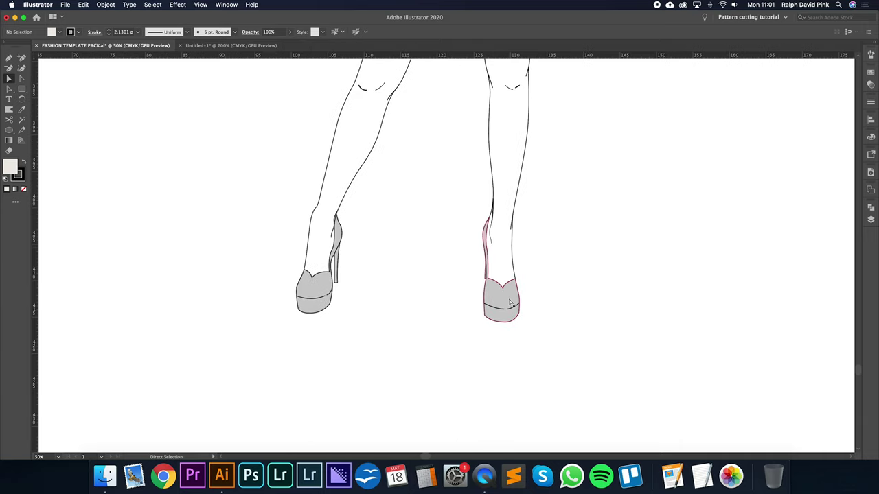
click(508, 303)
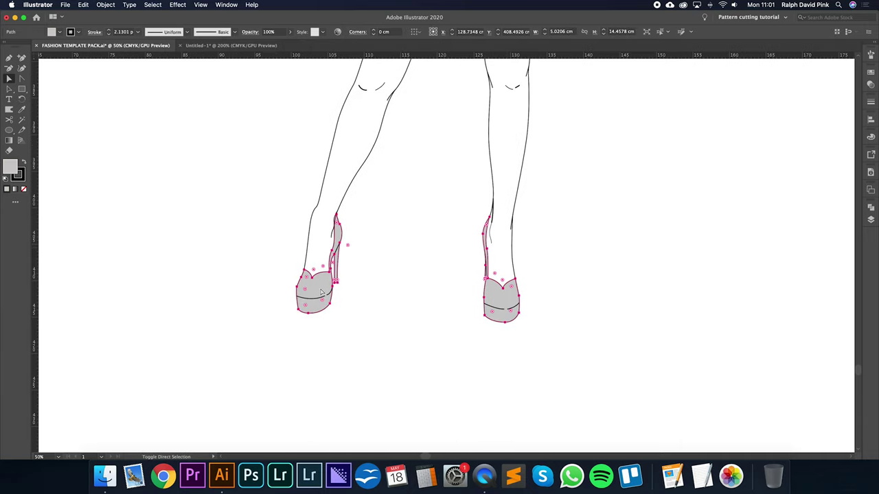
shift+click(320, 293)
double_click(9, 169)
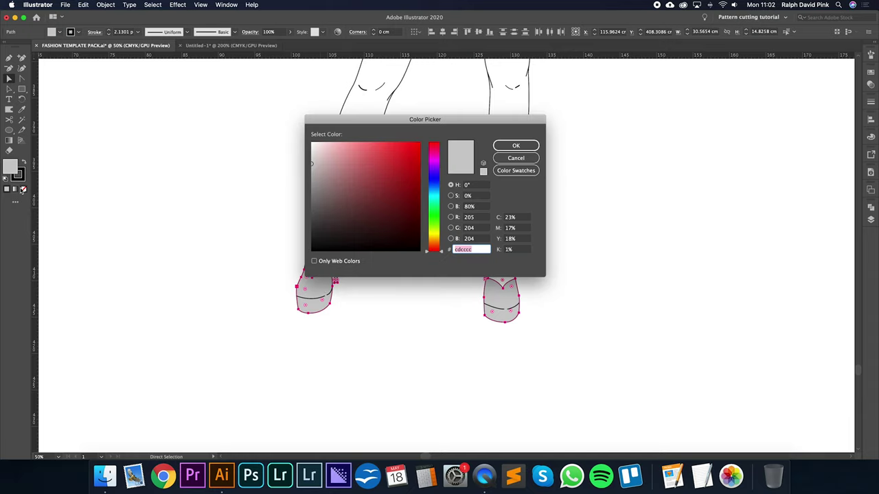
click(512, 158)
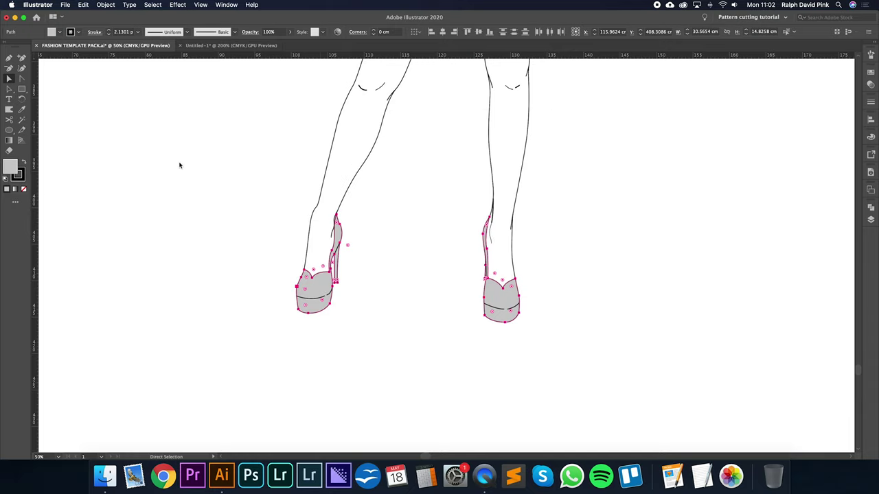
click(23, 189)
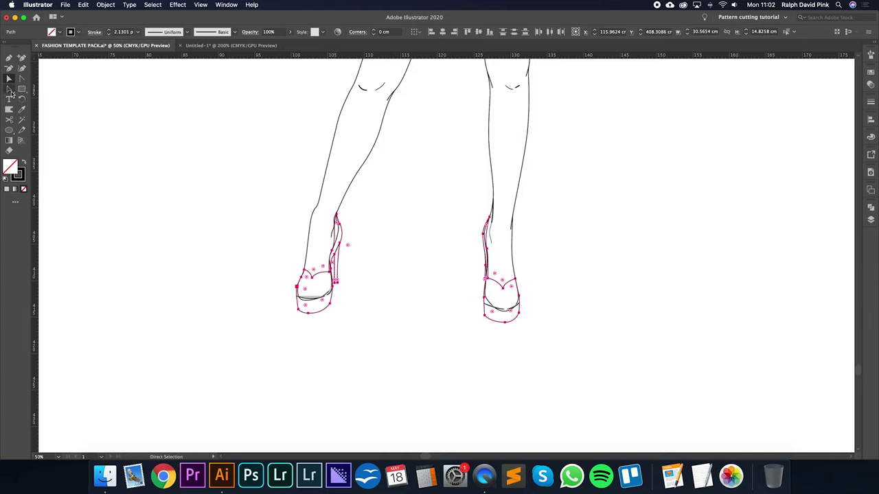
Fill both platform shoes with white and clear the selection.
click(22, 110)
double_click(10, 166)
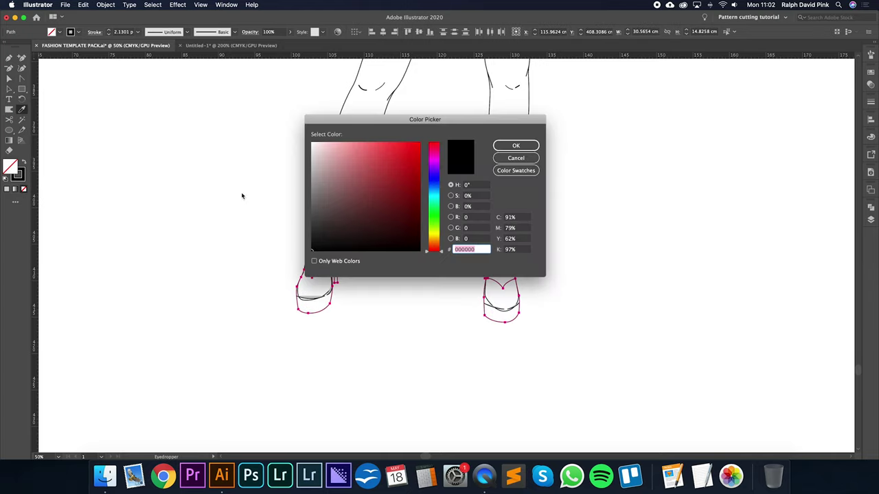
drag(344, 191, 300, 133)
click(516, 146)
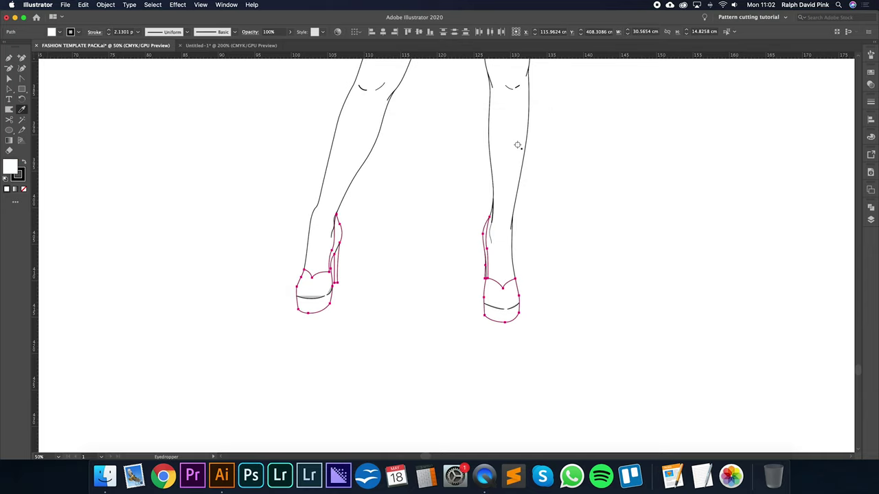
click(9, 78)
click(89, 112)
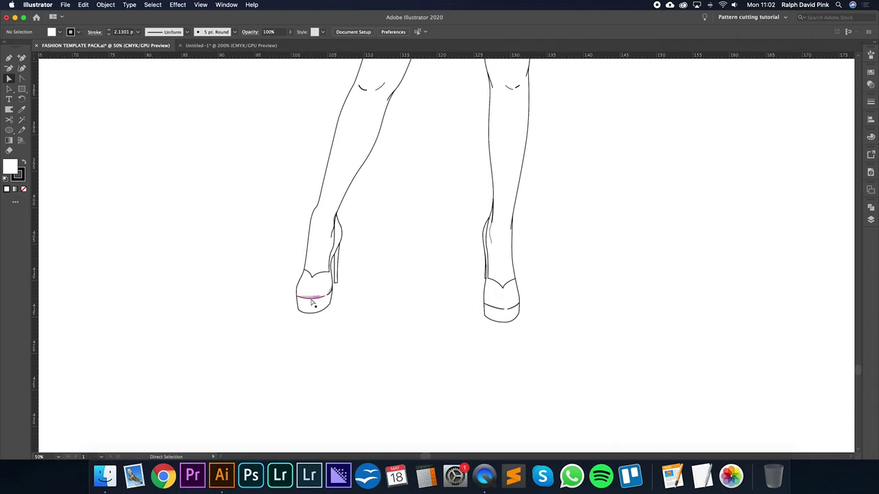
Remove the grey fill from the curved platform lines on the shoe at the viewer's left and clear the selection.
click(311, 299)
click(326, 295)
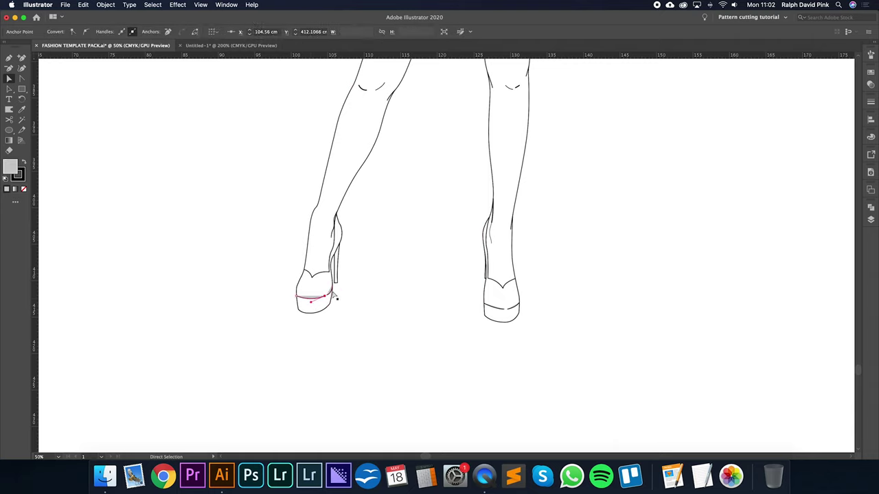
shift+click(327, 296)
shift+click(333, 293)
shift+click(326, 296)
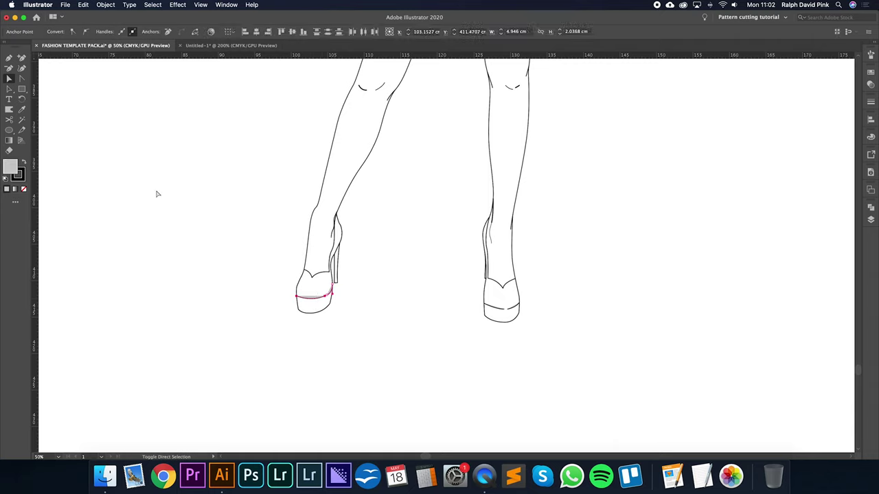
click(24, 190)
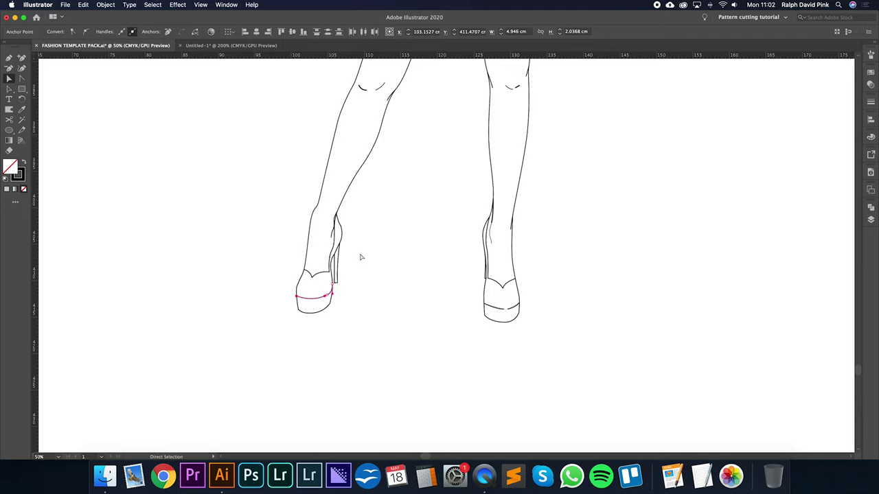
click(392, 240)
key(super+minus)
key(super+minus)
key(super+minus)
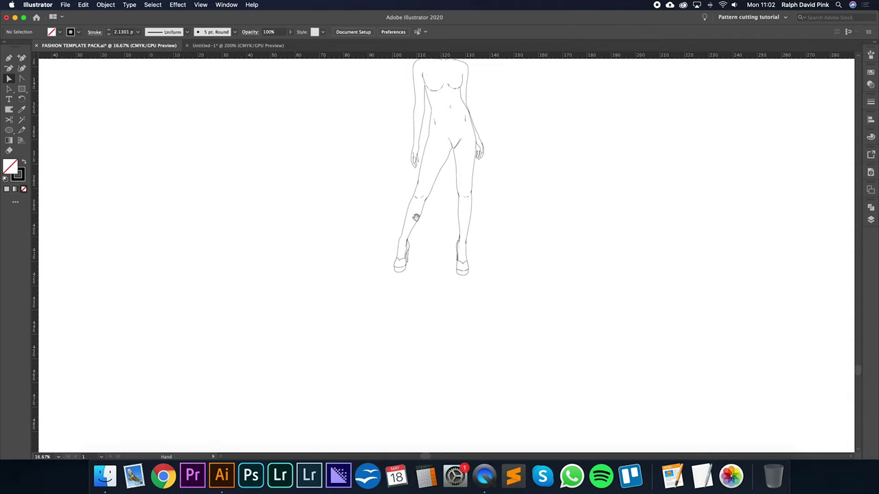
scroll(513, 194, up, 4)
key(v)
drag(443, 147, 495, 125)
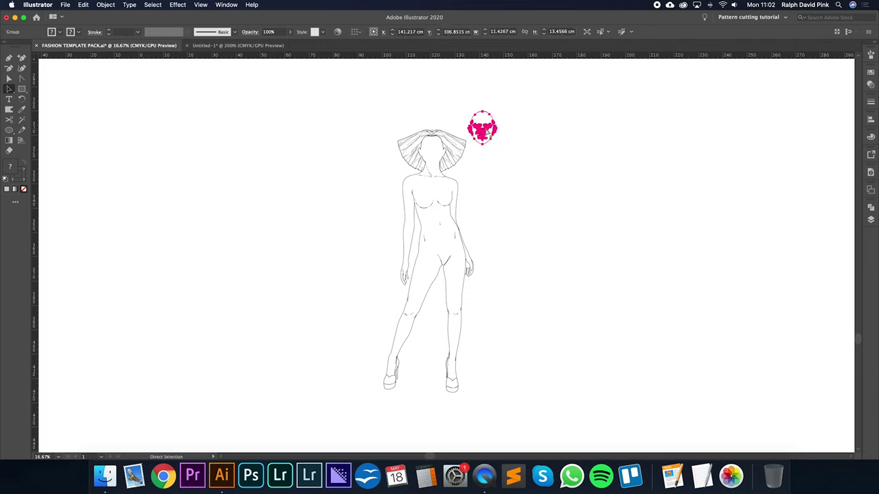
key(super+z)
click(504, 146)
Select the whole figure, including hair, face, body and shoes, and group it.
key(super+plus)
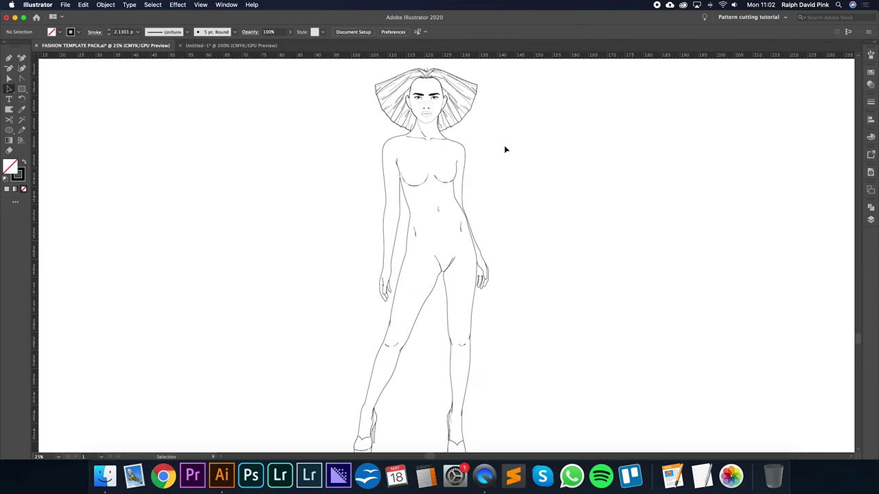
drag(345, 76, 553, 442)
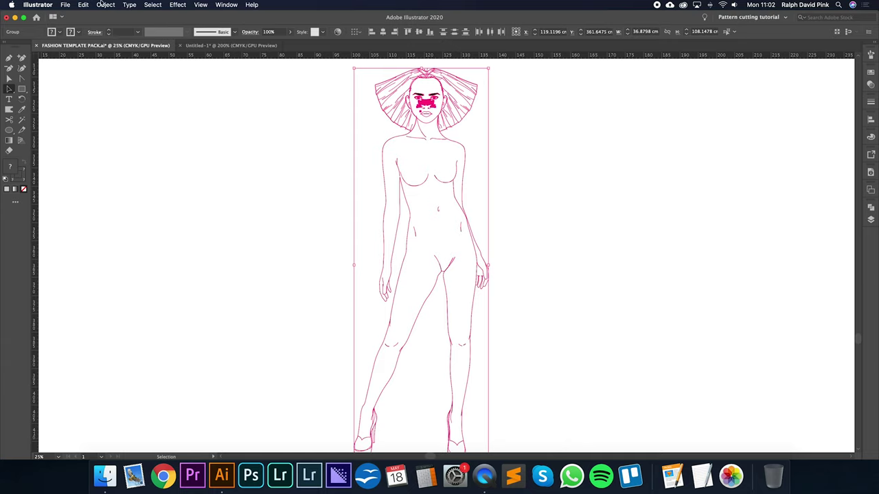
click(105, 5)
click(110, 45)
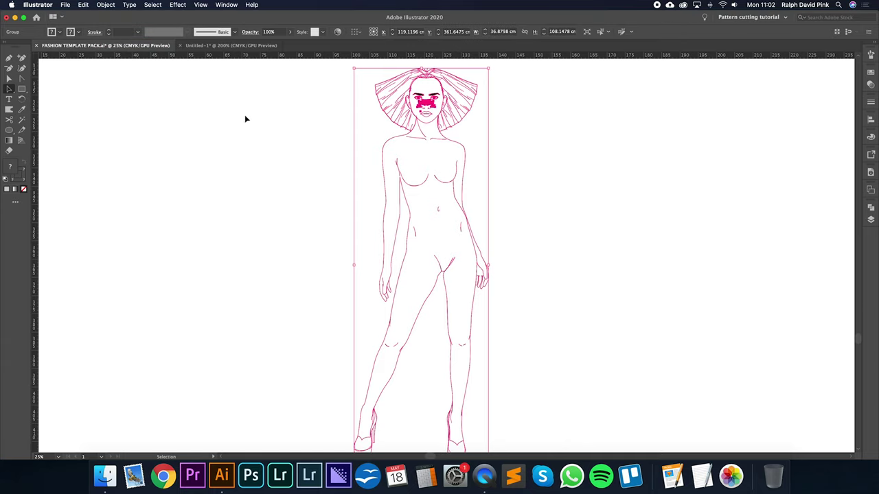
Create a new portrait print document from the A4 preset, 210 x 297 mm.
click(65, 4)
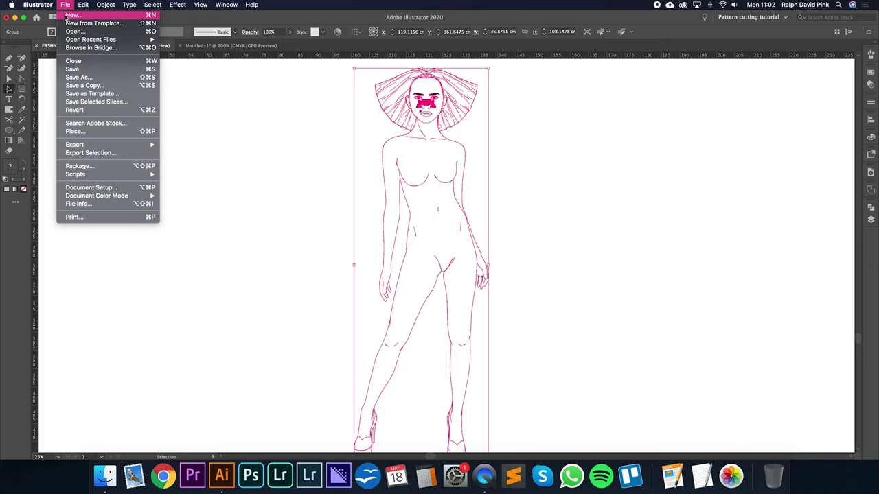
click(67, 14)
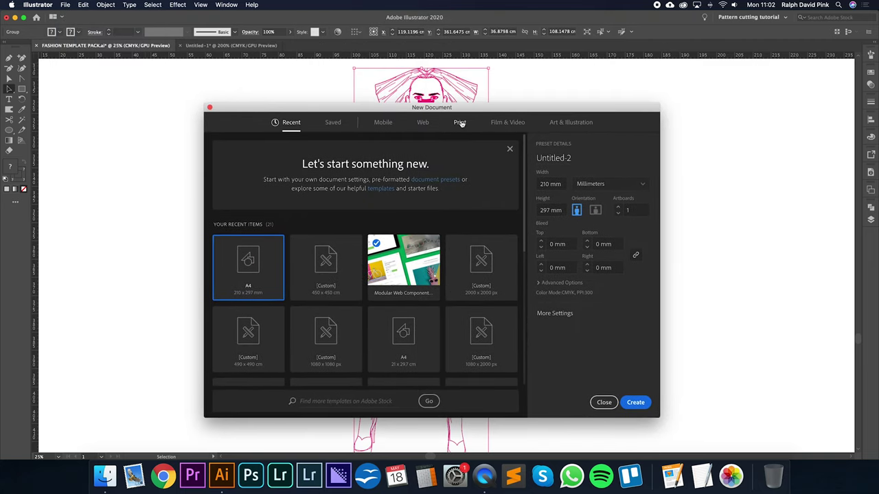
click(460, 123)
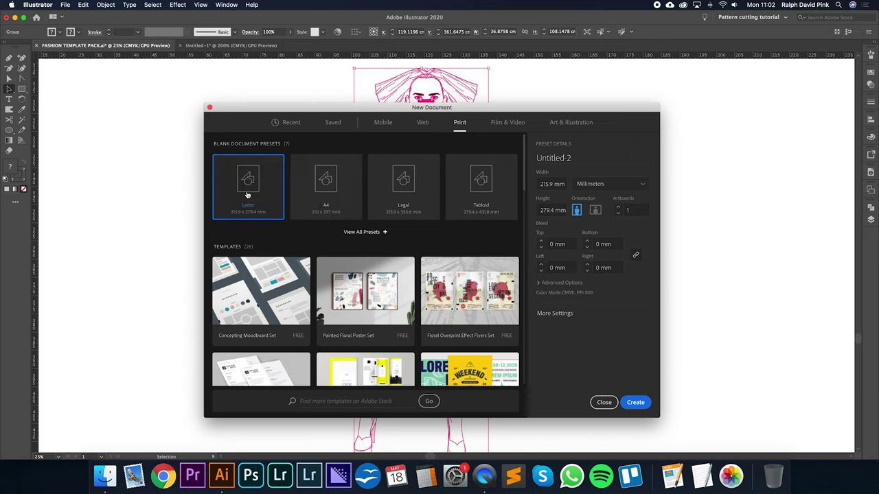
click(326, 184)
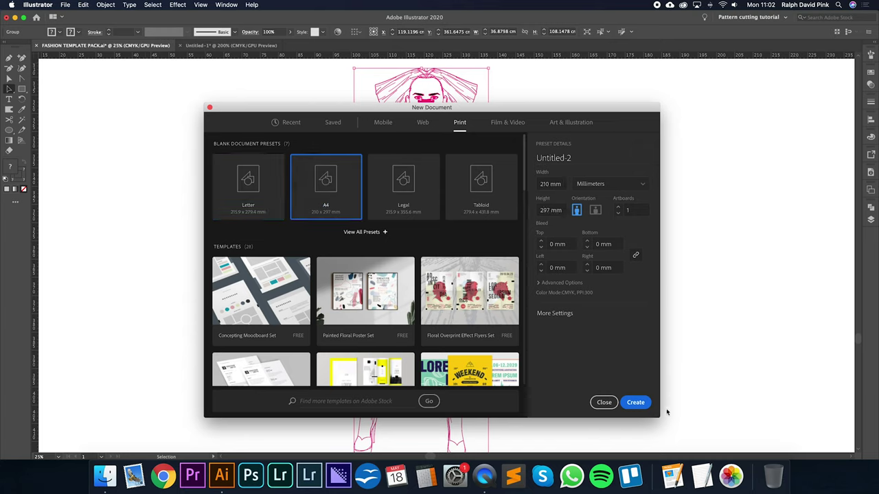
click(647, 407)
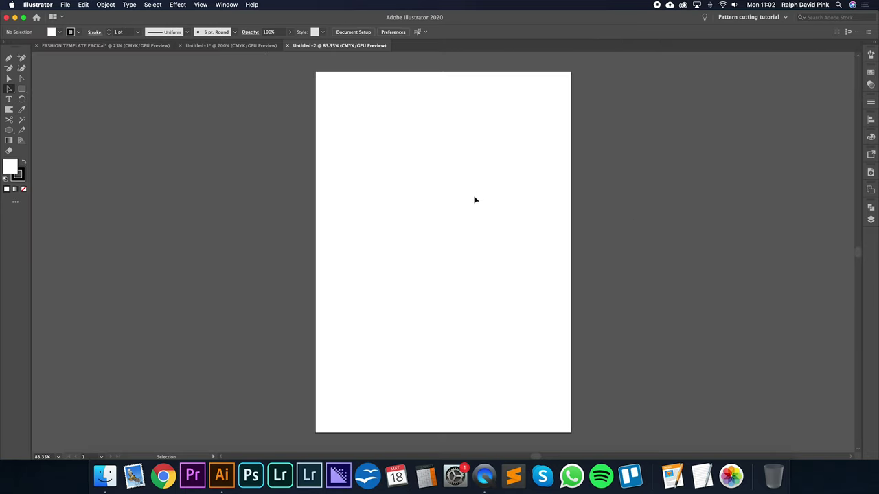
Close the older Untitled-1 document containing the faint figure.
click(228, 46)
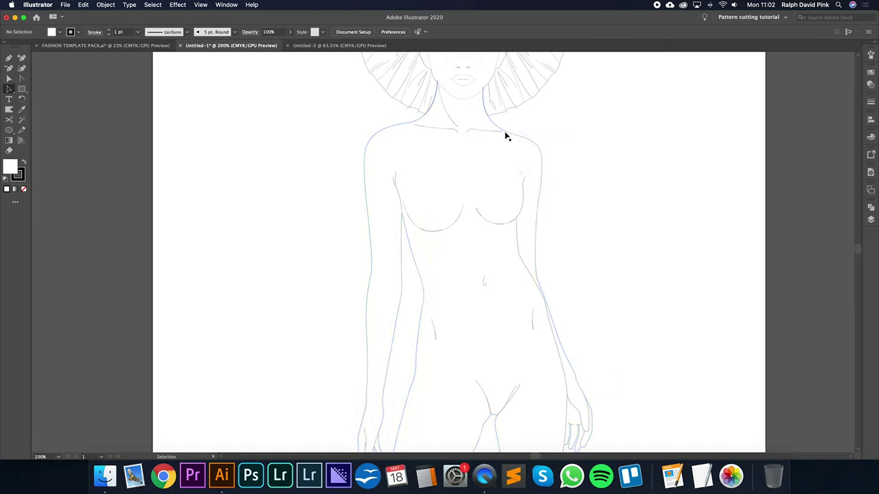
click(181, 45)
click(443, 256)
Copy the grouped figure from the fashion template pack and paste it into the new A4 document.
click(142, 46)
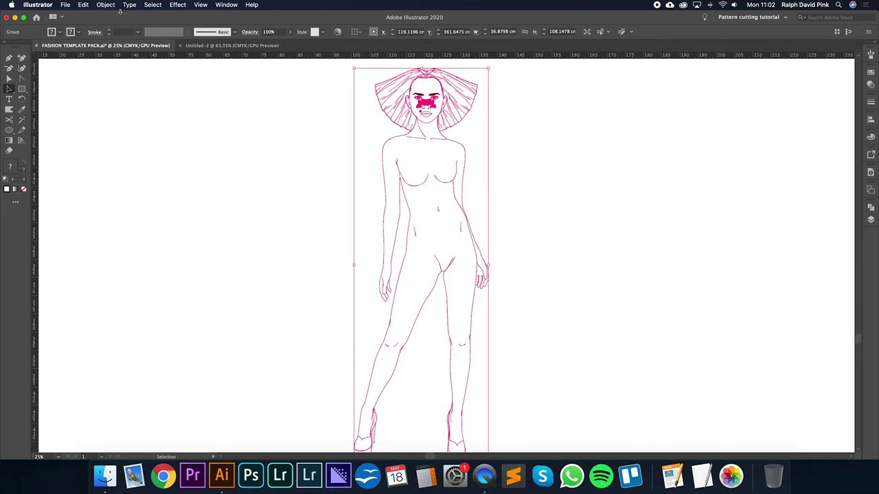
click(83, 5)
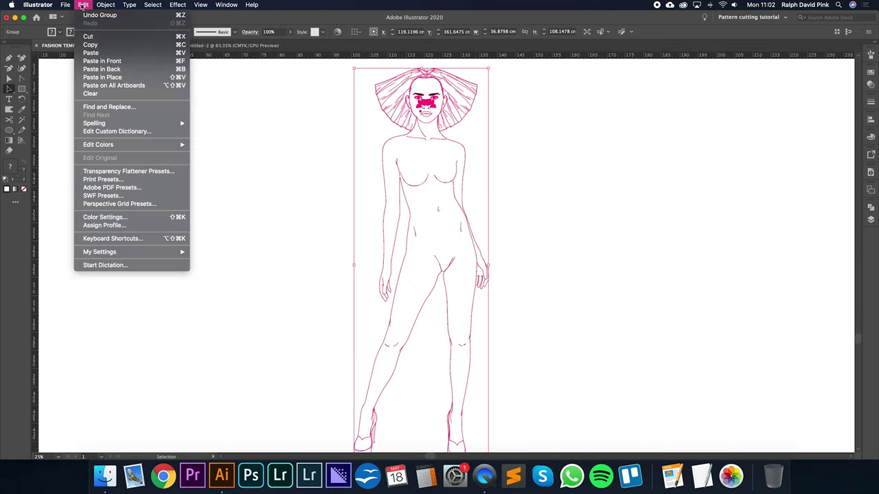
click(92, 43)
click(206, 46)
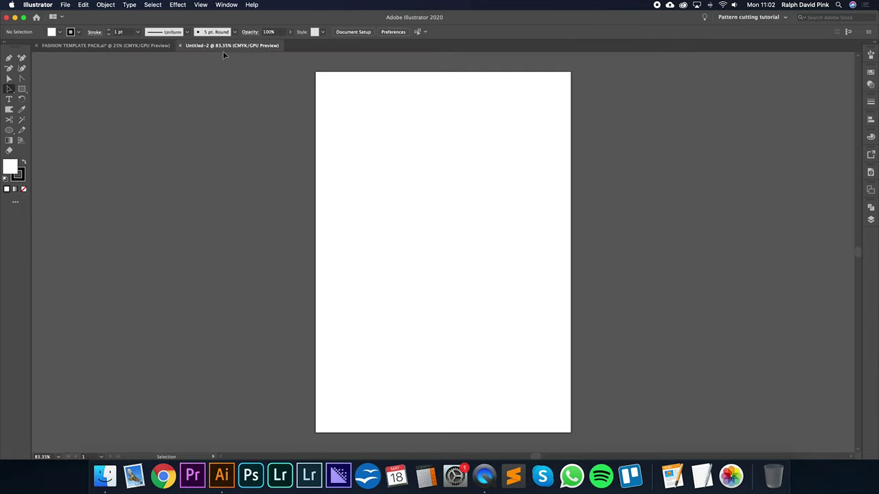
click(83, 4)
click(97, 53)
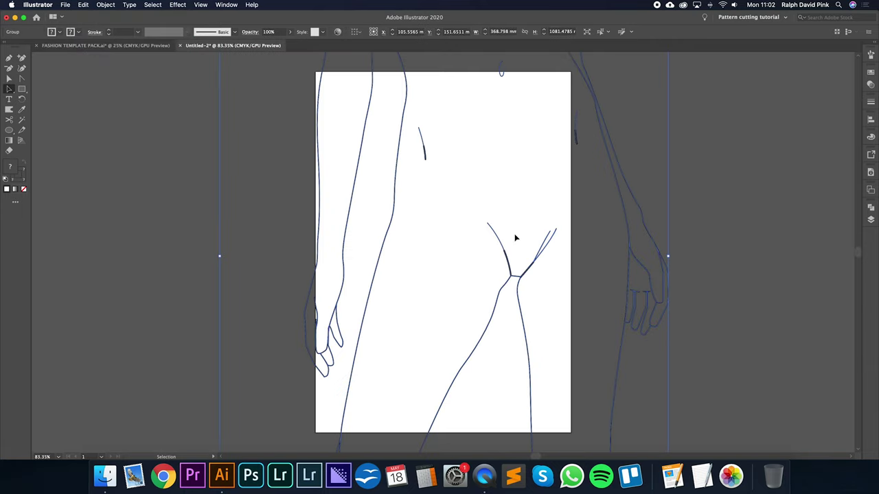
Scale the pasted figure down proportionally to about 78 x 228 mm so it fits on the A4 artboard.
key(super+minus)
key(super+minus)
key(super+minus)
key(super+minus)
key(super+minus)
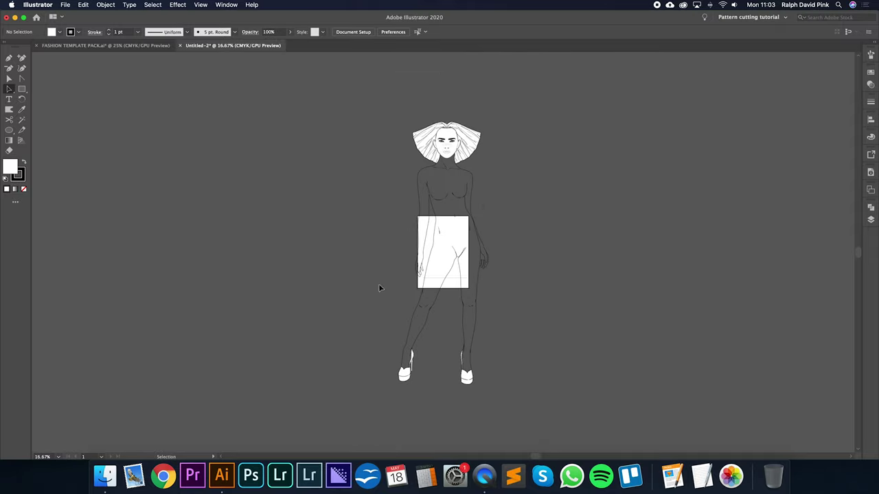
click(477, 172)
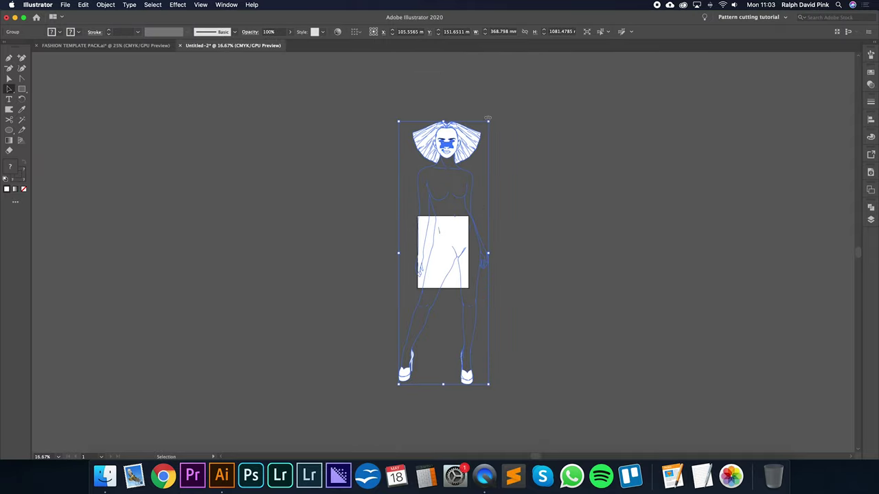
drag(488, 121, 436, 241)
Enlarge the figure to about 97 x 283 mm, centre it on the A4 artboard and clear the selection.
key(super+plus)
key(super+plus)
key(super+plus)
key(super+plus)
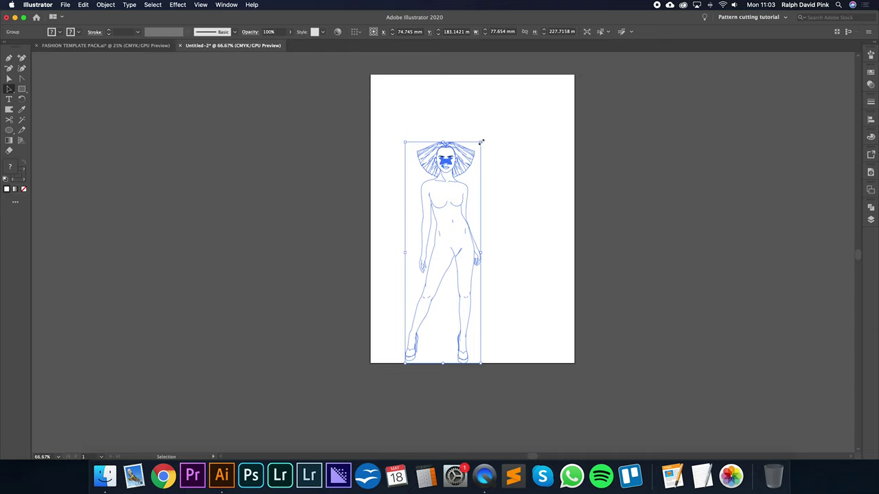
drag(480, 141, 508, 77)
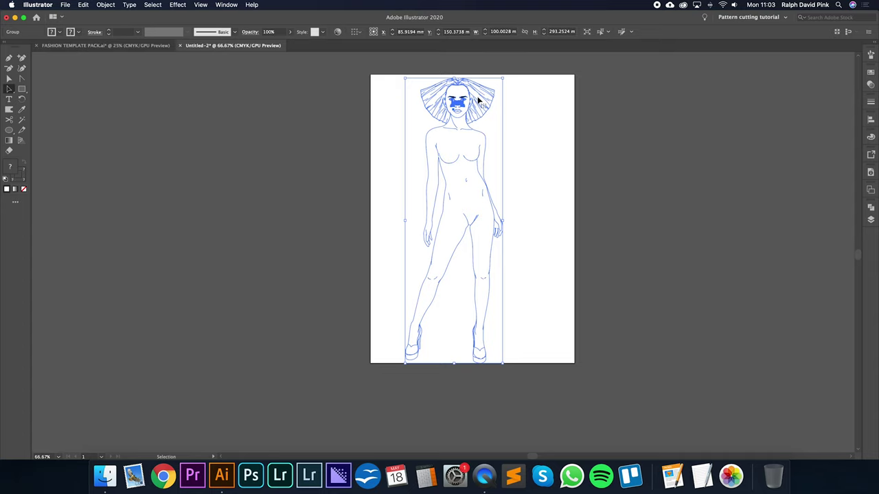
drag(463, 104, 485, 102)
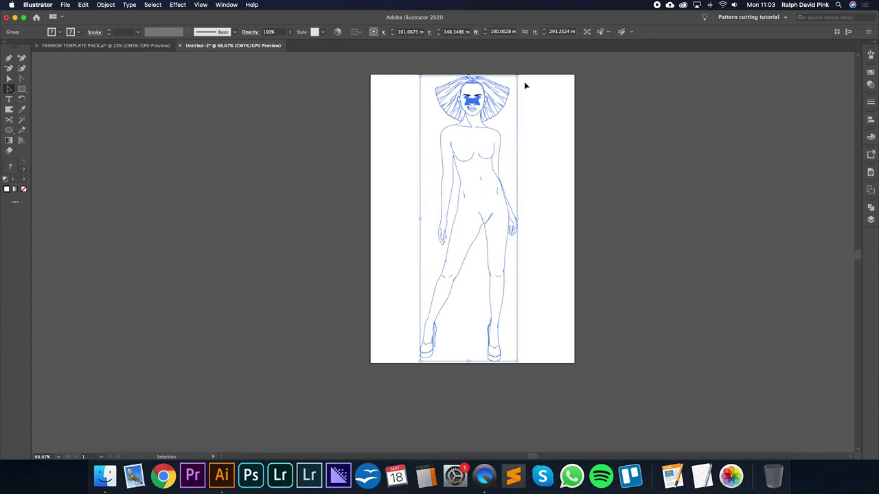
drag(518, 76, 514, 86)
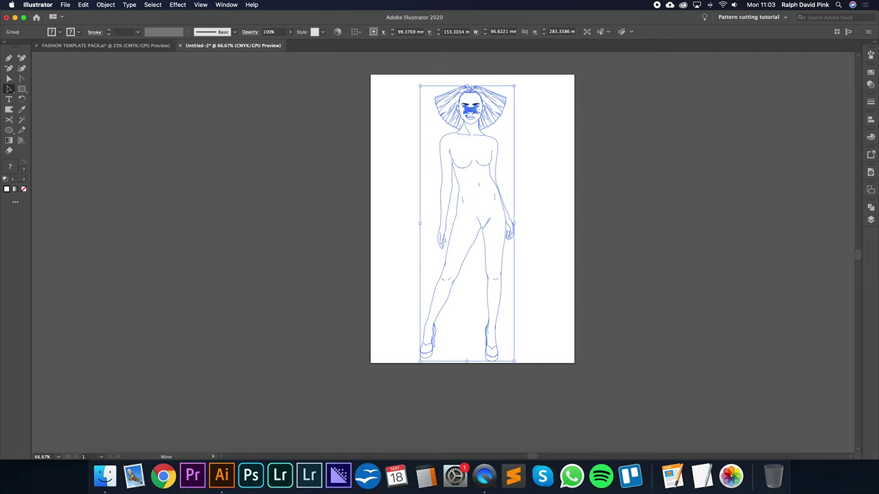
drag(478, 113, 492, 103)
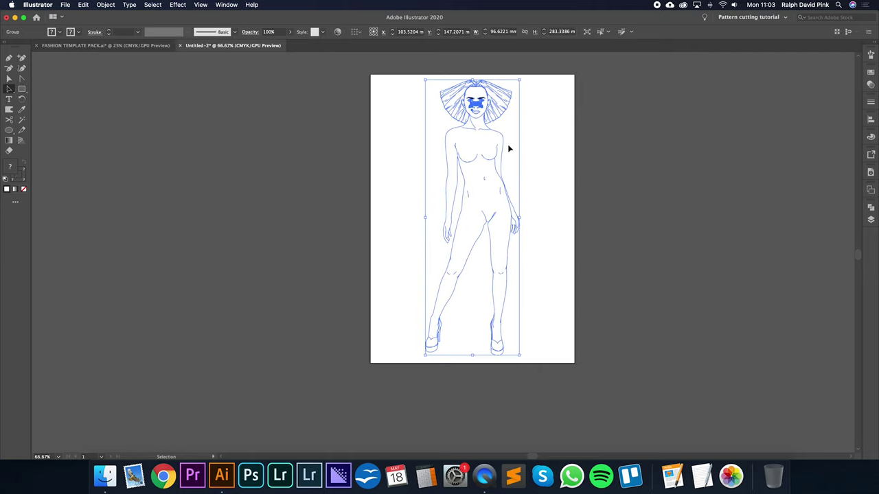
click(543, 143)
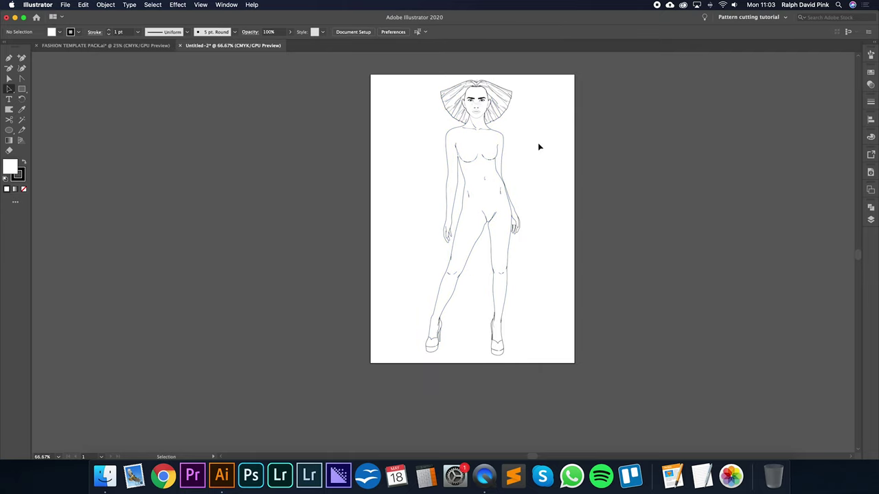
Set the whole figure's opacity to 20% in the transparency settings and clear the selection.
key(super+plus)
key(super+plus)
key(super+plus)
drag(562, 133, 477, 358)
drag(506, 253, 493, 365)
scroll(598, 195, down, 3)
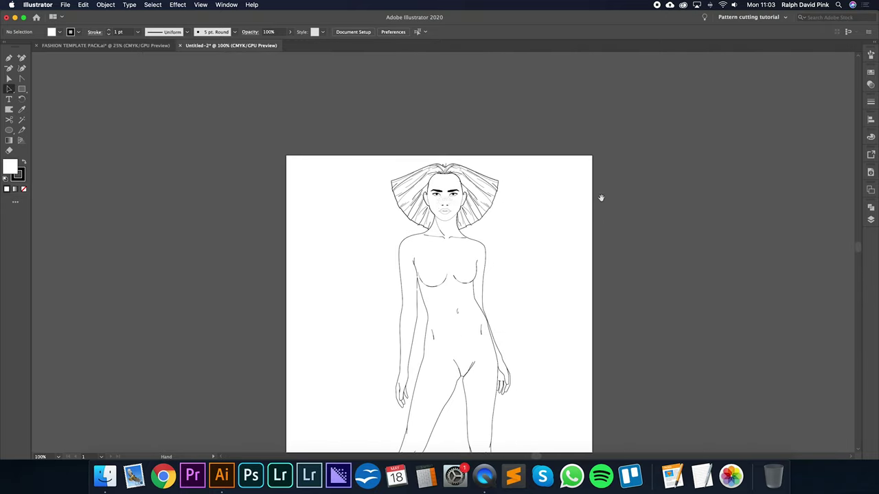
drag(587, 129, 587, 133)
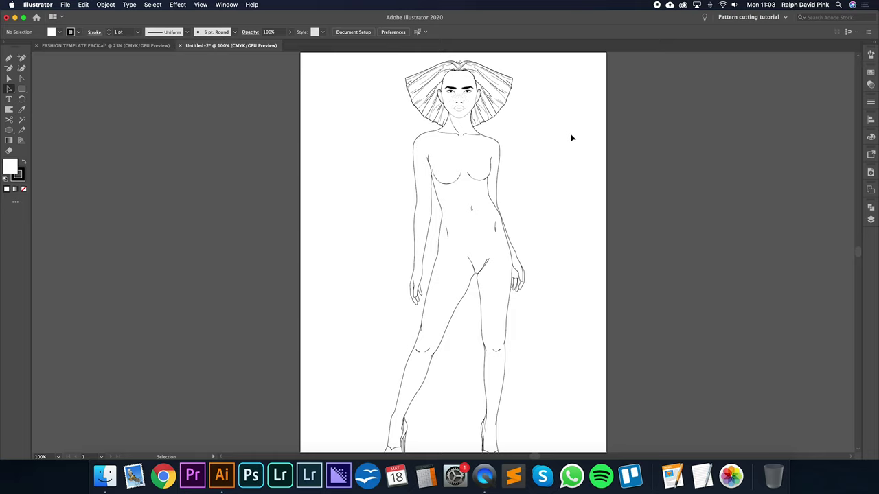
drag(553, 98, 406, 231)
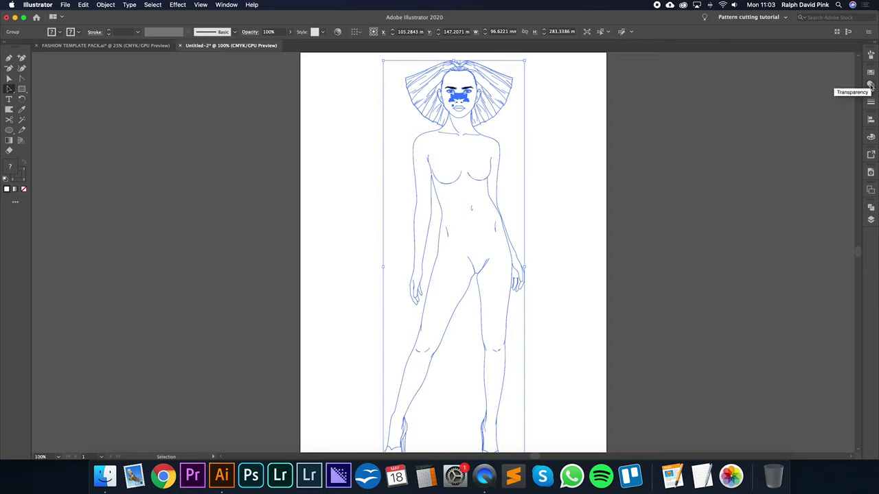
click(226, 5)
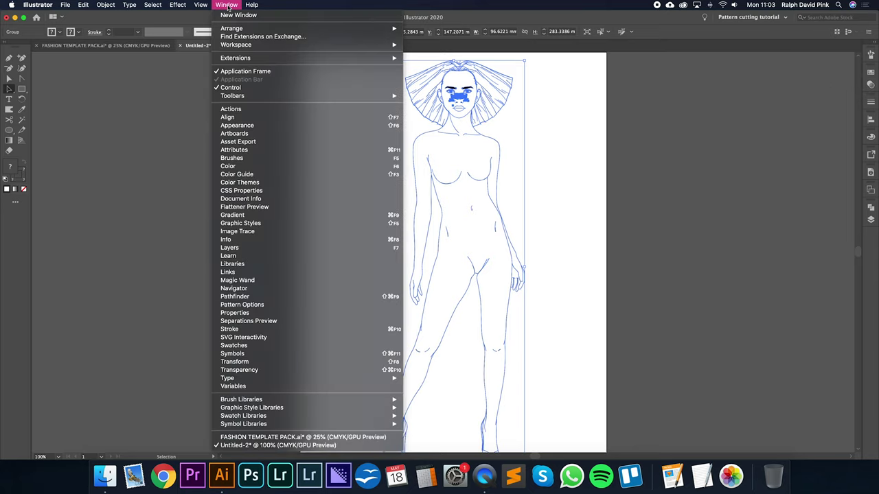
click(239, 369)
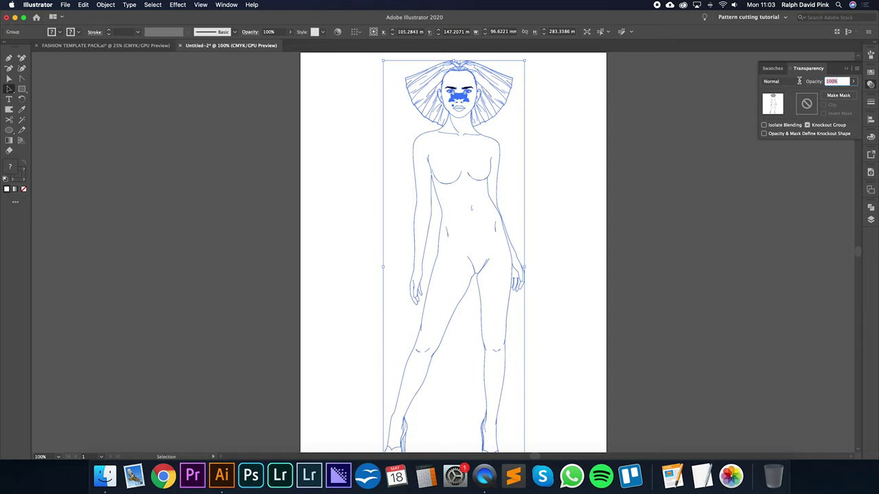
text(20)
key(Return)
click(631, 138)
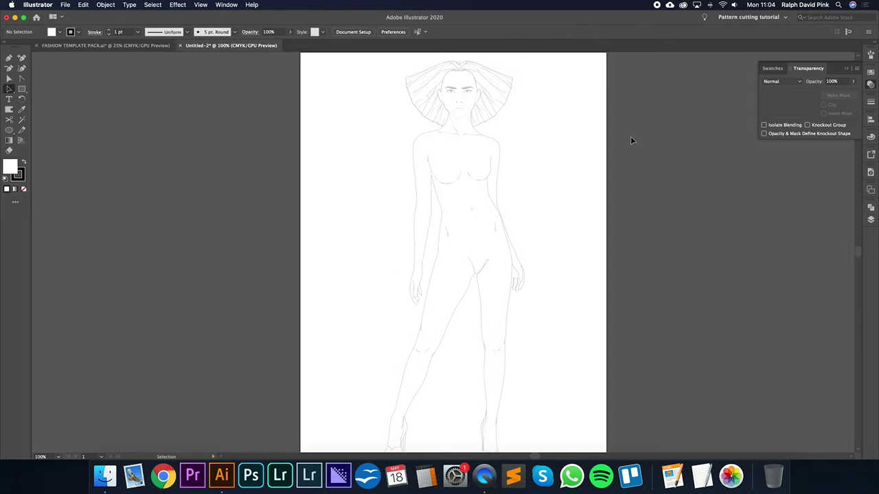
Try the figure at 10% opacity, settle on 15% and clear the selection.
click(483, 141)
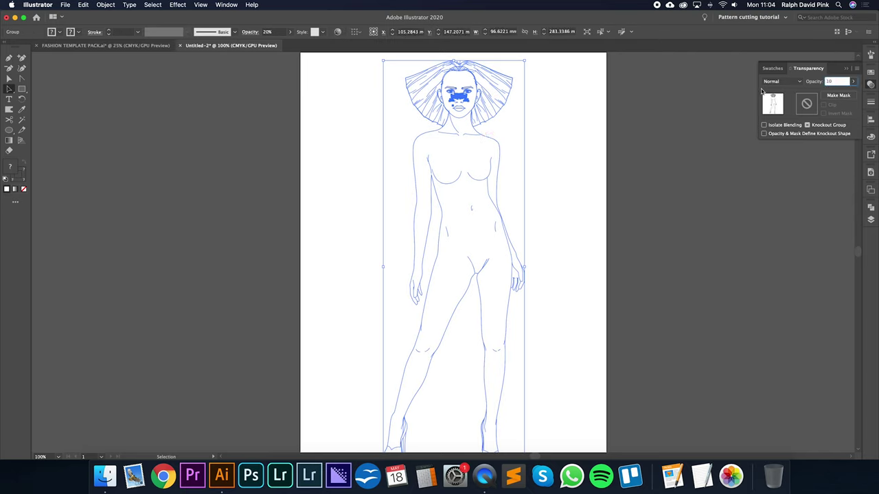
click(538, 101)
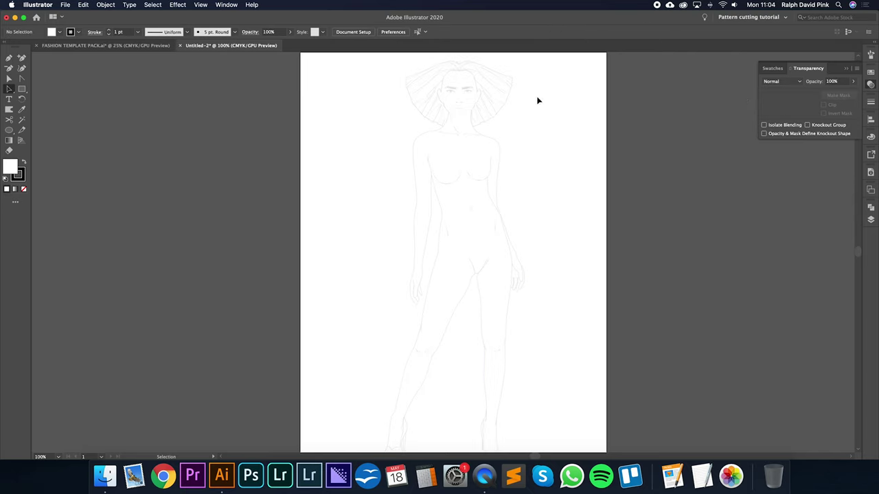
click(488, 117)
click(846, 81)
text(15)
click(680, 135)
key(super+minus)
drag(519, 153, 531, 138)
key(super+plus)
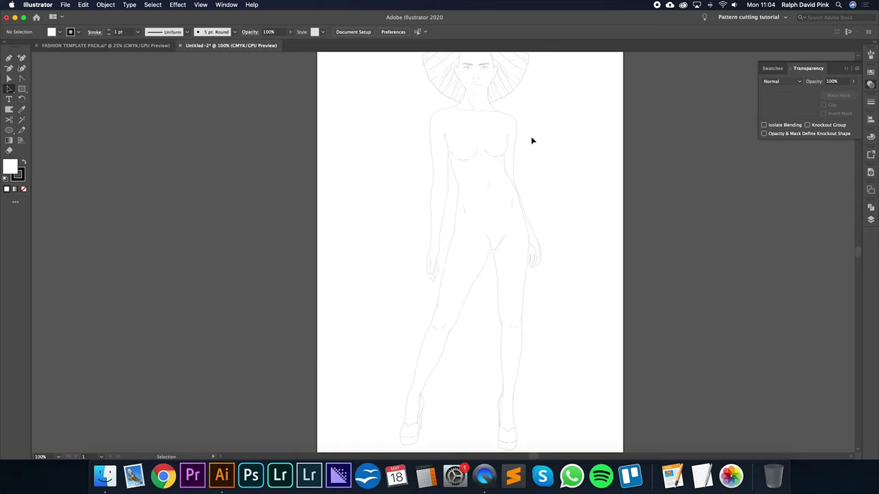
Save the document to the Desktop as an Illustrator file named Fashion template 1, keeping the default Illustrator 2020 options.
scroll(531, 140, up, 1)
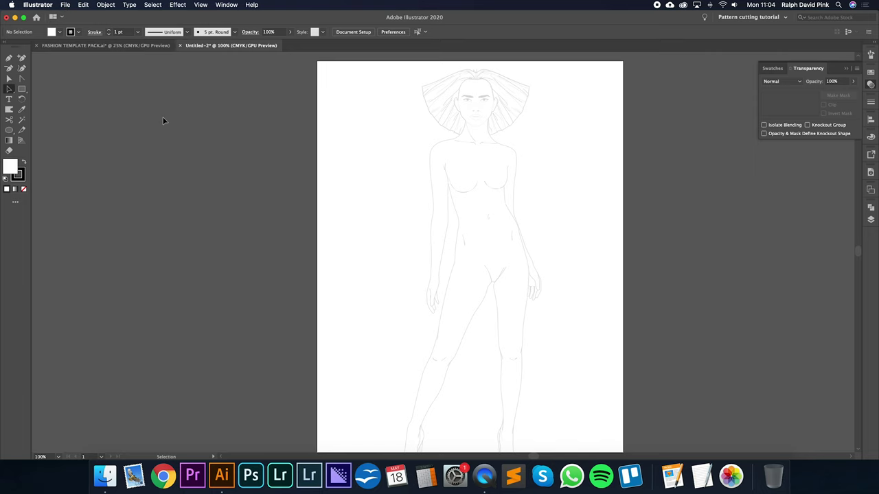
key(super+shift+s)
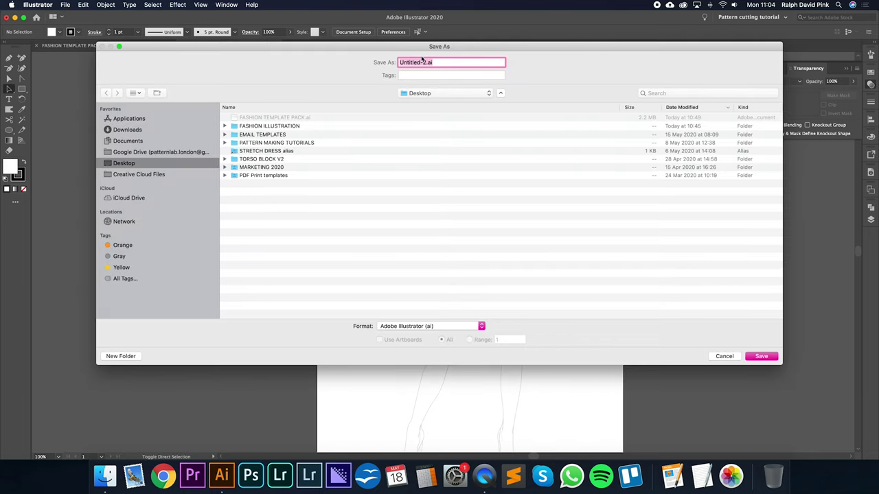
text(FASHI)
key(BackSpace)
key(BackSpace)
key(BackSpace)
key(BackSpace)
key(BackSpace)
text(fashion templa)
click(761, 357)
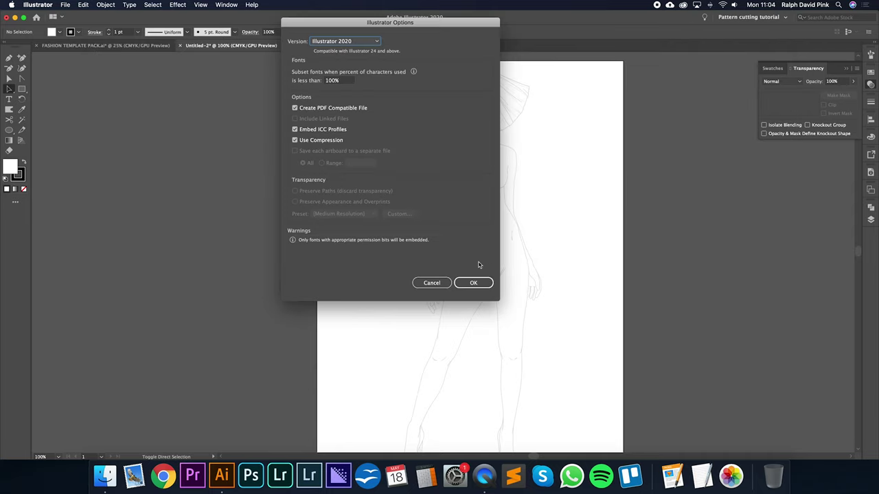
key(Return)
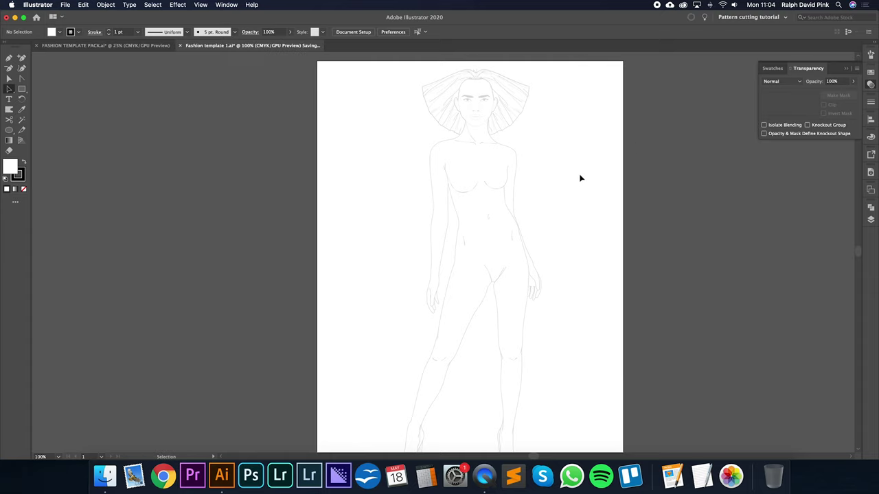
Print one copy of the template on the EPSON XP-8600 Series with scaling set to Fit to Page.
key(super+p)
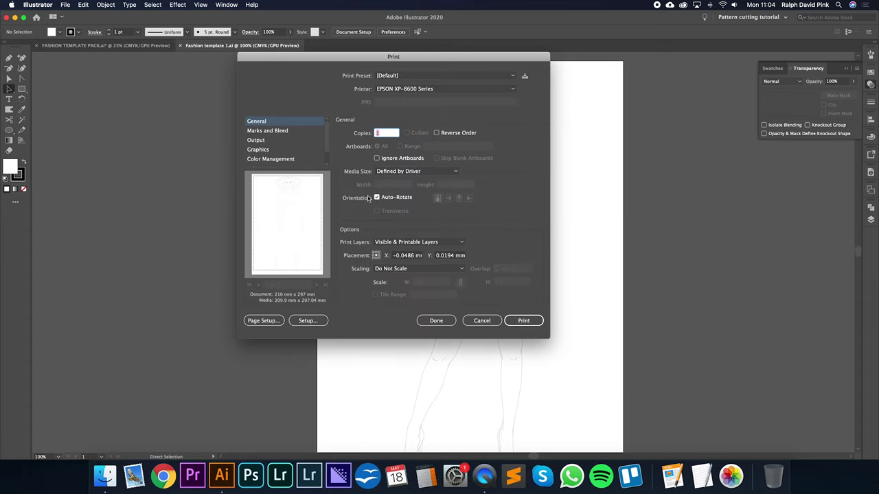
click(393, 270)
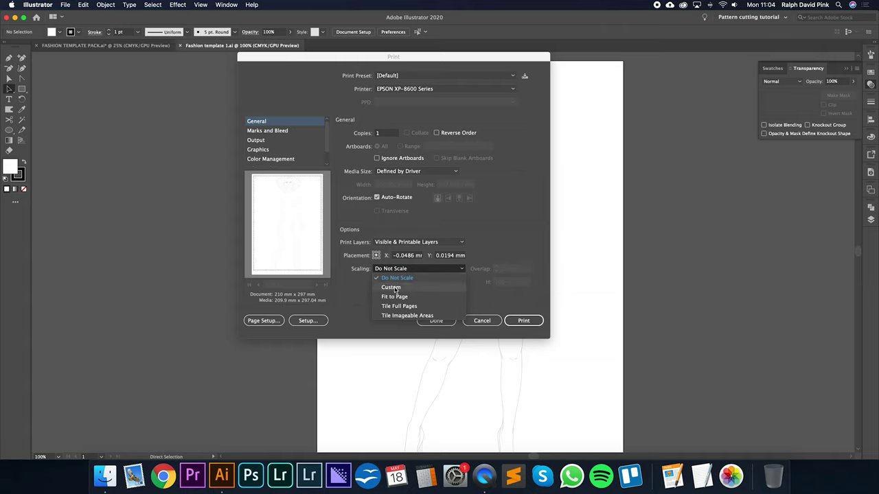
click(395, 297)
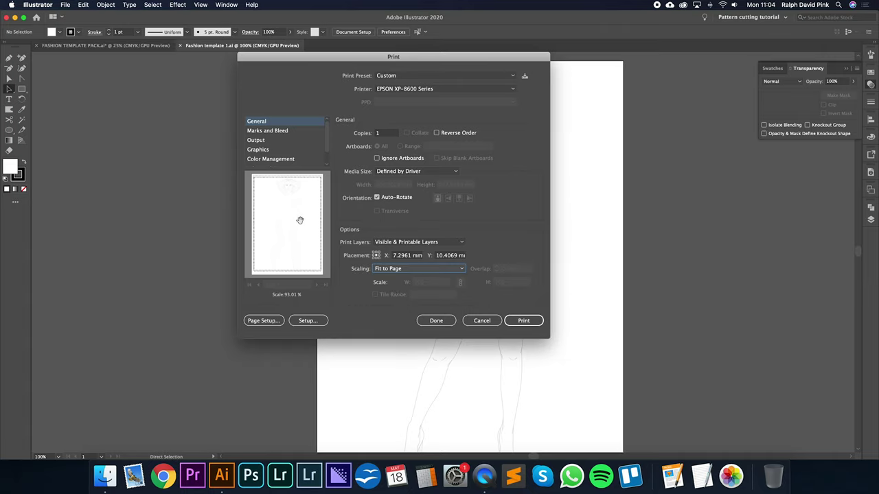
click(519, 320)
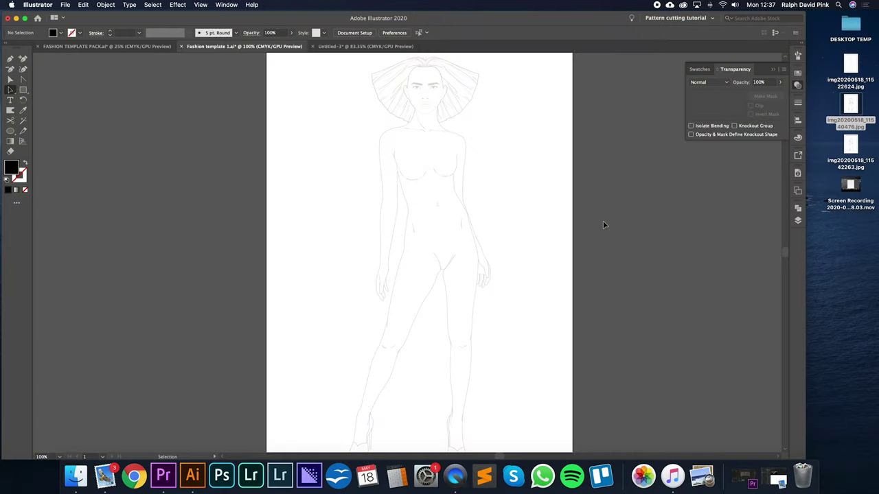
Preview the scanned sketch img20200518_11540476.jpg from the desktop, close the preview and open the scan in Illustrator.
click(852, 69)
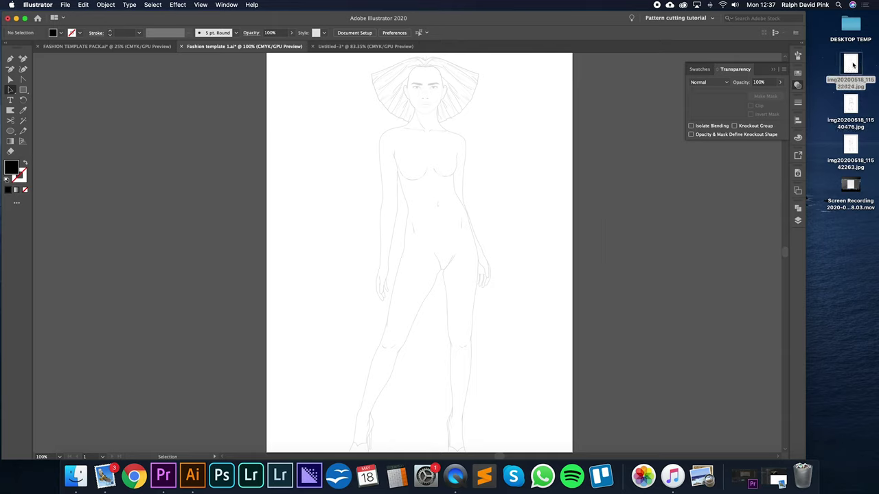
double_click(851, 103)
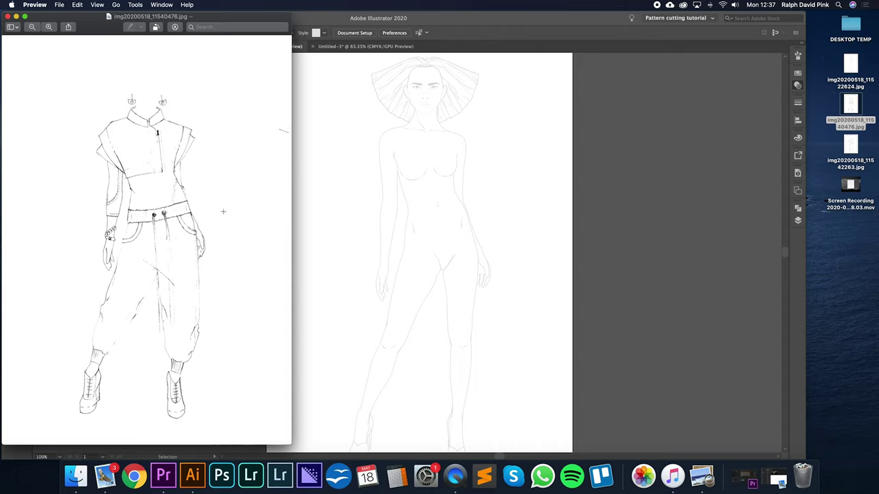
click(6, 17)
drag(842, 100, 197, 476)
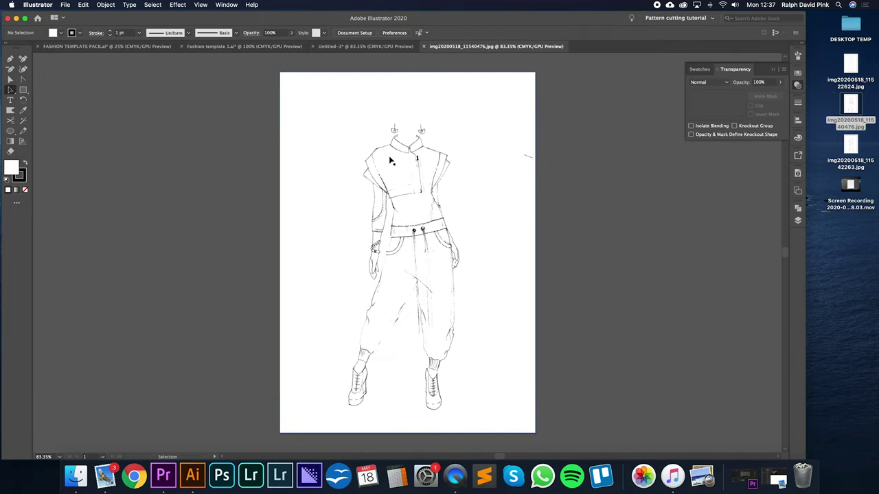
Copy the scanned sketch, paste it into the Fashion template 1 document and move it roughly over the figure.
click(399, 159)
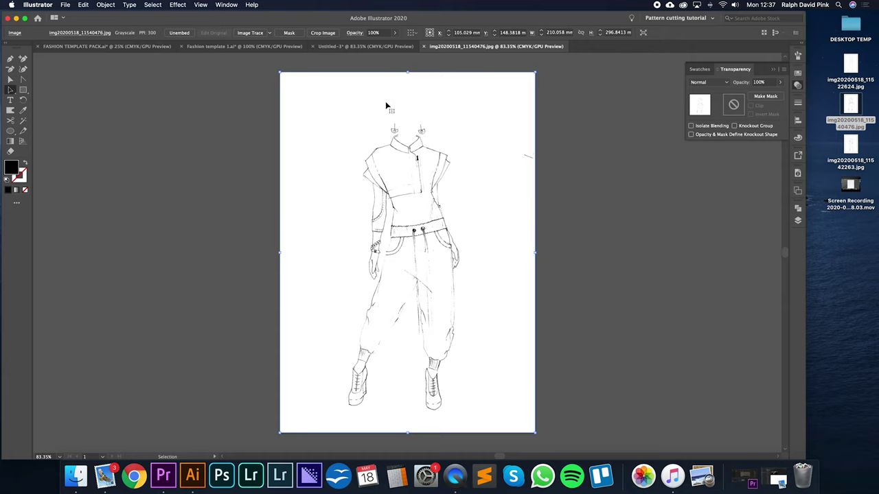
click(81, 5)
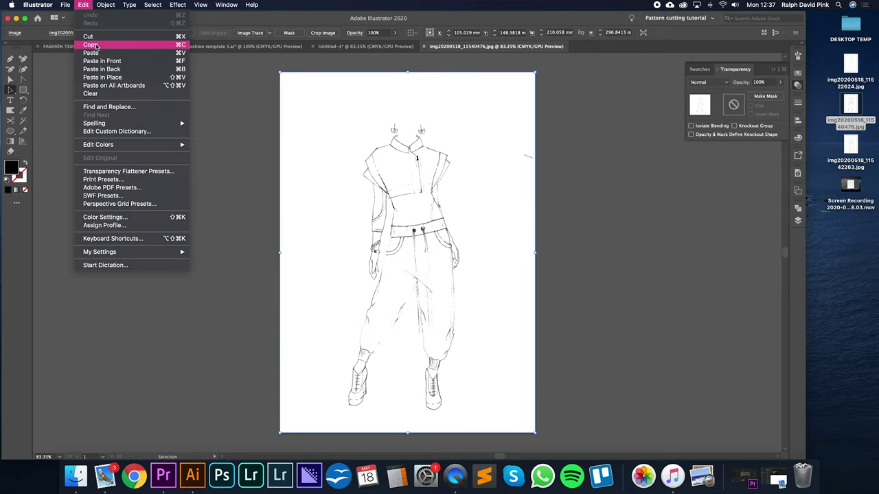
click(90, 44)
click(369, 48)
key(cmd+v)
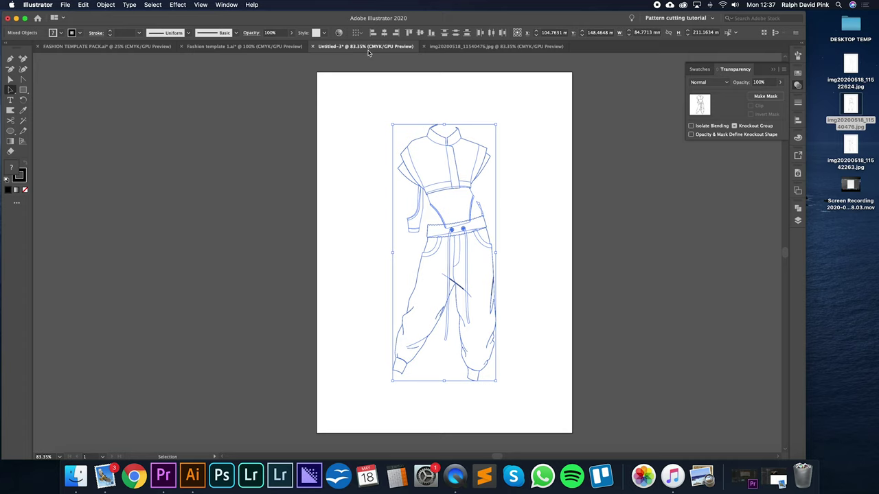
click(297, 49)
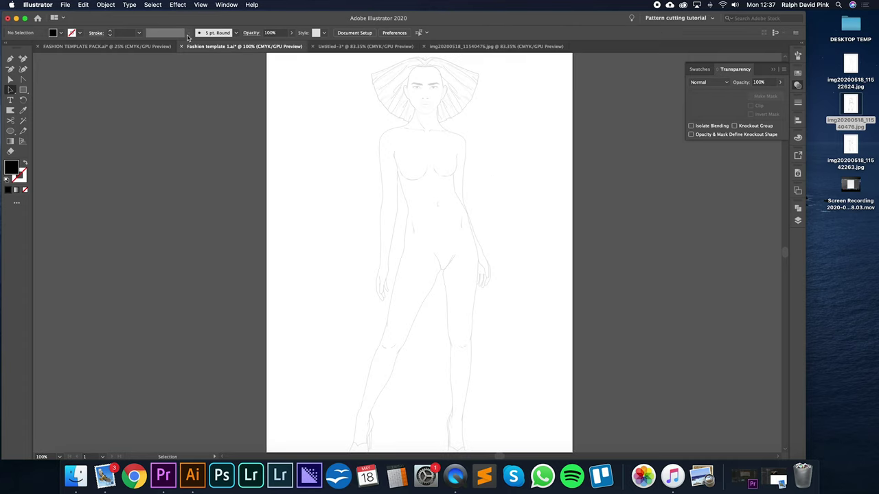
click(83, 4)
click(110, 55)
drag(467, 166, 479, 163)
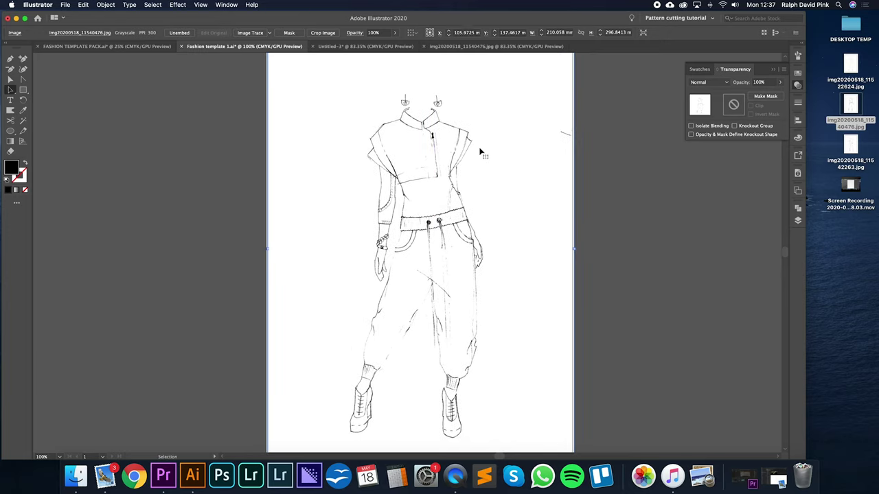
click(761, 82)
drag(766, 83, 742, 85)
click(678, 138)
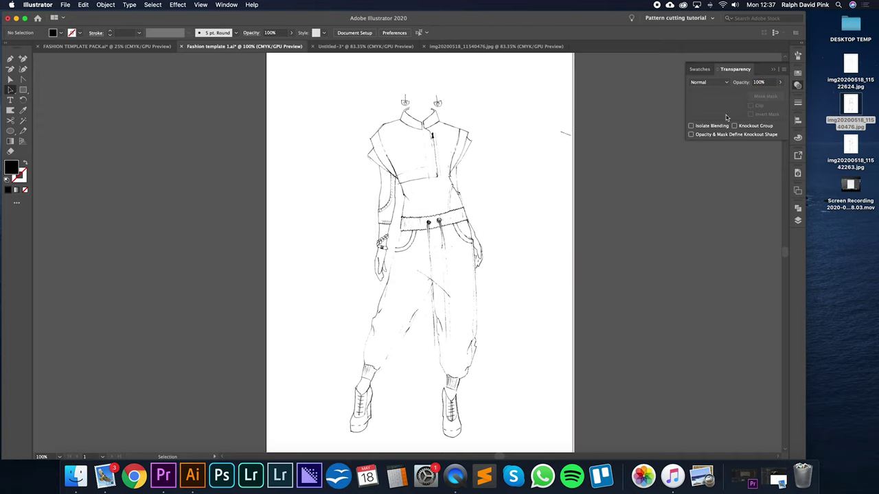
click(773, 70)
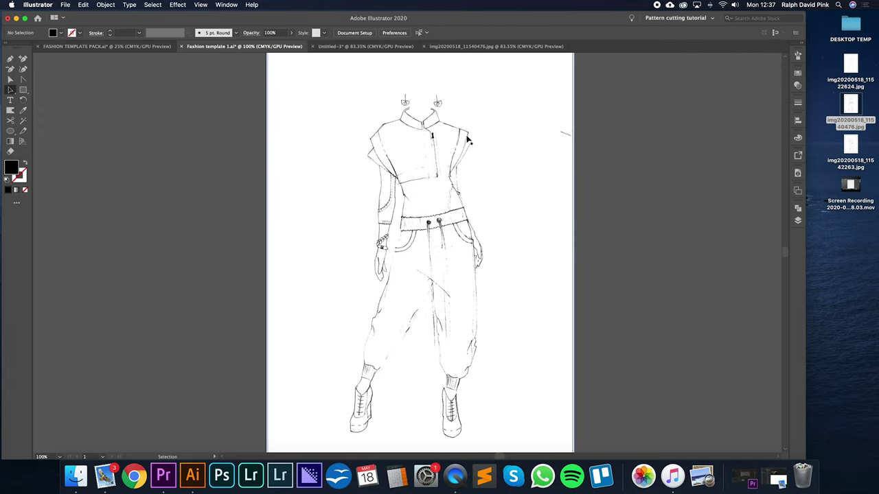
Shift the pasted scan slightly across the page and set its opacity to 40% in the transparency settings.
mouse_move(485, 130)
mouse_down()
mouse_move(700, 169)
mouse_move(469, 150)
mouse_up()
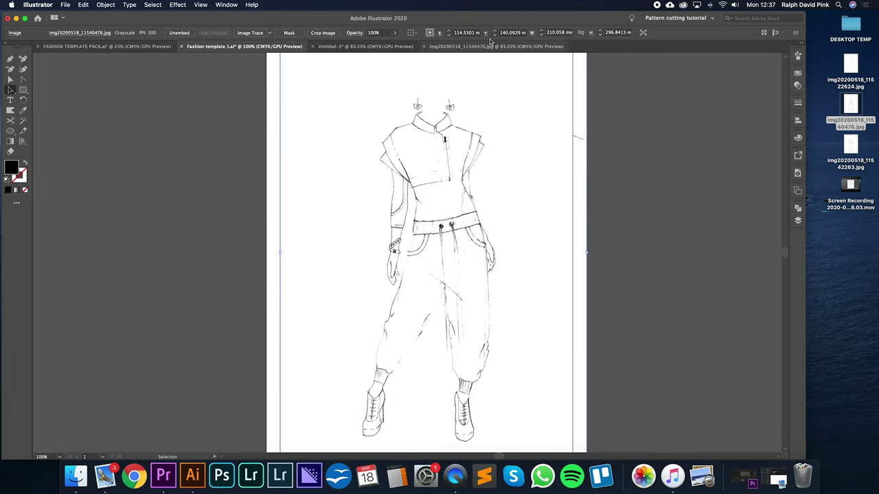
click(226, 4)
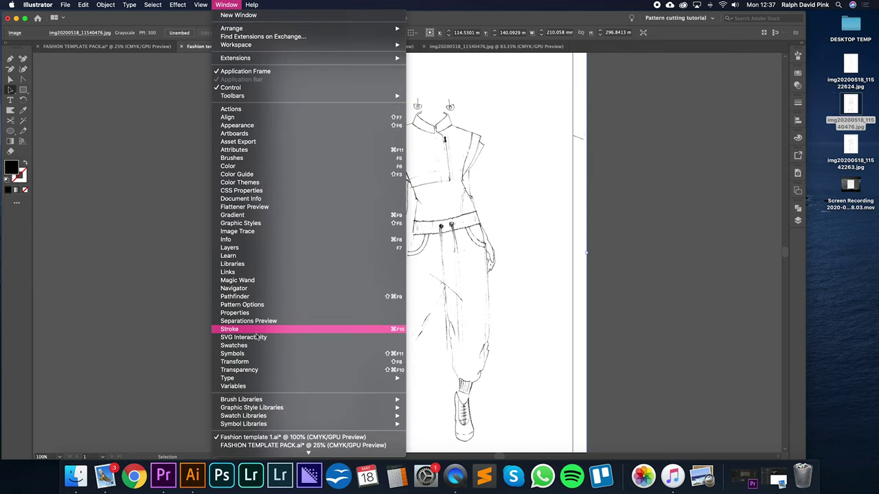
click(256, 371)
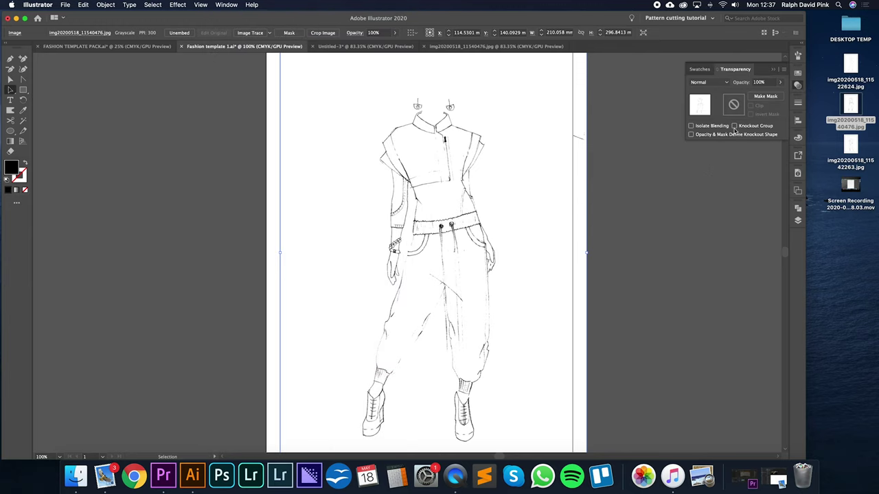
drag(770, 84, 744, 83)
text(40)
key(Return)
Nudge the translucent scan sideways and slightly down over the figure to about X 109.6 mm, Y 140.8 mm.
click(612, 174)
click(547, 178)
key(Left)
key(Left)
key(Left)
key(Left)
key(Left)
key(Left)
key(Left)
key(Left)
key(Left)
key(Left)
key(Left)
key(Left)
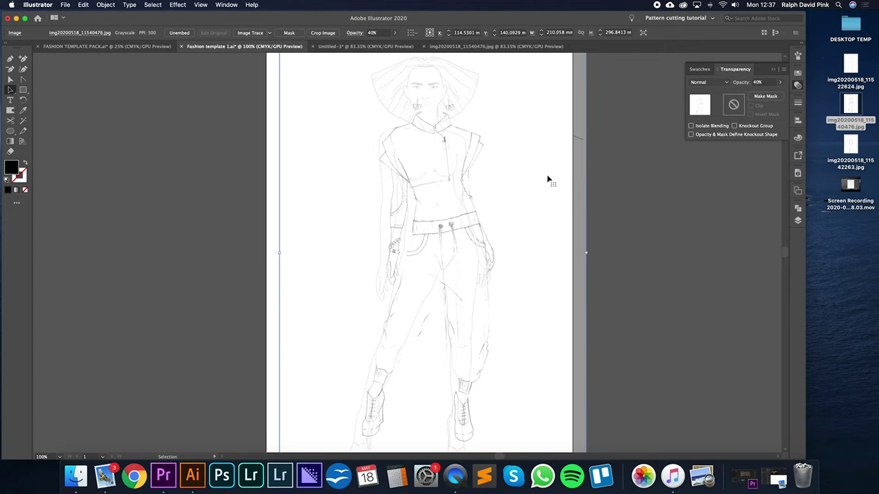
key(Left)
key(Left)
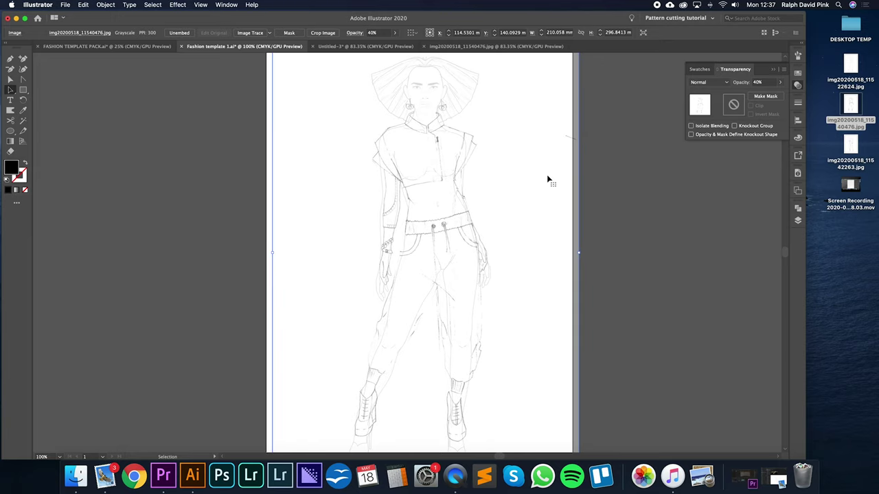
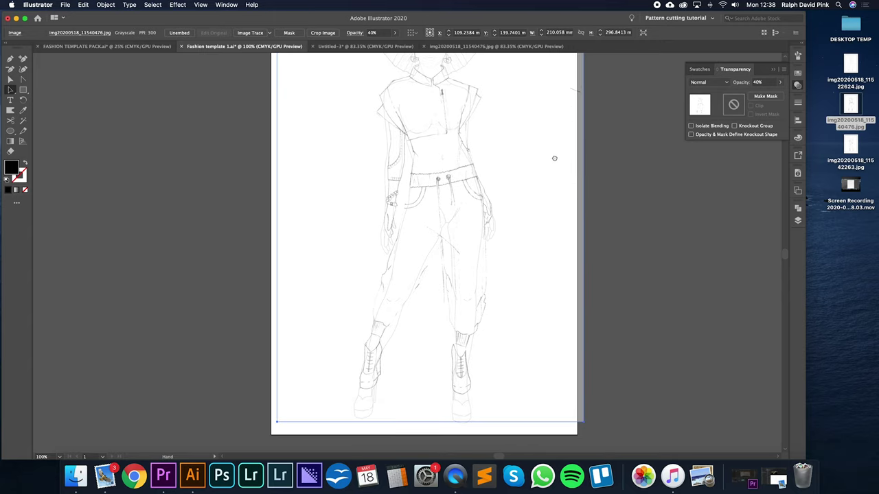
key(Left)
key(Left)
key(Left)
key(Left)
key(Left)
key(Left)
key(Right)
key(Right)
key(Right)
key(Right)
key(Right)
key(Right)
key(Right)
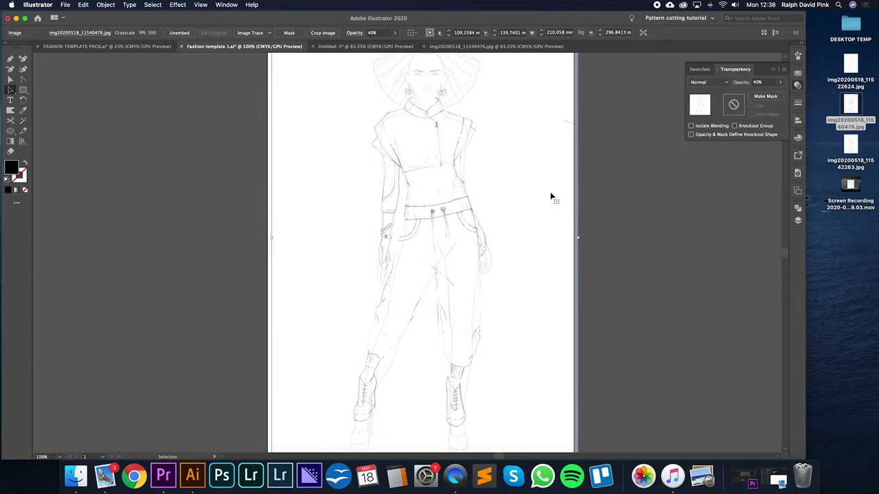
key(Right)
key(Down)
key(Down)
key(Down)
Stretch the scan downward to a height of about 319 mm so the drawn shoes meet the template's feet.
scroll(629, 288, down, 5)
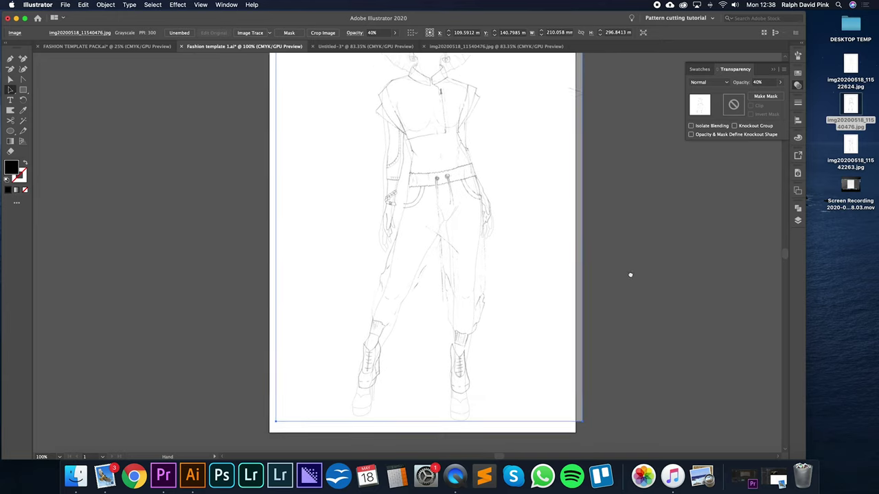
drag(432, 359, 432, 387)
scroll(532, 295, up, 3)
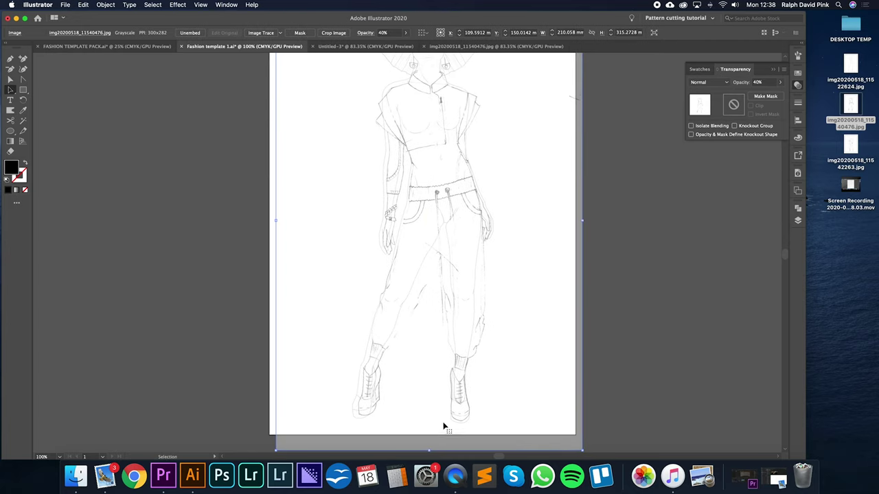
scroll(444, 427, down, 1)
drag(436, 428, 437, 435)
Nudge the stretched scan left and slightly up to about X 106 mm, Y 150 mm to match the figure's feet.
key(Left)
key(Left)
key(Left)
key(Left)
key(Left)
key(Left)
key(Left)
key(Left)
key(Left)
key(Left)
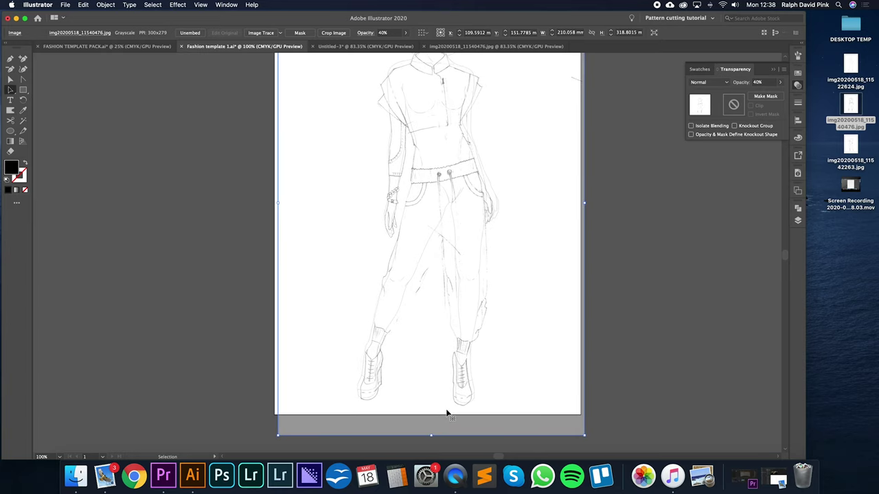
key(Up)
key(Up)
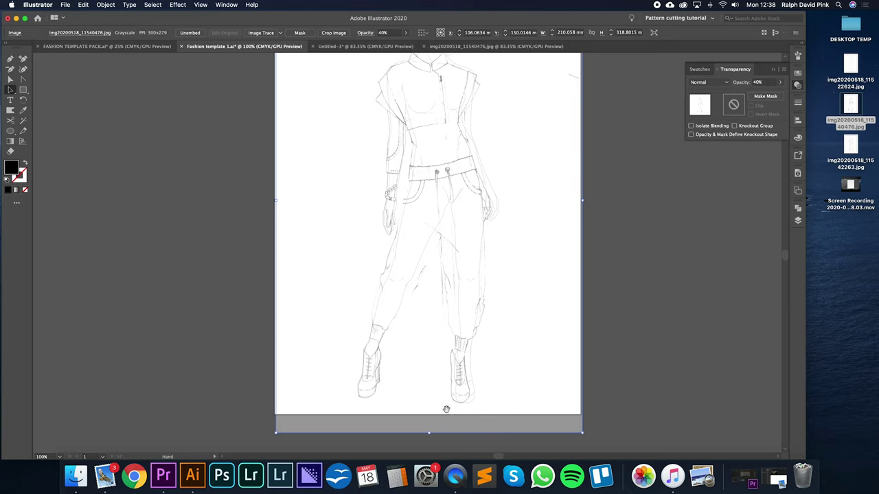
Undo a trial reduction of the scan and enlarge it proportionally to about 215 x 327 mm from its upper corner.
key(space)
drag(524, 214, 507, 296)
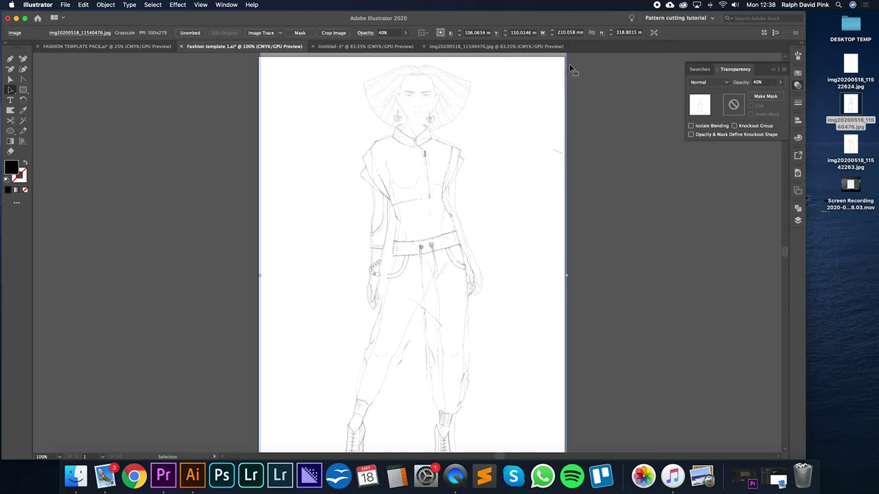
key(space)
drag(568, 69, 557, 123)
drag(562, 87, 466, 144)
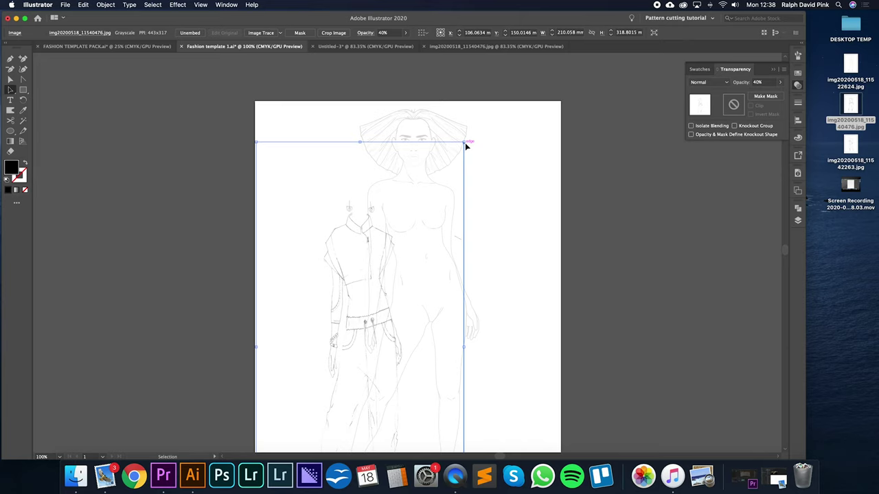
key(super+z)
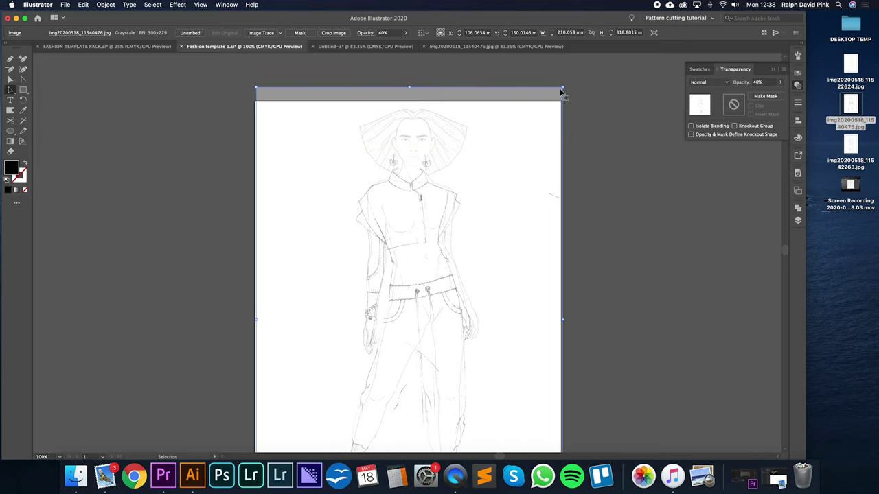
drag(562, 91, 586, 77)
Nudge the enlarged scan down and sideways until the outfit lines up with the figure, at about X 108 mm, Y 149.6 mm.
key(Down)
key(Down)
key(Down)
key(Down)
key(Down)
key(Down)
key(Down)
key(Down)
key(Down)
key(Down)
key(Right)
key(Right)
key(Right)
key(space)
drag(501, 275, 517, 195)
key(Left)
key(Left)
key(Left)
key(Left)
key(Left)
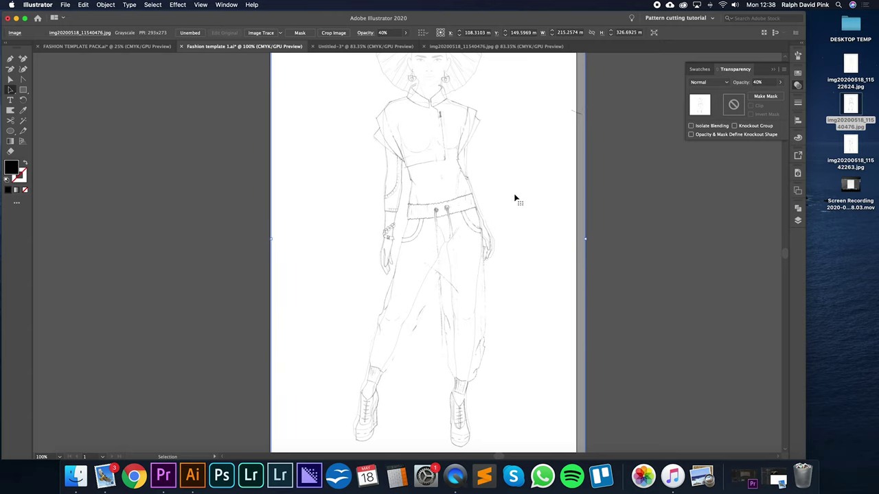
key(Right)
key(Right)
key(Right)
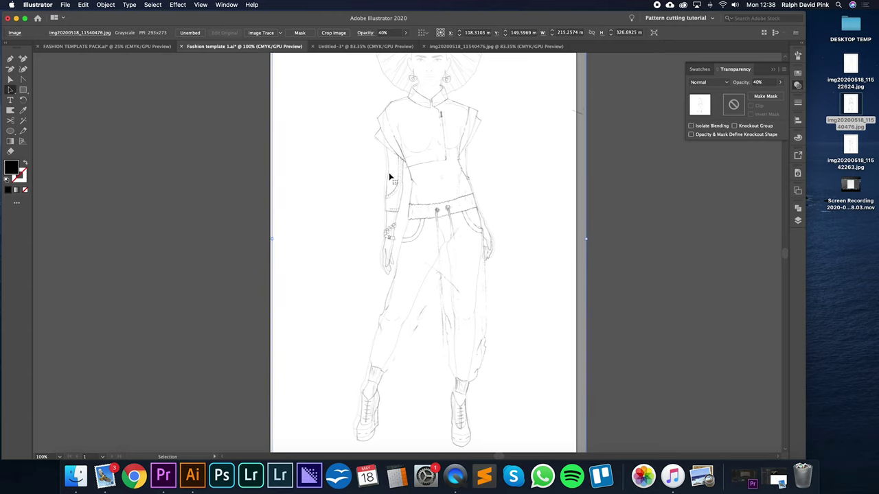
key(Left)
key(Left)
key(Left)
key(Left)
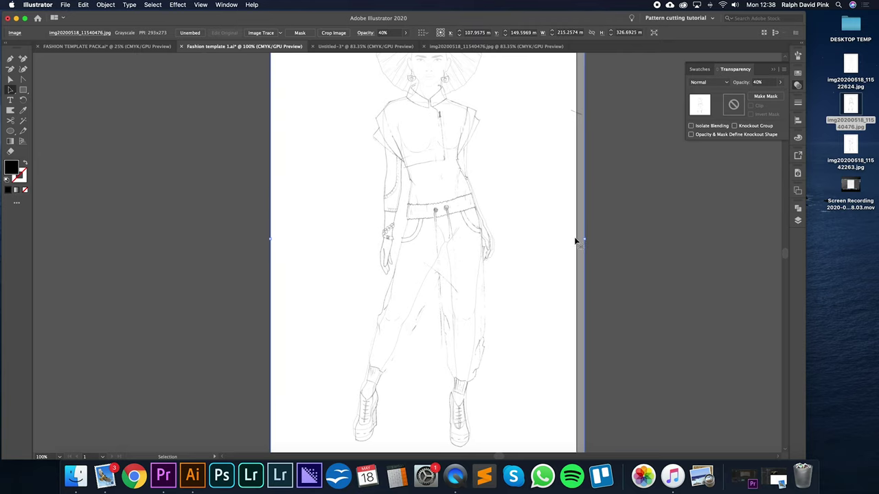
Try narrowing the scan to about 212 mm wide and nudge it right to about X 107.5 mm.
drag(586, 239, 581, 239)
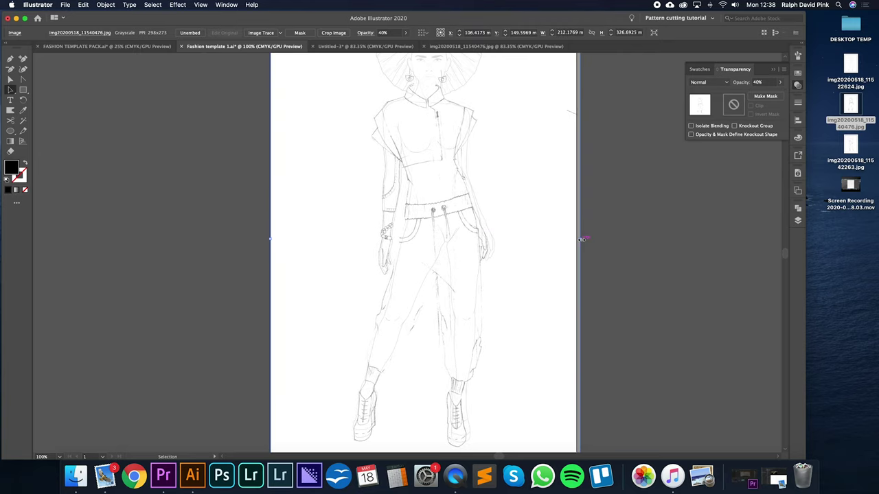
key(Right)
key(Right)
key(Right)
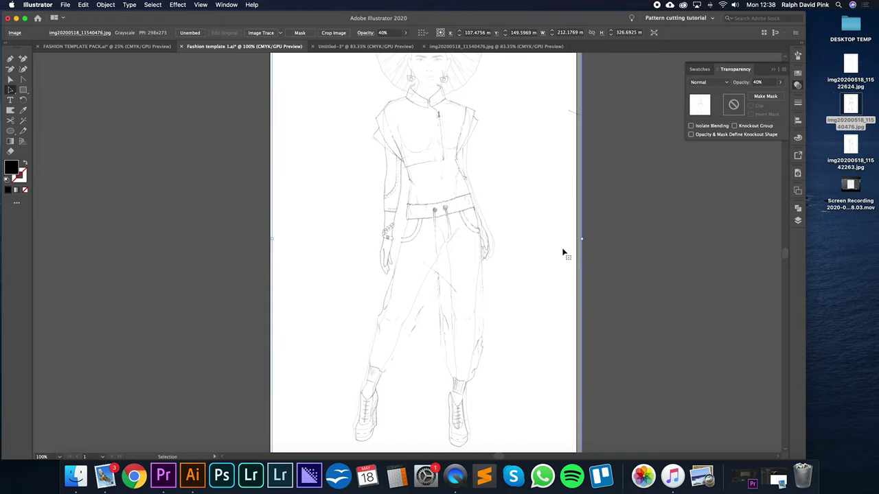
Widen the scan in stages to about 223.6 mm, nudging it left to line up with the figure at about X 108.6 mm.
drag(583, 239, 592, 240)
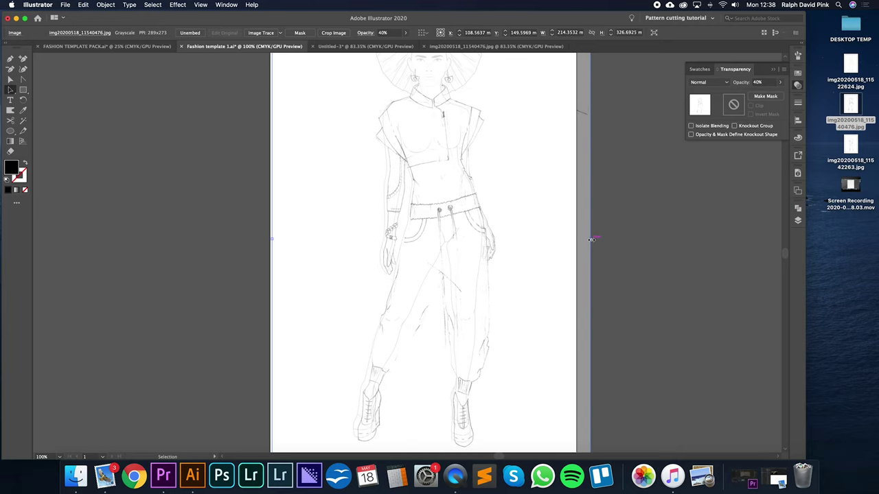
key(Left)
key(Left)
key(Left)
key(Left)
key(Left)
key(Left)
key(Left)
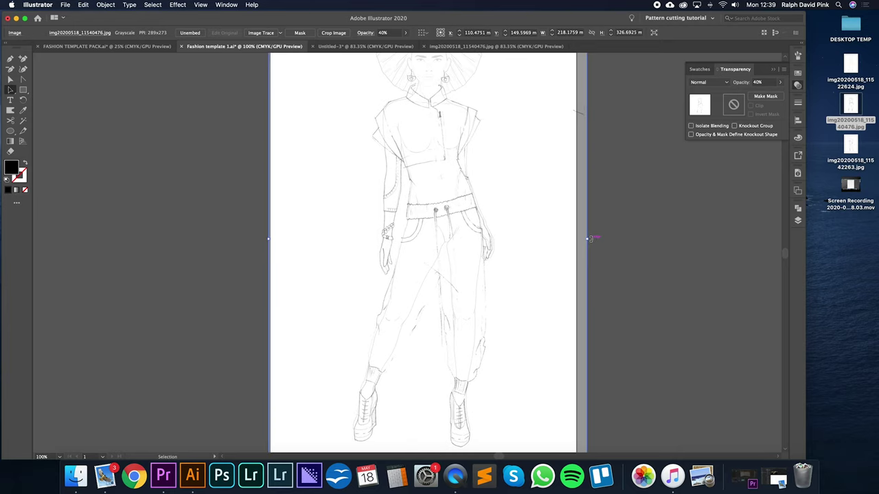
drag(589, 238, 595, 238)
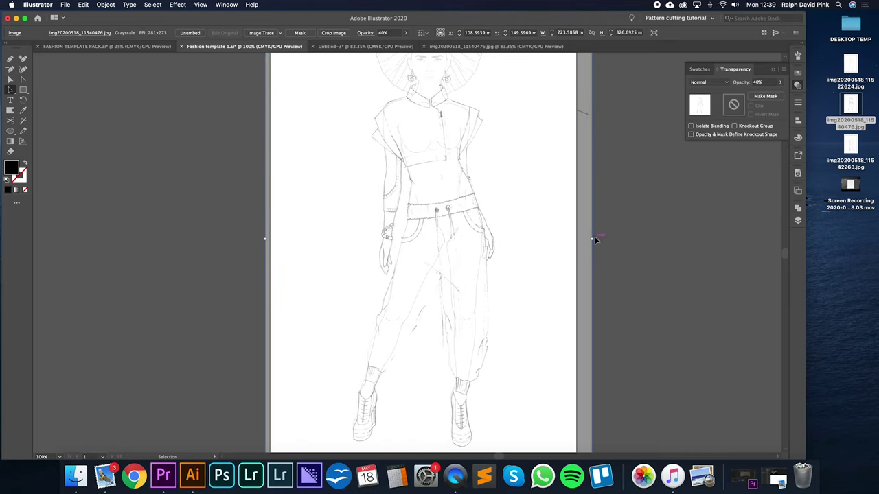
Reduce the scan's height from its lower edge to about 324 mm and nudge the scan vertically to about Y 148.8 mm.
scroll(566, 292, down, 3)
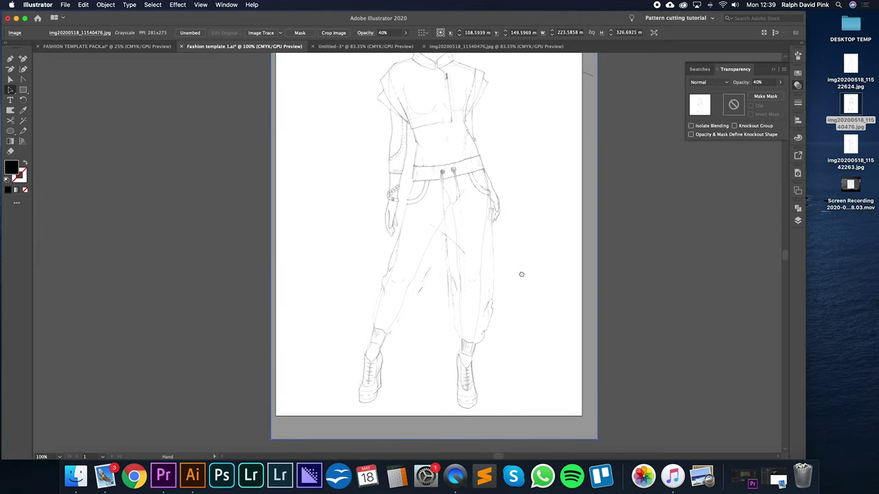
drag(434, 441, 436, 435)
scroll(476, 295, up, 3)
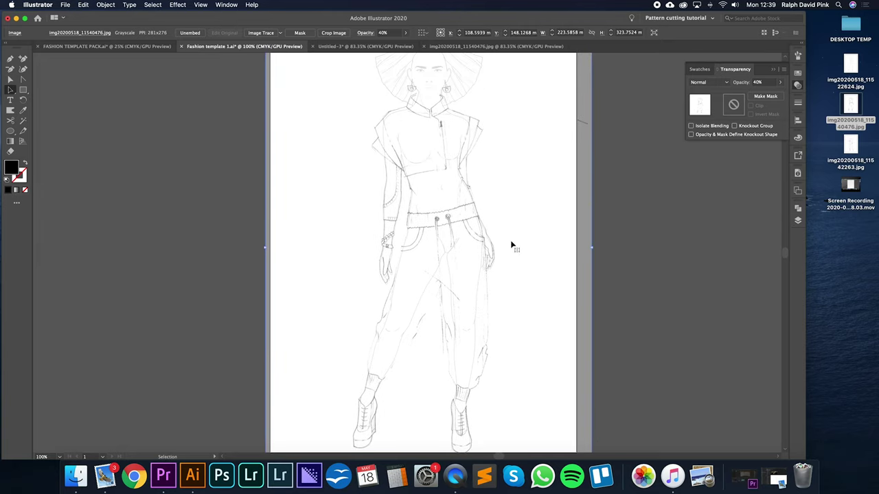
key(Down)
key(Down)
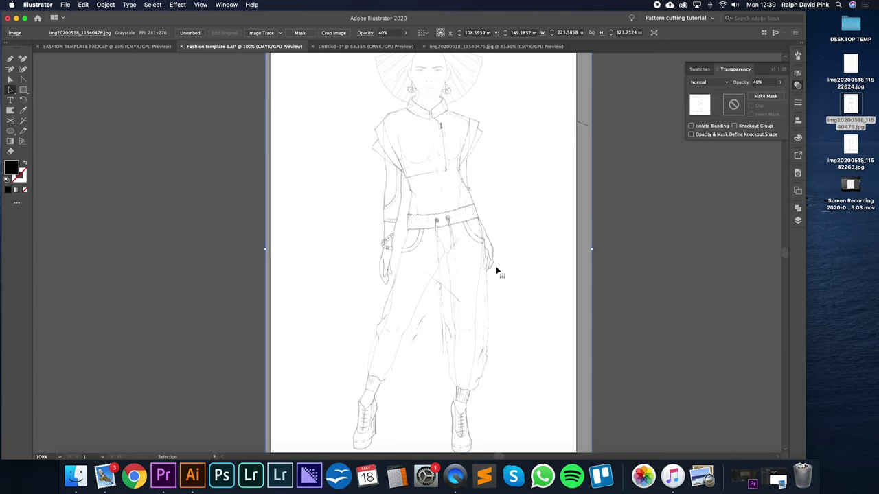
scroll(622, 199, up, 3)
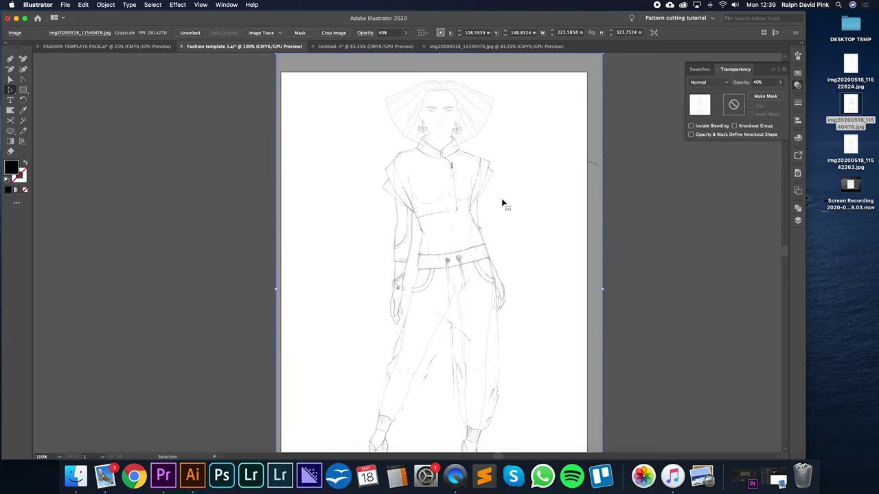
Select the scanned sketch together with the fashion figure artwork and lock both in place.
drag(189, 91, 465, 224)
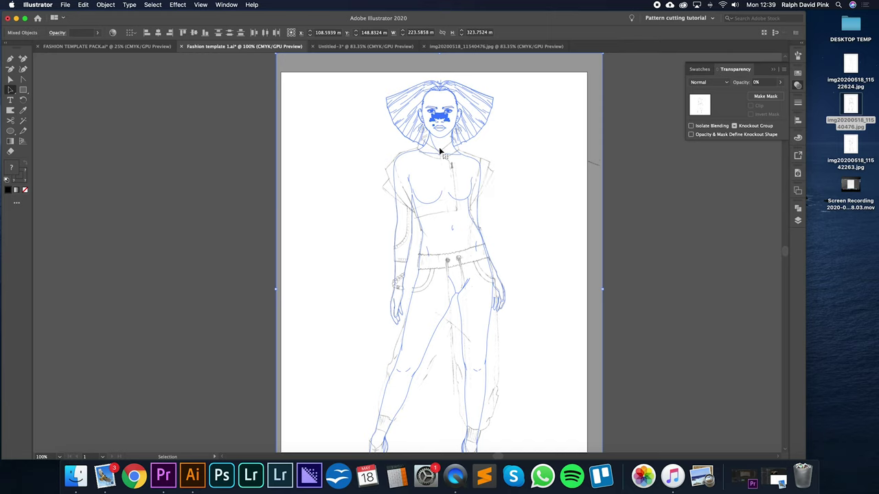
click(103, 5)
mouse_move(138, 61)
click(206, 61)
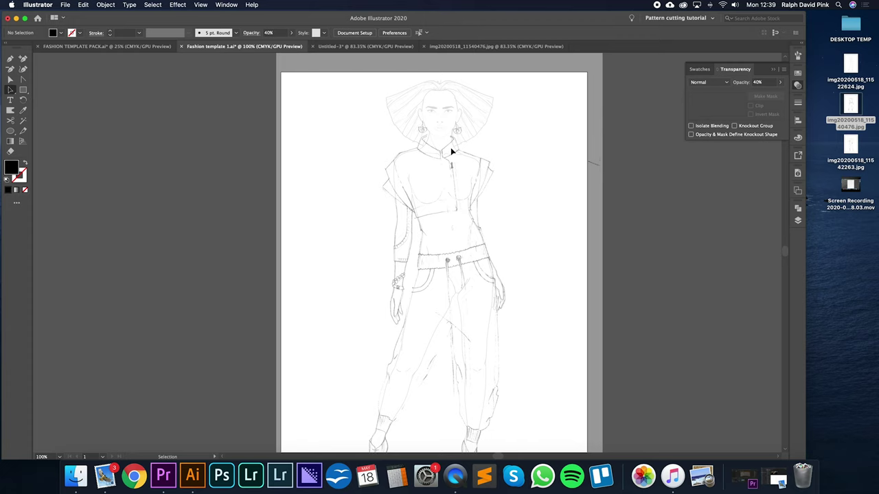
Enlarge the application window to the full screen width and collapse the Transparency panel to free the drawing area.
key(super+equal)
key(super+equal)
key(space)
drag(526, 134, 476, 280)
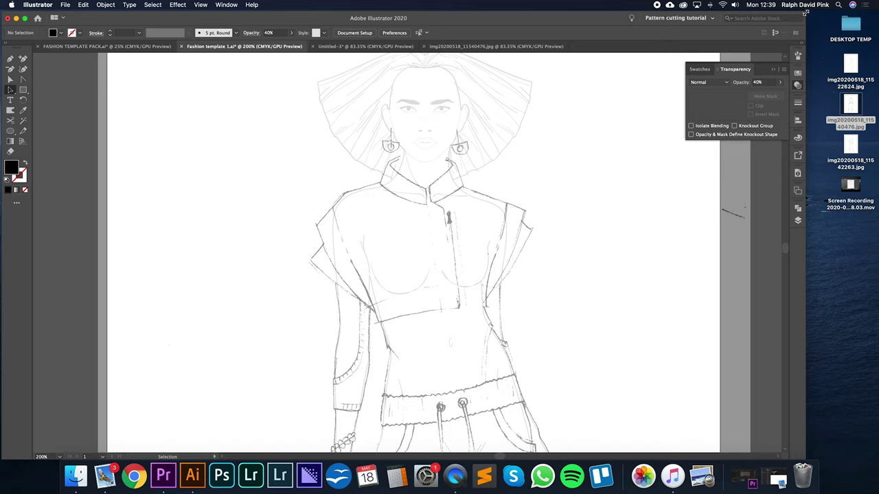
drag(808, 12, 878, 13)
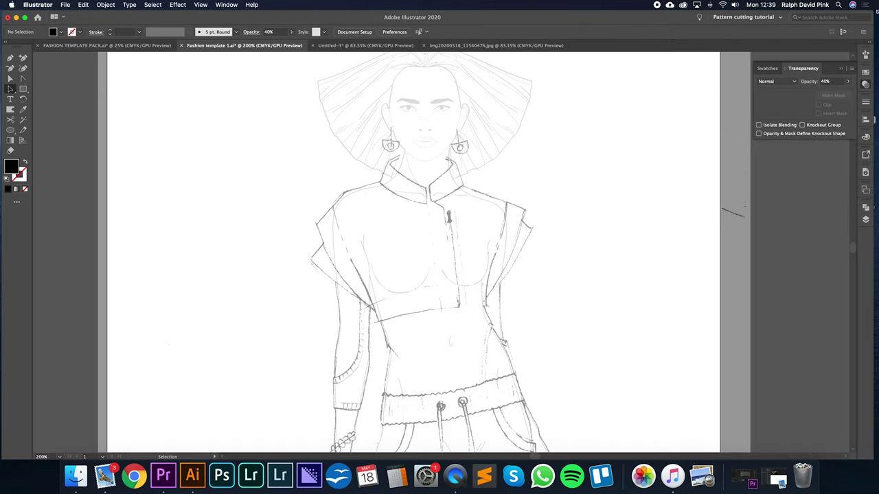
click(847, 70)
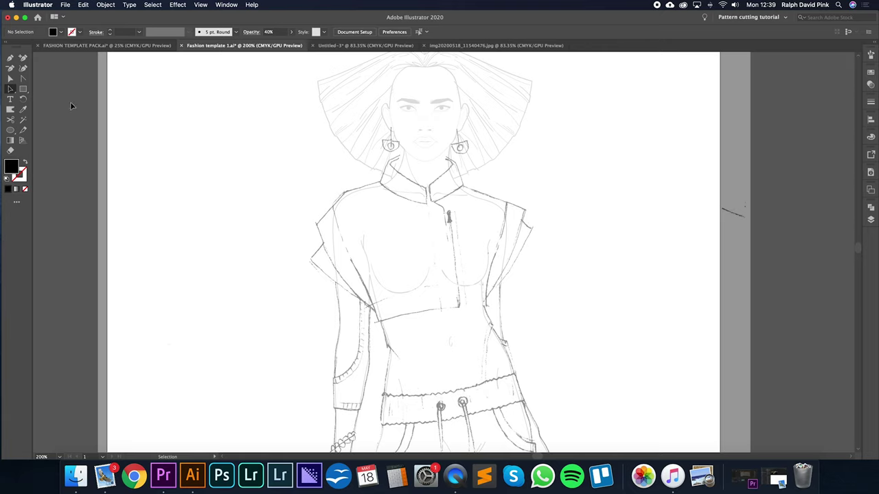
Draw a trial curved path with the Pen tool beside the figure and swap fill and stroke for an unfilled outline.
click(11, 59)
click(171, 107)
drag(231, 155, 211, 231)
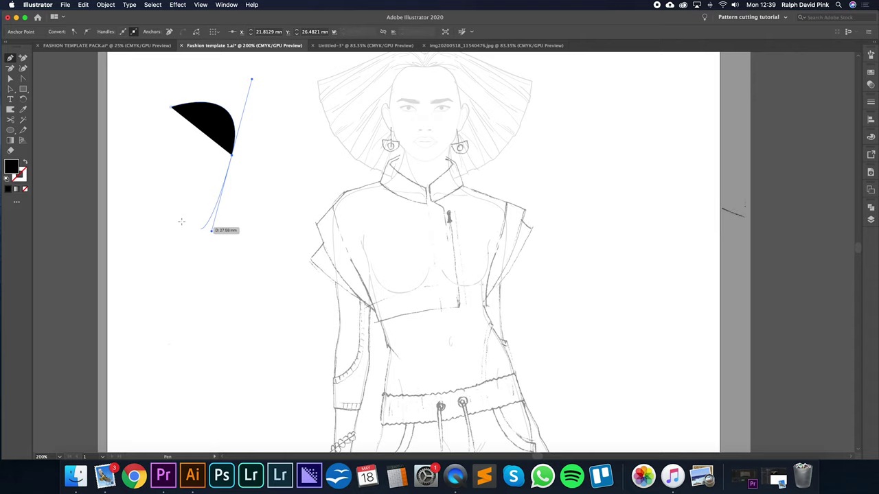
drag(166, 213, 158, 184)
click(154, 162)
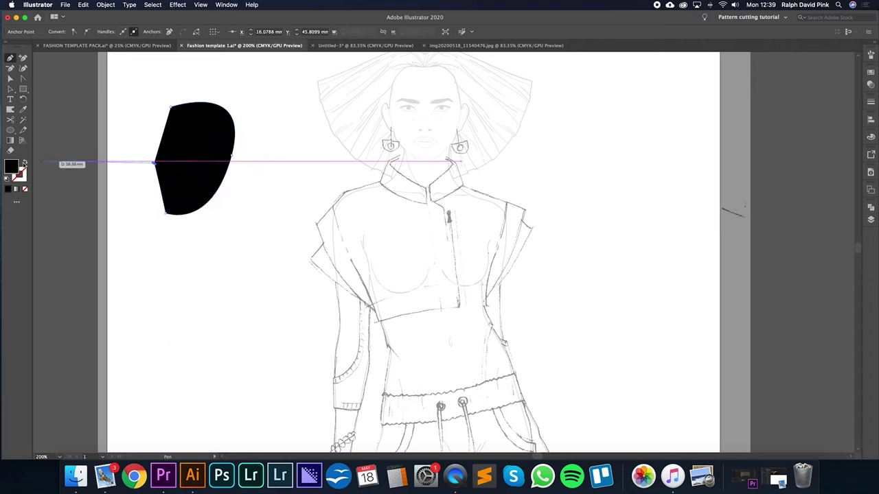
click(25, 163)
Extend the trial Pen path with a few more curves and delete the whole path.
drag(141, 161, 128, 180)
drag(153, 214, 188, 255)
click(282, 180)
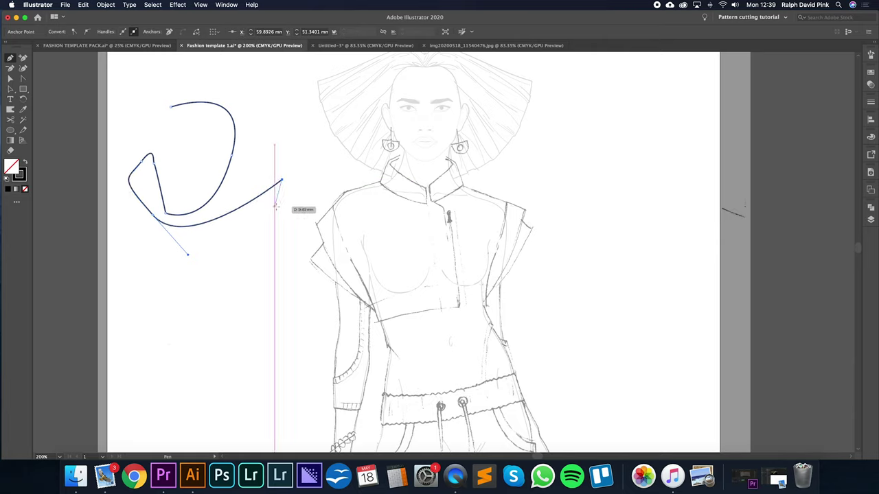
key(Delete)
key(Delete)
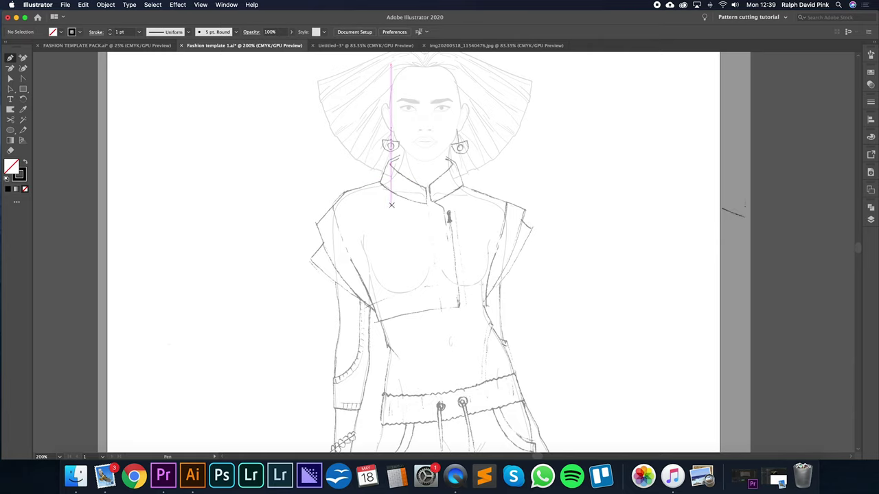
Set the stroke colour to black for tracing the garment lines, starting at the collar.
key(super+plus)
drag(408, 203, 412, 221)
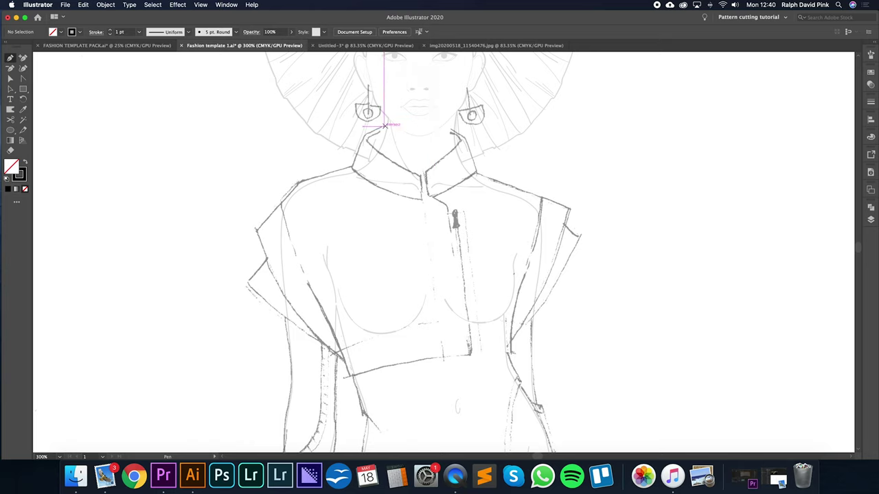
key(super+equal)
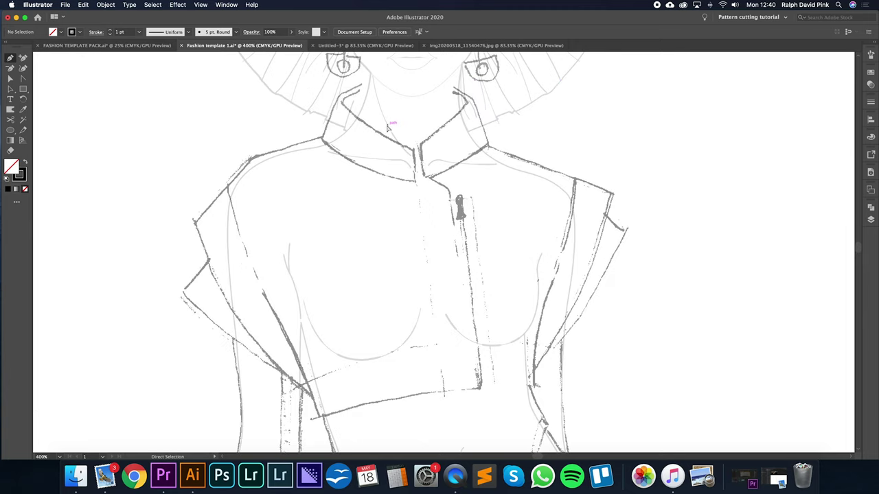
drag(387, 124, 432, 274)
key(super+equal)
key(super+minus)
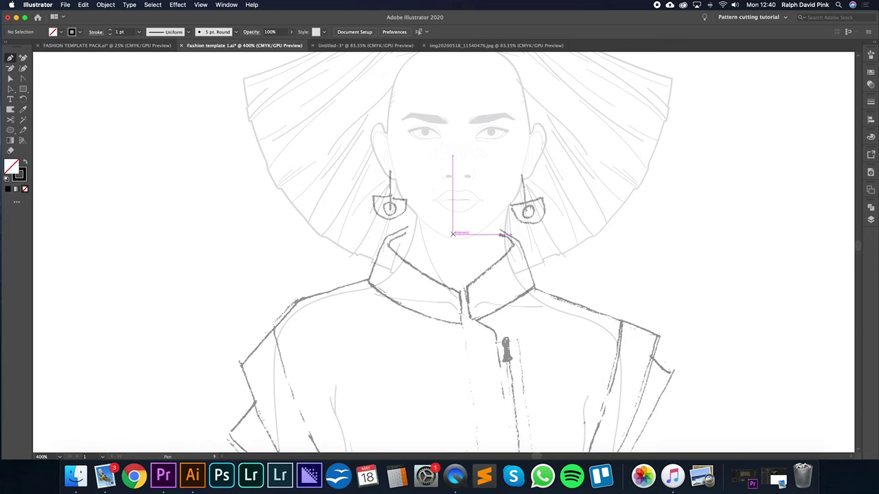
mouse_move(483, 213)
mouse_down()
mouse_move(371, 288)
mouse_move(502, 197)
mouse_move(499, 210)
mouse_up()
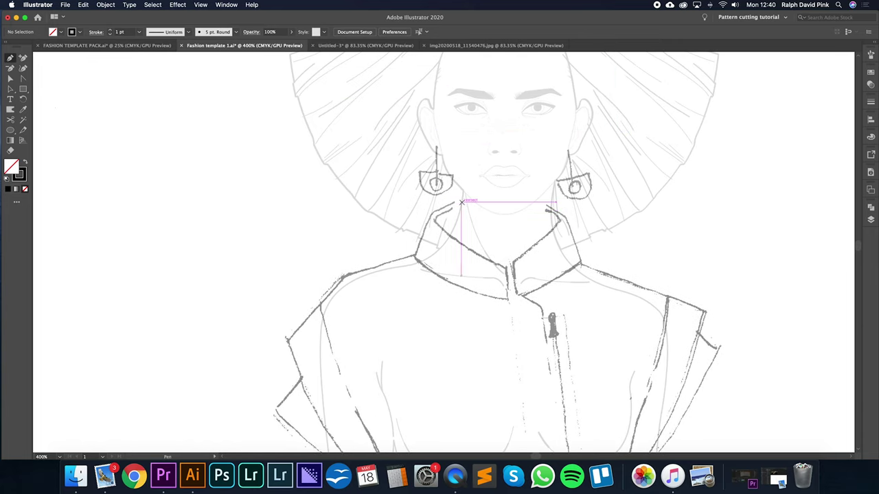
double_click(21, 177)
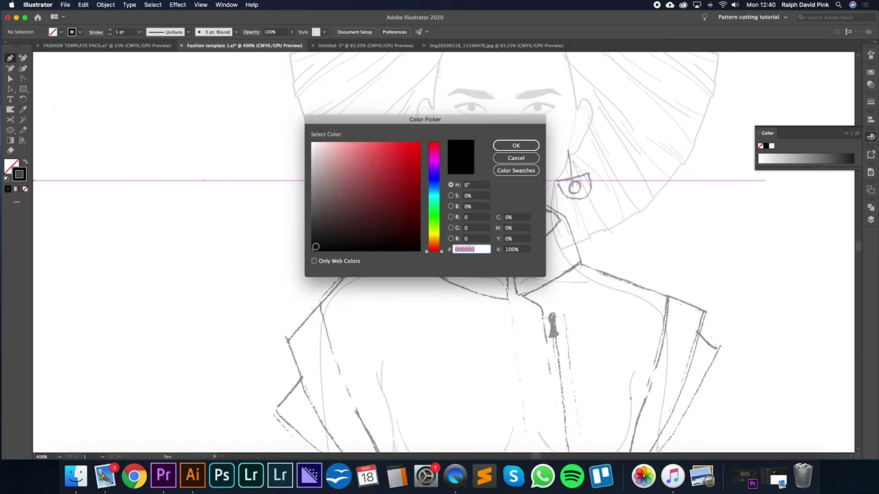
click(371, 170)
drag(371, 170, 310, 251)
click(515, 145)
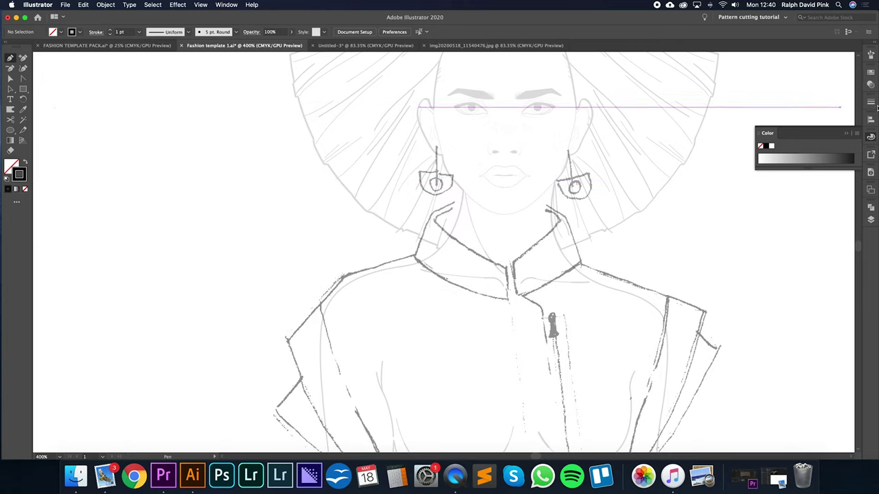
Set the stroke weight to 0.75 pt.
click(871, 103)
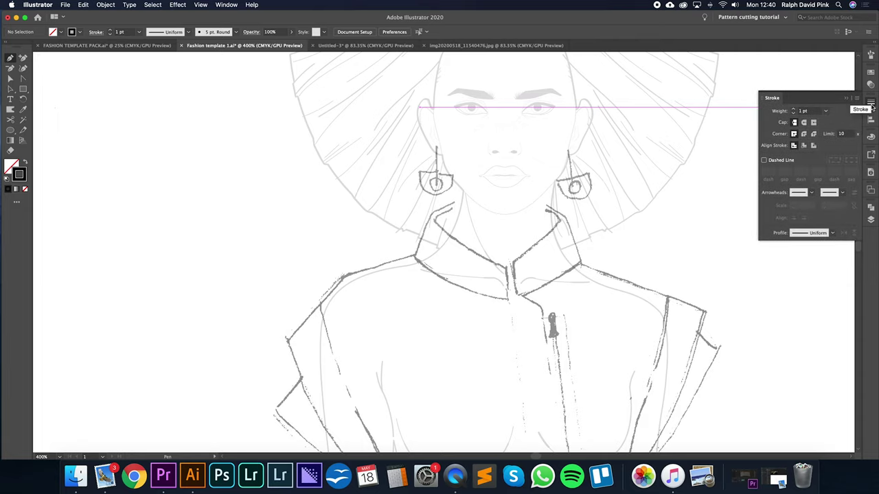
click(773, 112)
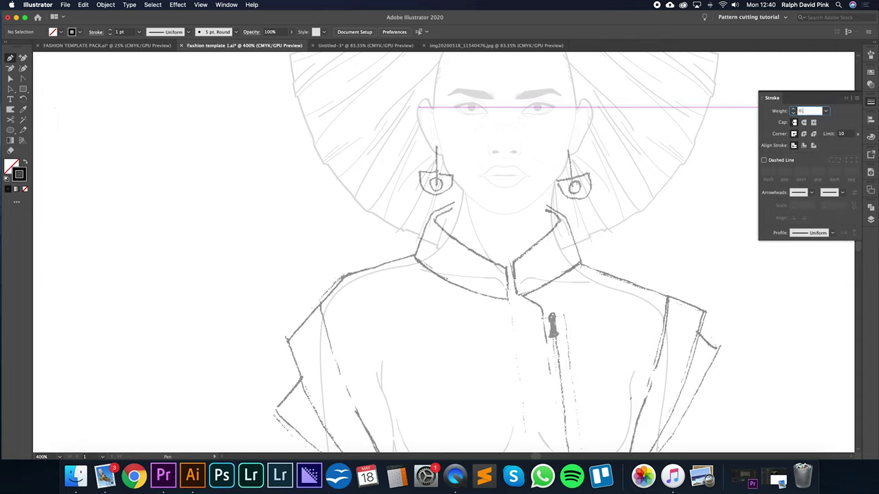
key(Return)
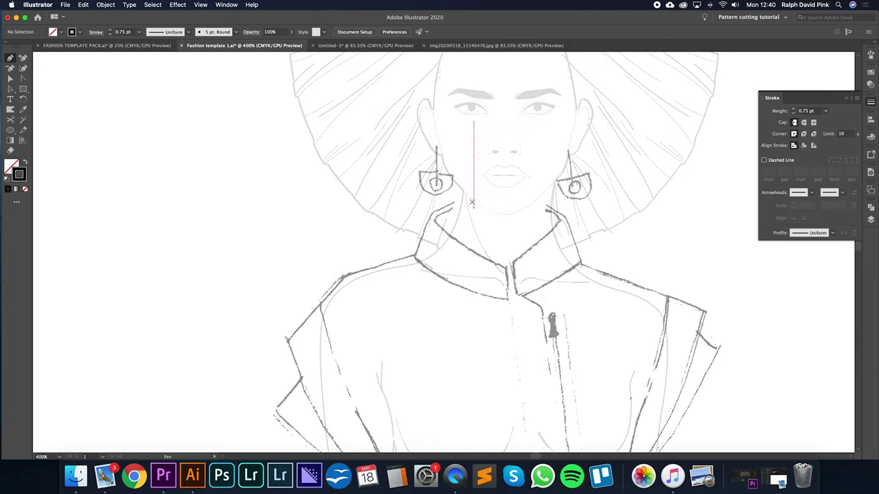
click(844, 100)
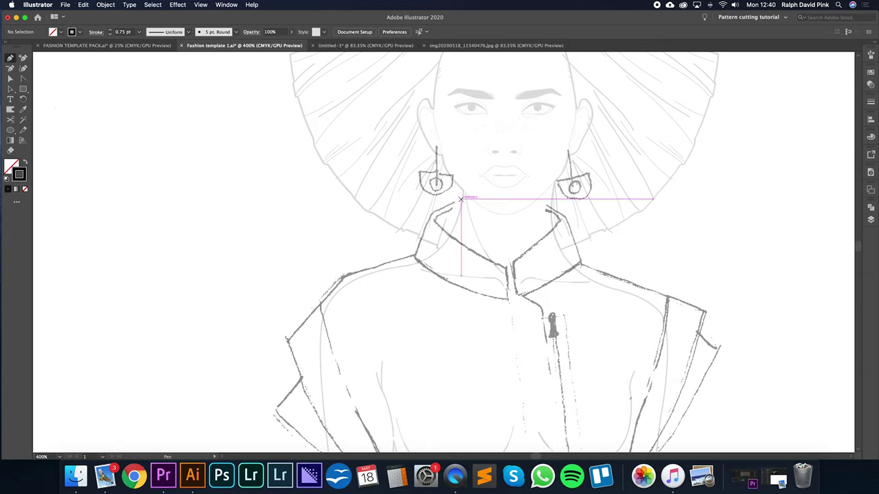
Trace the left outer edge of the collar with the Pen tool, from the neck around its upper corner to the shoulder.
click(461, 198)
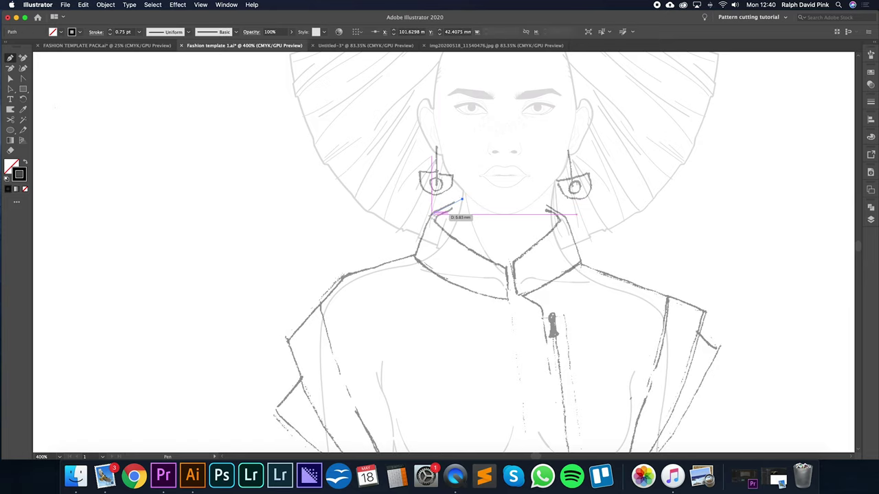
click(432, 218)
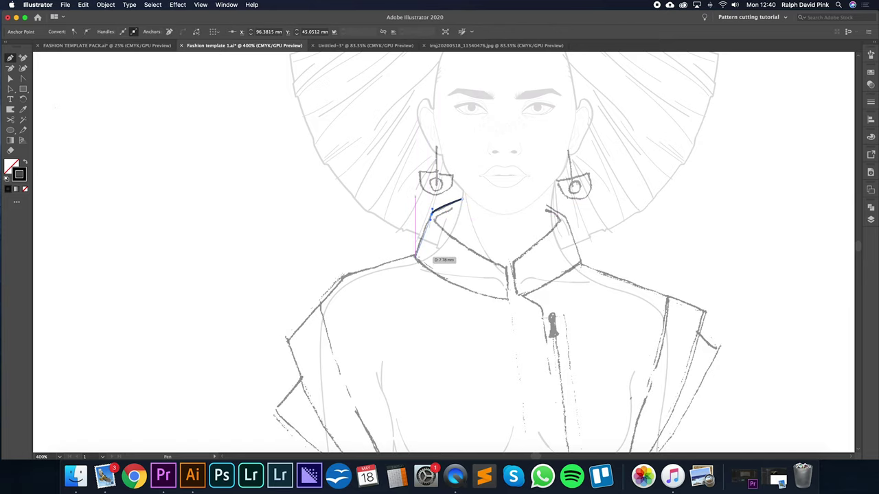
scroll(415, 256, up, 3)
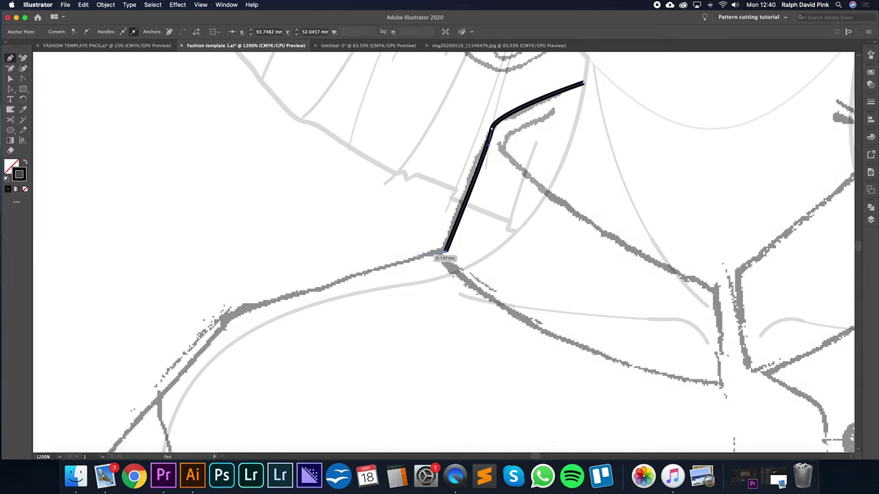
click(445, 256)
click(437, 252)
Continue the path along the sketched left shoulder, past the armhole seam, to the outer tip of the cap sleeve.
key(space)
drag(380, 265, 432, 223)
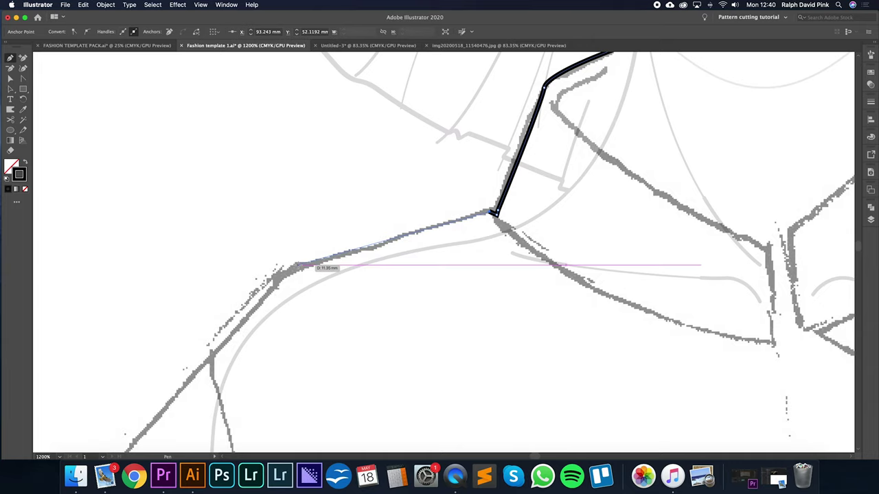
click(296, 265)
scroll(311, 198, down, 5)
scroll(310, 198, left, 3)
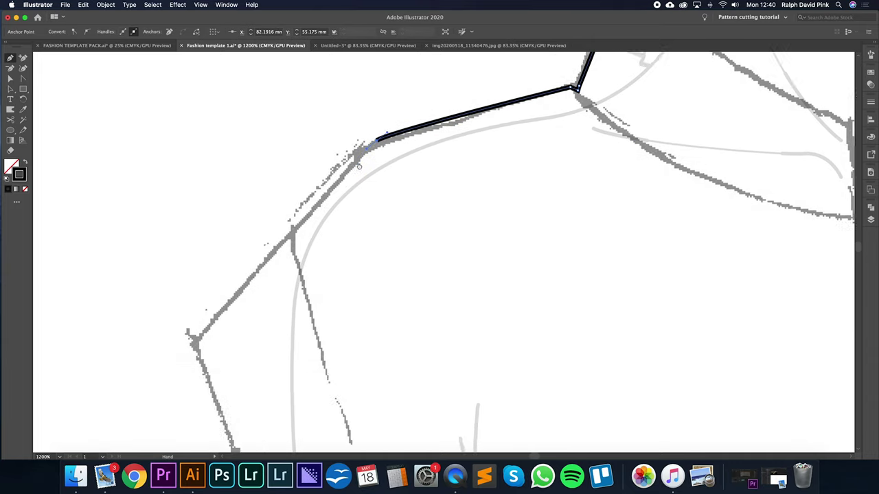
click(316, 200)
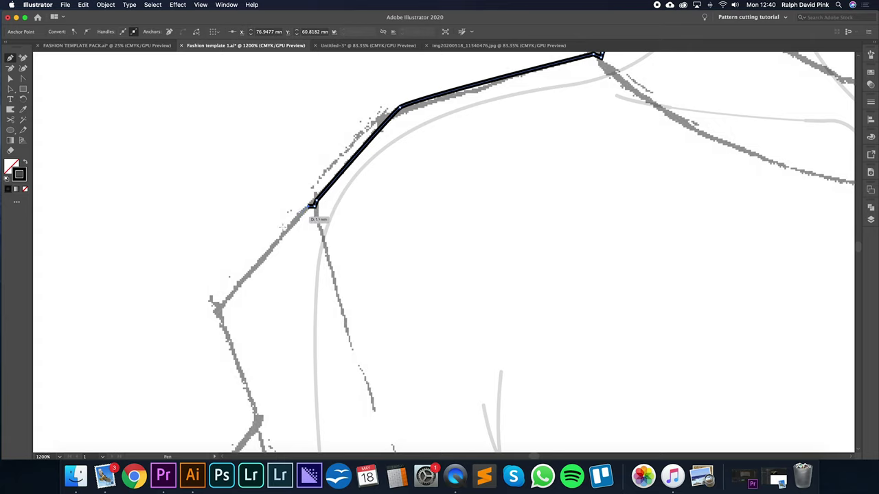
scroll(314, 204, down, 2)
scroll(314, 203, left, 1)
click(237, 255)
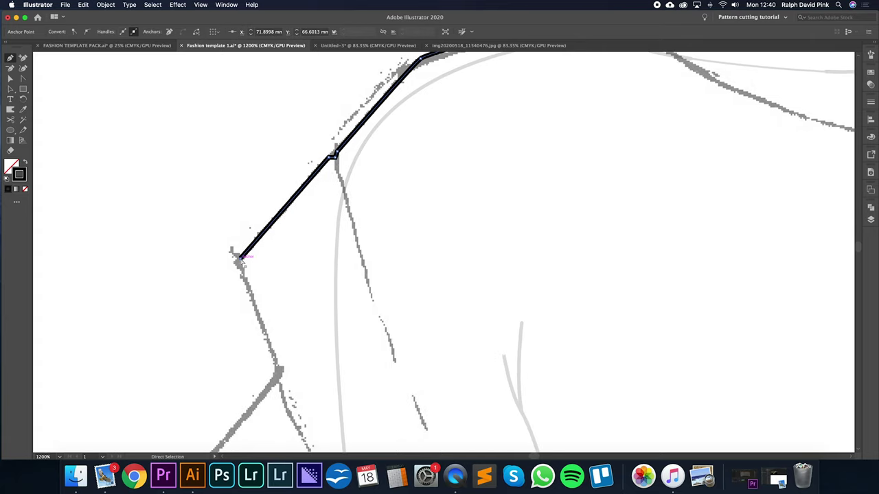
Continue the path from the left cap sleeve's tip in one curve down the sketched sleeve opening to the bodice side.
scroll(239, 259, left, 5)
scroll(313, 180, down, 2)
scroll(313, 179, down, 2)
scroll(334, 181, up, 1)
scroll(309, 218, right, 1)
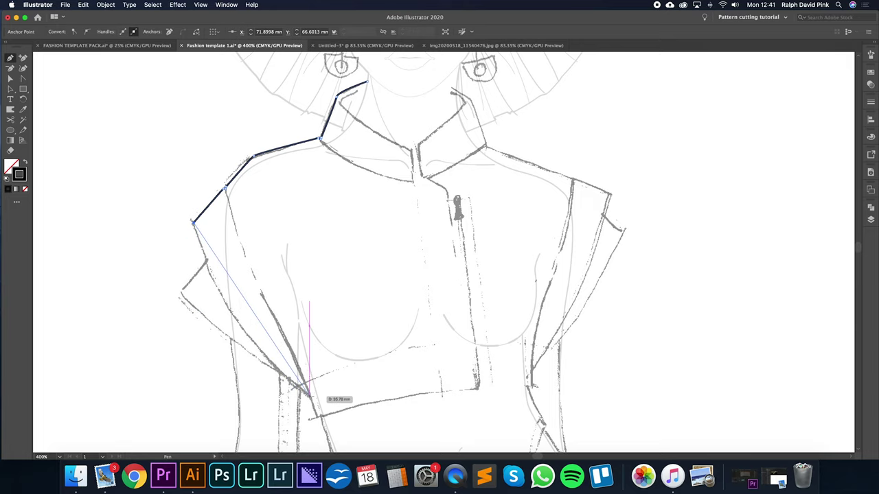
scroll(330, 378, down, 5)
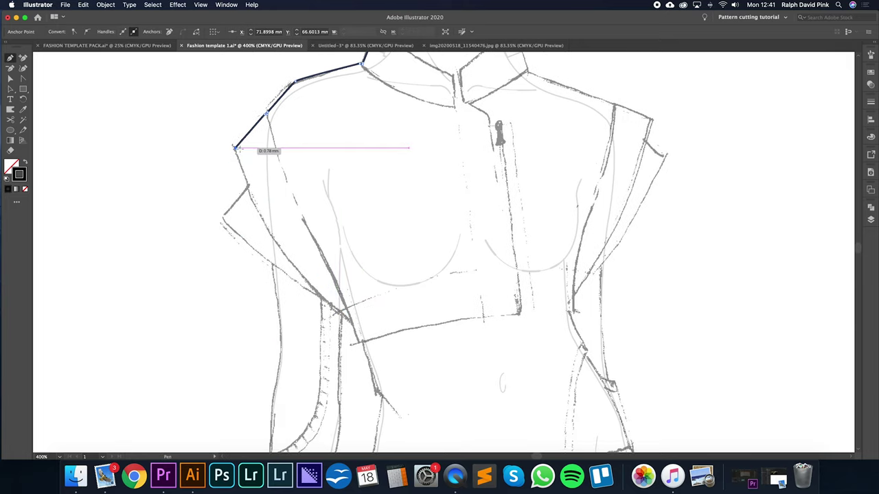
drag(387, 342, 430, 373)
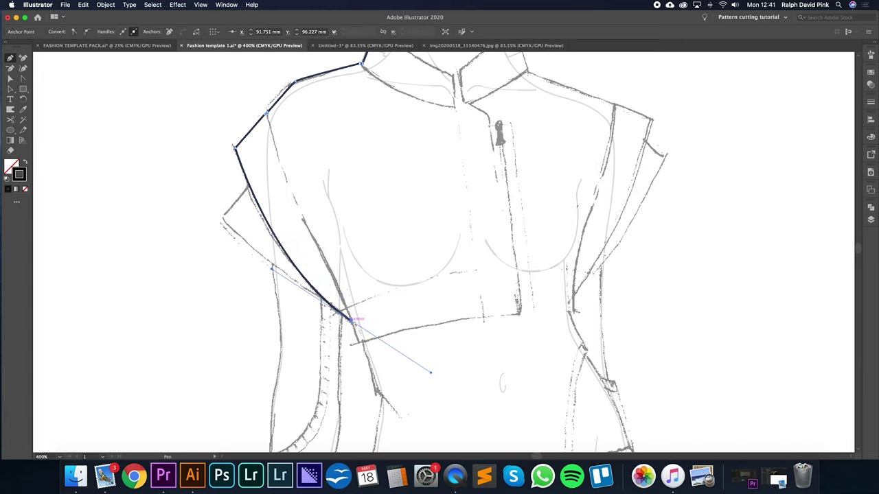
Trace the short left side edge down to the hem corner and curve along the sketched hem to the front zip.
click(356, 340)
click(358, 341)
key(super+equal)
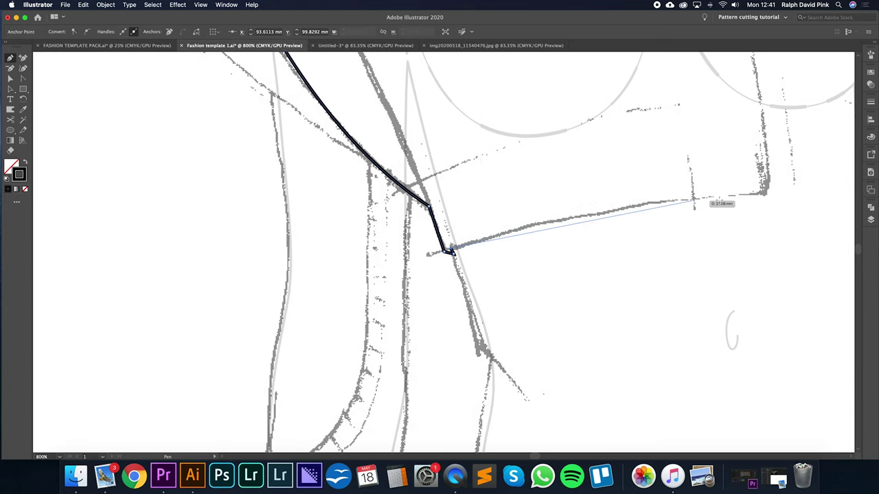
drag(765, 193, 811, 195)
drag(677, 249, 472, 379)
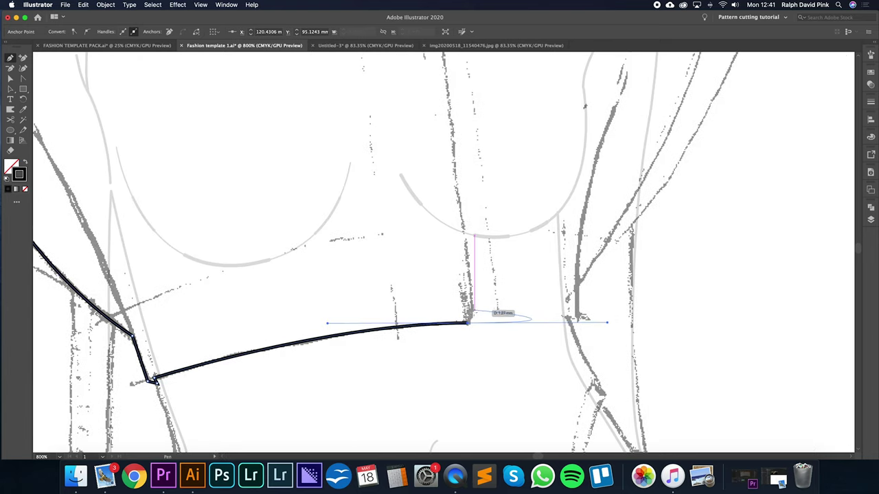
Nudge the hem's end point right and refine its curve handle, then add a short vertical edge up at the zip.
key(super+minus)
drag(473, 290, 463, 427)
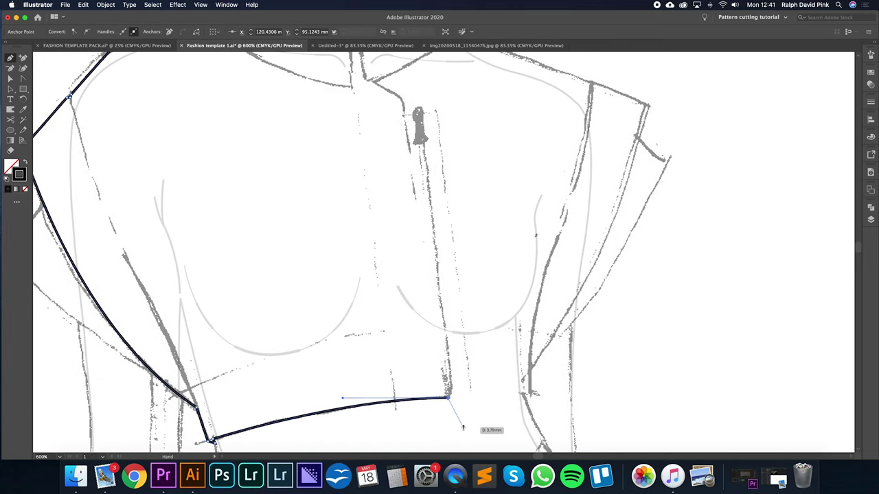
key(Right)
key(Right)
key(Right)
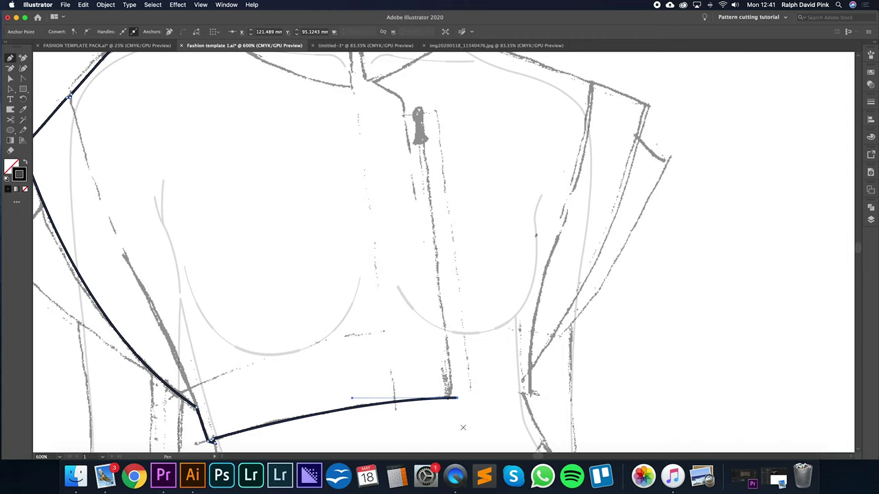
key(Left)
key(a)
drag(348, 399, 338, 398)
key(p)
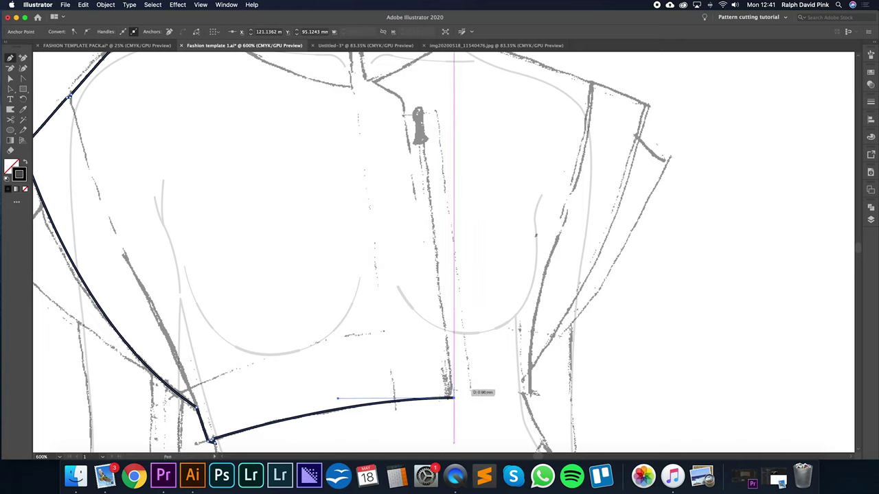
click(453, 397)
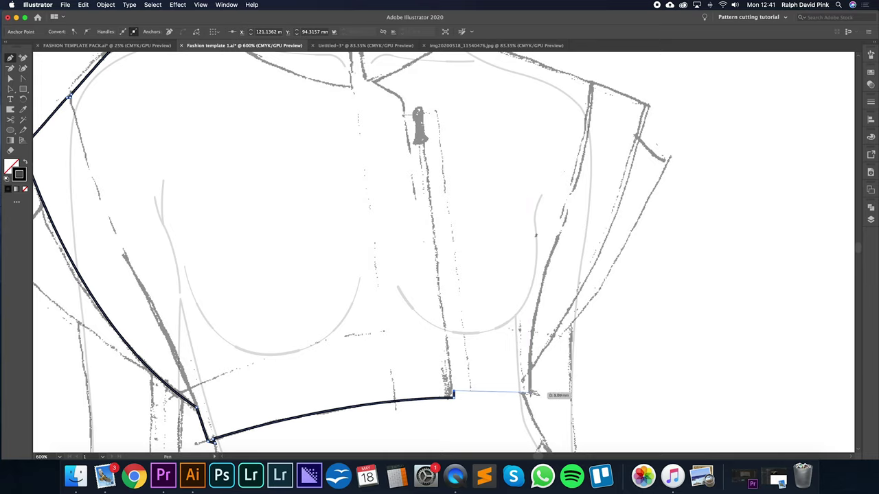
drag(532, 392, 555, 394)
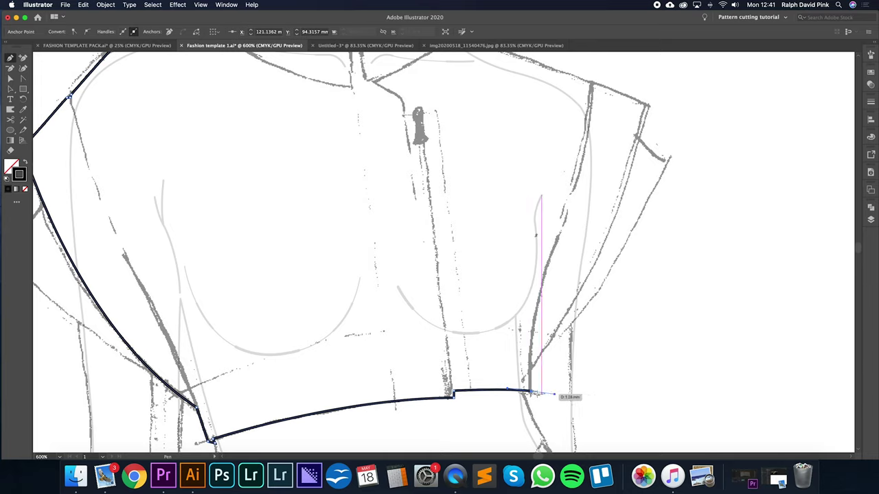
key(super+plus)
key(super+plus)
key(super+z)
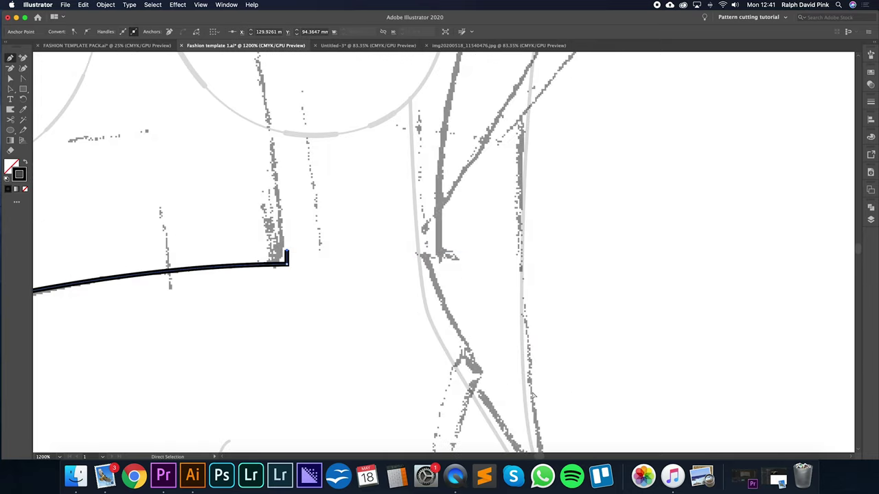
super+click(431, 254)
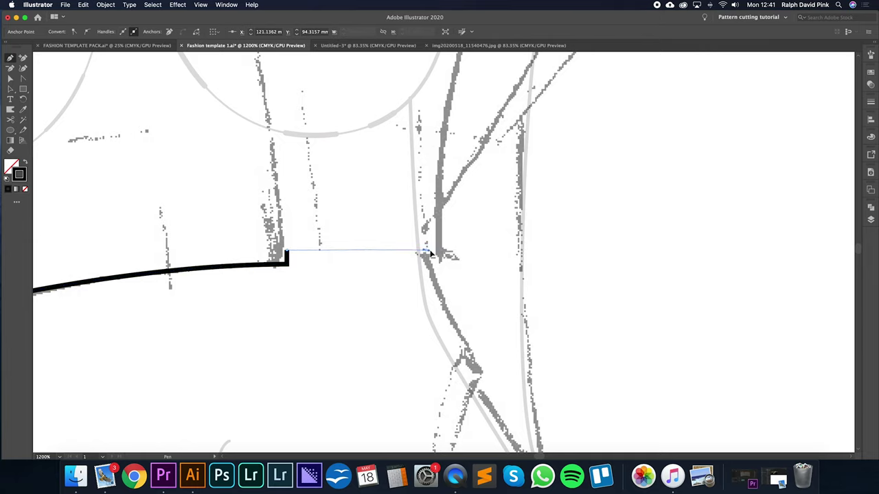
click(424, 252)
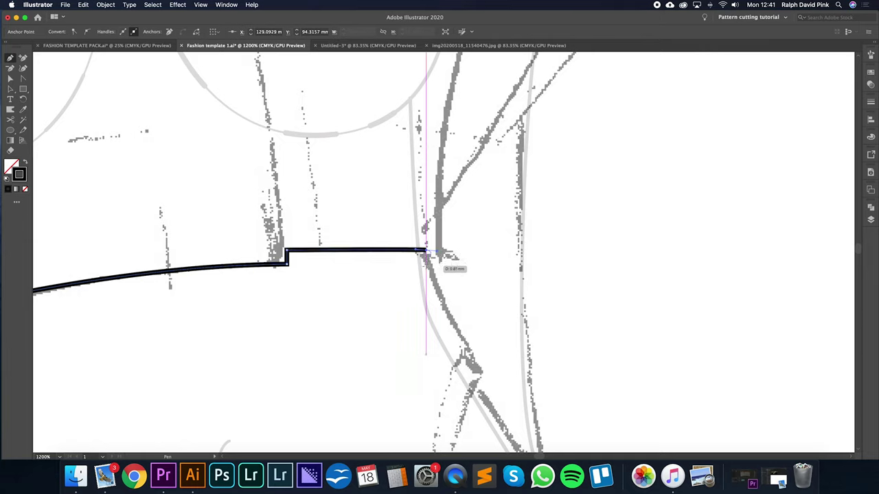
key(super+z)
Continue the hem straight from the zip to the right body side, then add the small notch to the sleeve panel.
click(417, 251)
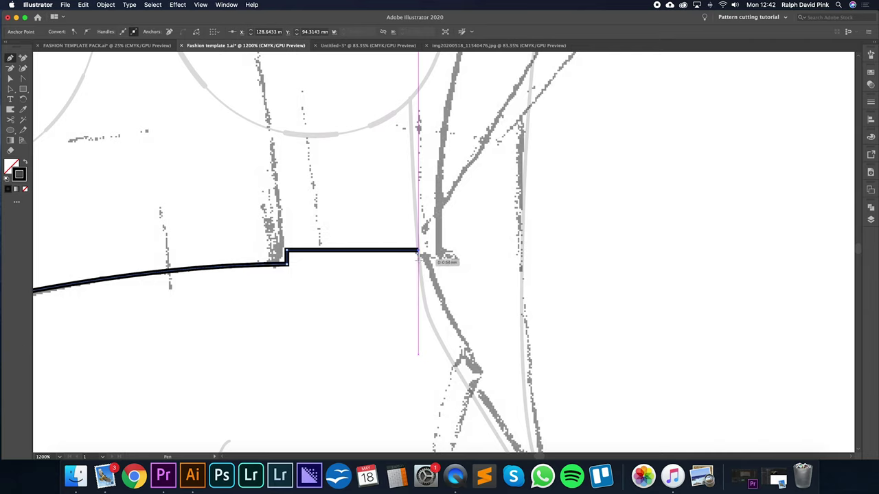
click(420, 262)
click(441, 252)
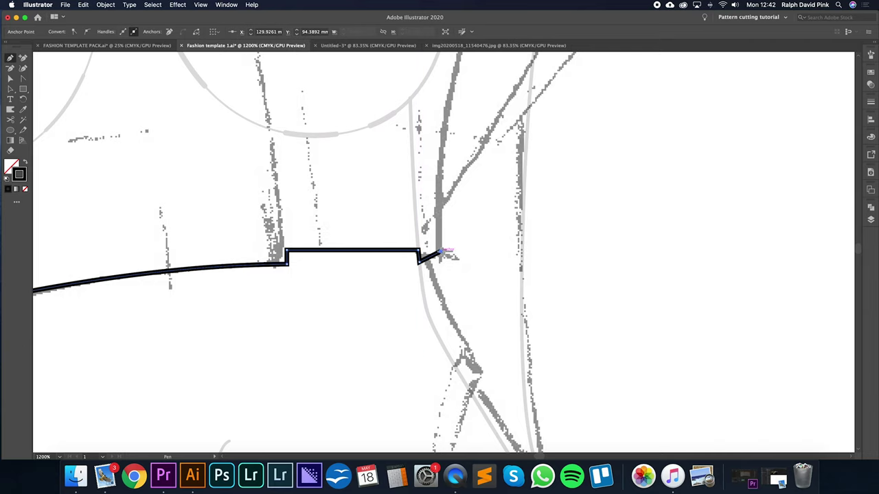
Trace the short right side edge upward and curve the path along the right sleeve opening to the cap sleeve's outer tip.
key(super+minus)
drag(455, 242, 443, 282)
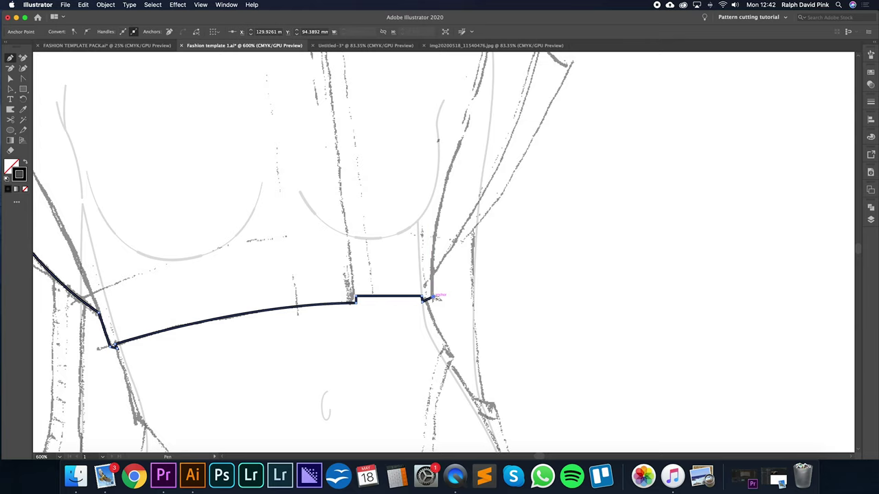
click(434, 273)
scroll(434, 273, up, 3)
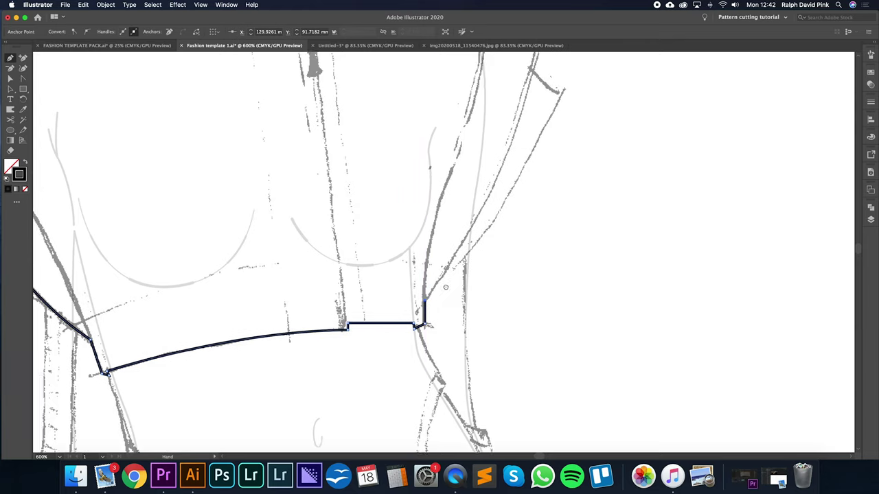
scroll(522, 93, up, 5)
drag(523, 285, 548, 141)
key(super+minus)
key(super+minus)
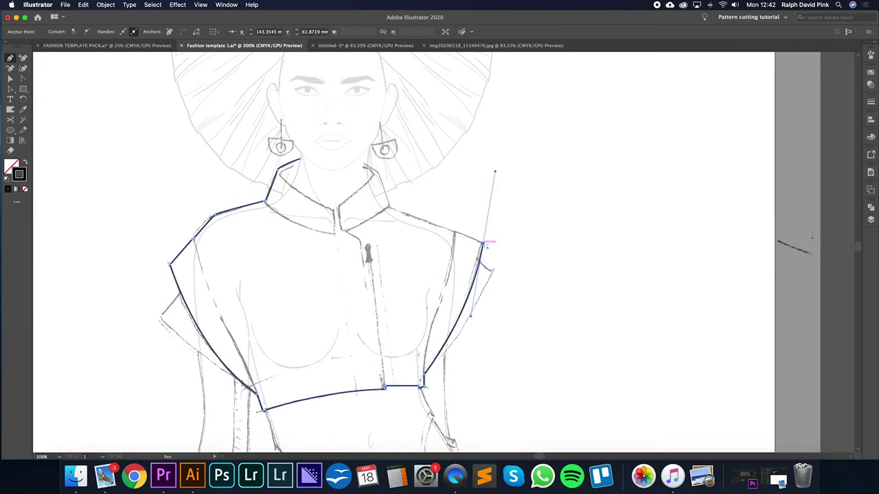
Trace the right shoulder from the sleeve tip past the armhole seam to the base of the collar.
click(457, 234)
key(super+equal)
key(super+equal)
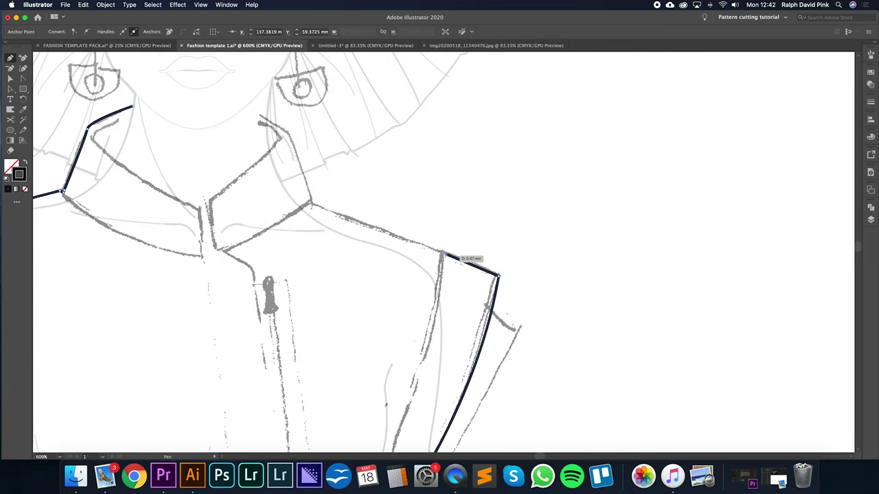
drag(444, 259, 443, 254)
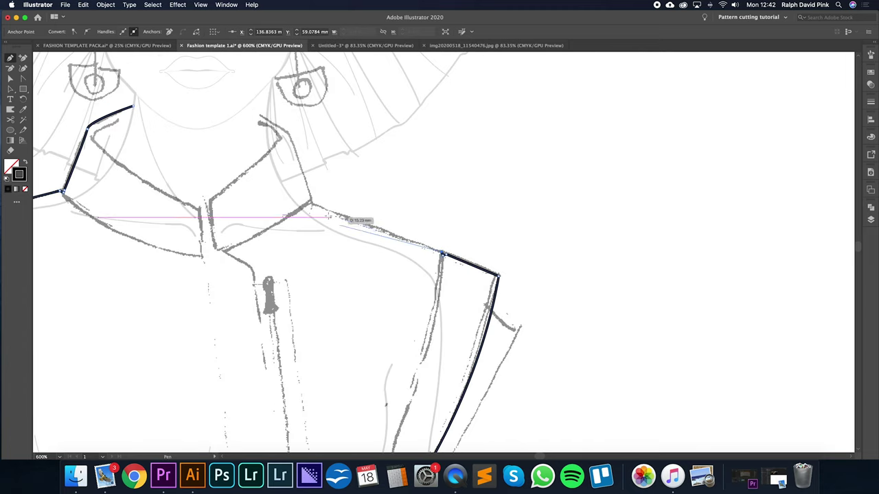
drag(310, 203, 311, 204)
click(310, 200)
Trace the collar's right outer edge, its folded top end and the inner edge down to a corner at the centre front.
super+click(288, 137)
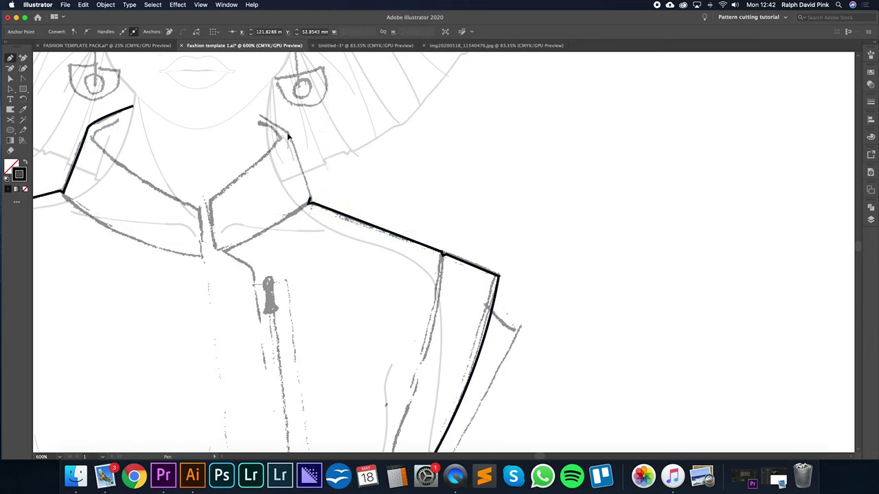
drag(282, 132, 272, 119)
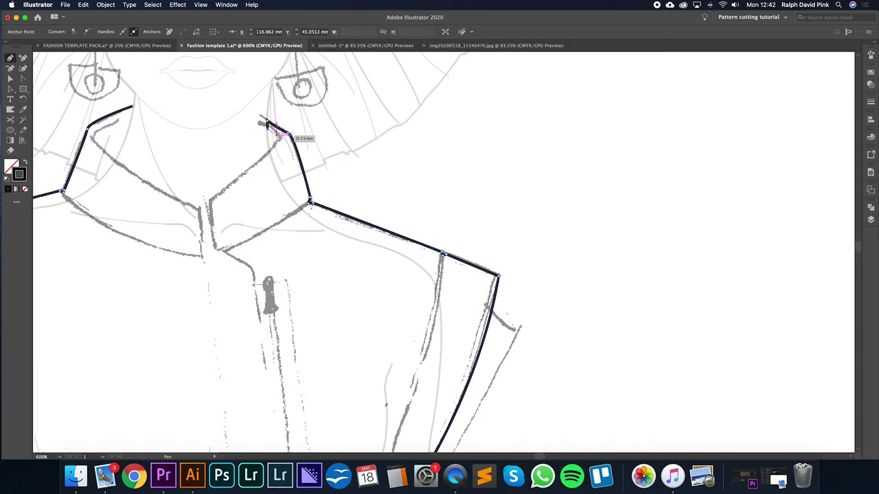
super+click(282, 142)
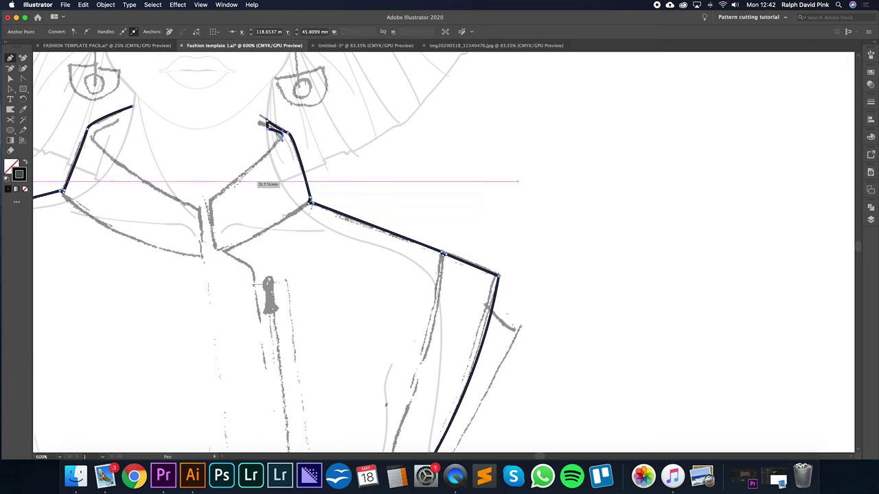
click(210, 198)
drag(193, 208, 193, 208)
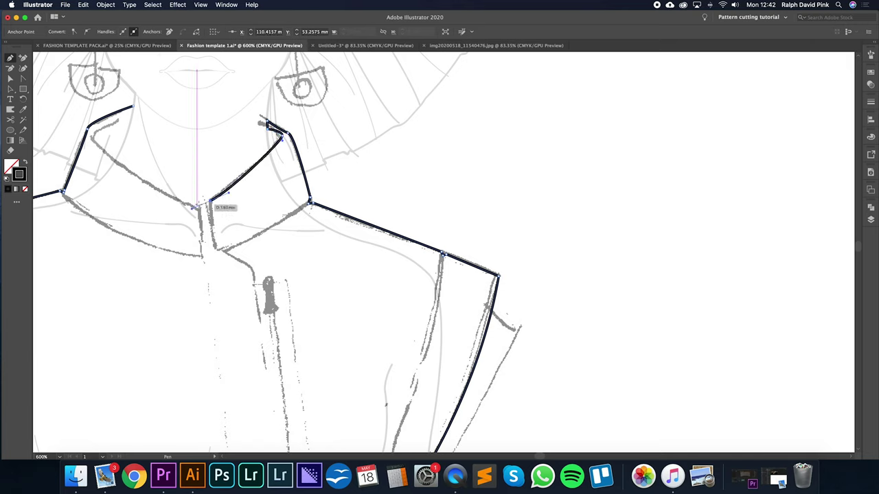
click(211, 200)
Outline the narrow front opening of the collar down its right edge, across the base and up its left edge.
click(214, 248)
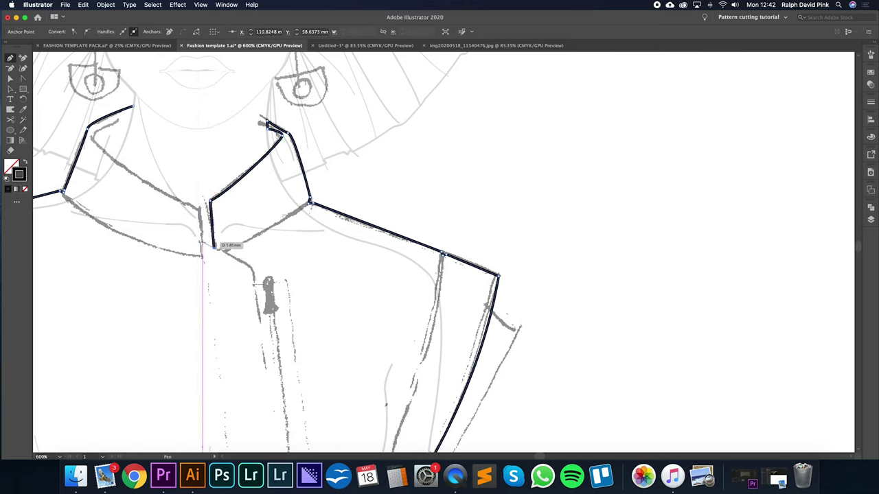
key(super+z)
drag(216, 249, 216, 262)
click(216, 259)
click(203, 256)
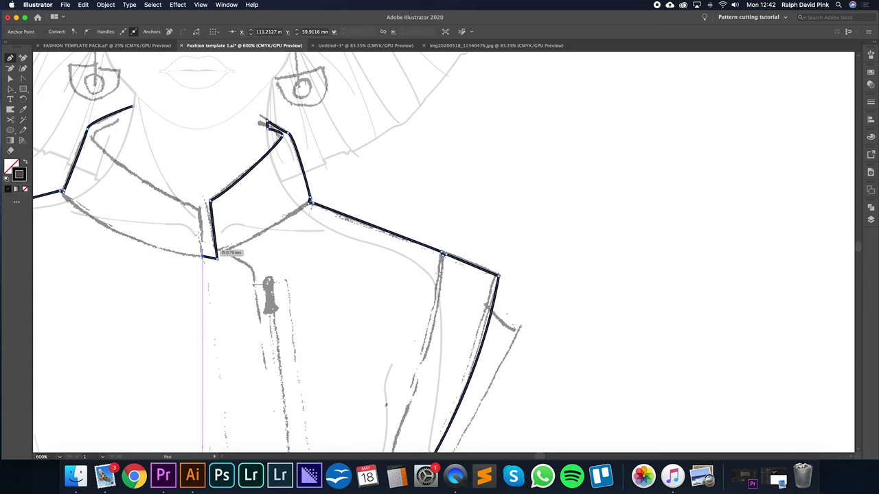
click(202, 201)
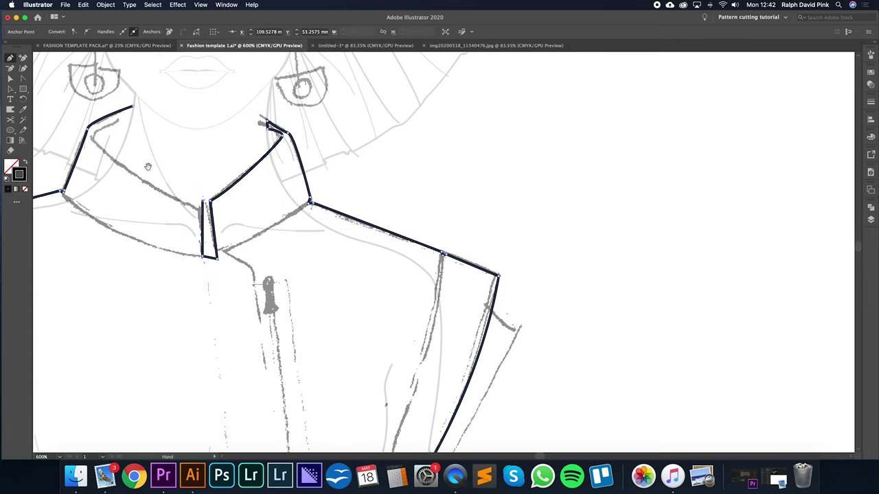
Curve the path along the collar's left inner edge to its upper corner and close the outline at the neck.
drag(148, 167, 224, 200)
drag(169, 166, 155, 129)
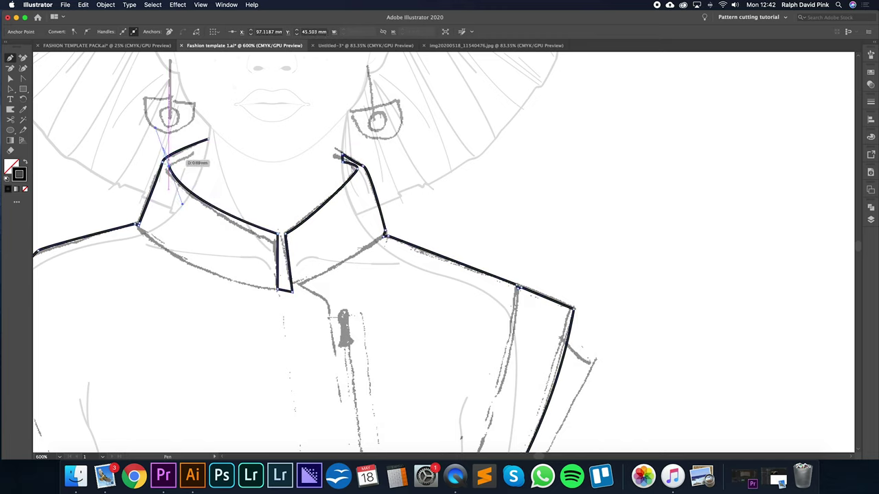
click(209, 143)
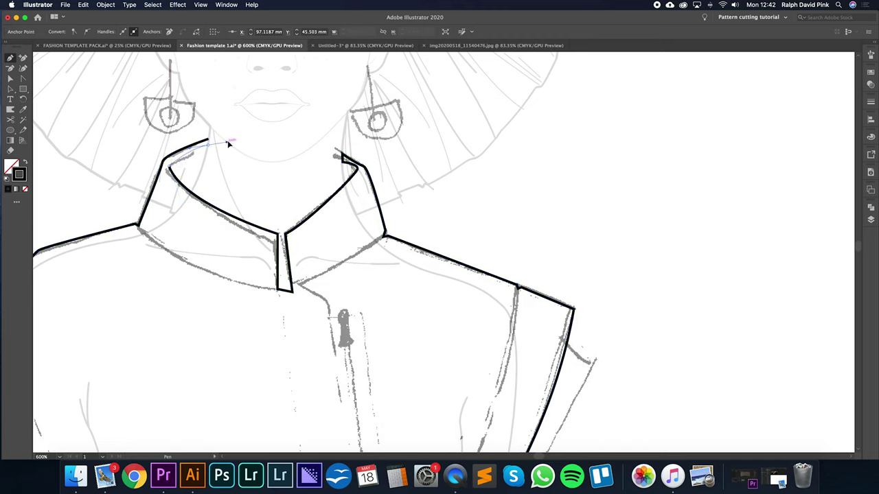
drag(231, 140, 231, 140)
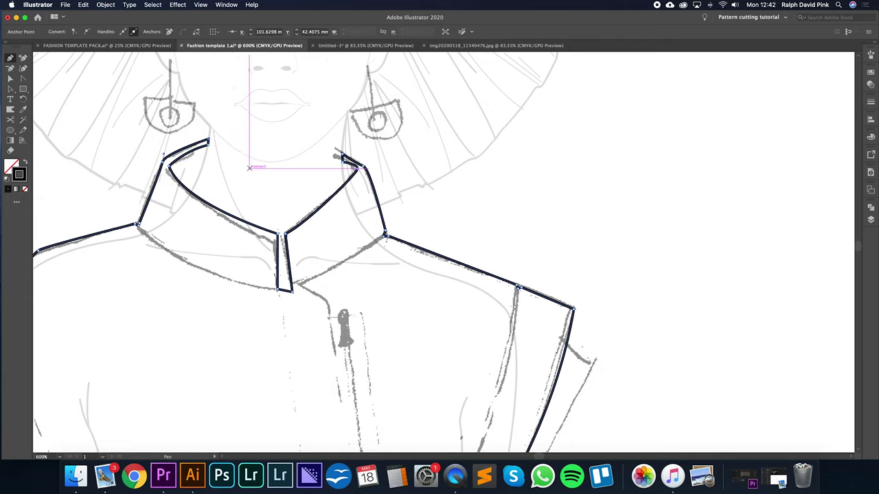
Adjust the anchor points at the folded end of the collar's right top edge with the Direct Selection tool.
key(super+equal)
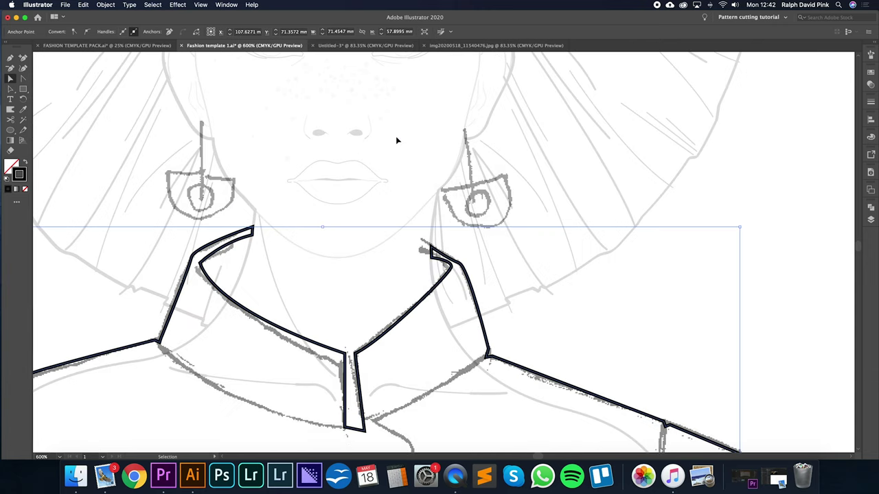
key(super+equal)
key(super+equal)
drag(455, 255, 453, 251)
click(434, 241)
click(426, 252)
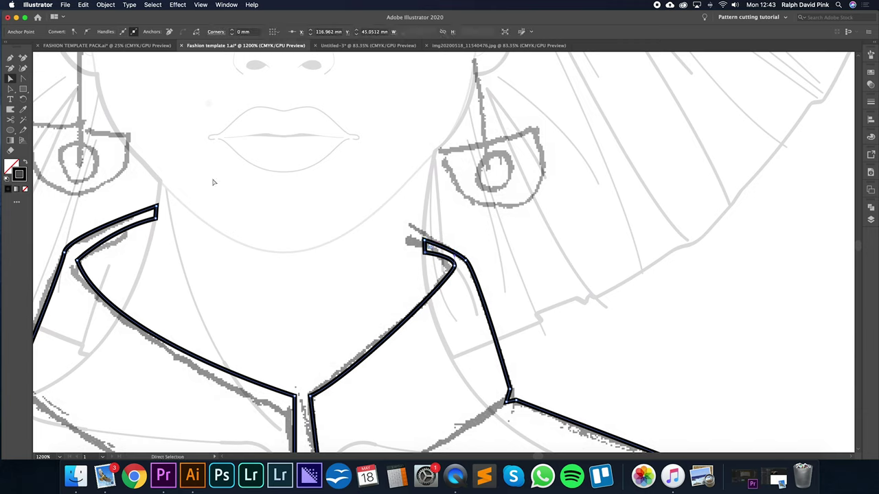
mouse_move(424, 243)
mouse_down()
mouse_move(427, 275)
mouse_move(426, 251)
mouse_up()
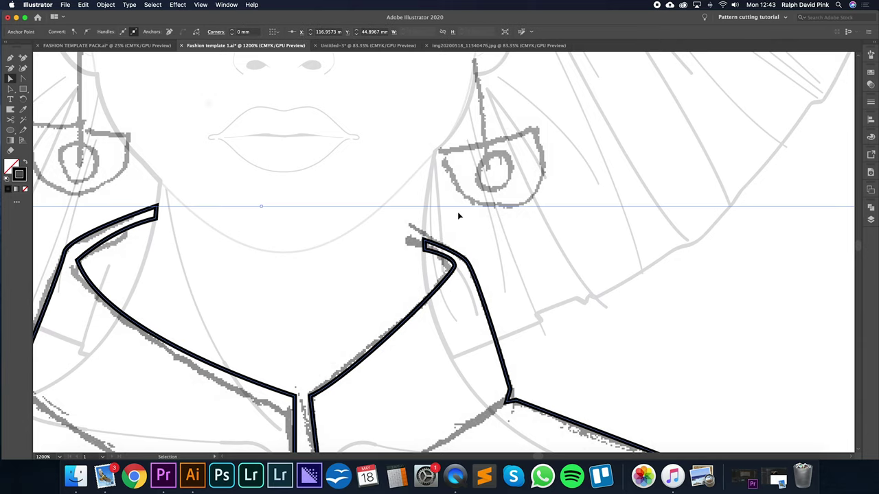
Move the lower right corner of the collar's front opening inward to narrow its base, and deselect the bodice outline.
key(super+minus)
key(super+minus)
key(super+minus)
drag(557, 297, 559, 224)
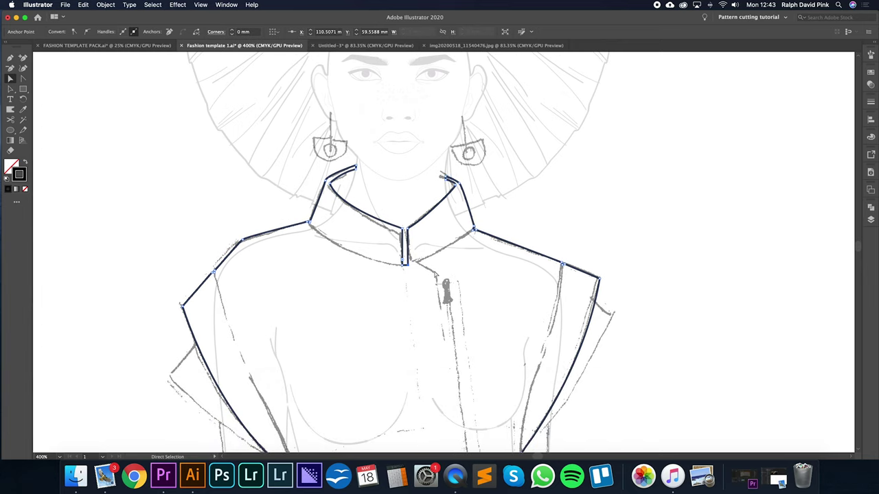
click(427, 245)
scroll(440, 246, down, 2)
scroll(440, 245, down, 3)
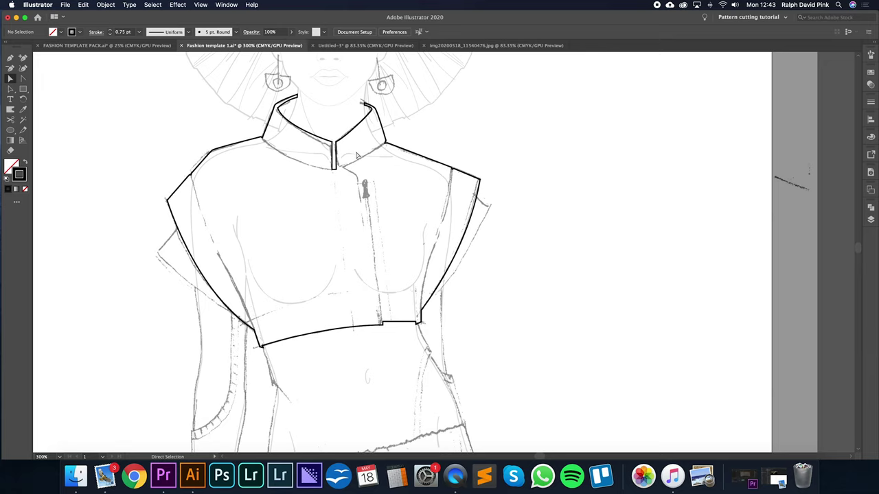
Fill the cropped top's outline with white (ffffff).
click(437, 165)
double_click(11, 166)
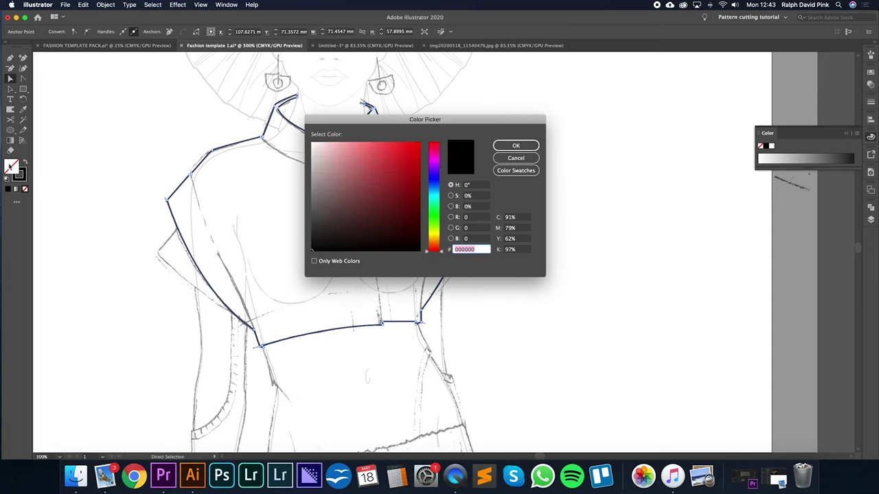
text(ffffff)
click(535, 146)
click(515, 155)
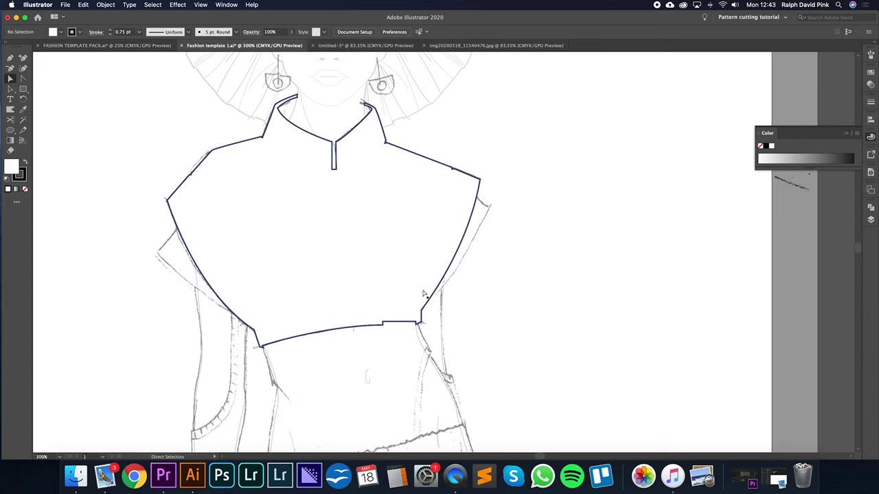
Remove the fill from the cropped top's outline and deselect it.
click(395, 198)
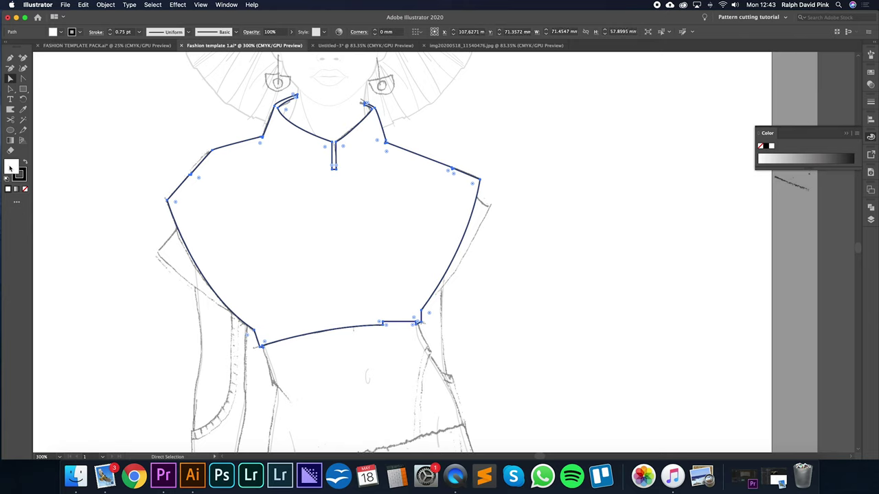
click(25, 189)
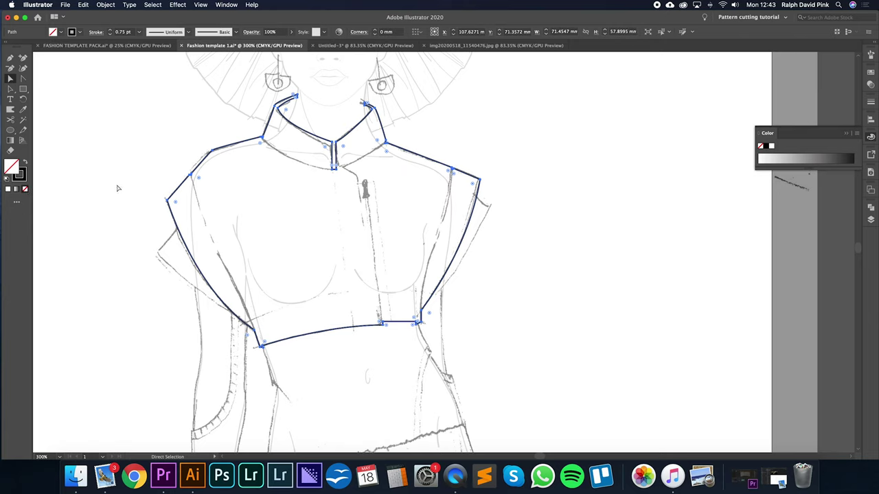
click(233, 184)
click(254, 143)
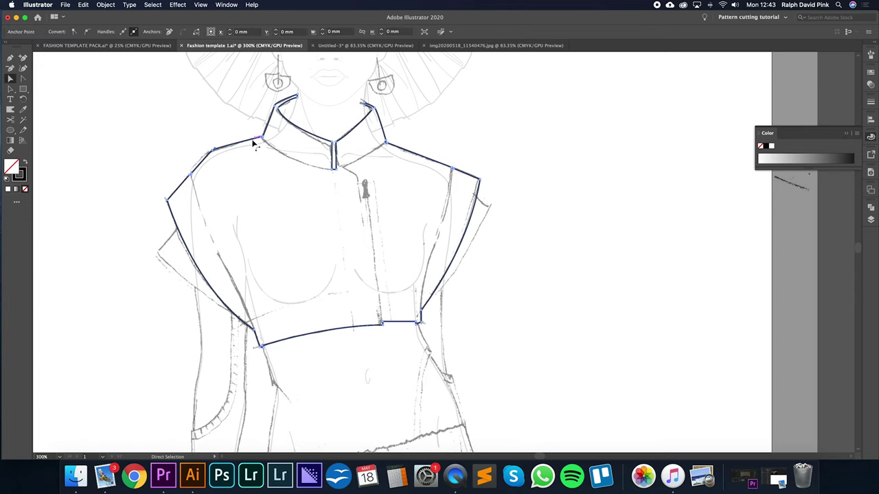
click(468, 285)
key(super+minus)
drag(503, 305, 475, 173)
drag(395, 98, 397, 151)
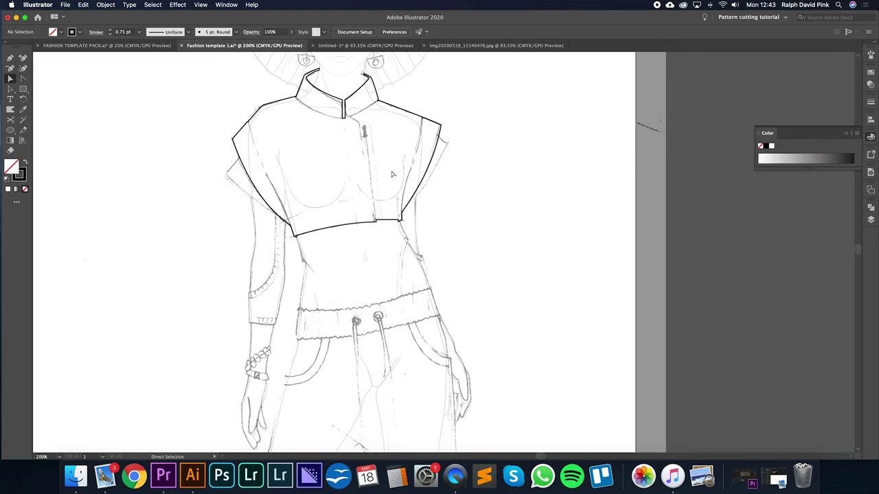
key(super+plus)
key(super+plus)
drag(199, 150, 474, 273)
click(10, 58)
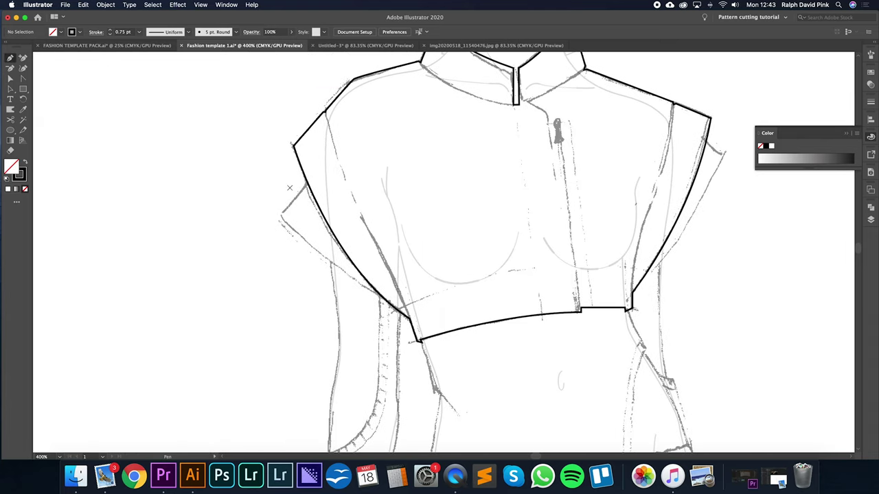
click(306, 179)
click(278, 210)
drag(383, 297, 439, 323)
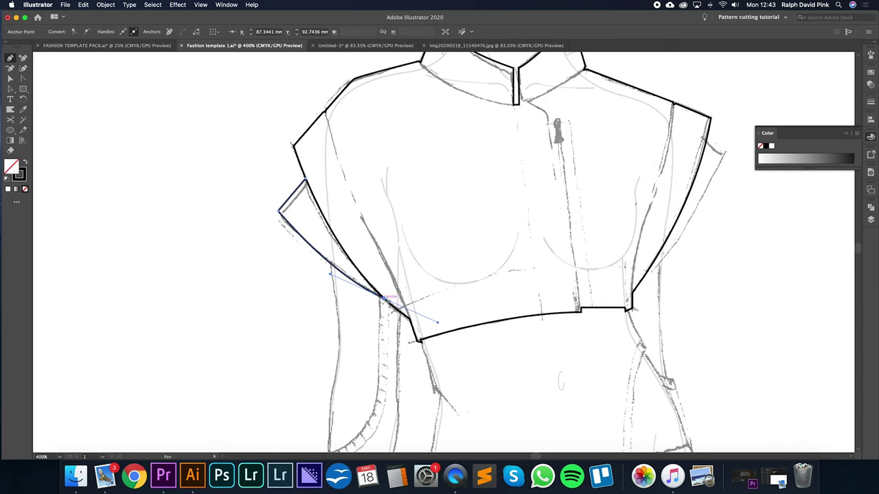
click(384, 299)
click(306, 180)
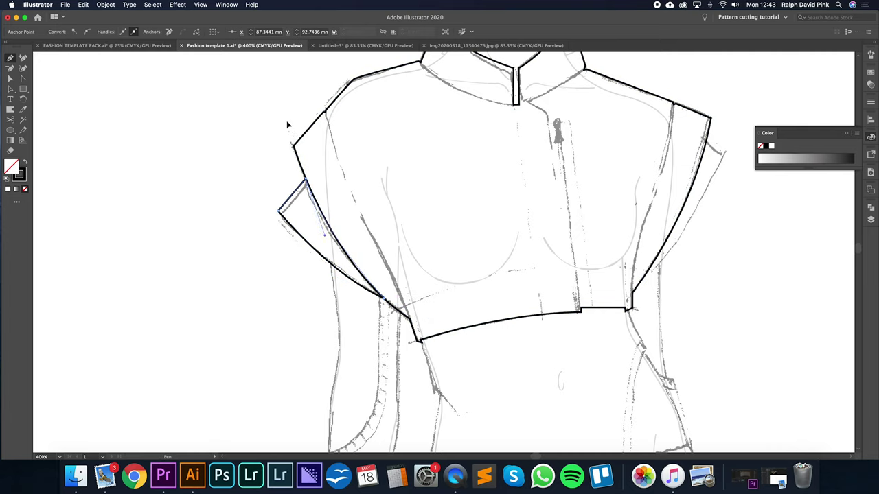
key(a)
drag(328, 243, 332, 244)
key(Delete)
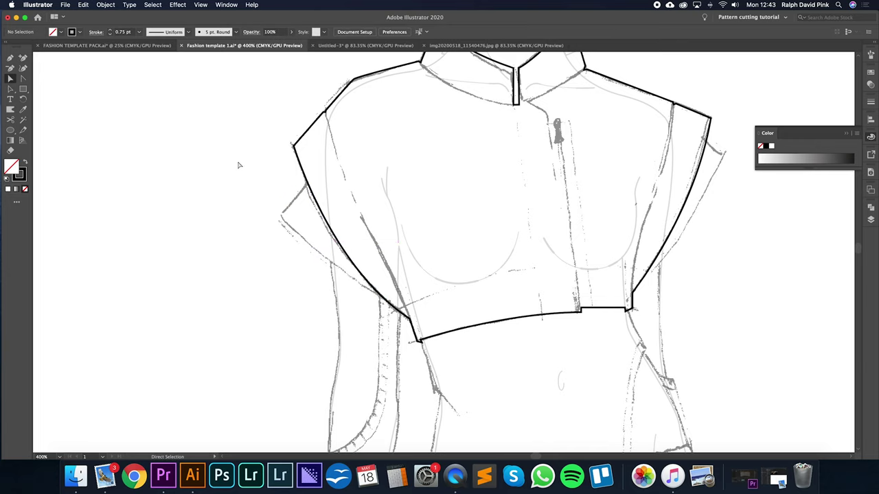
Outline the lower layer of the left sleeve with the Pen tool, curving its outer edge to the underarm and closing it along the armhole.
key(p)
click(304, 180)
click(279, 211)
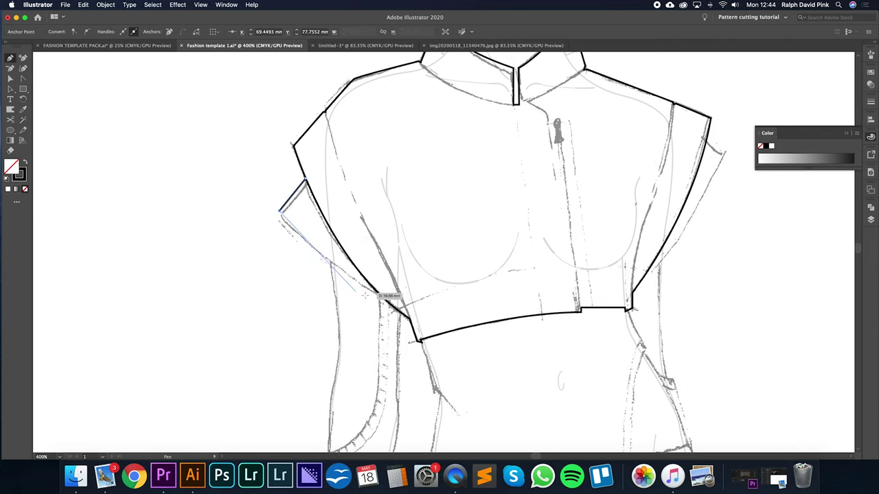
drag(385, 296, 438, 323)
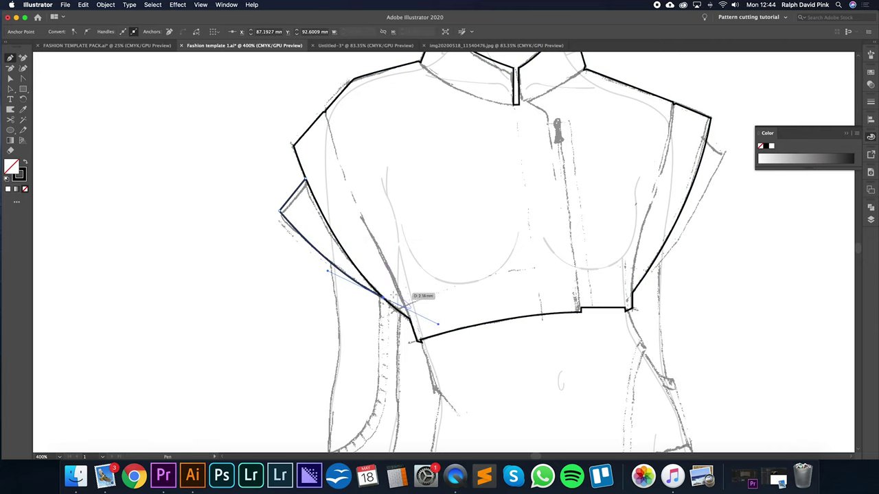
click(384, 298)
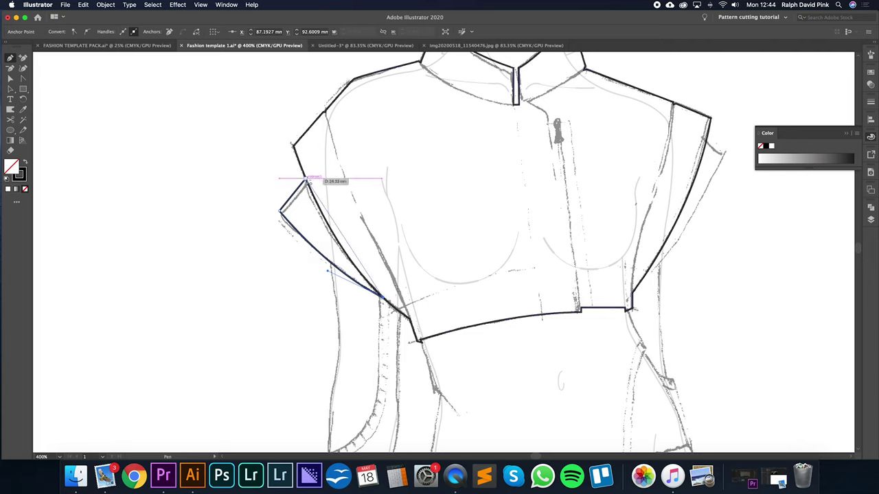
drag(305, 180, 292, 129)
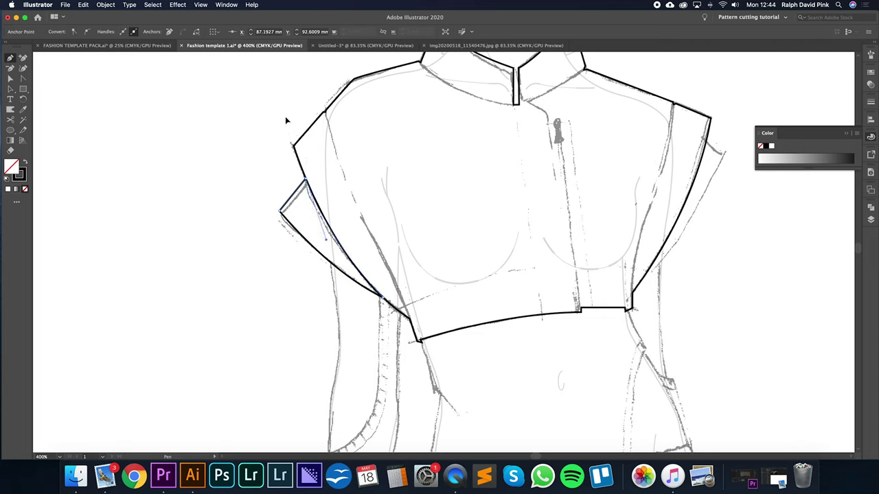
Adjust the inner curve of the left lower sleeve layer to follow the top's armhole edge, and deselect it.
key(a)
click(311, 199)
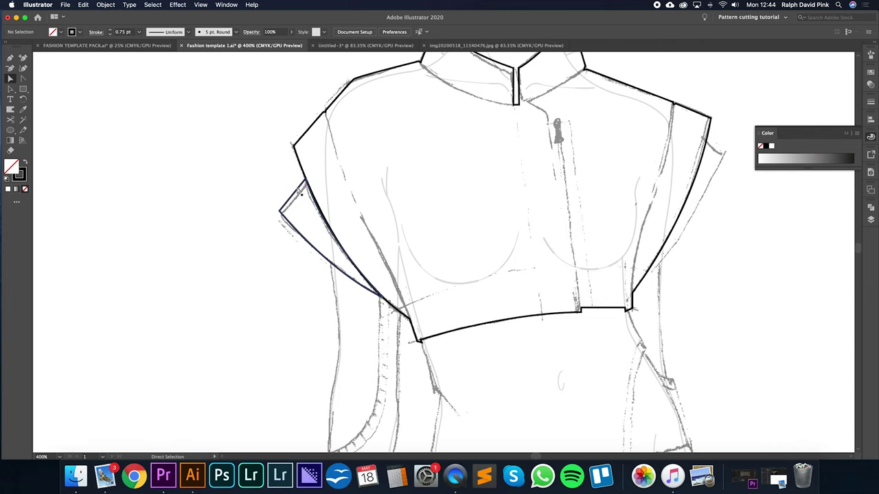
drag(326, 241, 331, 246)
click(388, 198)
Outline the lower layer of the right sleeve with a curved outer edge, close it along the armhole and deselect it.
key(super+minus)
scroll(388, 202, right, 5)
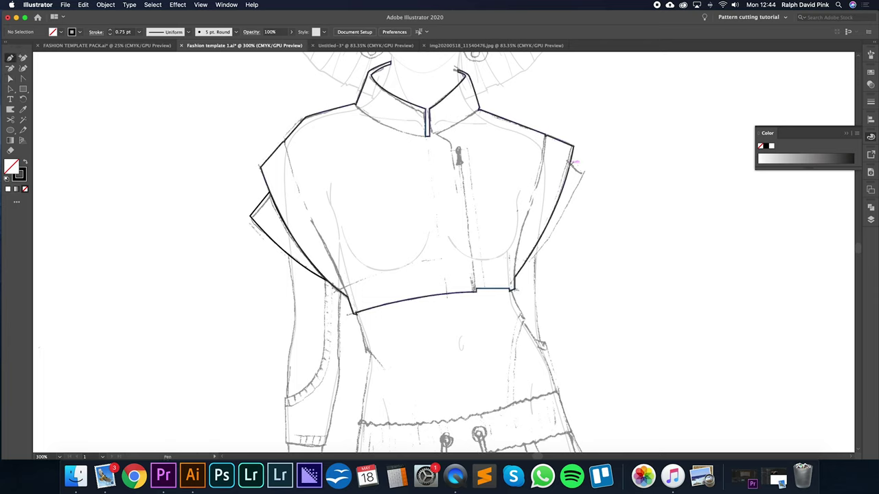
drag(570, 164, 583, 172)
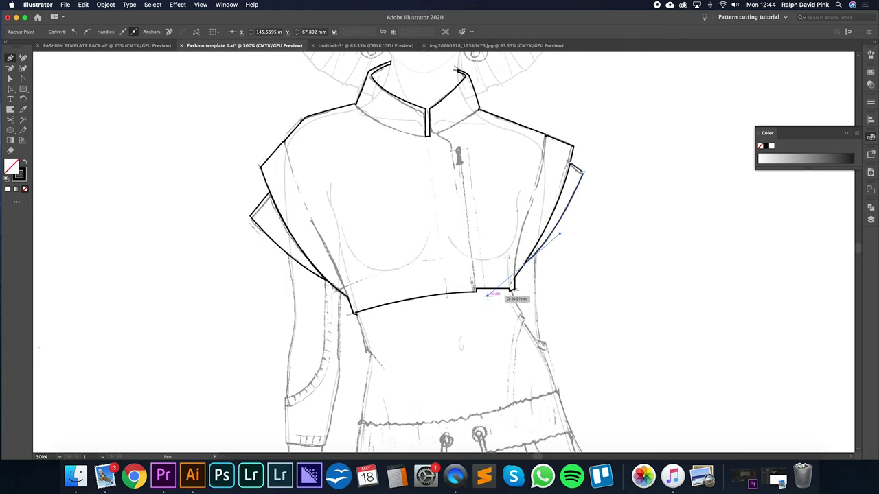
drag(524, 263, 573, 160)
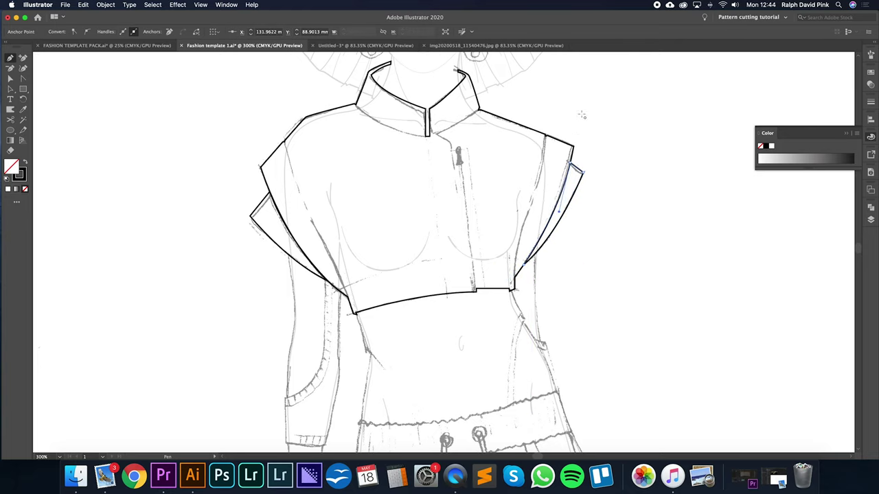
key(v)
click(549, 288)
Draw the waist piece's left edge from the cropped top's lower left corner past the waist, curving down to the trouser waistband.
drag(549, 288, 583, 152)
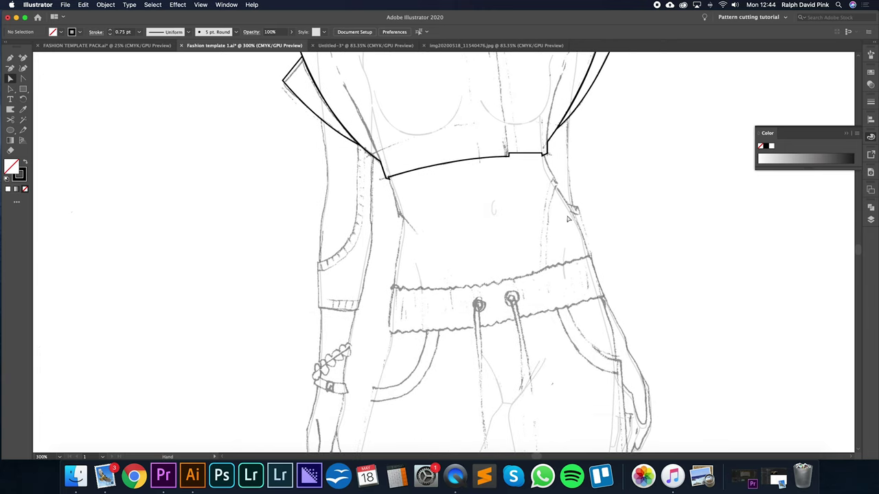
key(super+equal)
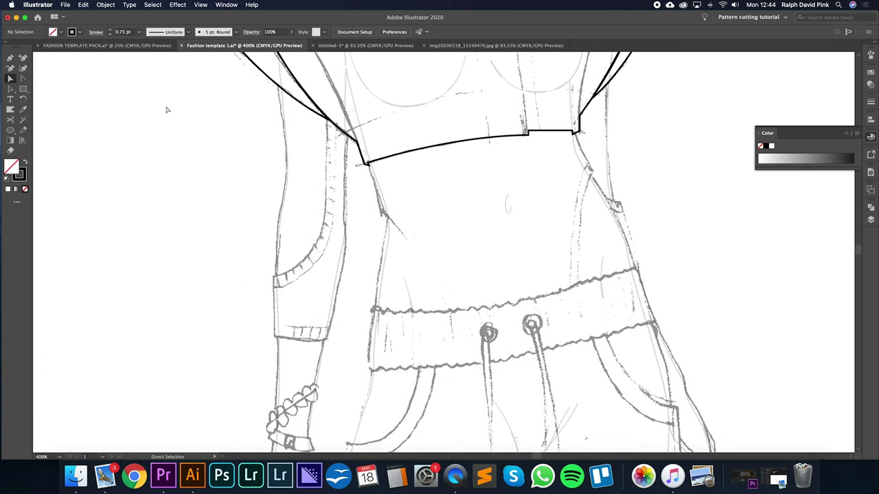
drag(367, 163, 382, 214)
click(383, 214)
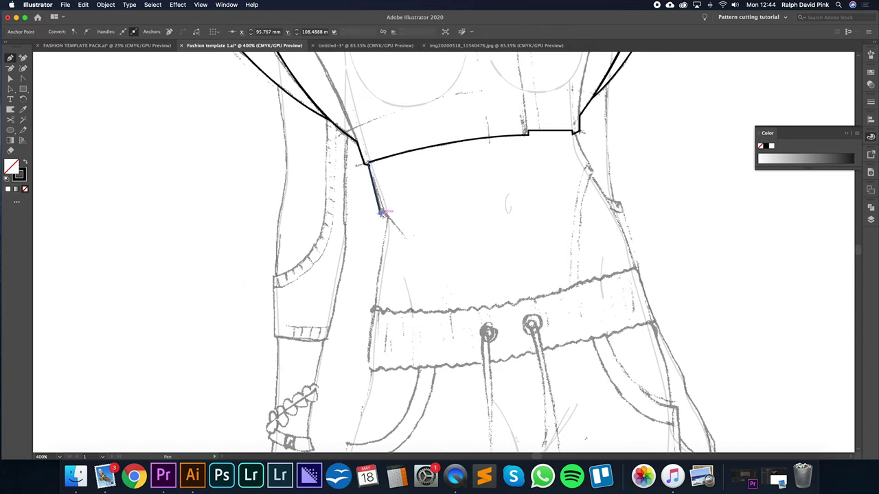
key(super+minus)
drag(448, 219, 406, 156)
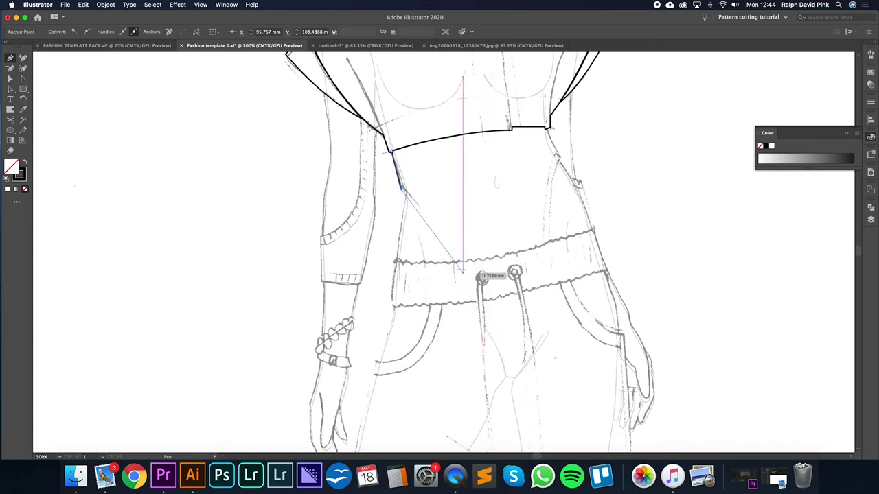
drag(454, 262, 468, 300)
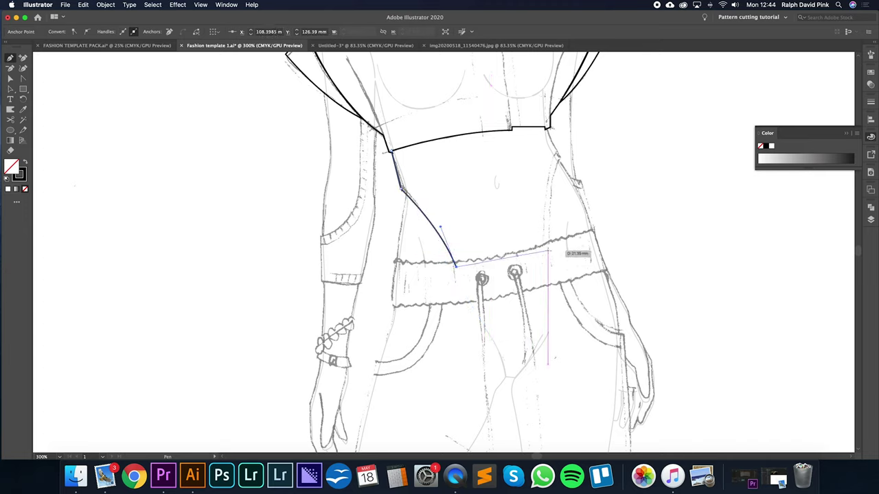
Continue the waist piece's path across the waistband, up the curved right edge to the hip corner and on to the top's hem.
click(548, 251)
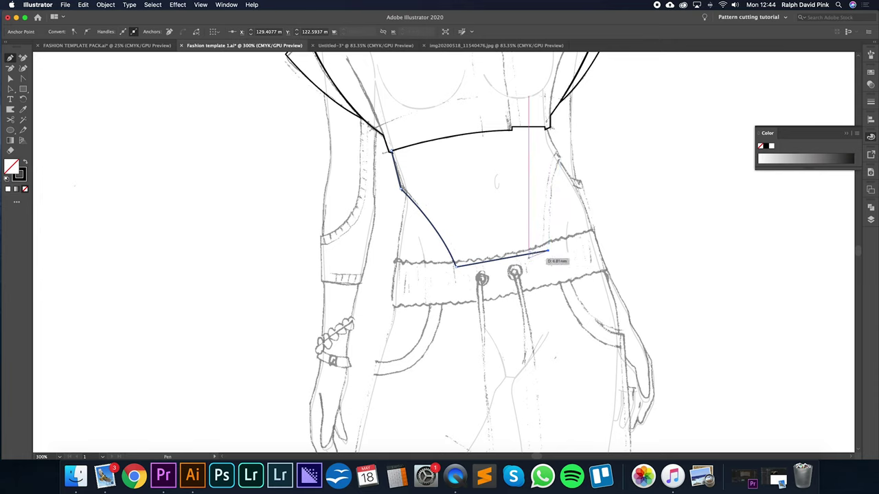
drag(557, 156, 575, 116)
click(546, 125)
drag(542, 118, 543, 117)
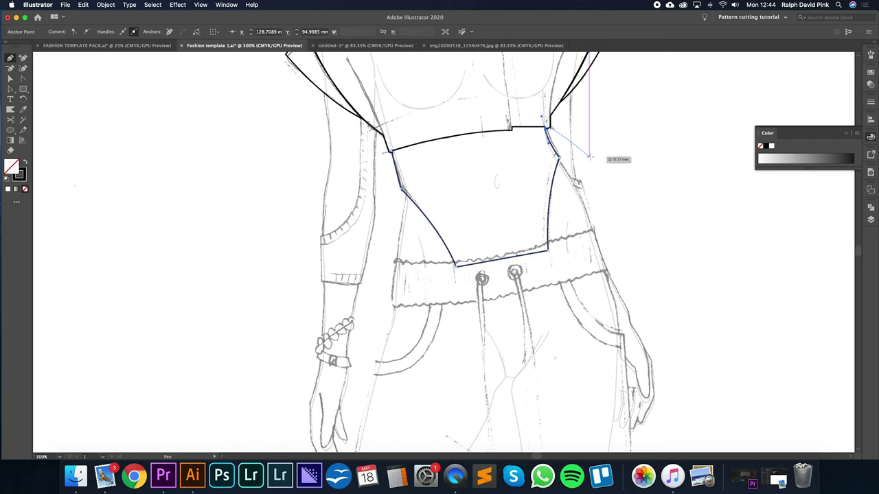
Adjust the right hip corner of the waist piece and the short curve above it with the Direct Selection tool.
key(super+plus)
key(a)
drag(487, 314, 519, 264)
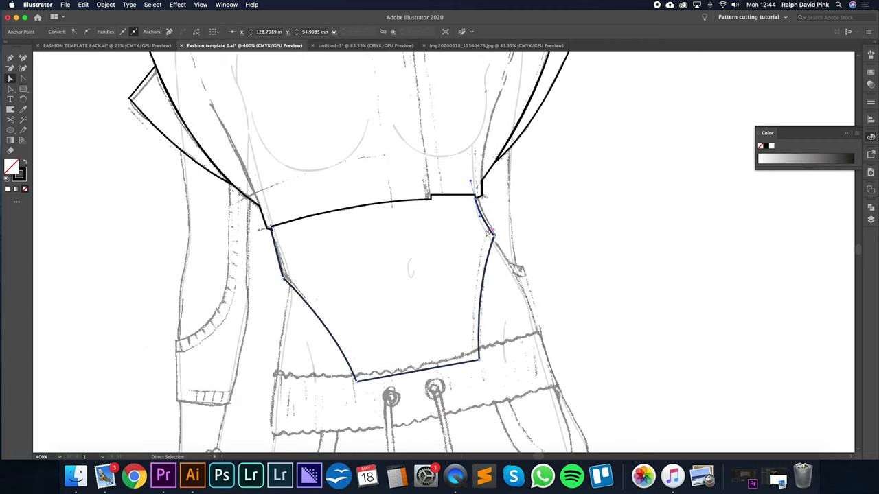
click(491, 237)
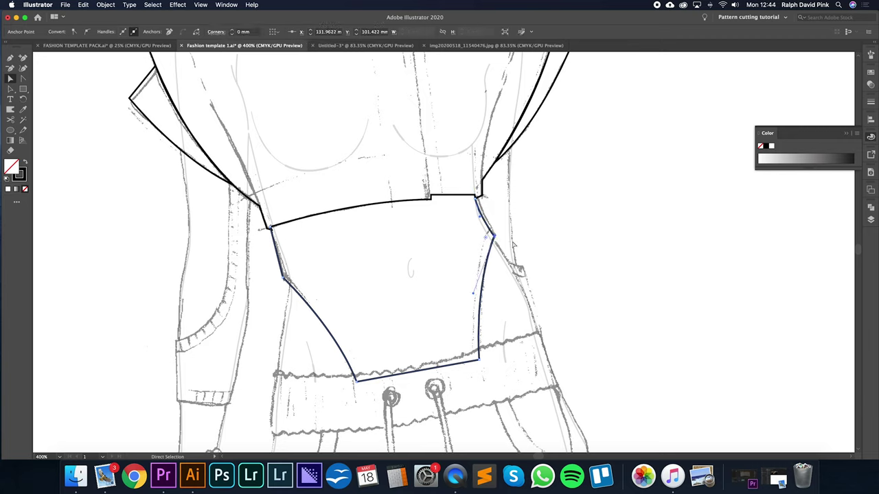
drag(480, 217, 478, 214)
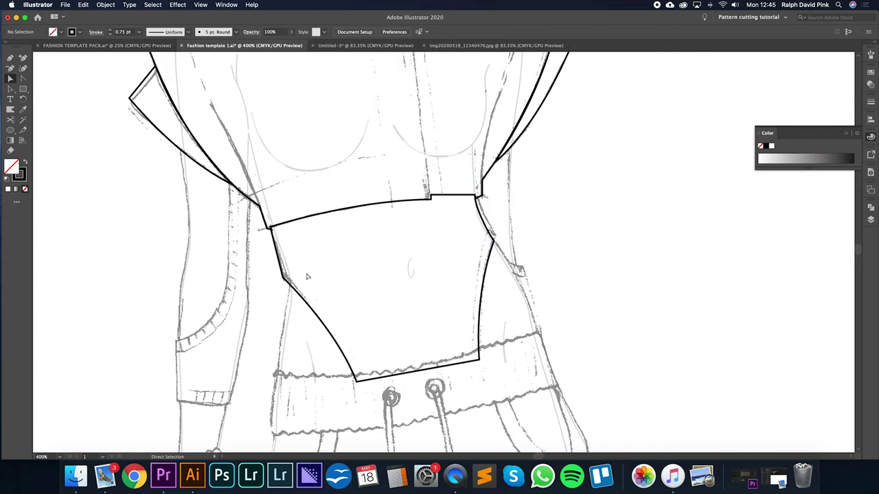
Nudge the waist piece's left waist corner inward and curve the short edge above it with the Anchor Point tool.
click(286, 277)
key(Right)
key(Right)
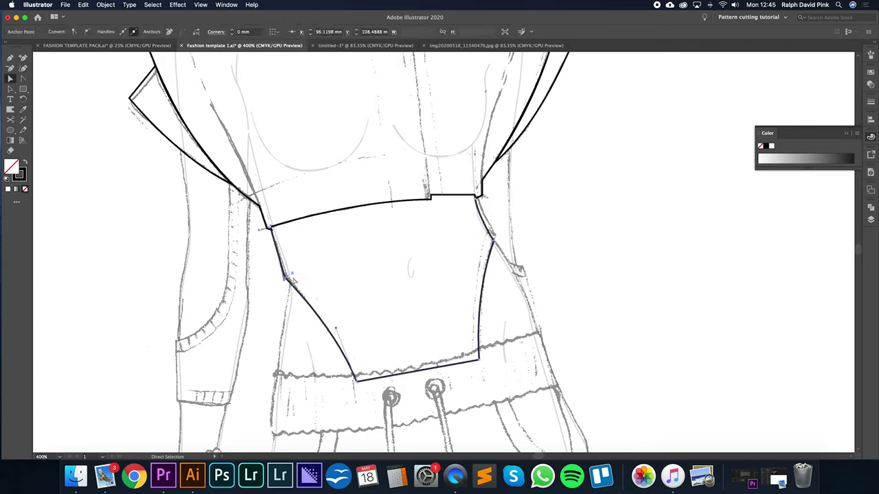
key(shift+c)
mouse_move(287, 278)
mouse_down()
mouse_move(289, 295)
mouse_move(290, 277)
mouse_up()
Extend the waist piece's path up behind the cropped top's hem, run it across to the left corner, close it and deselect.
key(p)
click(476, 198)
click(473, 172)
click(297, 200)
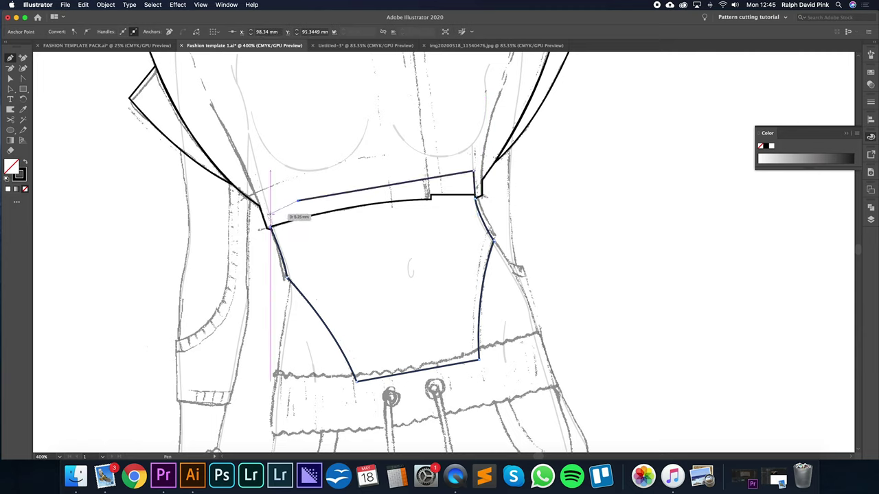
click(270, 217)
key(super+minus)
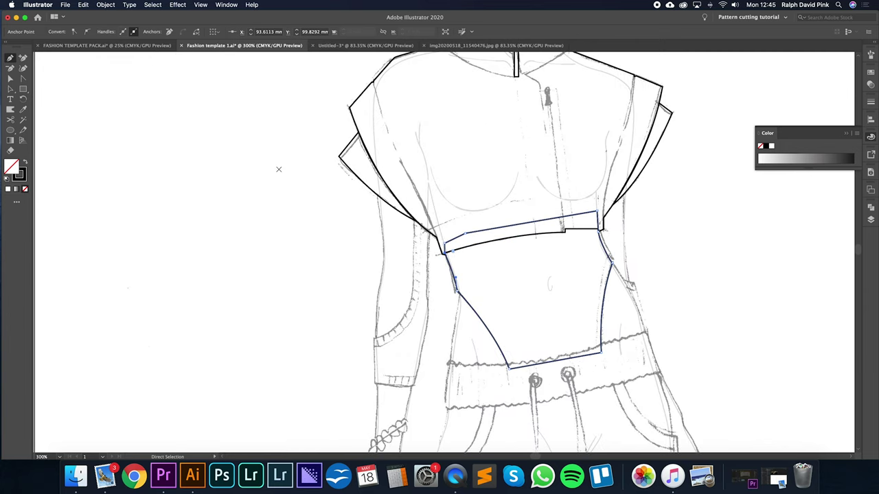
drag(437, 234, 345, 241)
key(v)
click(599, 280)
Collapse the floating Color panel to clear the canvas.
drag(587, 291, 561, 218)
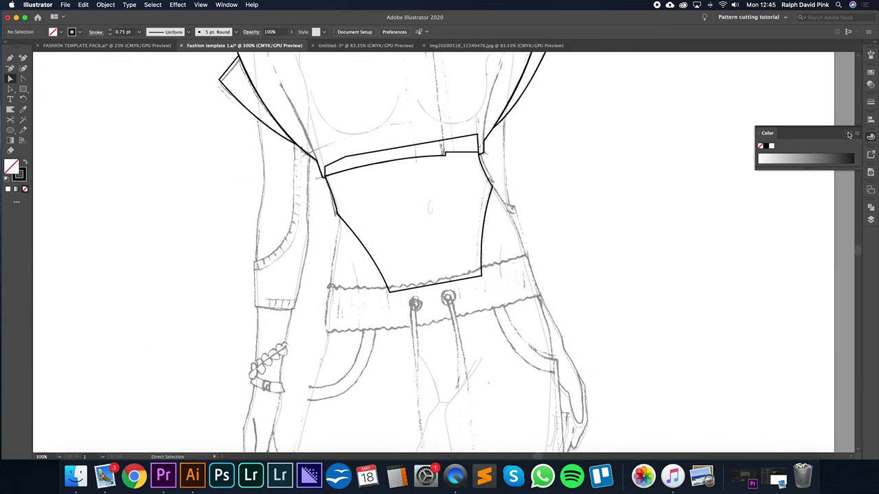
click(848, 135)
scroll(618, 233, up, 5)
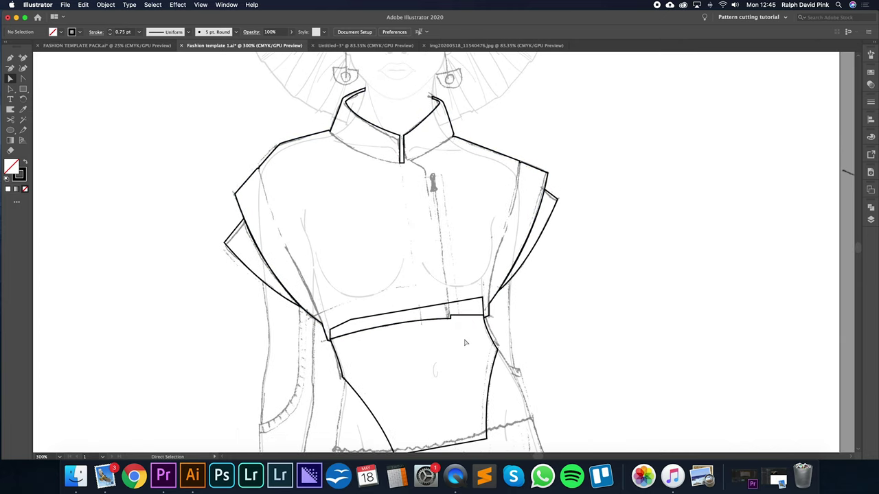
Try filling the cropped top with white and bringing it to the front of the stacking order.
click(482, 299)
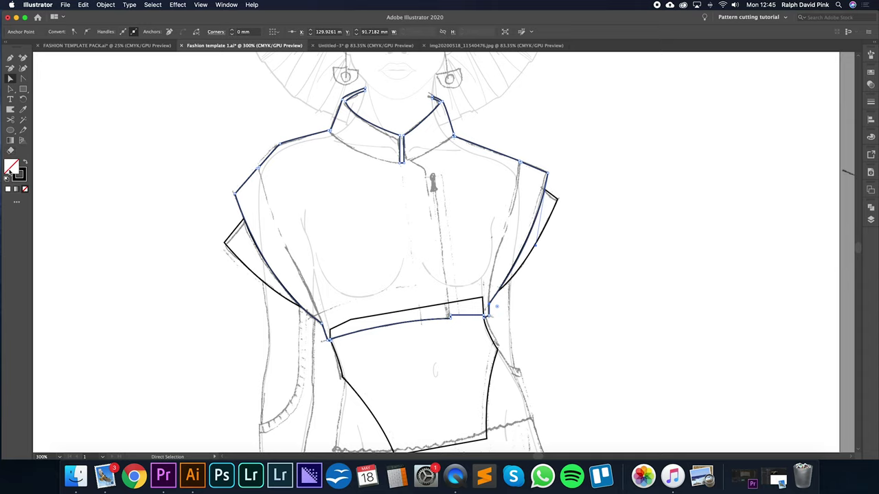
double_click(14, 168)
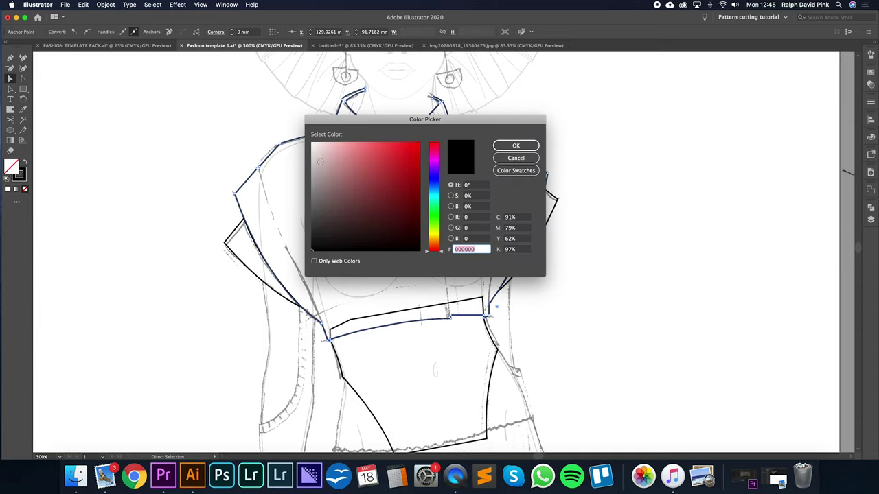
click(514, 145)
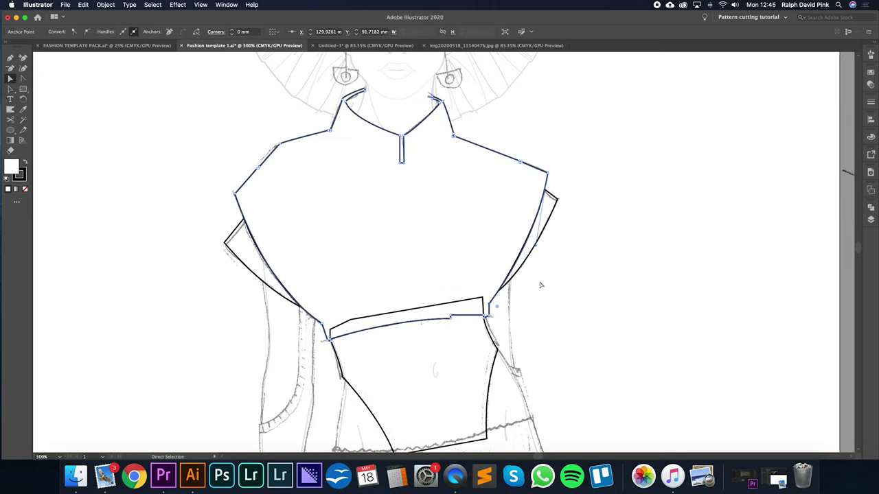
click(592, 208)
key(v)
click(475, 173)
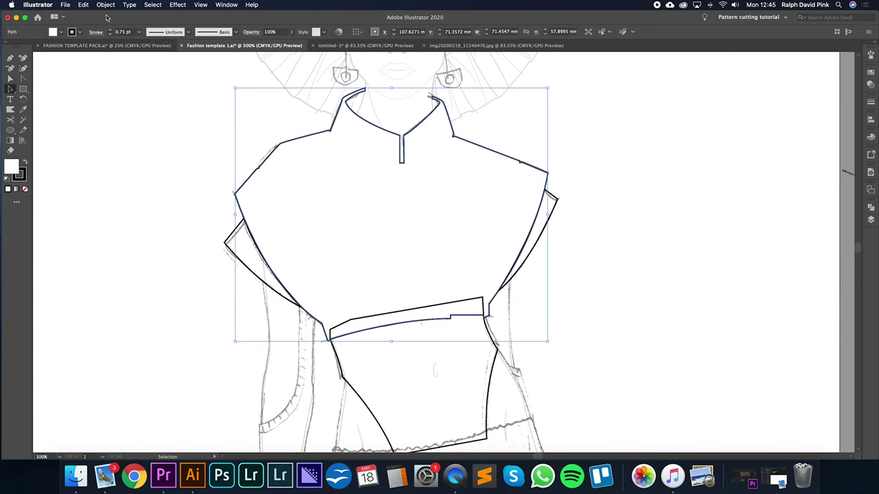
click(104, 5)
mouse_move(117, 24)
click(207, 24)
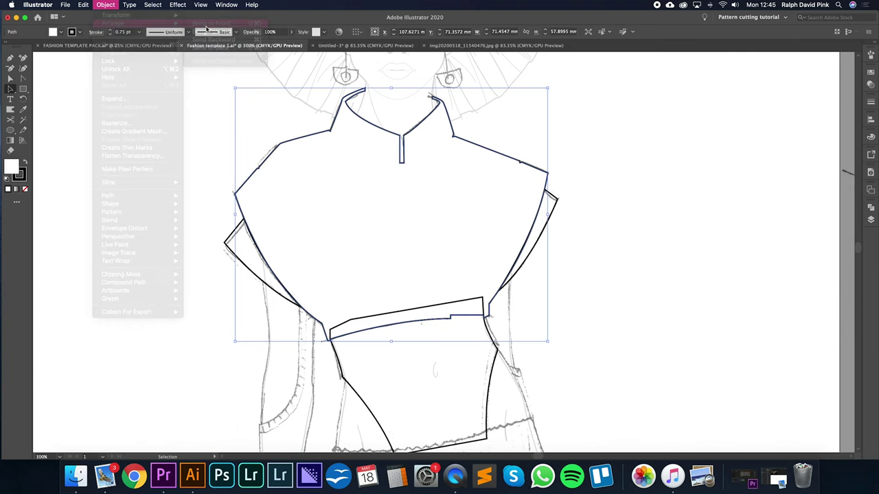
Undo the cropped top's reordering and its white fill, and deselect it.
scroll(460, 286, down, 5)
key(a)
key(super+z)
key(super+z)
click(538, 233)
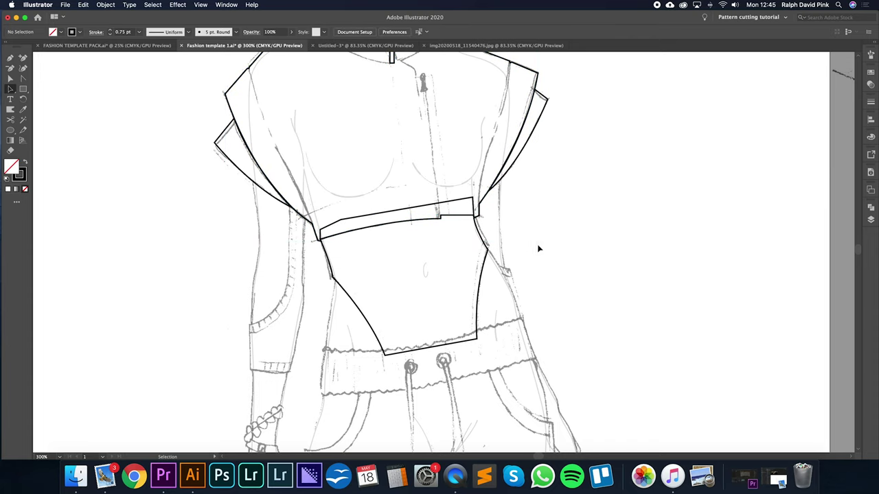
Trace the waistband's upper edge with the Pen tool as one curved segment spanning about 46 mm between its corners.
drag(550, 287, 546, 232)
scroll(546, 231, down, 5)
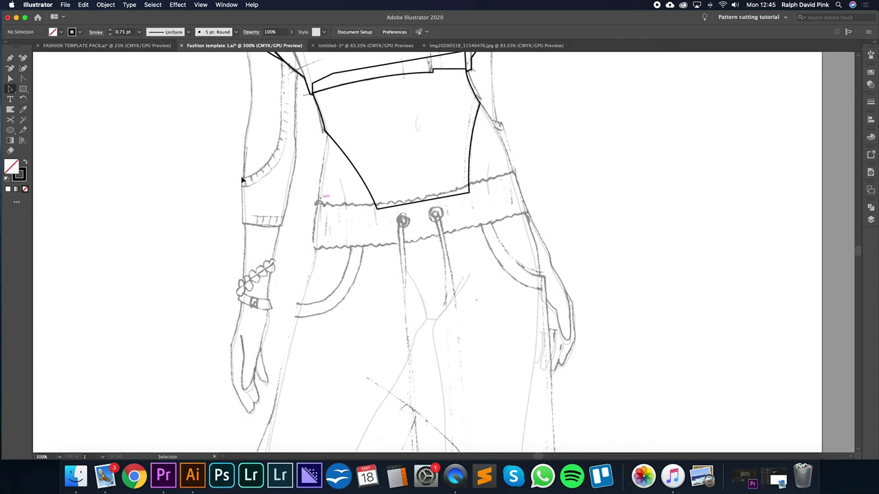
click(10, 58)
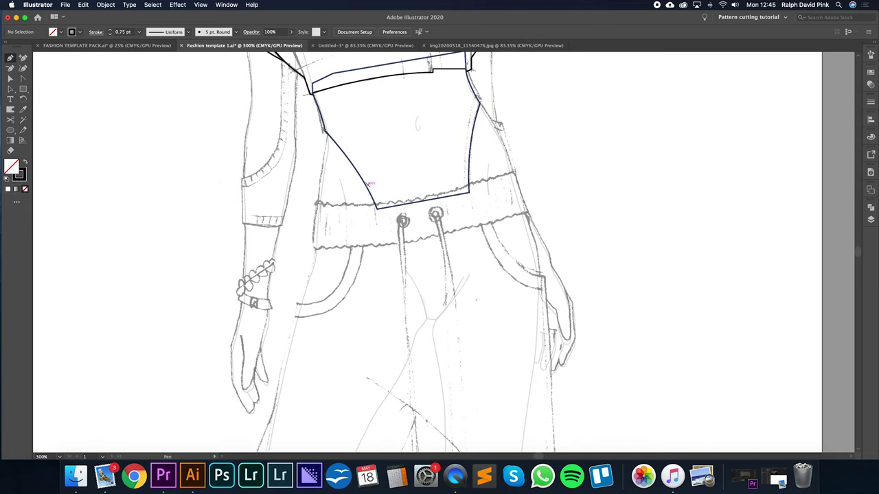
key(super+equal)
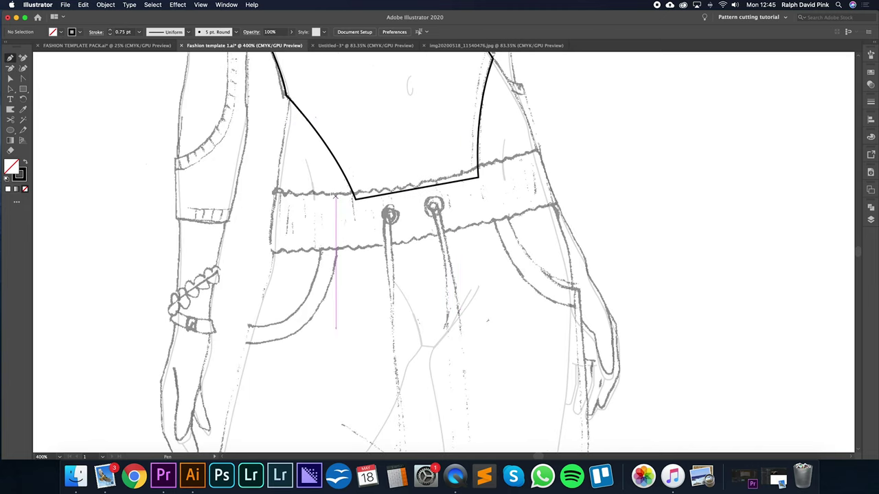
click(274, 193)
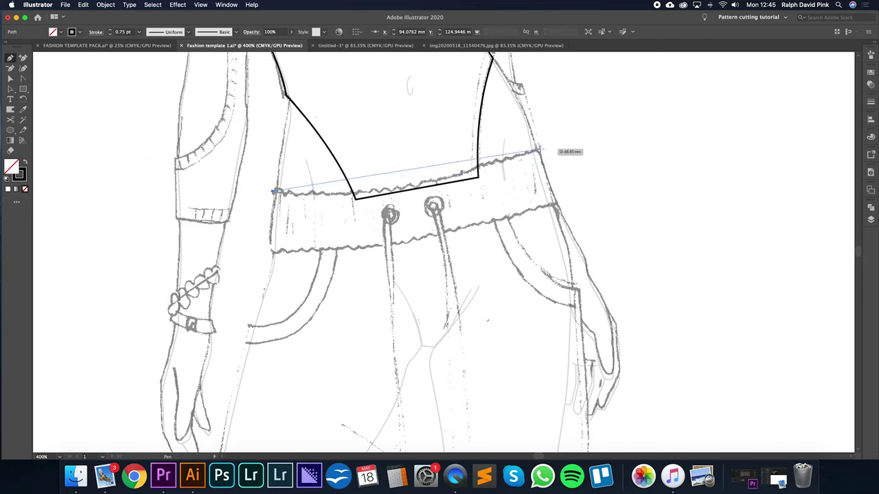
drag(540, 150, 679, 95)
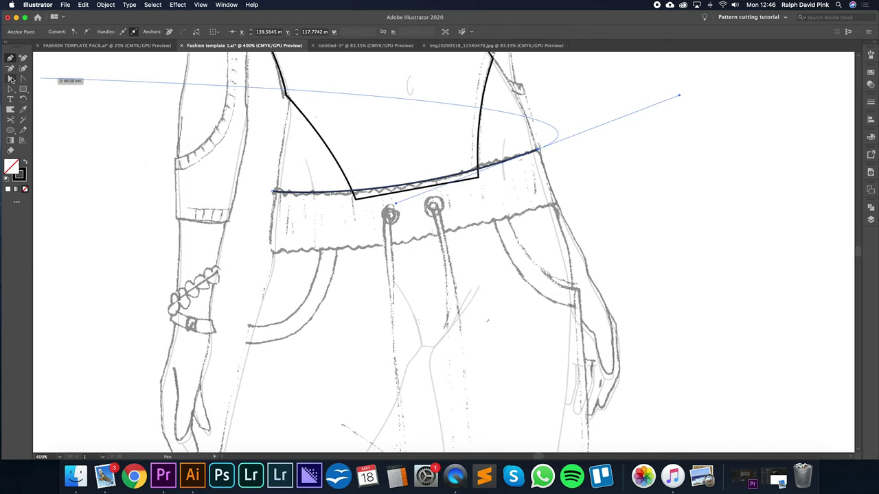
Apply a Zig Zag effect to the upper waistband edge with 0.2 mm absolute size, 60 ridges per segment and smooth points.
click(9, 79)
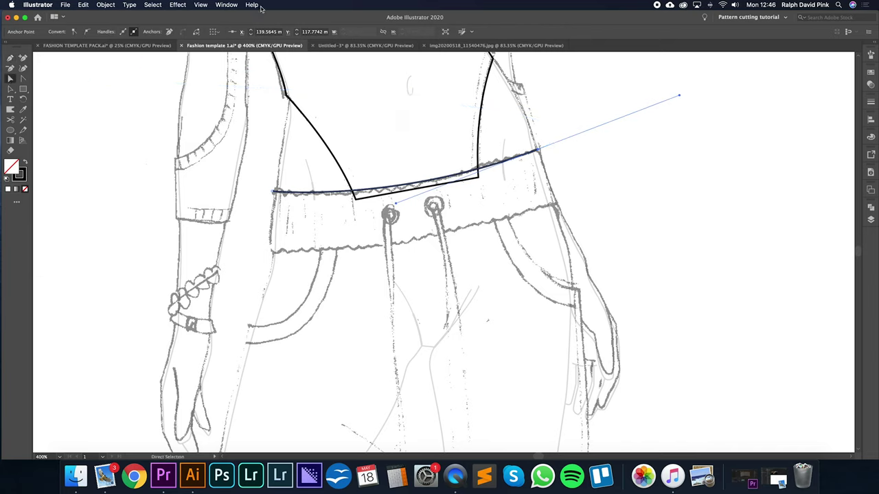
click(179, 5)
mouse_move(193, 83)
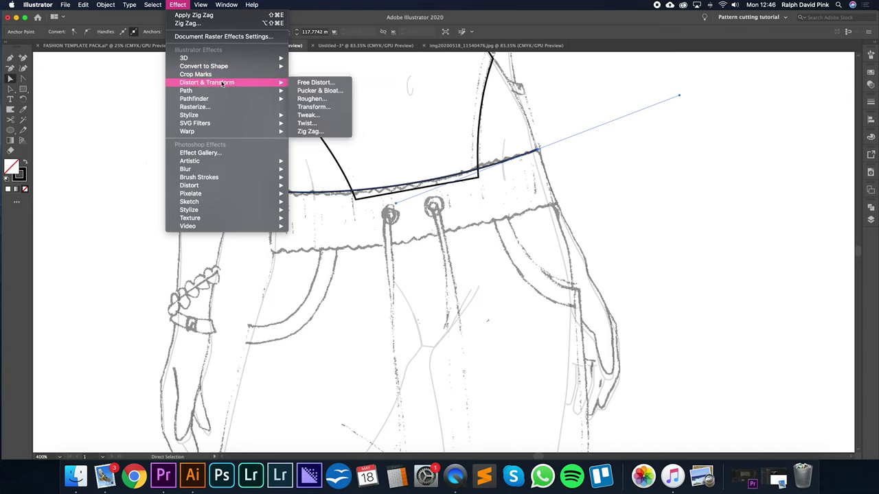
click(309, 132)
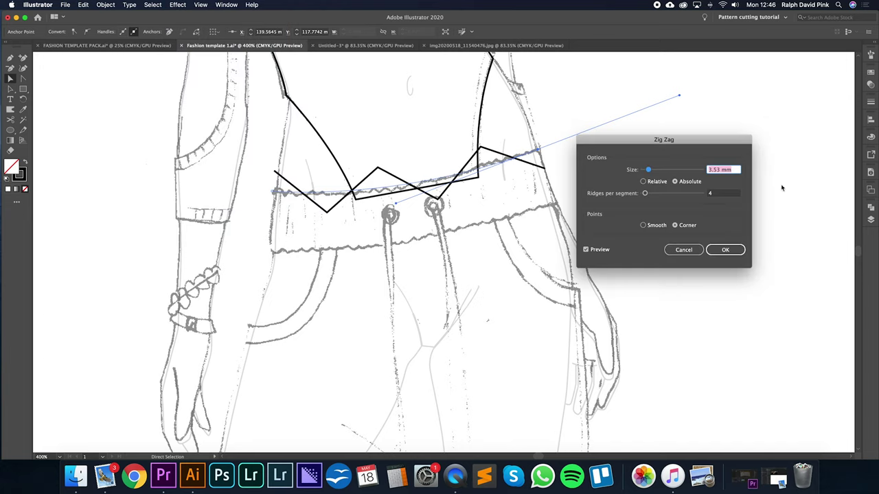
click(720, 170)
text(0.3)
click(718, 193)
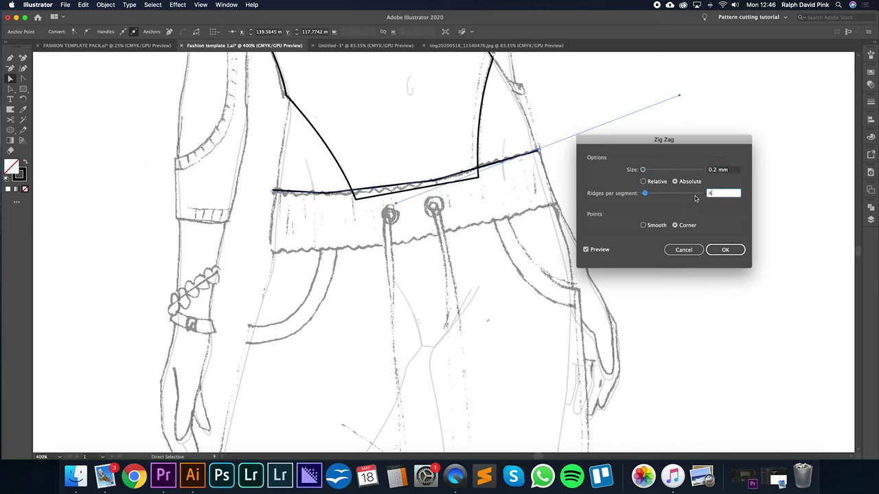
drag(645, 194, 677, 194)
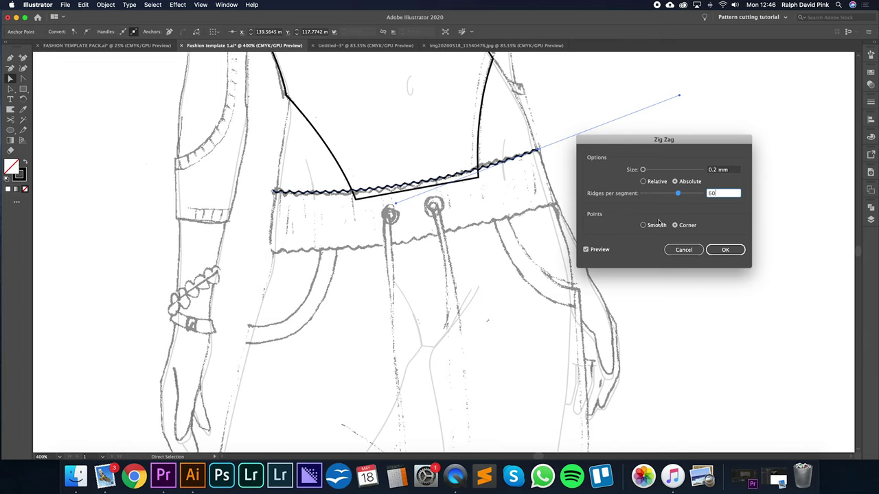
click(643, 227)
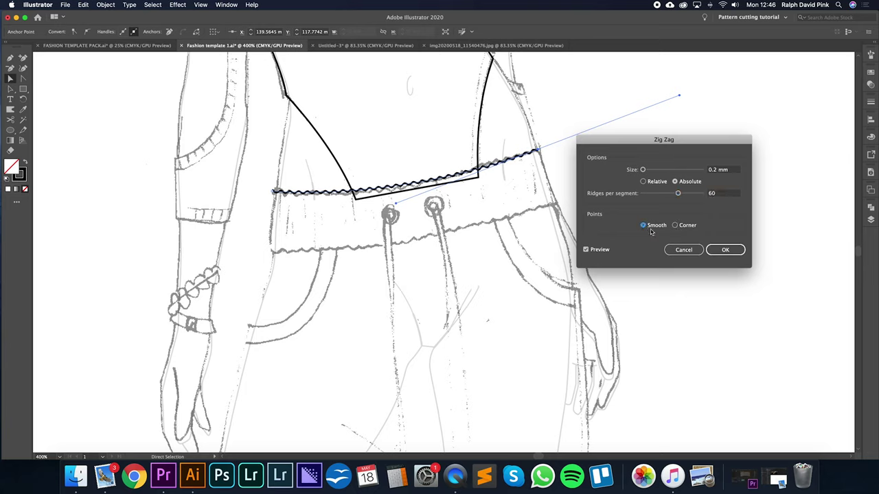
click(725, 250)
Trace the waistband's lower edge as one curved segment, apply the same Zig Zag effect to it and deselect.
click(10, 59)
click(269, 250)
drag(555, 206, 688, 148)
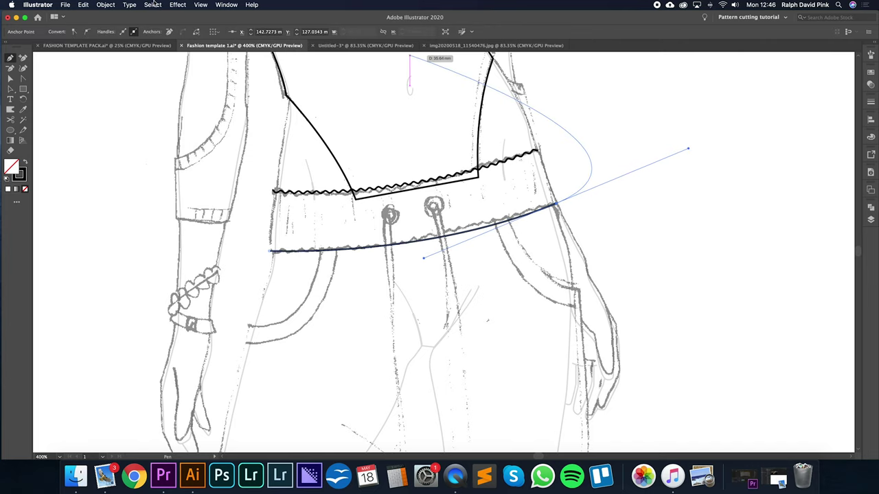
click(179, 5)
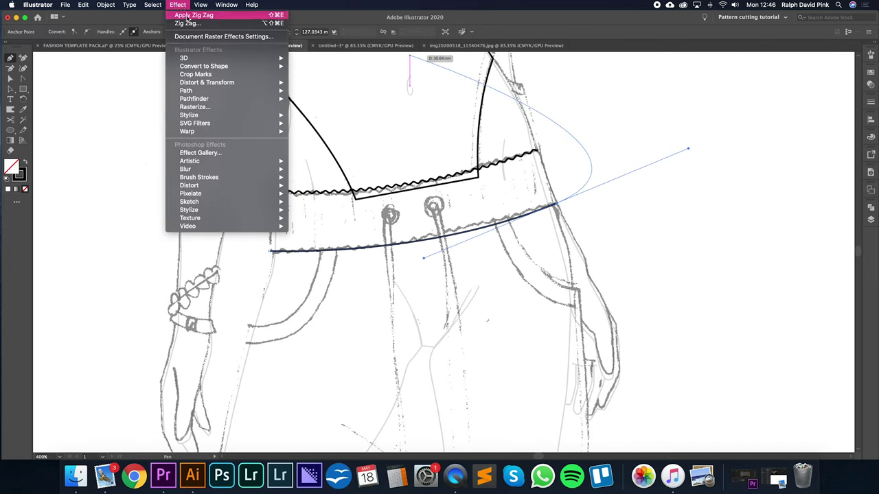
click(187, 15)
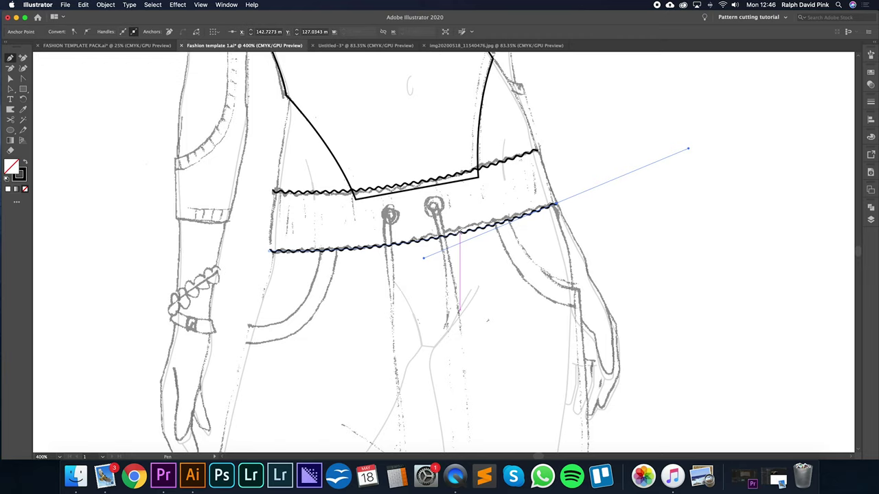
click(9, 79)
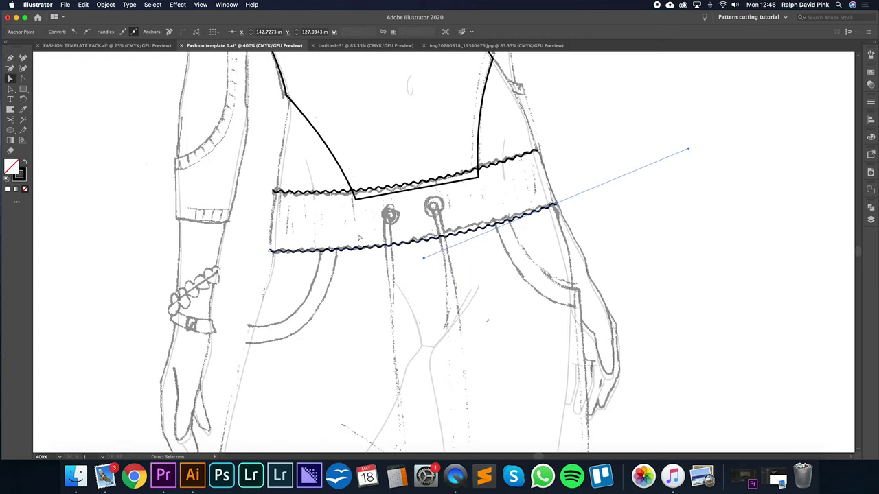
click(601, 167)
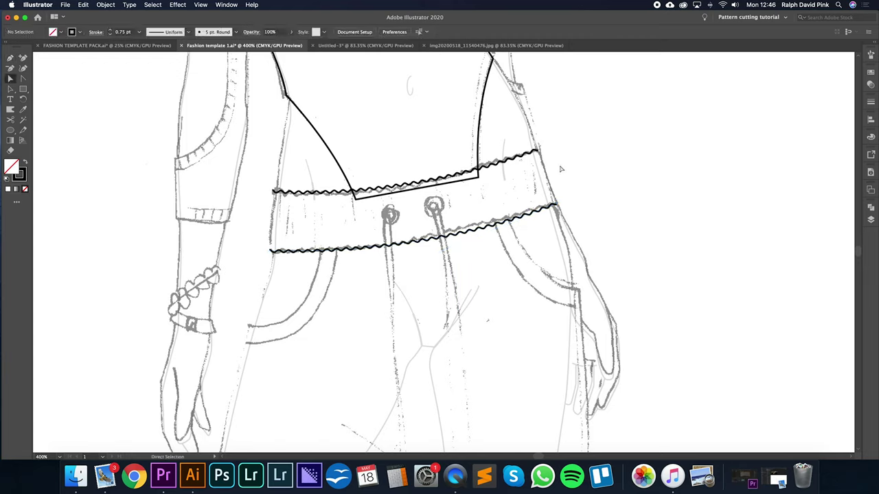
Select both wavy waistband edges and expand their appearance into editable paths.
click(519, 161)
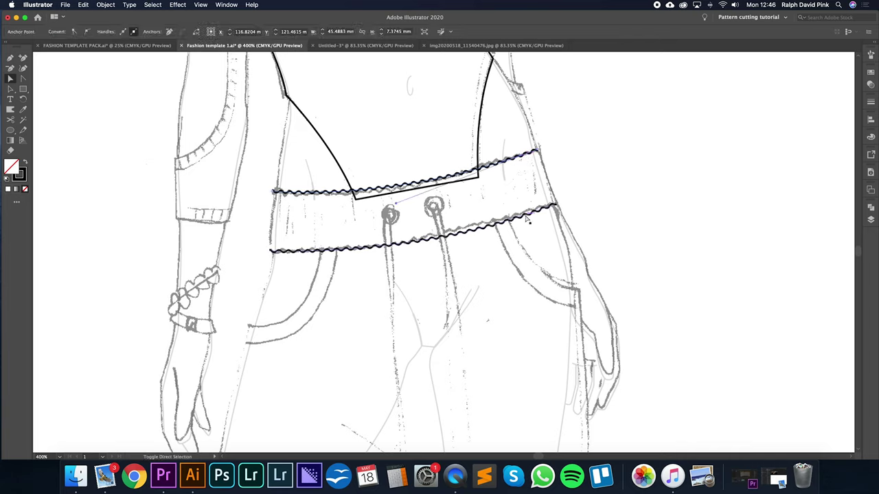
shift+click(475, 229)
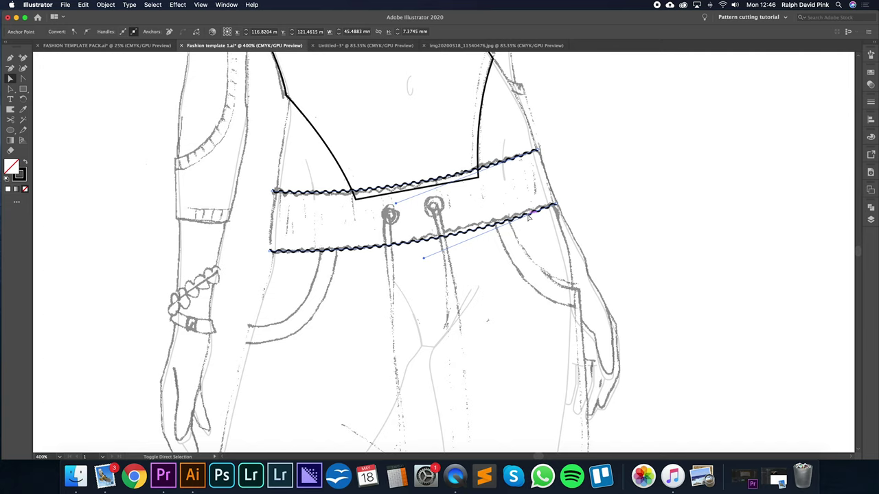
click(105, 5)
click(129, 107)
click(572, 160)
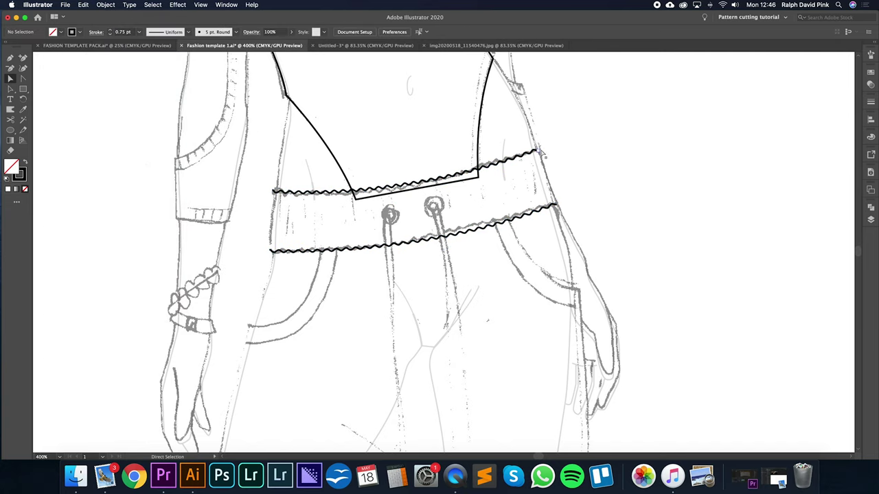
Join the right ends of the upper and lower waistband edges with a straight Pen tool segment.
click(538, 150)
key(v)
key(super+plus)
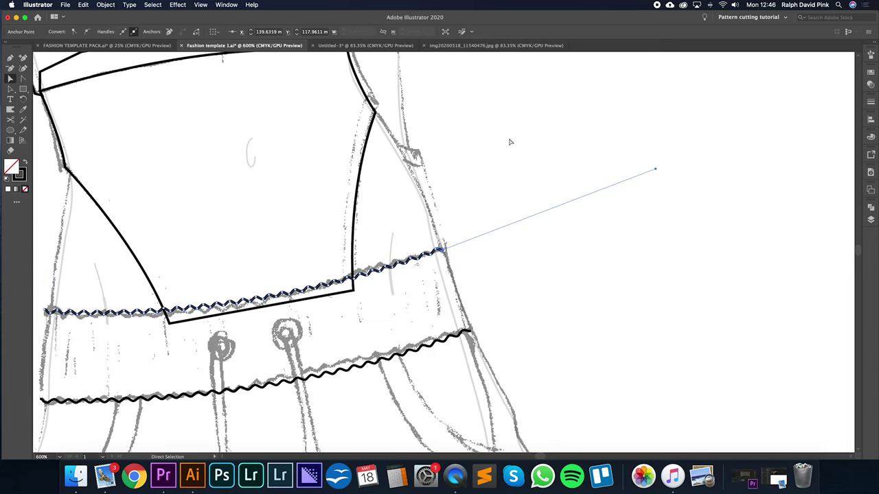
drag(482, 244, 561, 183)
click(10, 59)
click(521, 188)
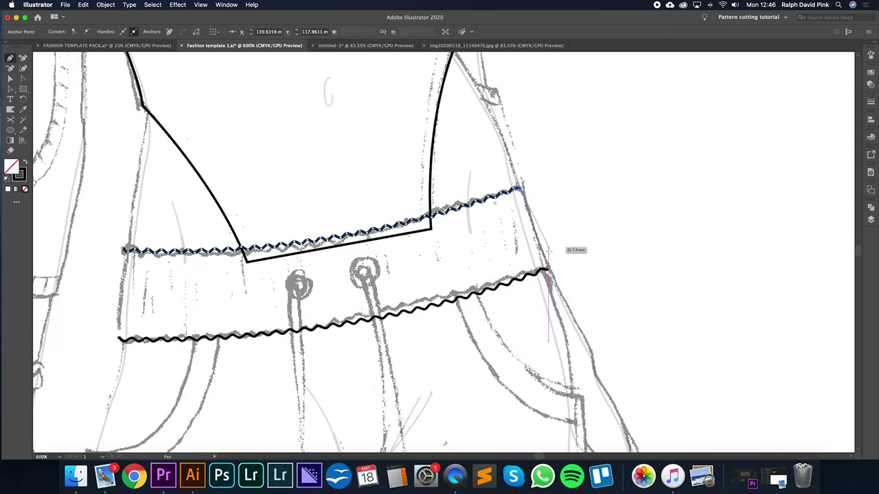
click(548, 269)
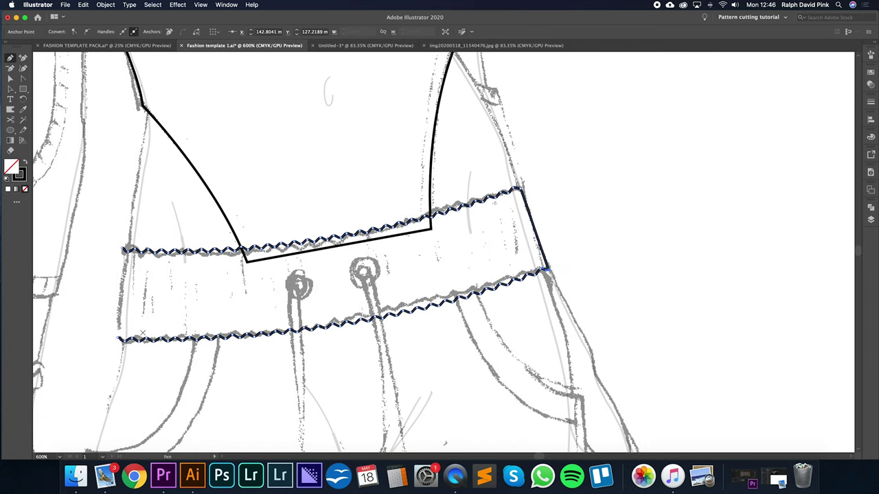
Close the waistband outline with a straight segment between its two left ends and deselect.
right_click(121, 338)
click(114, 314)
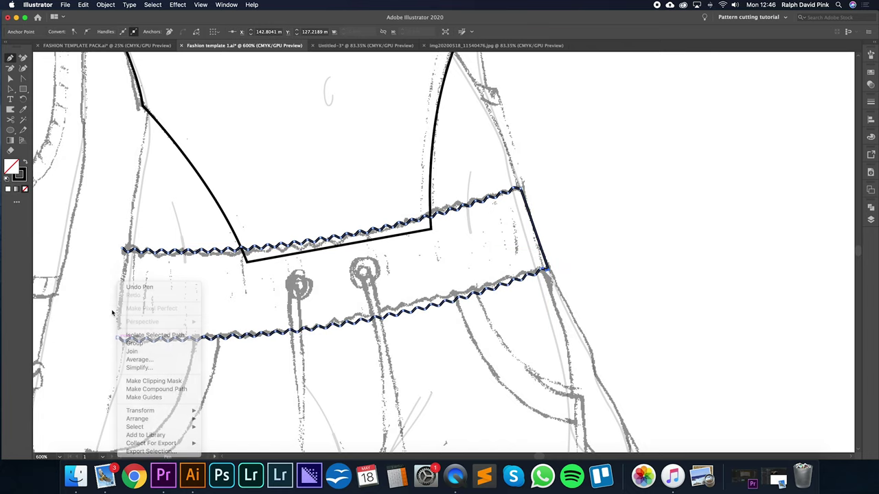
click(121, 338)
click(121, 249)
key(v)
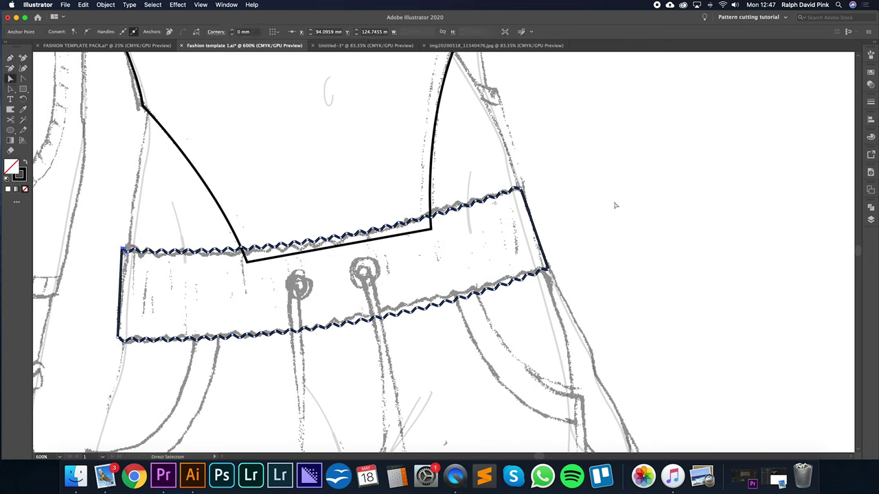
click(617, 206)
Fill the closed waistband shape with white (ffffff) and deselect it.
key(a)
click(535, 218)
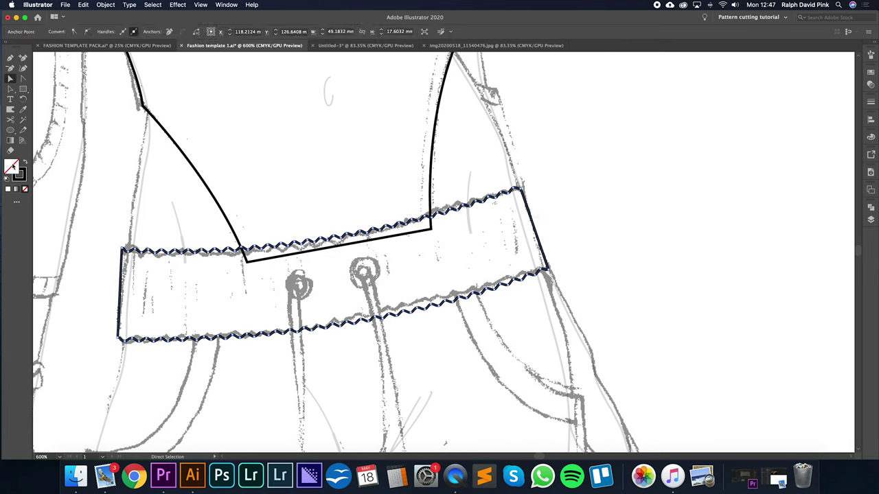
double_click(12, 166)
click(325, 155)
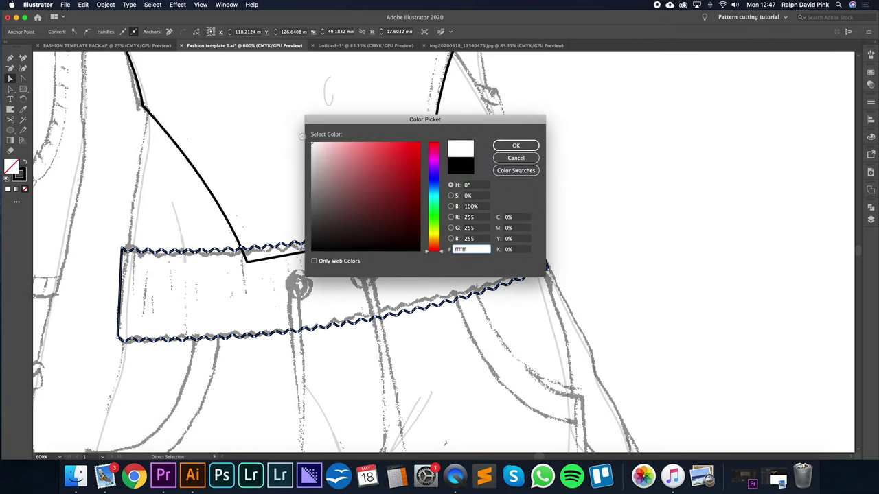
click(509, 148)
click(609, 218)
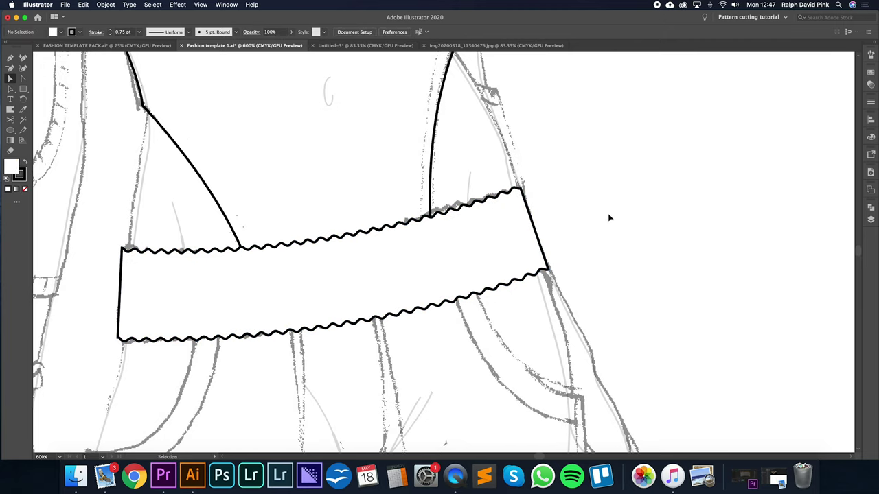
Undo the white fill of the waistband.
key(super+z)
click(578, 221)
key(super+equal)
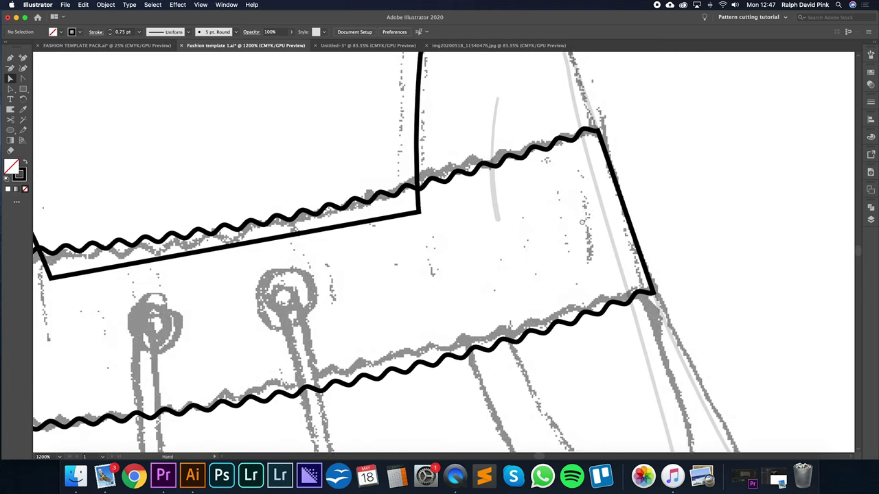
drag(582, 222, 499, 264)
Smooth the upper and lower corner anchors at the waistband's right end and add an anchor between them to shape the edge.
click(533, 224)
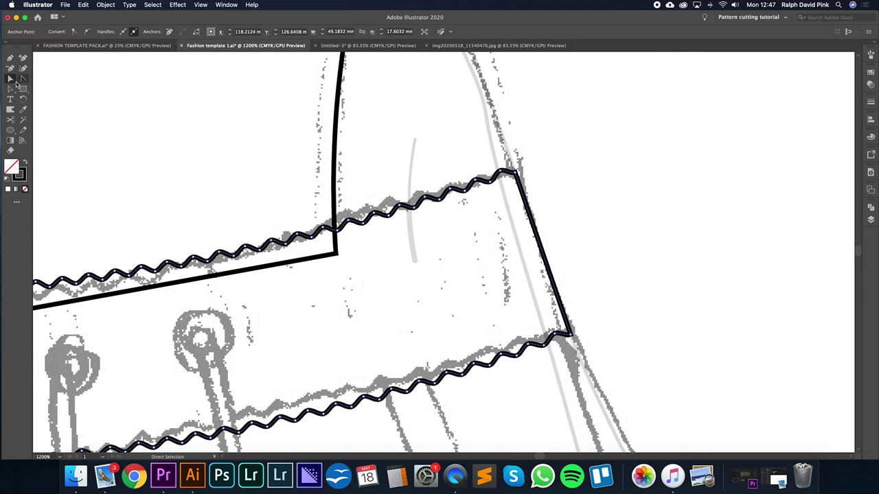
click(24, 80)
mouse_move(519, 170)
mouse_down()
mouse_move(536, 175)
mouse_move(507, 173)
mouse_up()
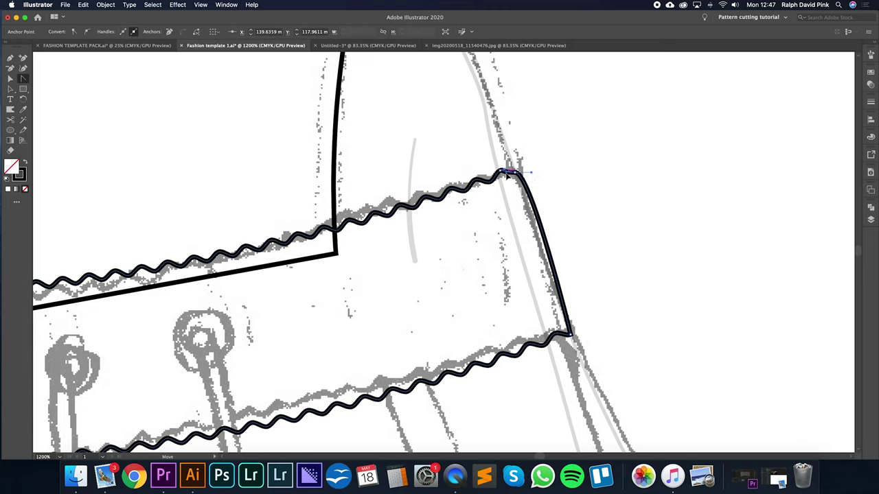
drag(571, 334, 579, 324)
key(plus)
key(super+z)
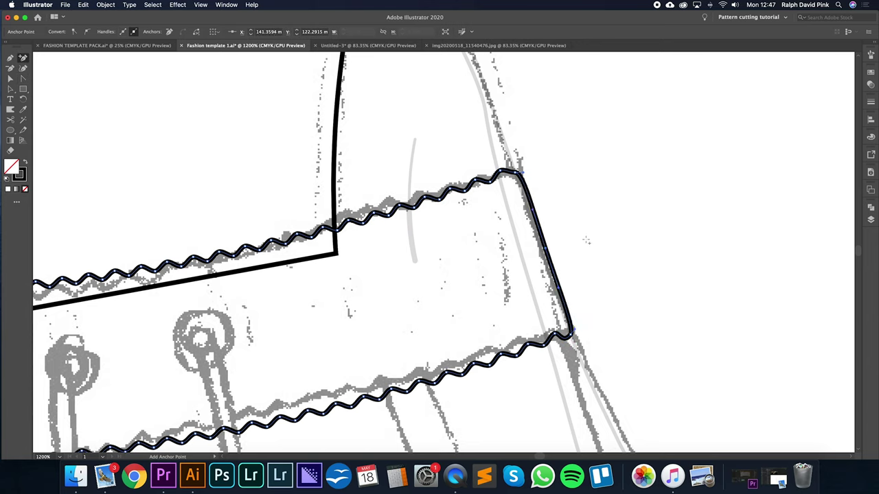
Round both corners at the waistband's left end, add a middle anchor, nudge it inward to curve the edge, and deselect.
key(super+minus)
key(super+minus)
key(v)
drag(254, 283, 557, 213)
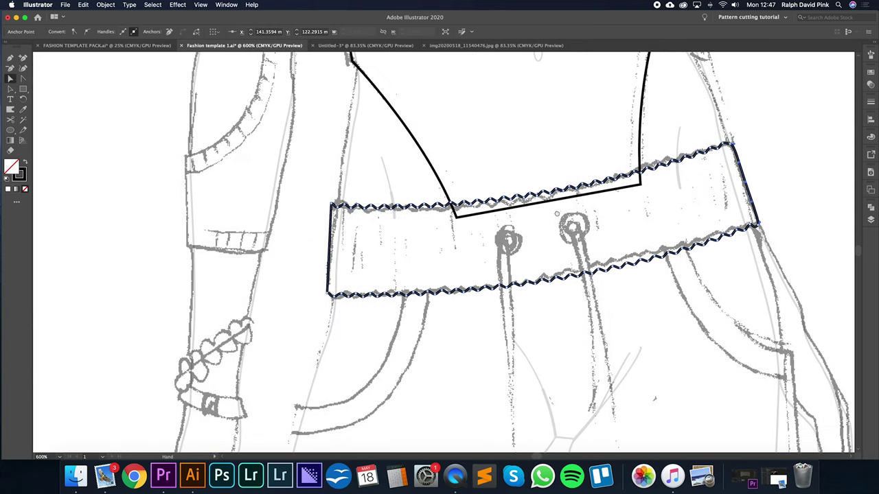
key(super+shift+a)
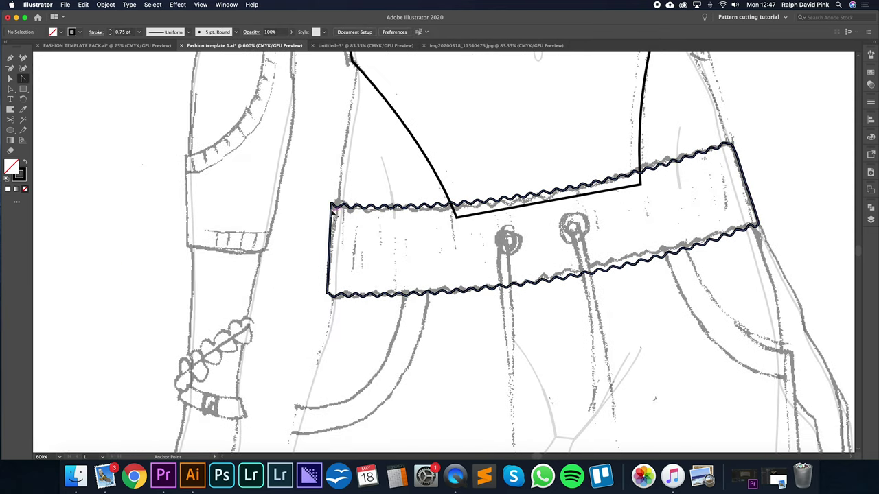
click(333, 205)
drag(338, 199, 338, 199)
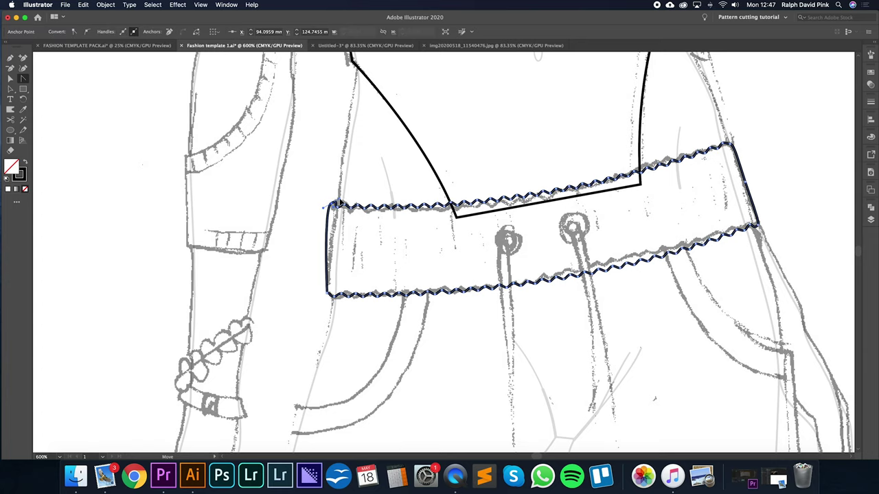
drag(329, 294, 324, 294)
key(plus)
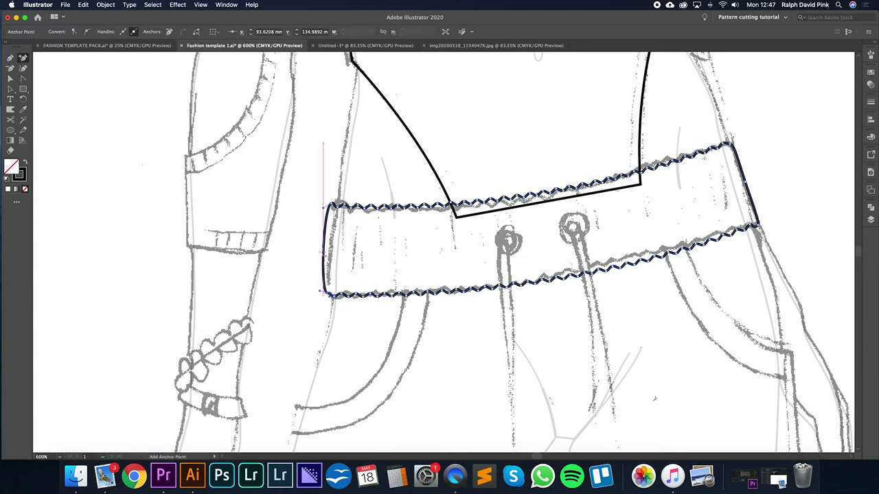
key(Right)
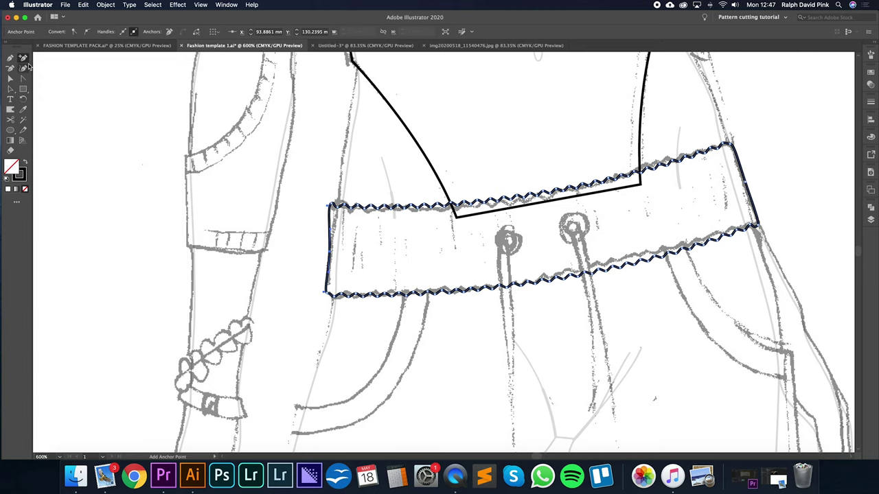
click(10, 79)
click(428, 245)
key(super+minus)
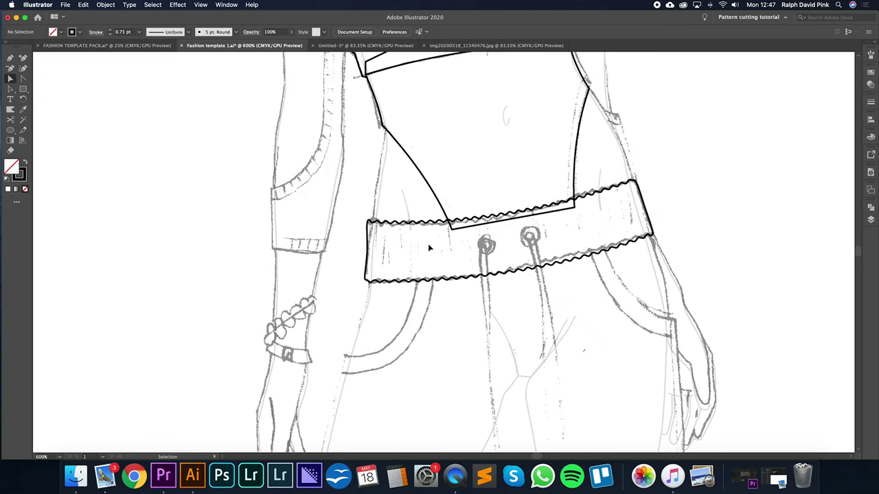
Start the trouser outline with the Pen tool at the waistband's lower left end, tracing the hip and the notch at the pocket.
scroll(428, 244, down, 3)
scroll(423, 149, down, 3)
key(super+minus)
key(space)
drag(424, 149, 395, 207)
click(10, 59)
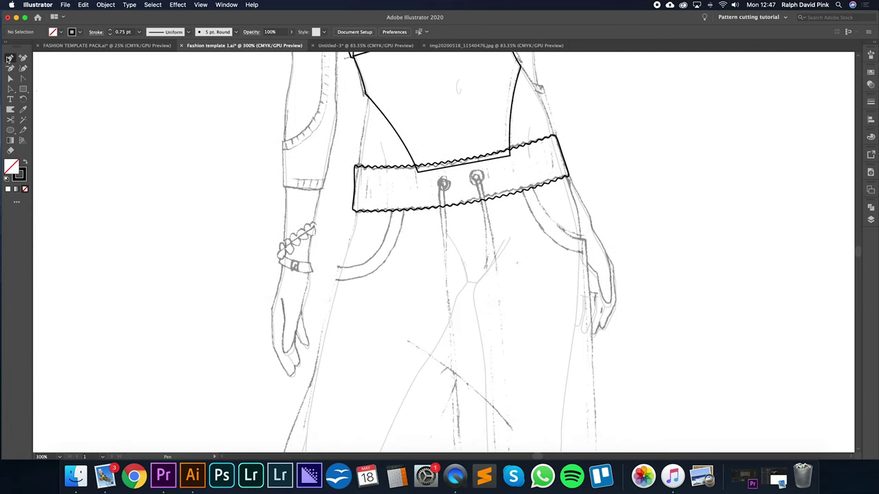
scroll(445, 272, down, 3)
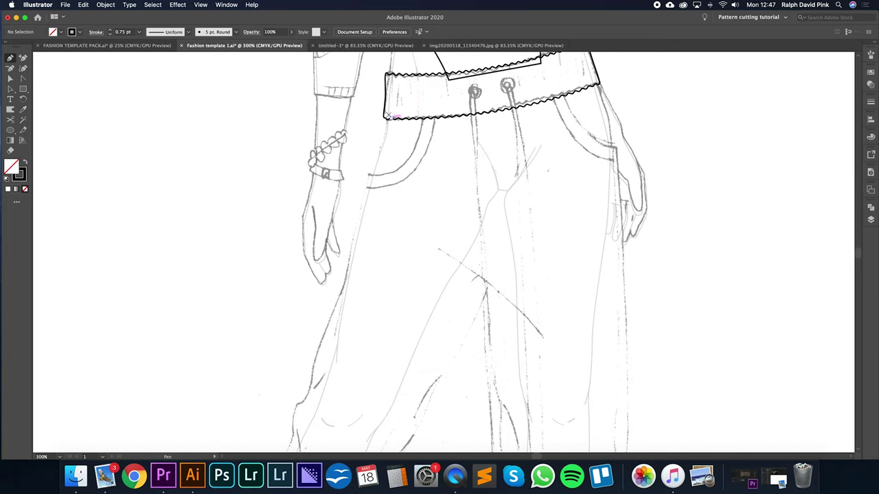
click(388, 113)
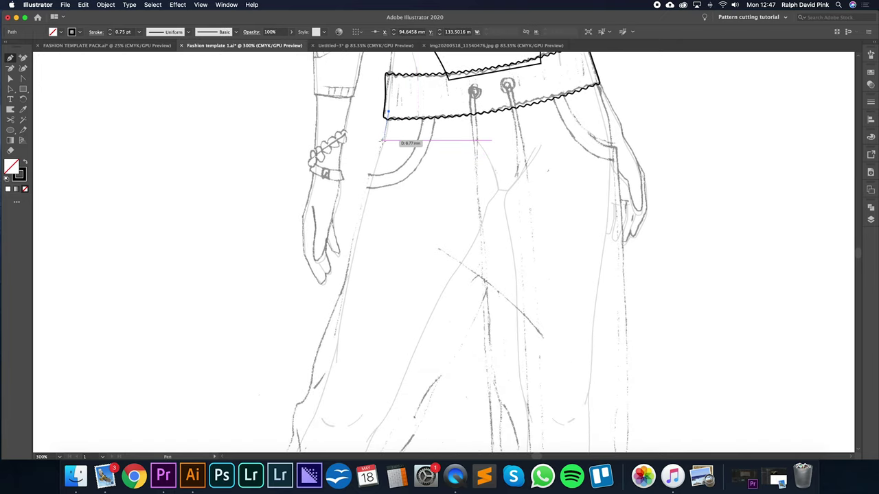
drag(383, 142, 380, 149)
key(super+plus)
key(super+plus)
key(super+plus)
click(439, 246)
click(427, 248)
drag(405, 344, 403, 359)
Continue the trouser outline down the left leg's outer edge, around the knee folds and across its hem above the cuff.
key(super+minus)
key(space)
key(super+minus)
key(super+minus)
drag(436, 198, 431, 212)
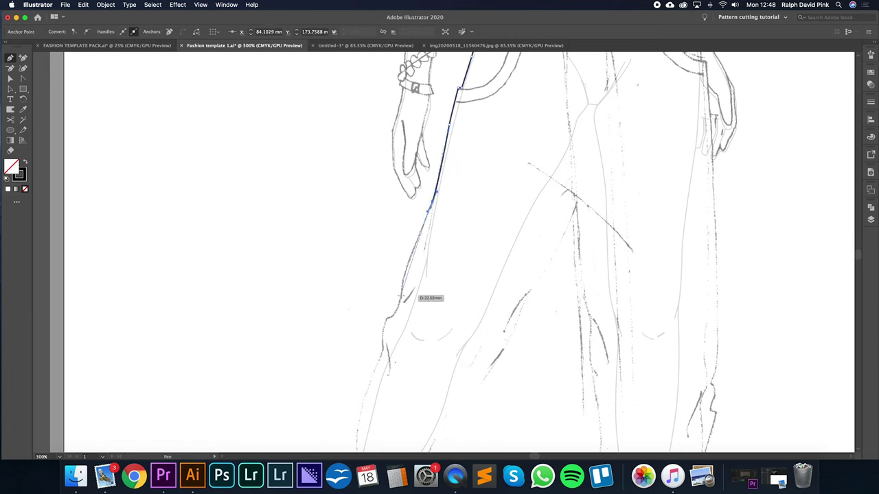
drag(402, 294, 400, 302)
drag(387, 317, 384, 328)
drag(419, 266, 415, 274)
drag(397, 314, 396, 325)
drag(396, 375, 406, 389)
drag(436, 395, 445, 410)
Trace the left leg's inner edge from the hem up to the crotch point.
drag(493, 324, 496, 308)
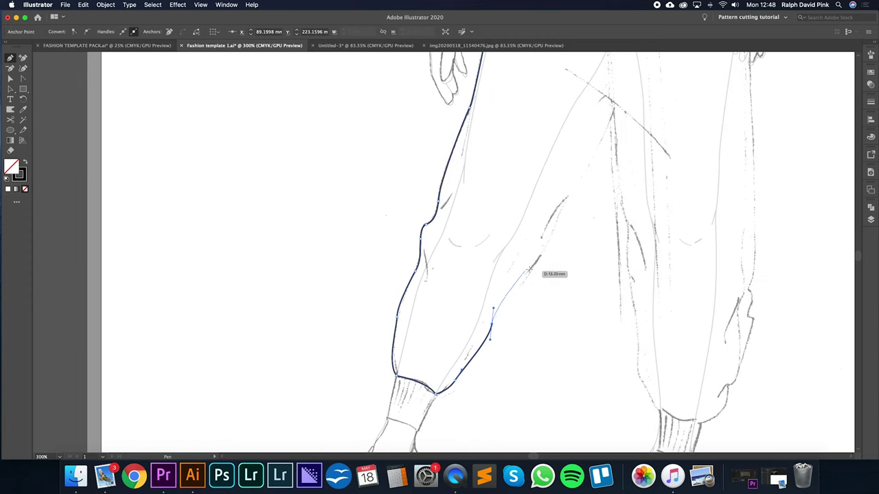
drag(537, 263, 543, 250)
drag(563, 205, 575, 195)
click(569, 160)
Trace the right leg's inner edge down from the crotch and curve the outline across its hem.
drag(569, 226, 573, 245)
scroll(575, 247, down, 3)
drag(581, 212, 579, 257)
drag(591, 278, 591, 299)
drag(612, 357, 619, 362)
drag(633, 370, 666, 377)
Trace the right leg's outer edge up past the folds and pocket corner to the waistband, closing the trouser outline.
drag(682, 336, 691, 328)
click(705, 268)
scroll(707, 212, up, 3)
drag(703, 239, 690, 197)
scroll(689, 197, up, 5)
drag(649, 171, 646, 152)
drag(631, 109, 624, 90)
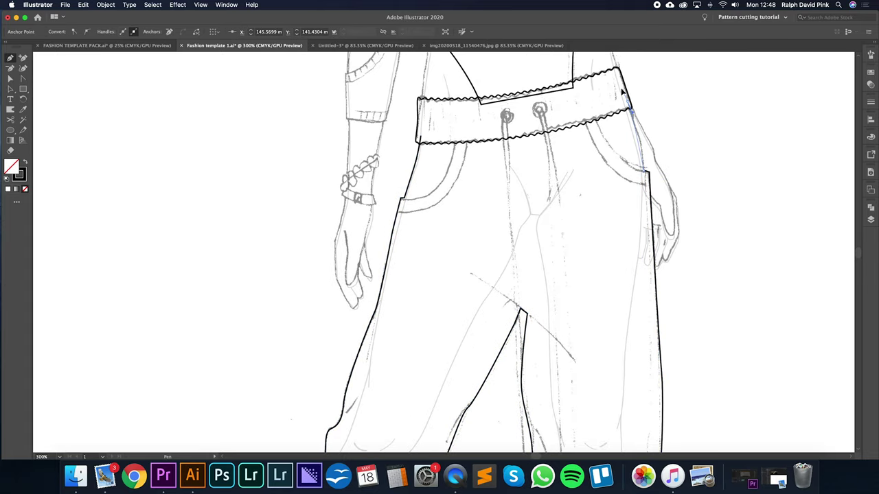
super+click(461, 128)
Draw closed four-sided Pen tool shapes for the ribbed ankle cuffs below both trouser hems.
scroll(461, 128, down, 10)
click(376, 158)
click(366, 201)
drag(397, 212, 408, 226)
click(414, 176)
click(638, 194)
click(638, 232)
drag(669, 243, 696, 245)
click(680, 204)
drag(638, 194, 629, 191)
Trace the lower sleeve piece on the left arm as a closed shape with a curved inner edge, and deselect it.
key(v)
key(super+minus)
key(super+minus)
drag(589, 76, 607, 192)
key(super+plus)
key(super+plus)
key(p)
drag(563, 127, 542, 230)
click(544, 149)
click(527, 300)
drag(489, 298, 474, 294)
click(489, 299)
click(527, 135)
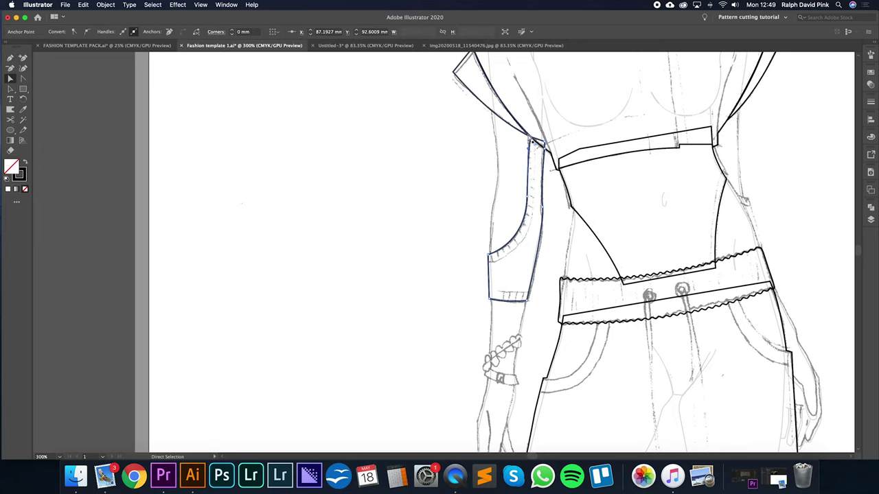
key(super+equal)
key(super+equal)
key(super+equal)
click(479, 288)
key(super+shift+a)
Trace the small garment section beside the waist on the right, down to the waistband, with the Pen tool and deselect it.
key(super+minus)
scroll(444, 252, right, 10)
drag(465, 263, 478, 268)
drag(497, 365, 505, 397)
click(451, 257)
key(a)
click(494, 272)
key(super+minus)
key(super+minus)
key(super+minus)
drag(487, 276, 530, 162)
key(super+minus)
scroll(534, 127, down, 3)
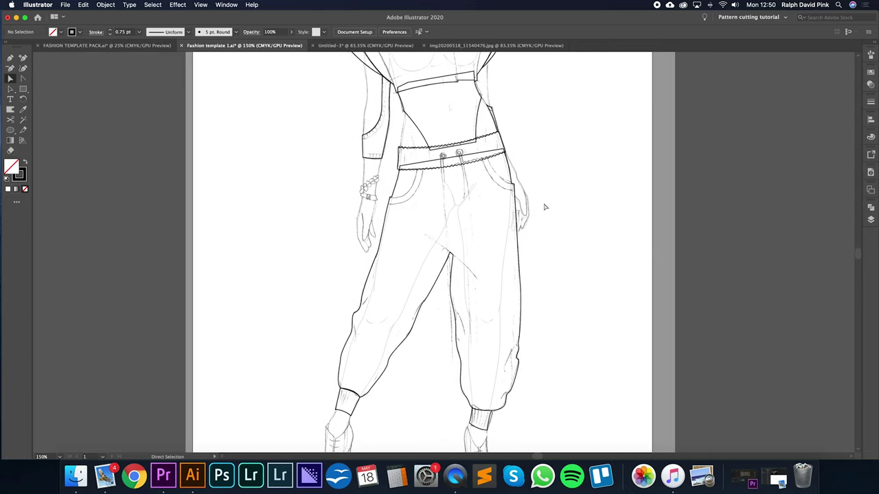
Set the default stroke weight to 0.35 pt for tracing the trouser pockets.
scroll(546, 146, up, 5)
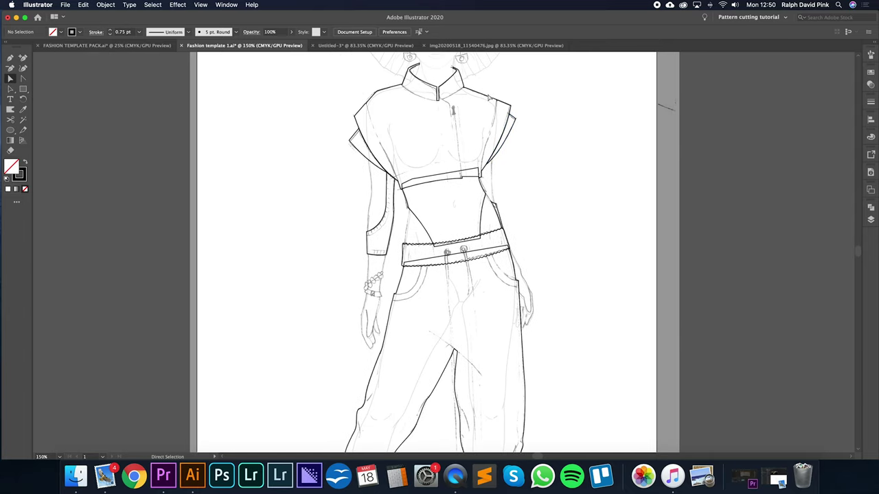
right_click(479, 294)
click(507, 244)
scroll(563, 261, down, 3)
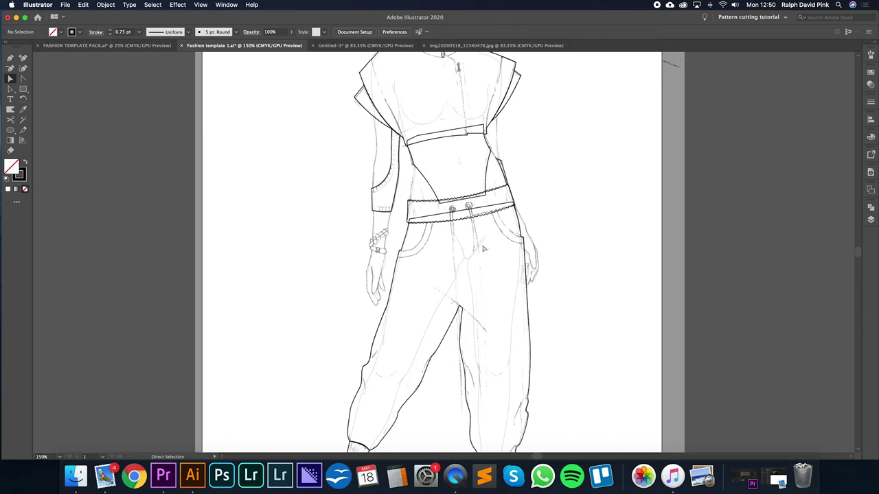
key(super+equal)
key(super+equal)
drag(477, 219, 476, 281)
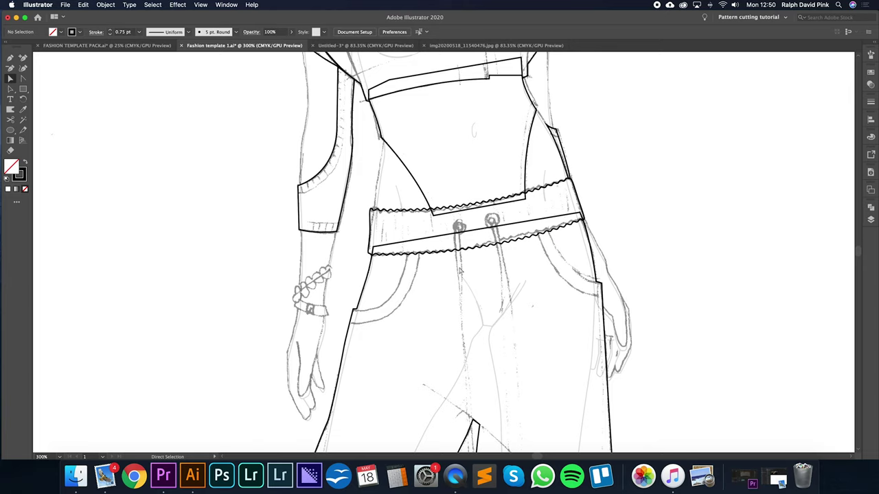
scroll(460, 272, right, 3)
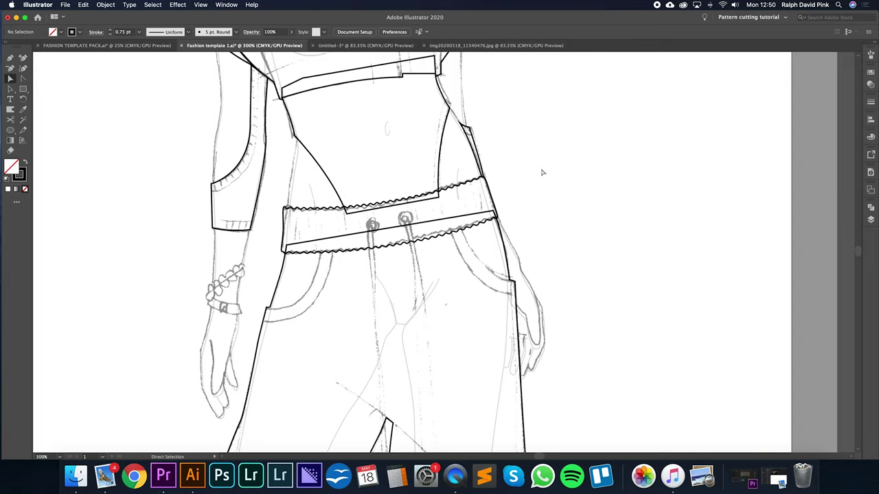
click(869, 102)
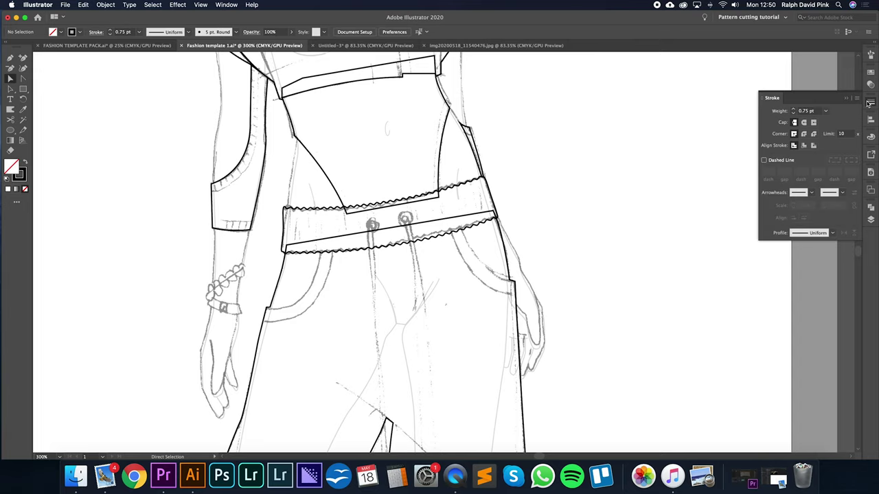
drag(817, 113, 793, 110)
text(0.35)
key(Return)
Trace the inner edge of the left trouser pocket as a curve from the waistband to the side seam.
scroll(536, 170, down, 3)
scroll(535, 169, left, 2)
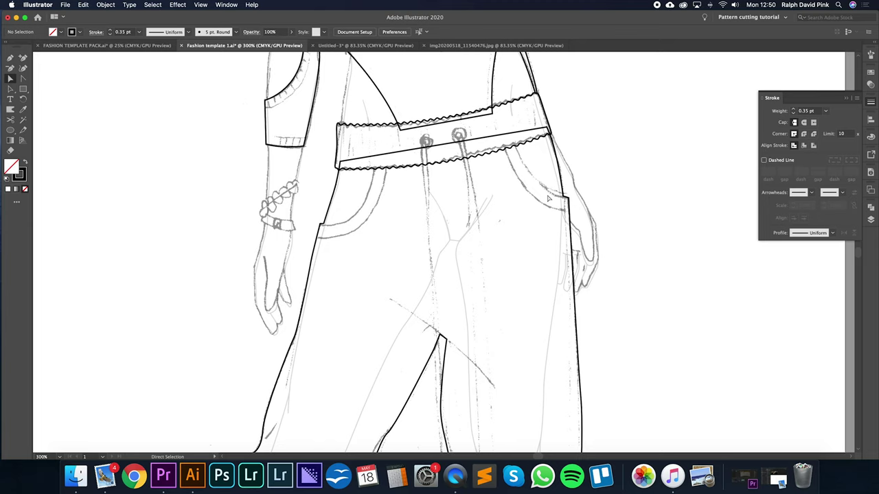
click(10, 58)
click(375, 168)
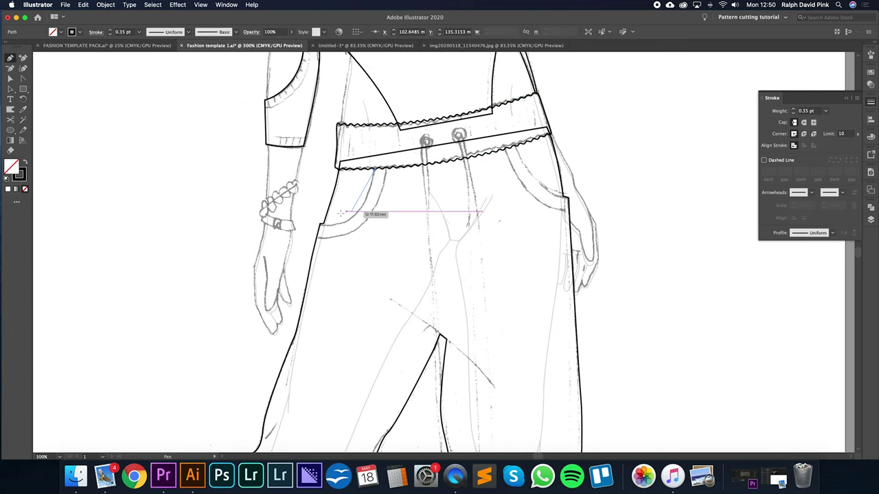
drag(322, 225, 285, 224)
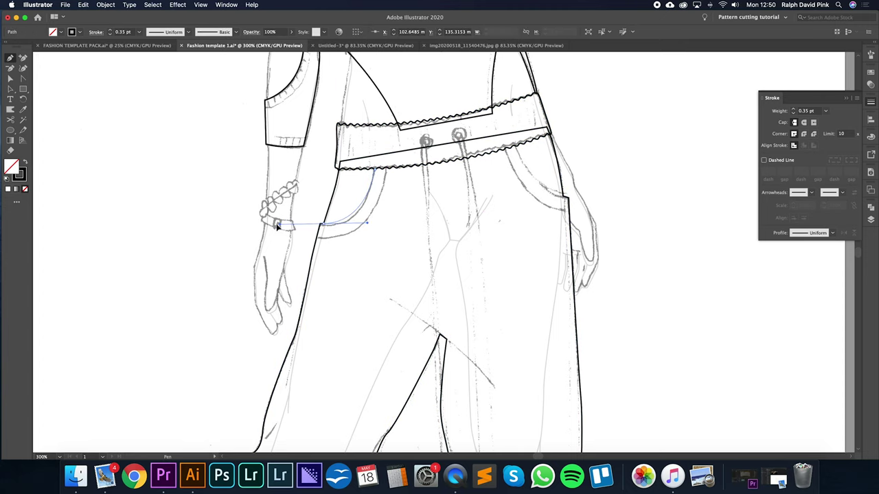
super+click(397, 215)
Trace the outer edge of the left pocket band as a curve from the side seam to the waistband.
scroll(397, 215, left, 2)
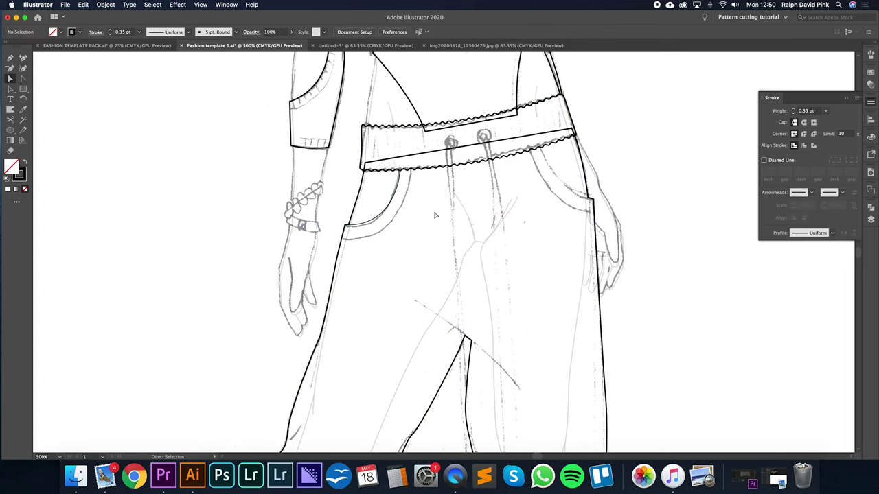
click(342, 239)
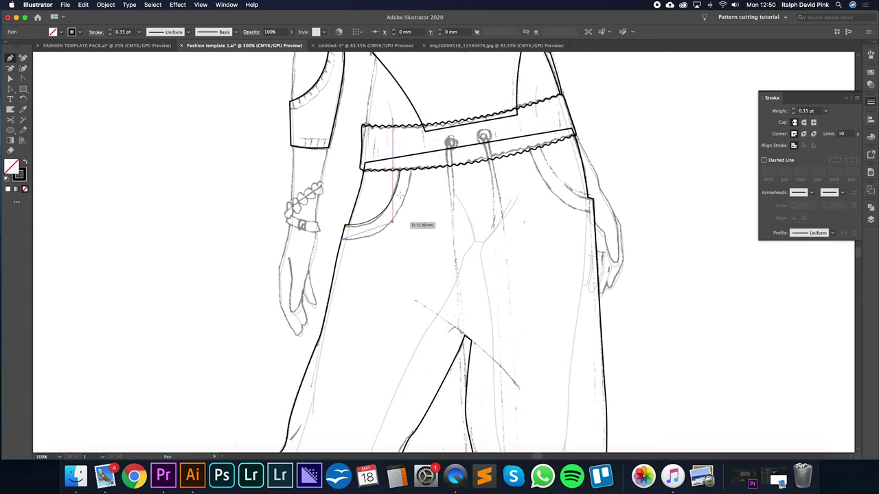
drag(414, 169, 420, 88)
key(a)
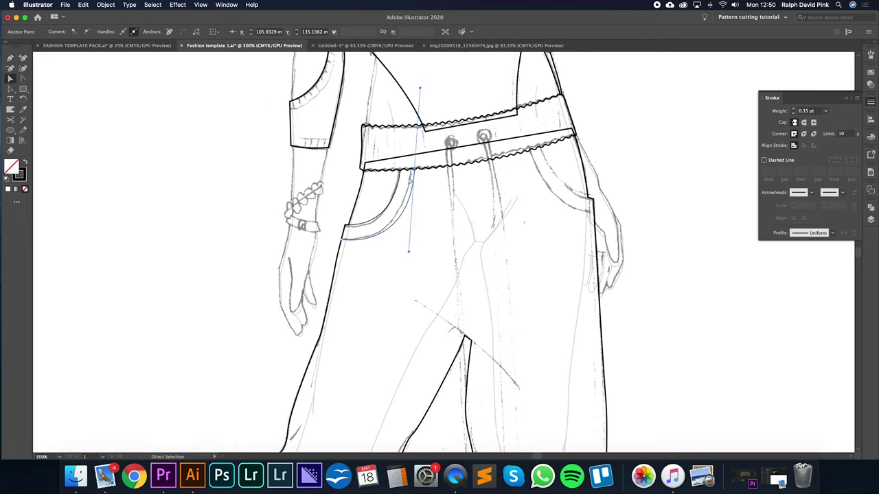
click(425, 221)
click(381, 222)
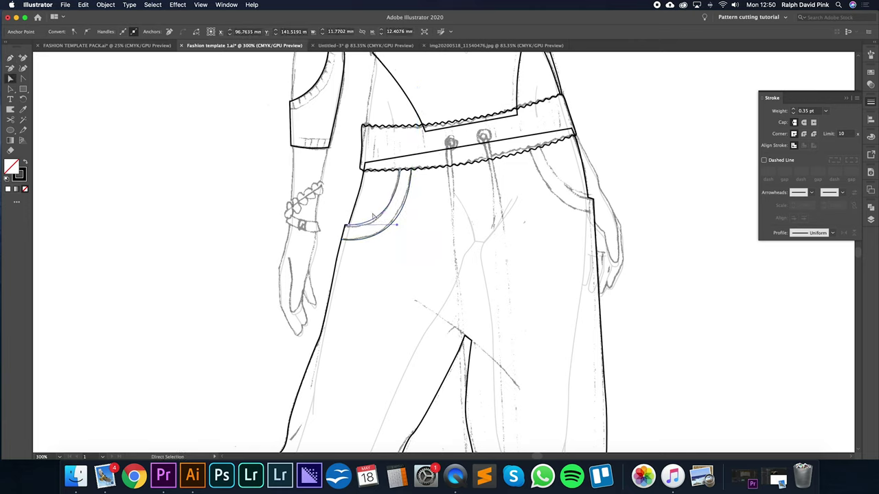
click(433, 210)
Try deleting both traced curves of the left pocket and undo the deletion.
key(space)
drag(431, 246, 407, 265)
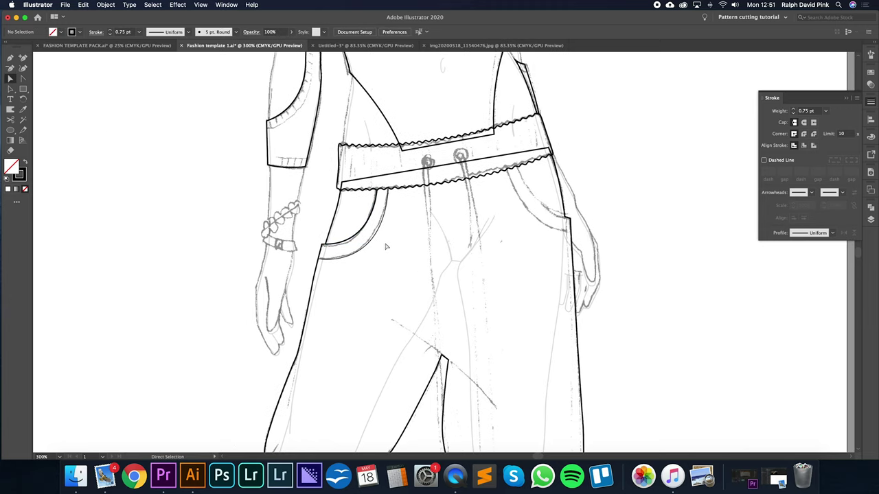
click(370, 221)
key(Delete)
click(384, 219)
key(Delete)
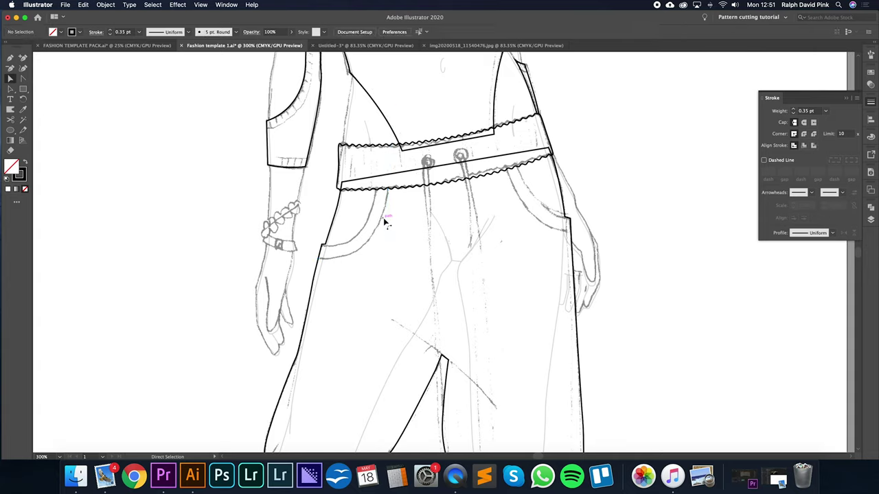
click(10, 59)
click(353, 219)
key(super+z)
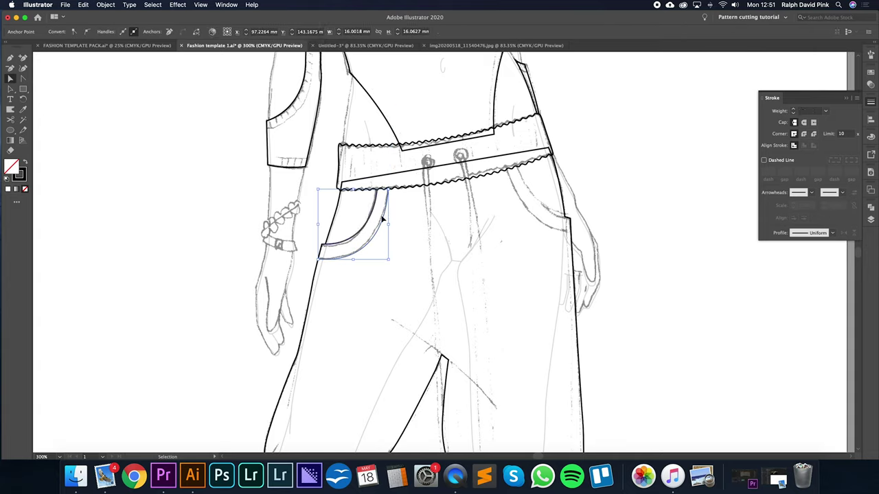
Adjust the direction handle of the left pocket's outer curve to follow the sketch more closely.
click(396, 228)
click(383, 268)
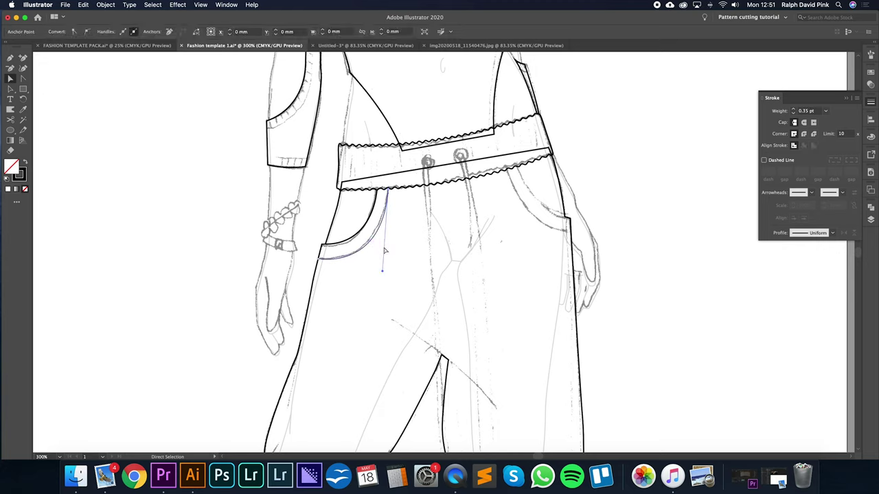
drag(384, 267, 383, 266)
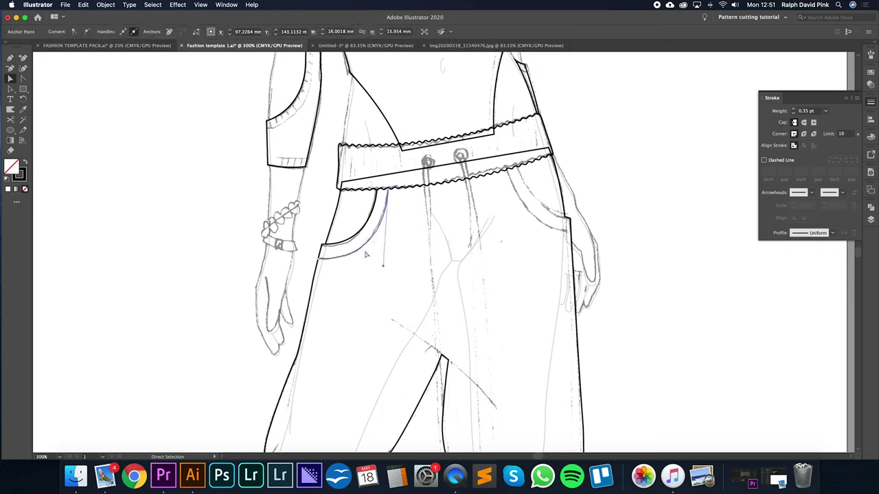
click(365, 255)
Draw a single curved path along the middle of the left pocket band, from the waistband past the side seam.
click(10, 59)
click(381, 180)
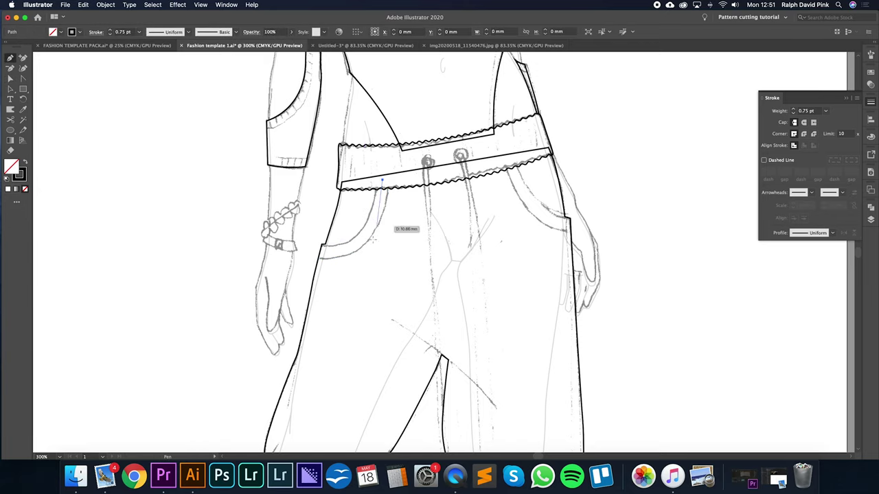
drag(314, 253, 239, 243)
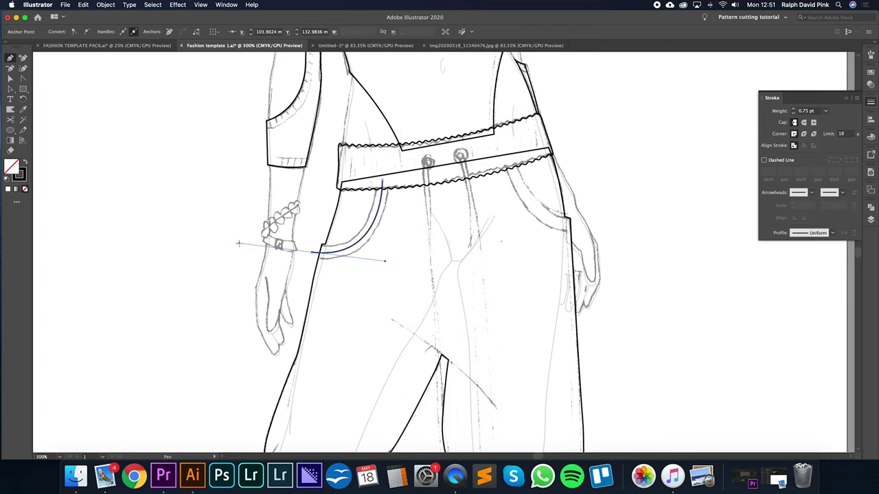
Set the left pocket curve's stroke weight to 9 pt to cover the sketched band width.
click(794, 109)
click(794, 109)
click(793, 109)
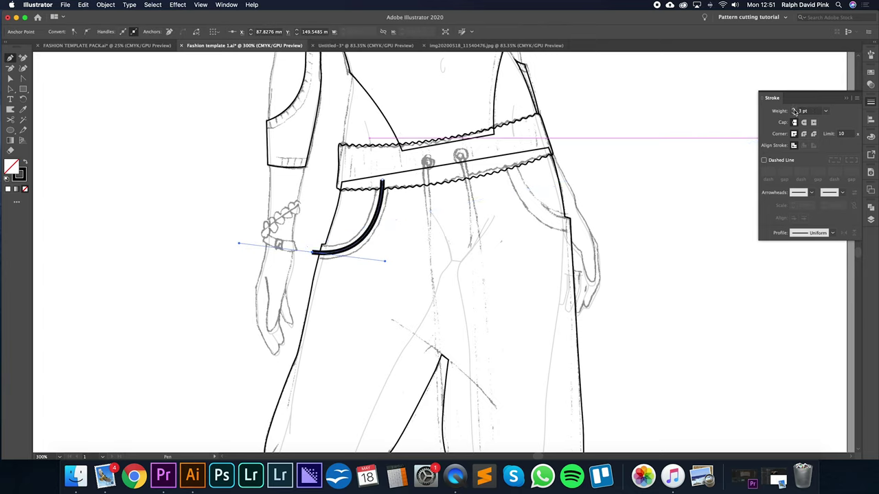
click(794, 110)
click(794, 110)
click(794, 109)
click(794, 109)
click(794, 110)
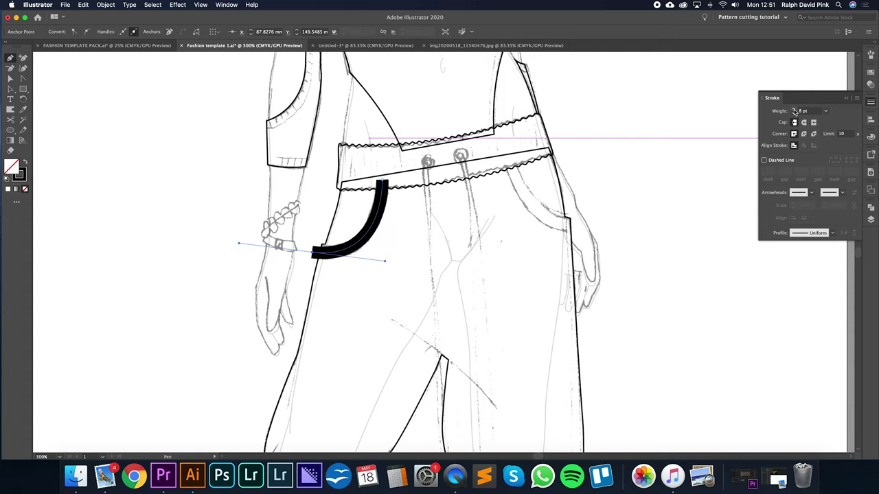
click(794, 109)
Nudge the side-seam endpoint of the left pocket curve slightly up and to the right.
click(10, 78)
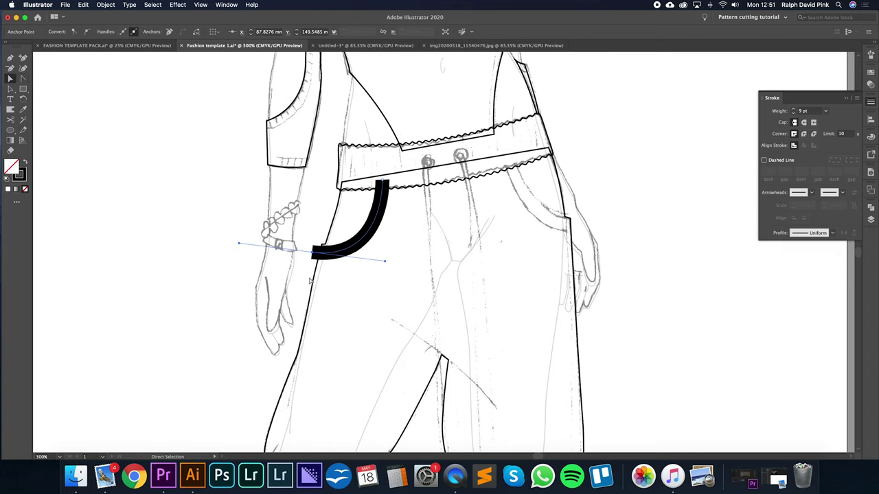
key(Up)
key(Right)
key(Up)
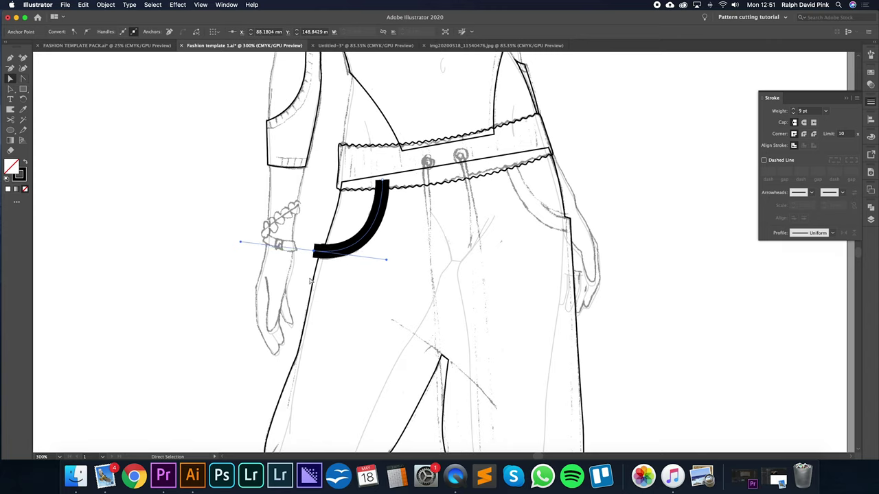
Draw a curved path along the right pocket band from the waistband to the side seam and refine its lower anchor and handle.
key(super+equal)
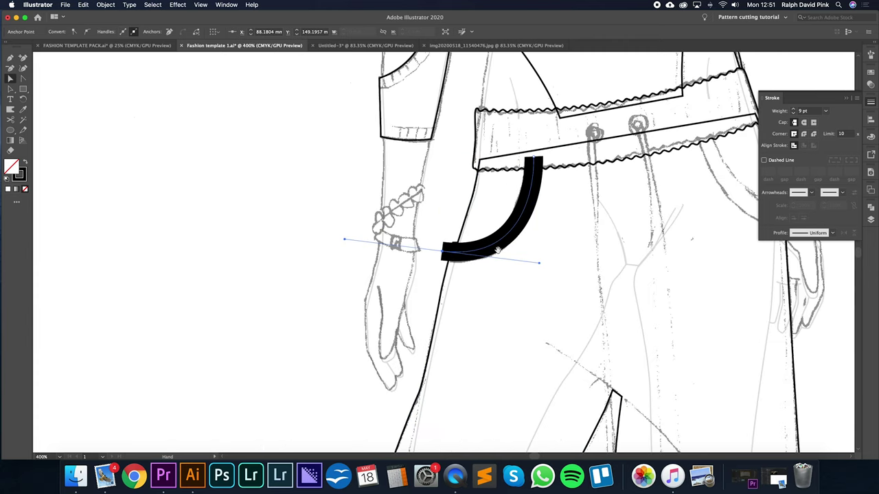
drag(608, 248, 349, 244)
key(p)
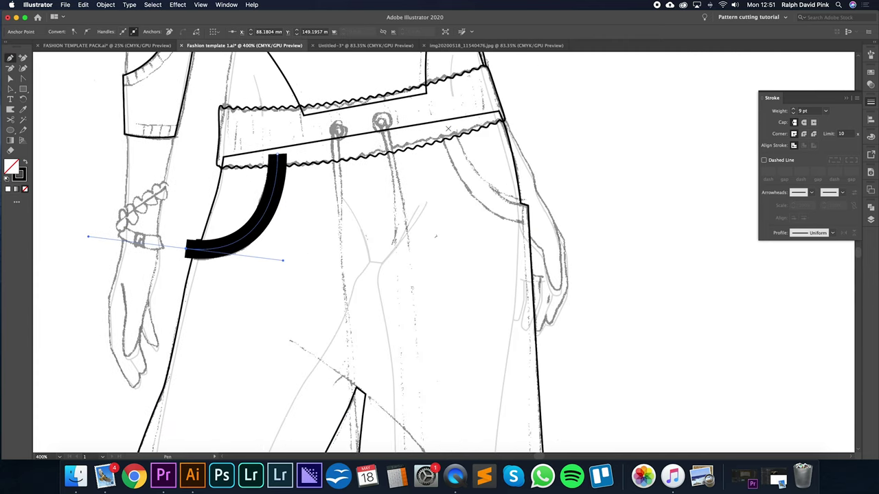
click(448, 128)
drag(530, 217, 602, 219)
key(a)
drag(531, 217, 533, 214)
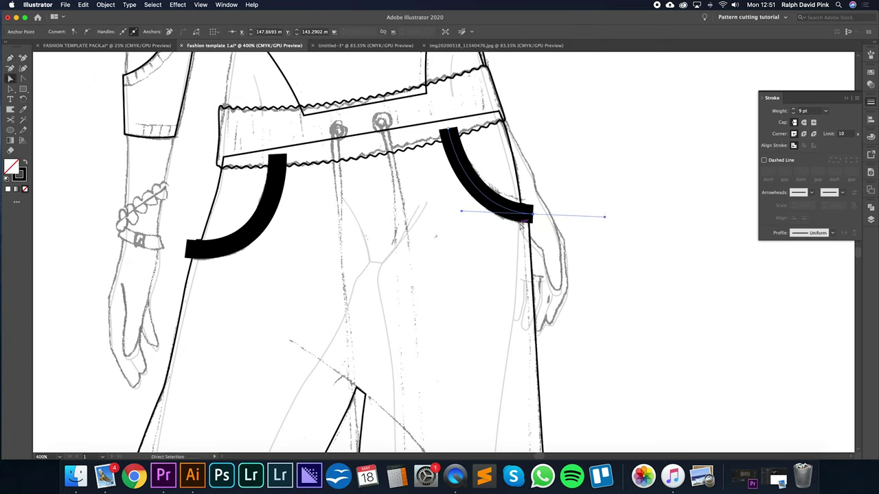
mouse_move(463, 213)
mouse_down()
mouse_move(353, 213)
mouse_move(459, 213)
mouse_up()
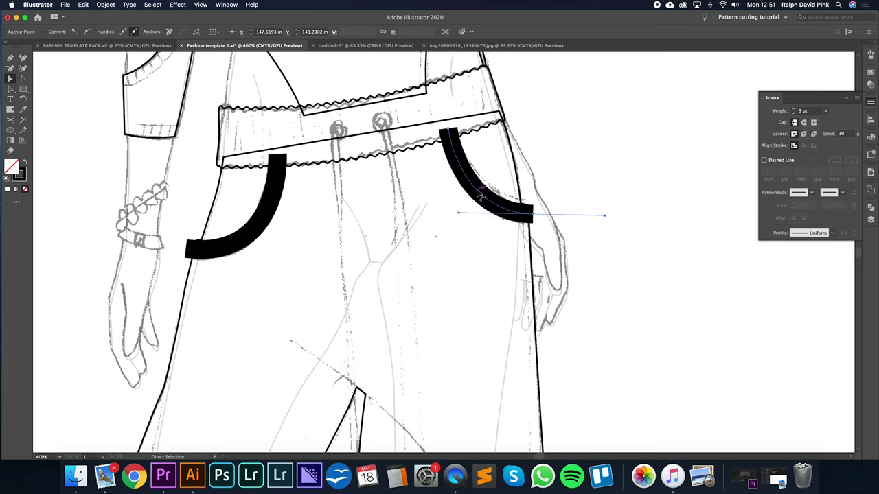
Expand the fill and stroke of both thick pocket curves into outlined shapes.
shift+click(280, 198)
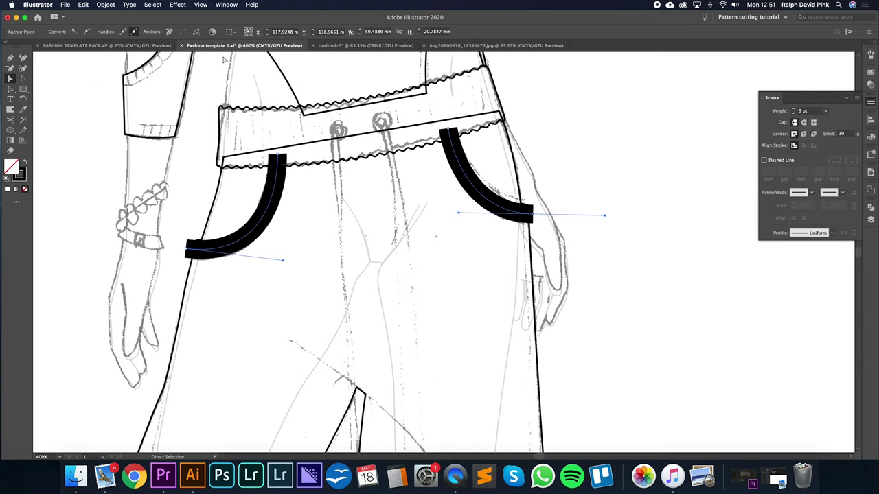
click(98, 4)
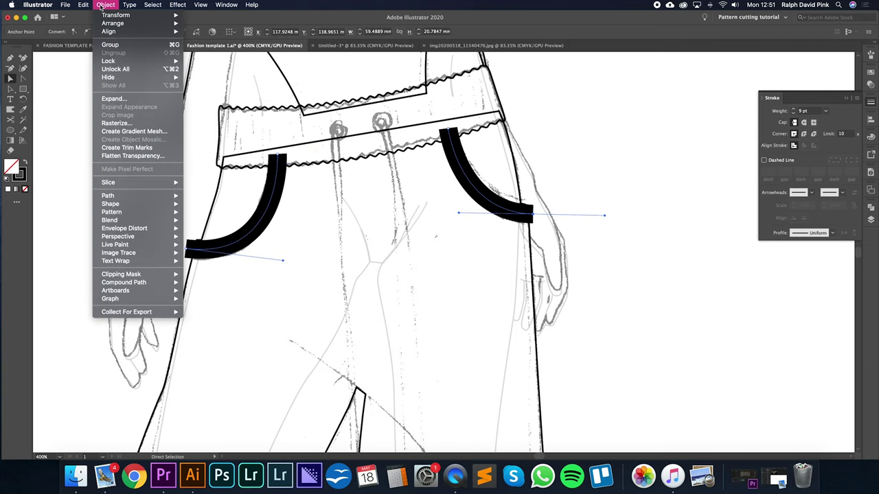
click(111, 100)
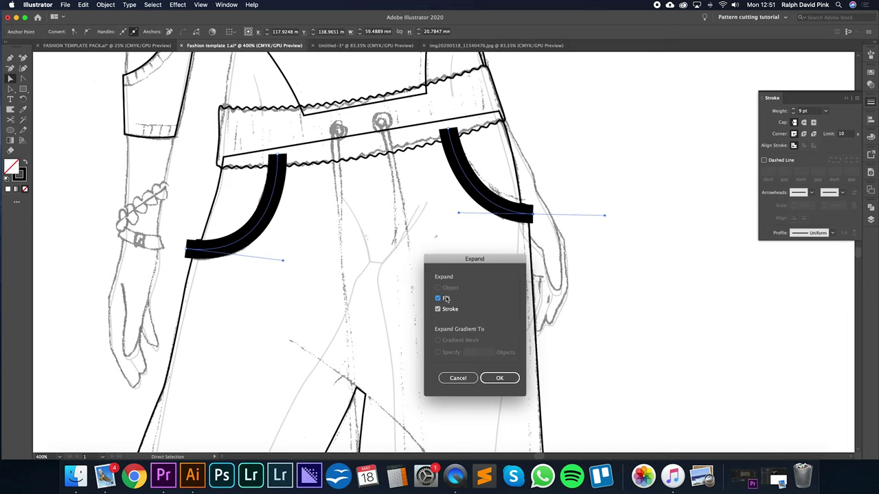
click(501, 378)
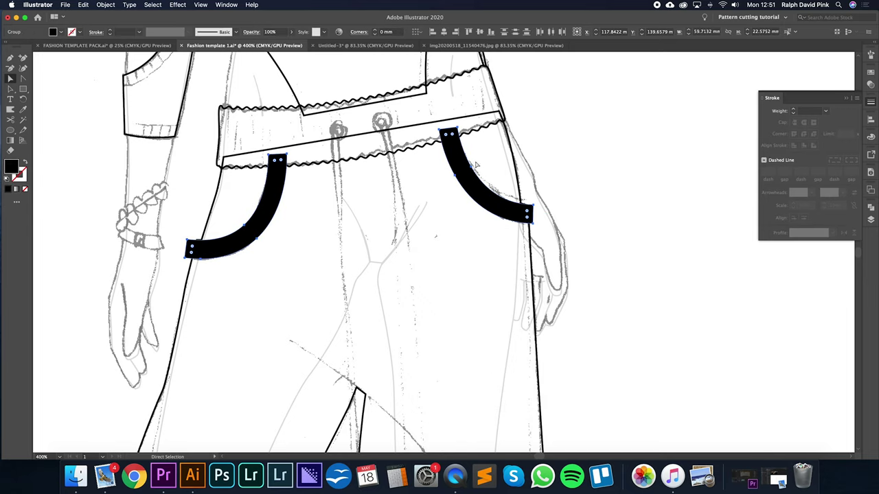
Give both expanded pocket bands a 0.35 pt stroke and remove their fill.
click(813, 111)
key(Return)
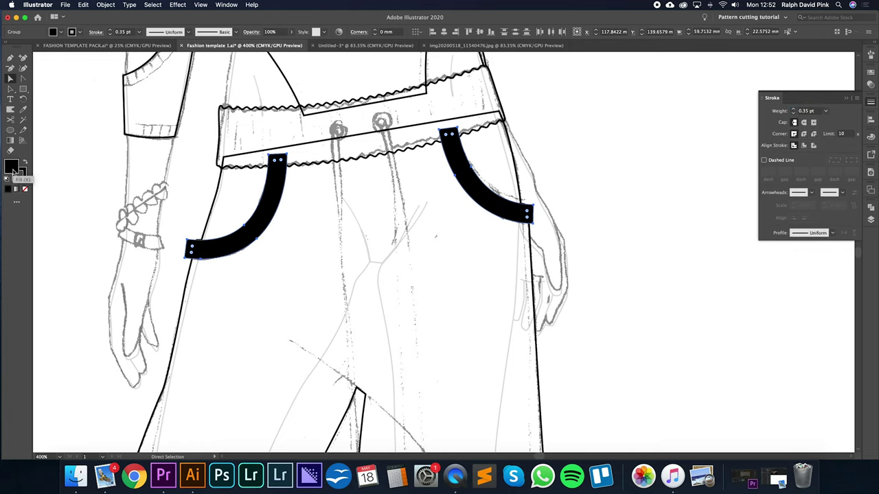
click(25, 189)
click(335, 206)
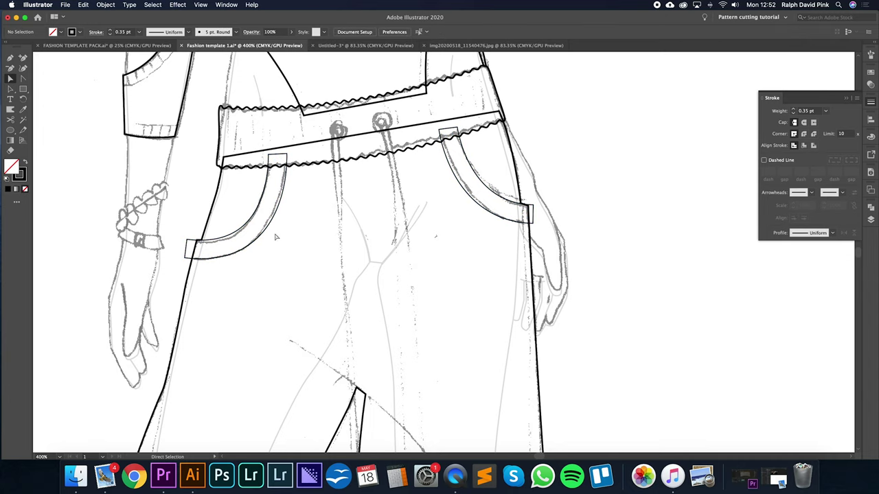
drag(275, 246, 400, 216)
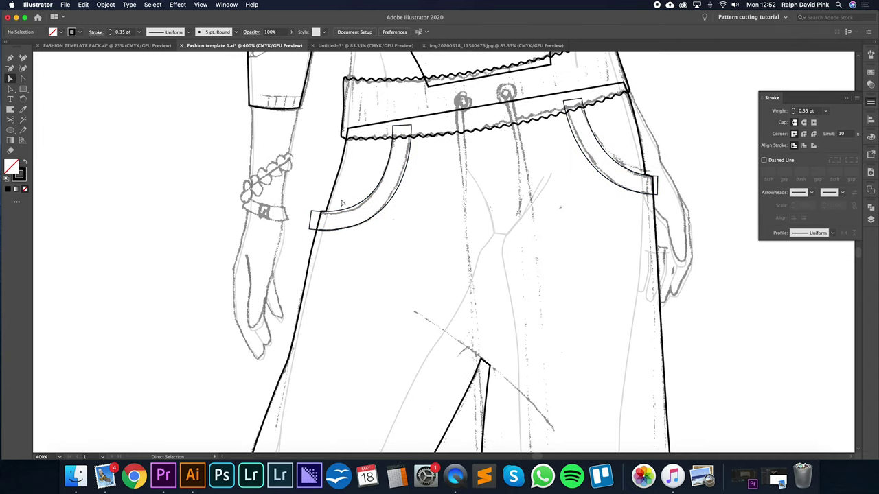
key(super+=)
key(super+=)
drag(342, 193, 445, 315)
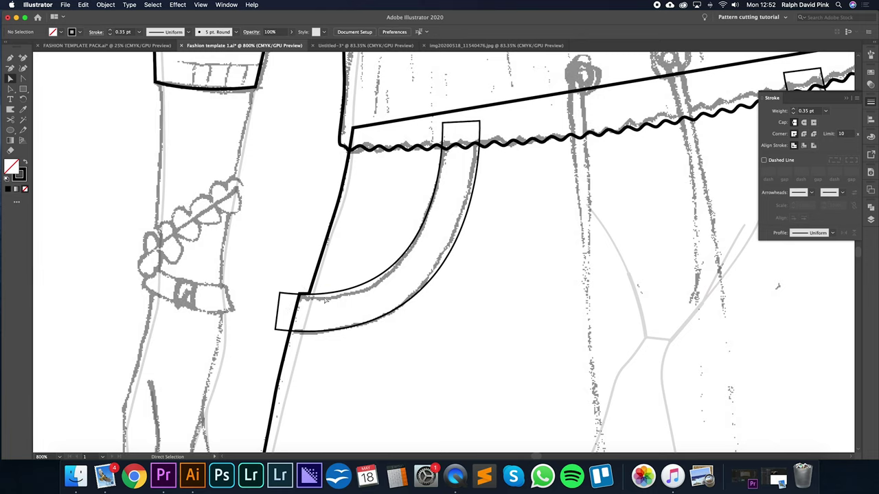
Cut the left pocket band where it crosses the trousers' side seam and delete the piece projecting outside the seam.
click(304, 298)
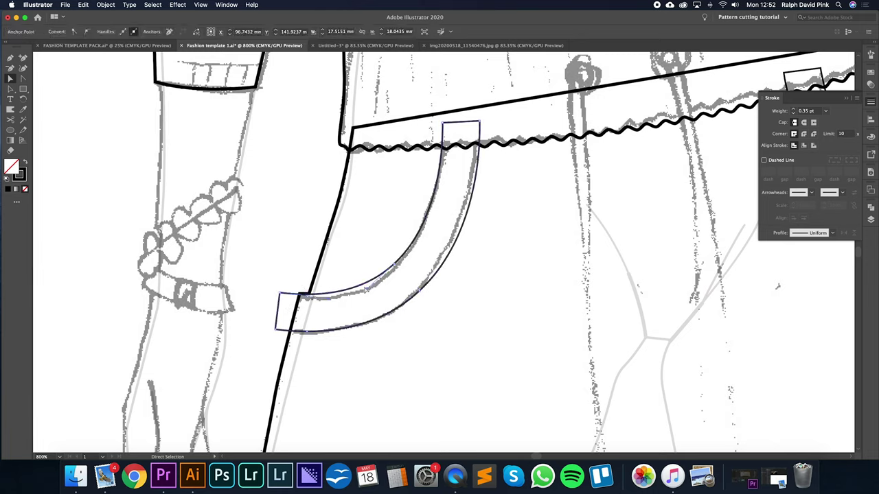
click(11, 121)
click(300, 295)
click(292, 331)
click(11, 79)
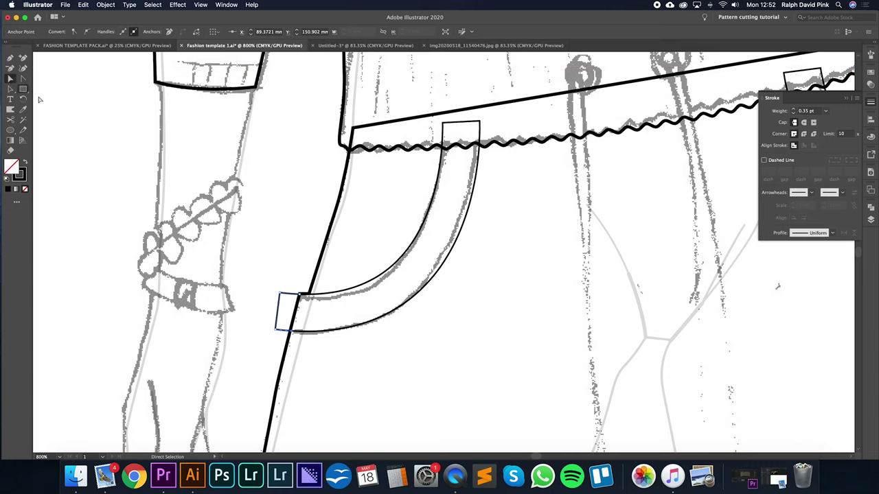
key(Delete)
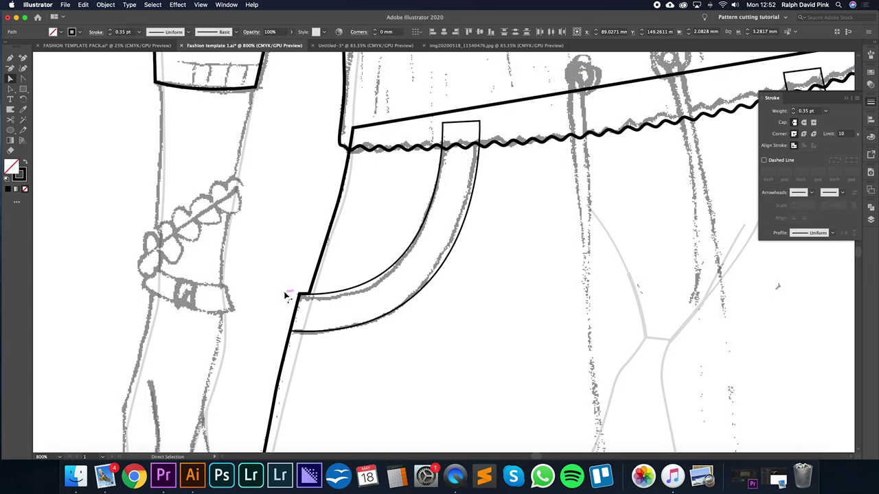
click(320, 297)
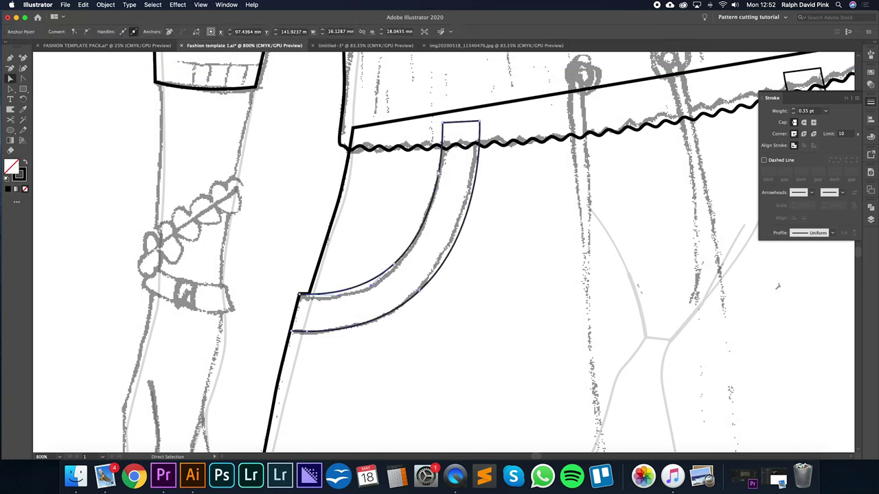
click(872, 208)
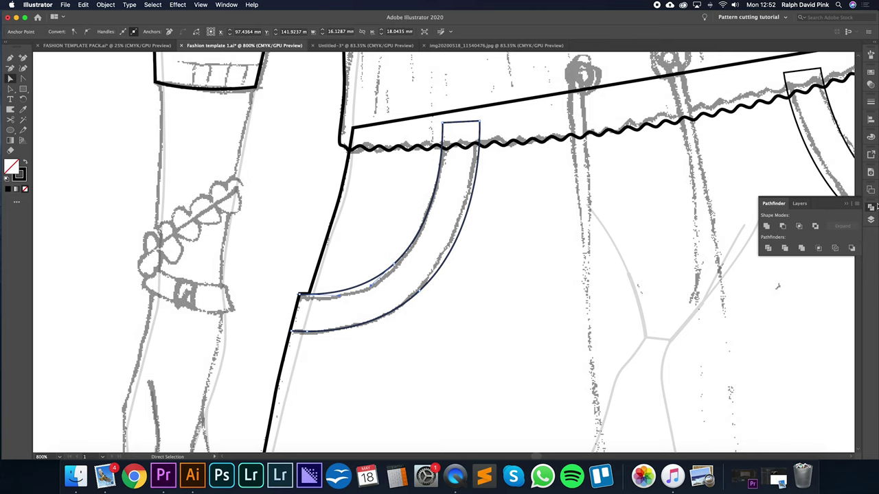
click(768, 228)
click(428, 237)
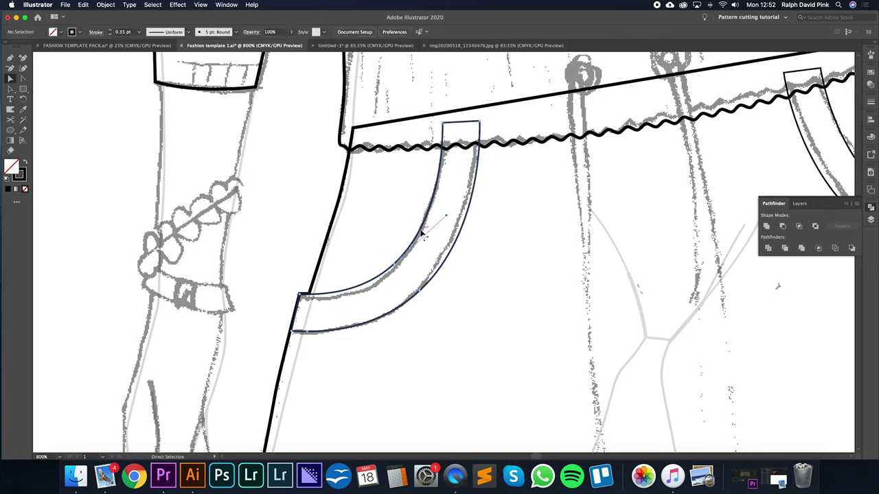
click(226, 5)
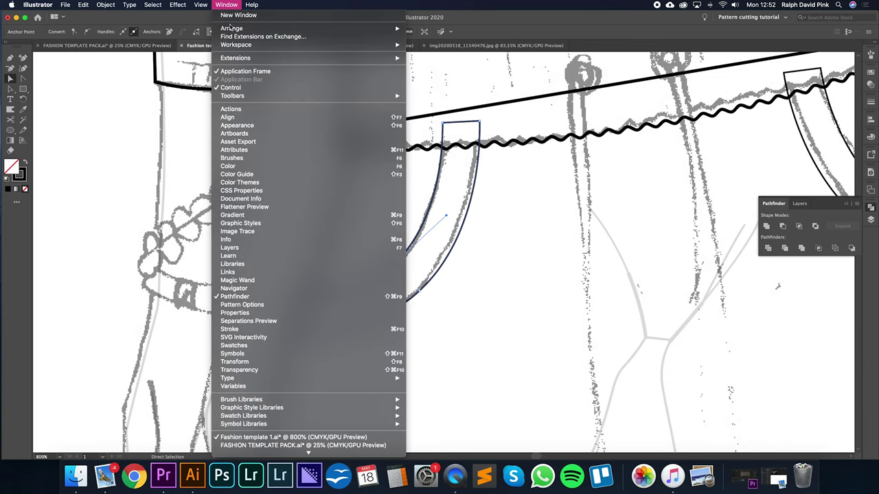
click(285, 300)
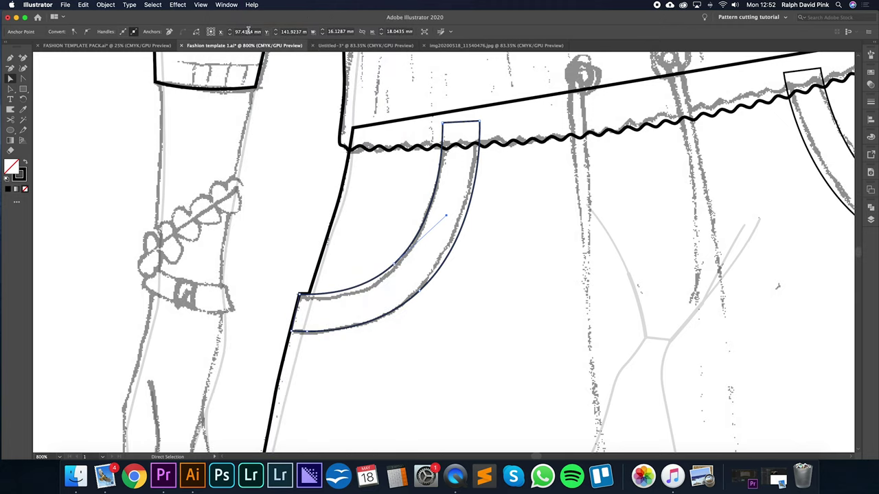
click(226, 5)
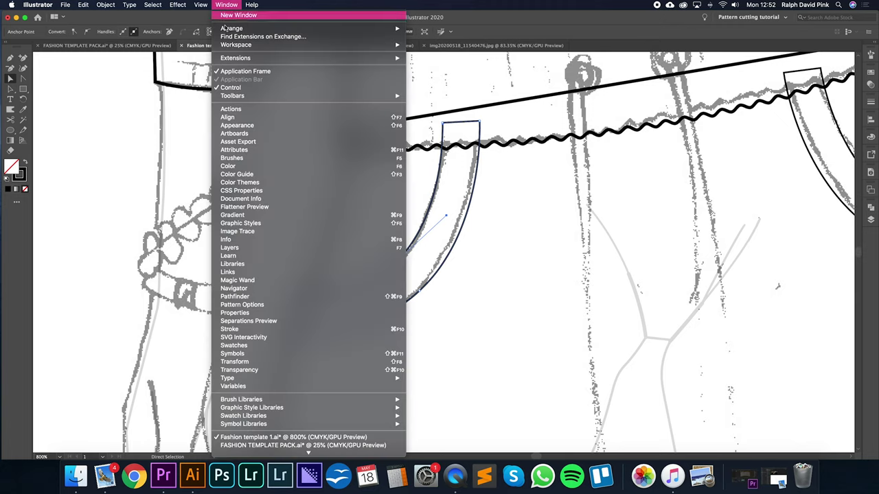
click(236, 296)
click(767, 228)
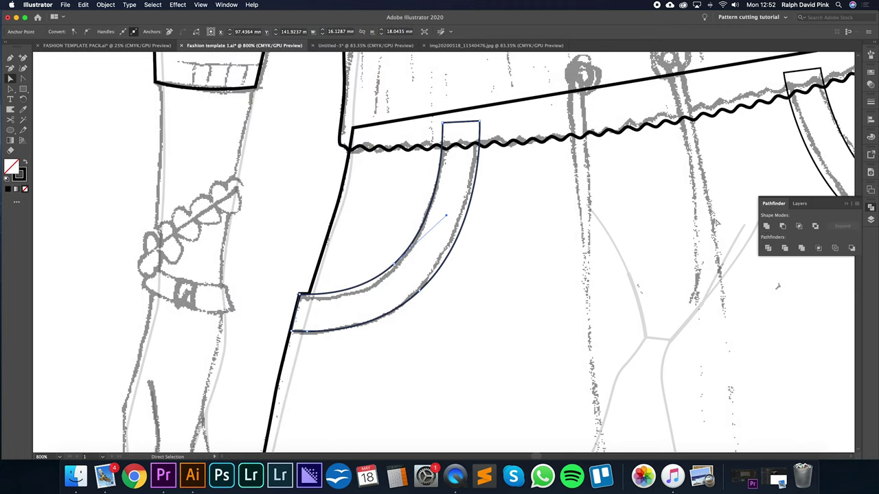
Cut the right pocket band where it meets the side seam and delete the end projecting beyond the trousers' outline.
click(721, 166)
drag(744, 176, 325, 180)
click(405, 92)
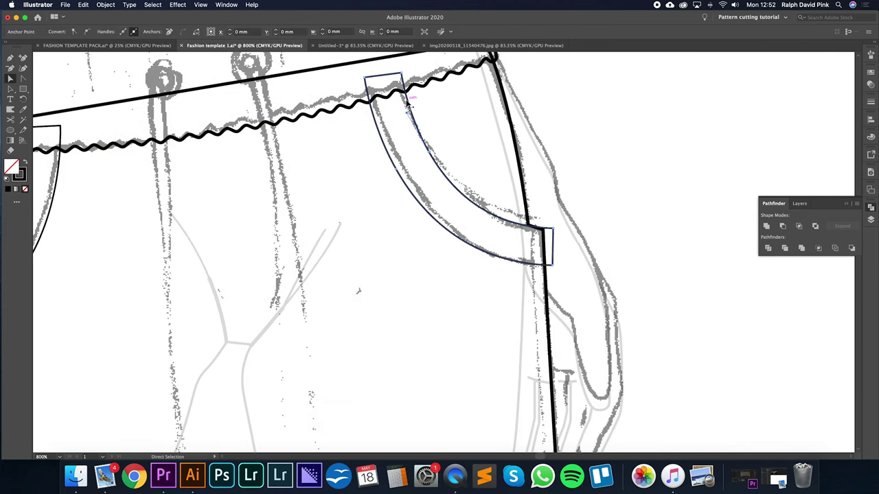
click(12, 120)
click(547, 229)
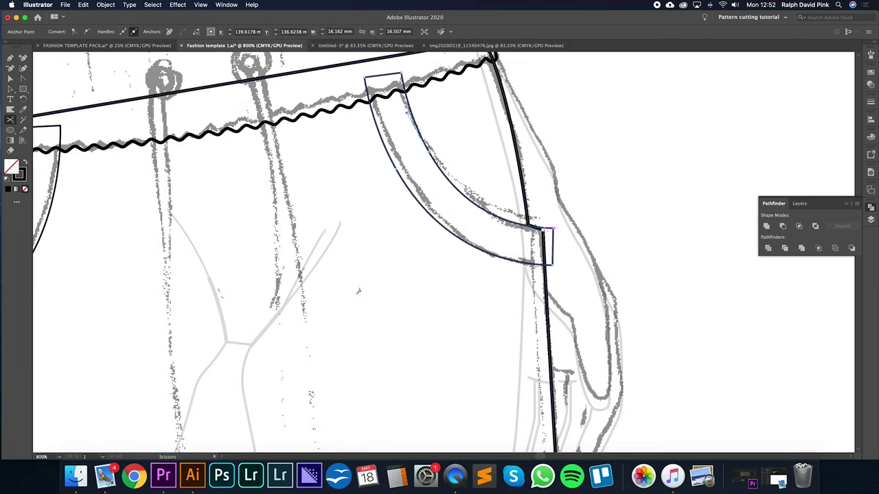
click(544, 229)
click(545, 265)
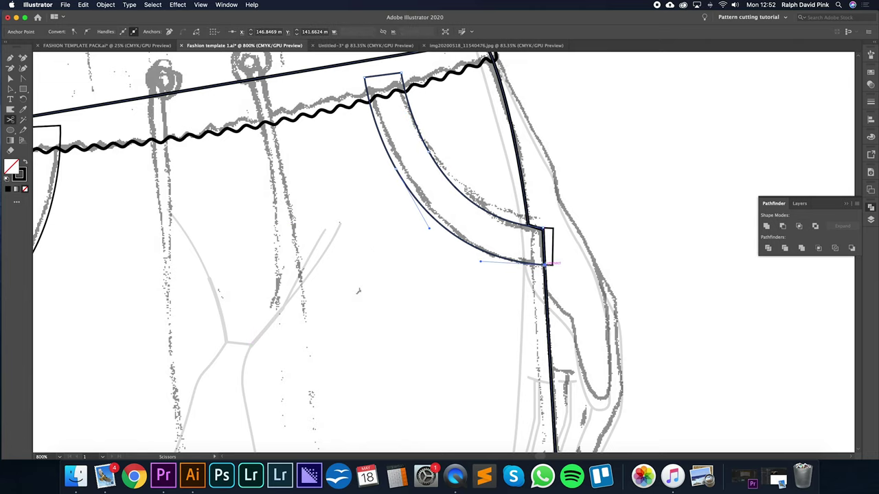
key(a)
click(548, 250)
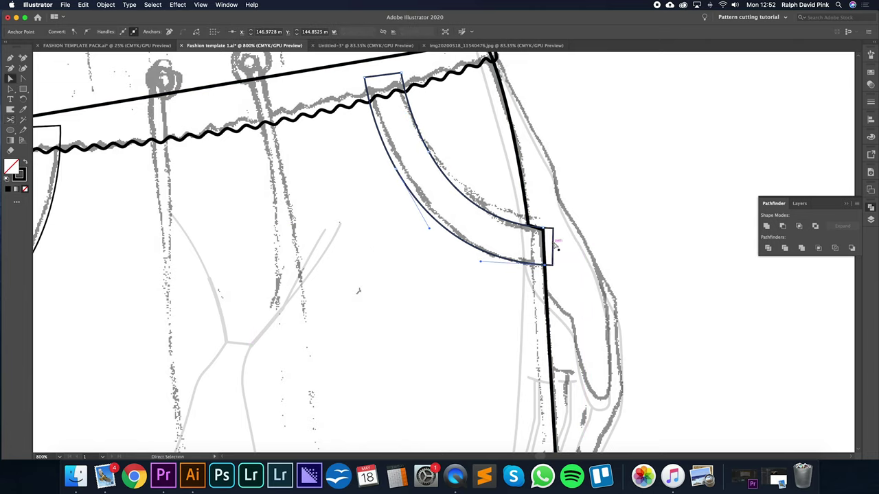
key(Delete)
key(Delete)
click(518, 224)
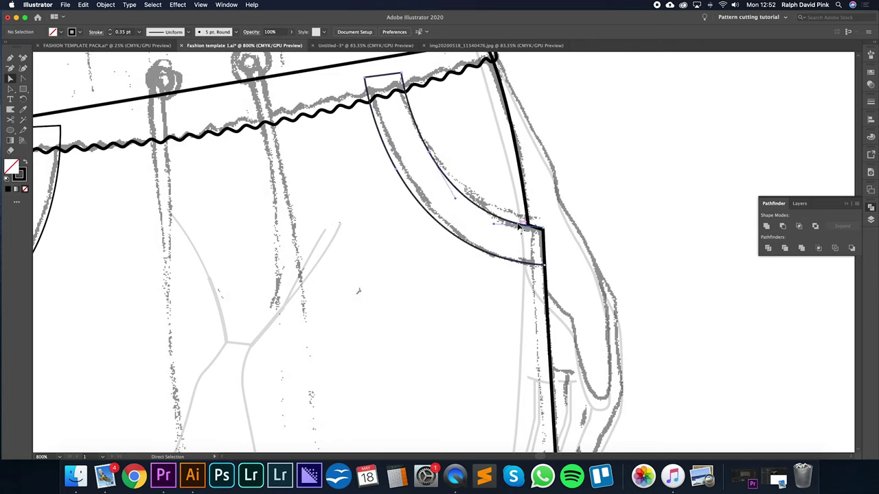
click(644, 240)
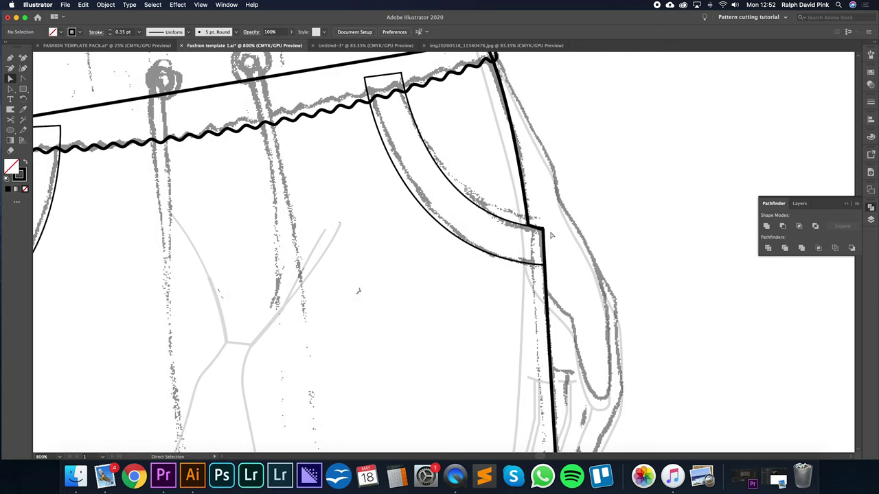
click(529, 217)
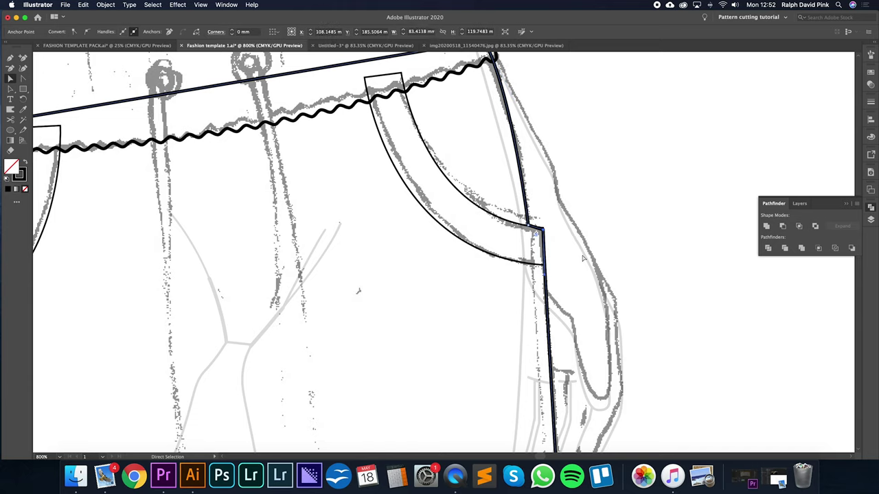
click(611, 195)
Try filling the wavy-edged waistband with white using the Eyedropper so it covers the pocket tops, and undo the fill.
key(super+minus)
key(super+minus)
key(super+minus)
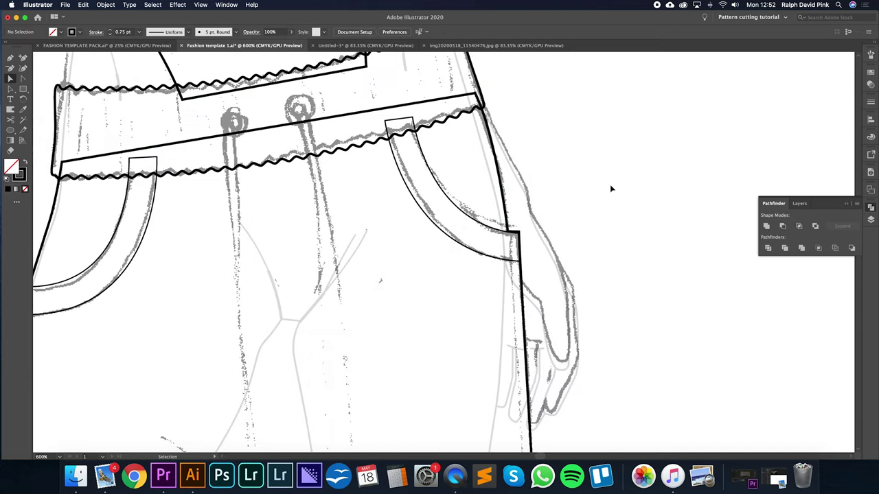
drag(488, 240, 543, 180)
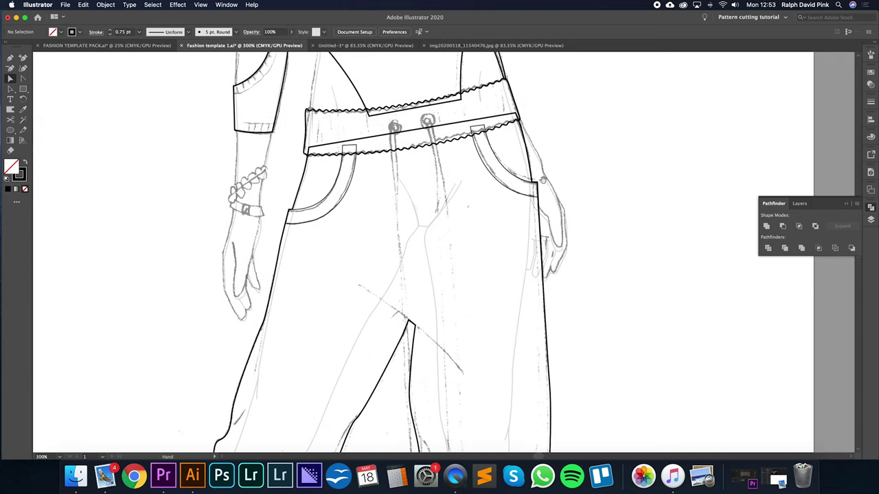
click(465, 137)
key(i)
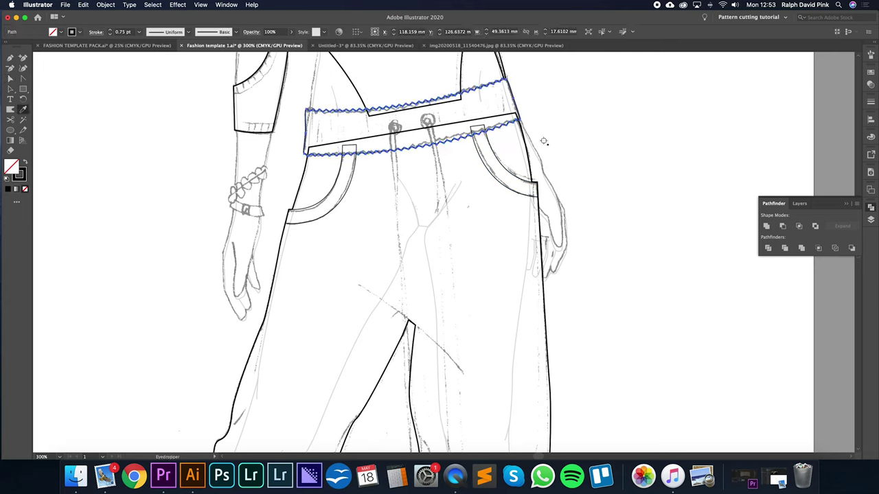
click(573, 132)
key(v)
click(572, 131)
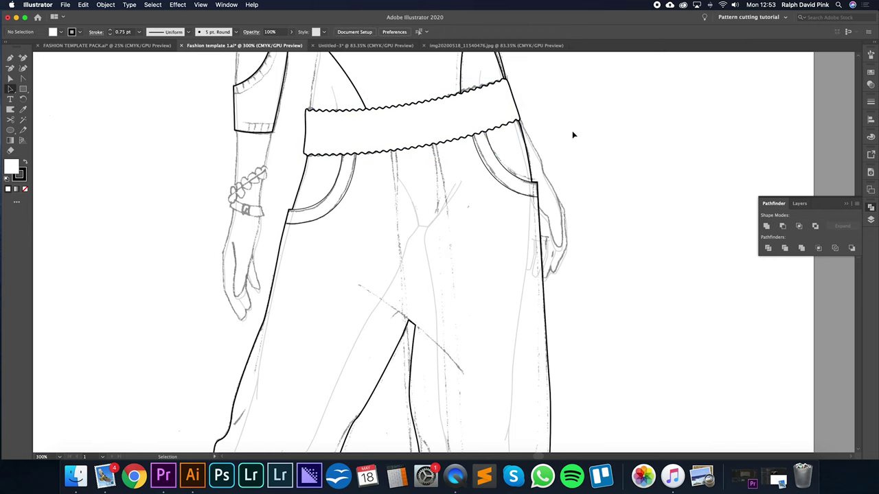
key(super+z)
click(572, 131)
Draw a 0.75 pt curve along the right pocket band's inner edge from the side seam up to the waistband.
key(super+equal)
key(super+equal)
drag(570, 138, 494, 260)
key(a)
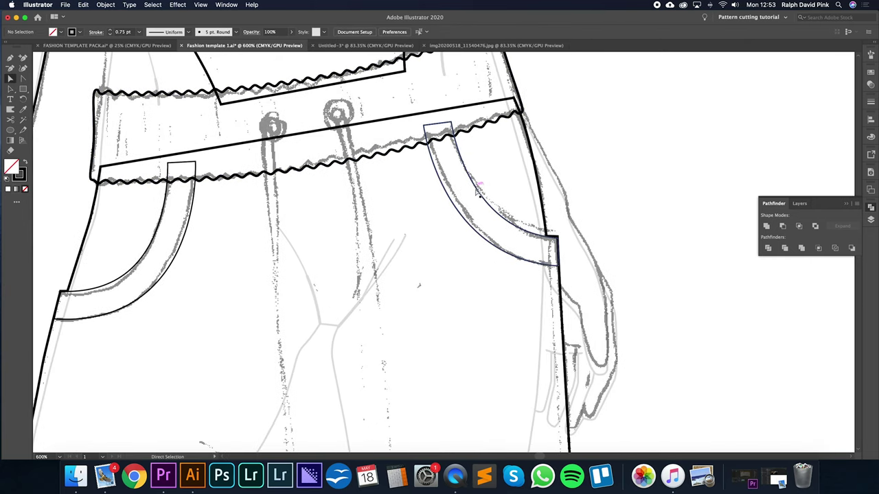
key(p)
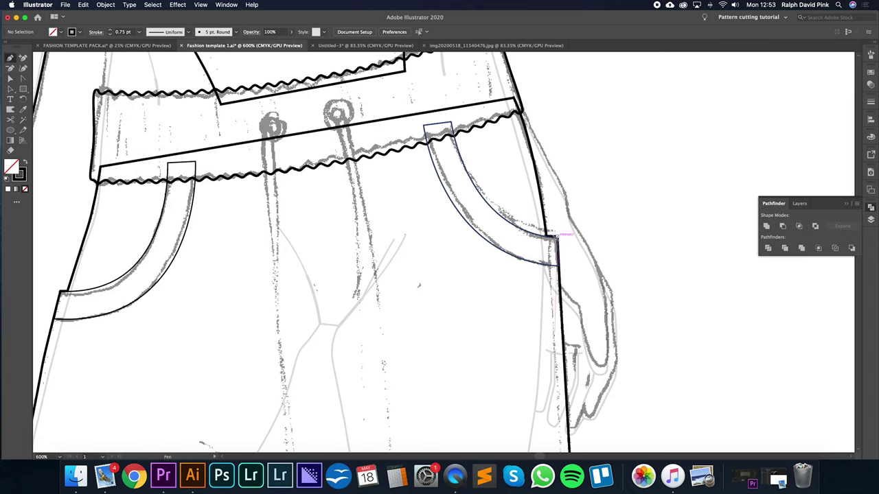
click(558, 236)
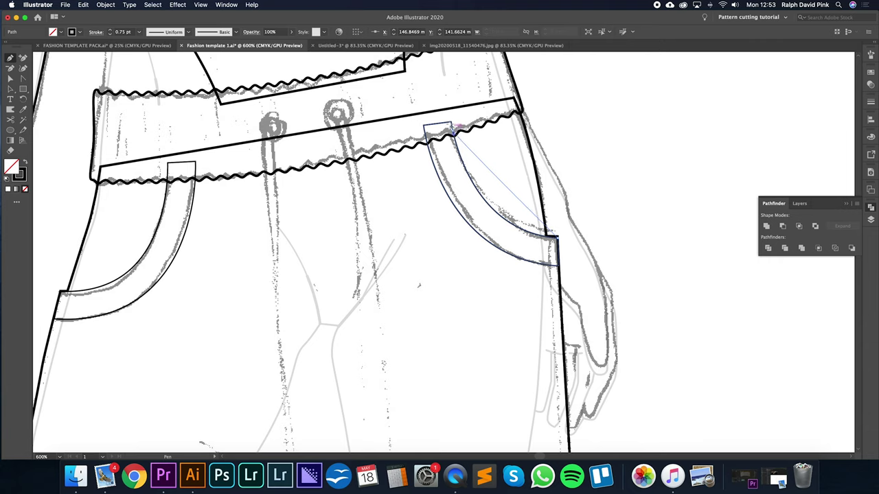
scroll(431, 180, up, 5)
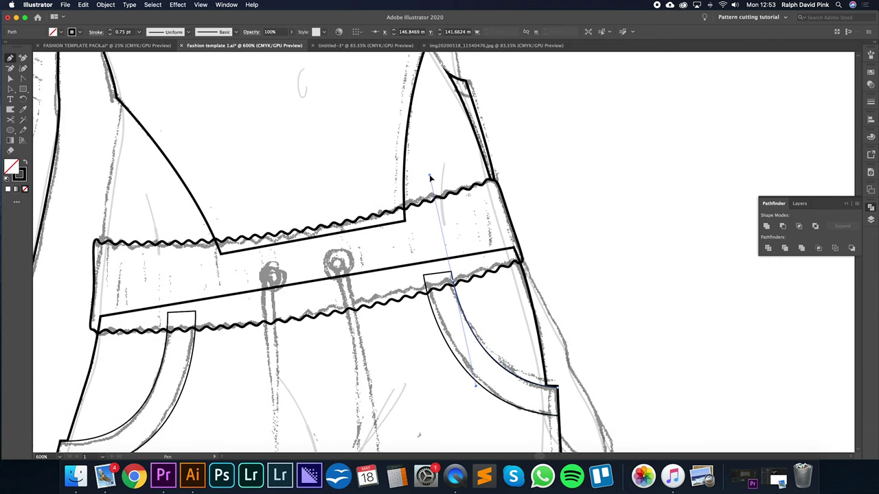
drag(430, 180, 431, 172)
click(536, 292)
Draw a 0.75 pt curve along the left pocket band's inner edge from the waistband down to the side seam.
scroll(536, 288, down, 5)
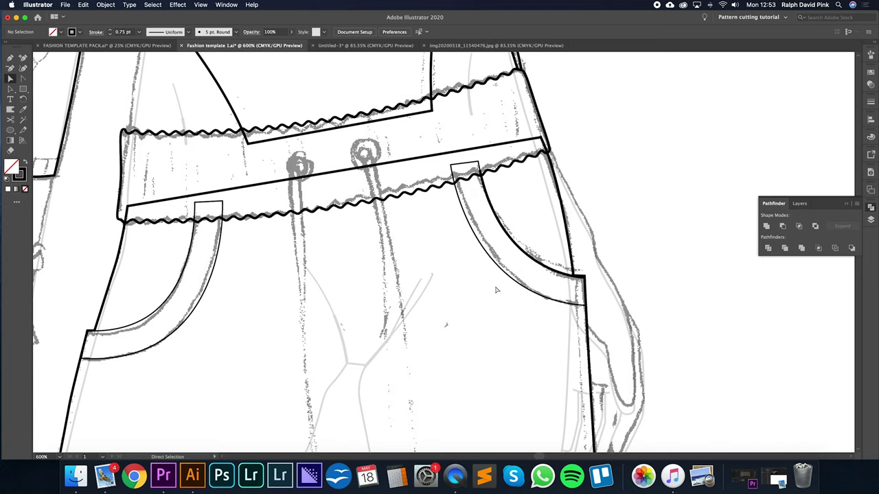
drag(287, 322, 516, 291)
key(p)
click(424, 175)
drag(316, 300, 204, 296)
key(v)
click(500, 274)
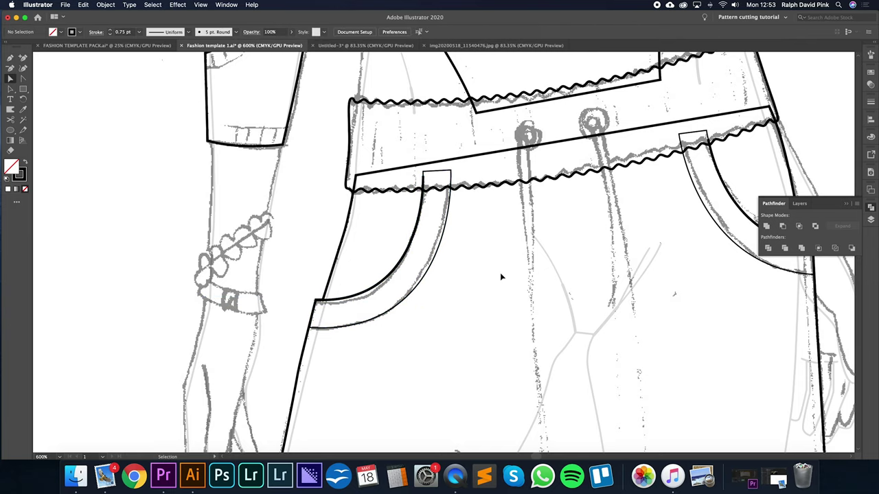
Draw a curved diagonal crease line over the sketched one at the crotch, about 24 mm wide and 20 mm high.
key(super+minus)
drag(502, 277, 465, 137)
key(super+minus)
key(p)
click(425, 245)
drag(528, 333, 547, 367)
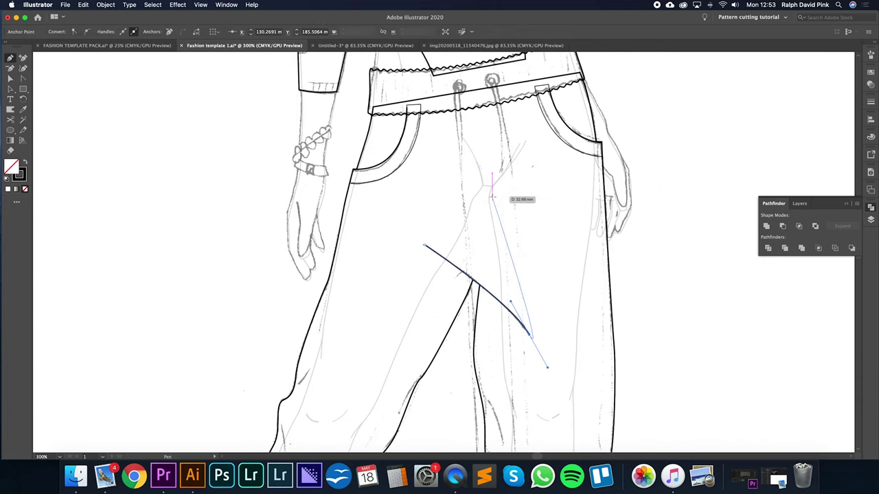
key(super+plus)
key(super+plus)
drag(363, 152, 456, 301)
key(a)
click(457, 301)
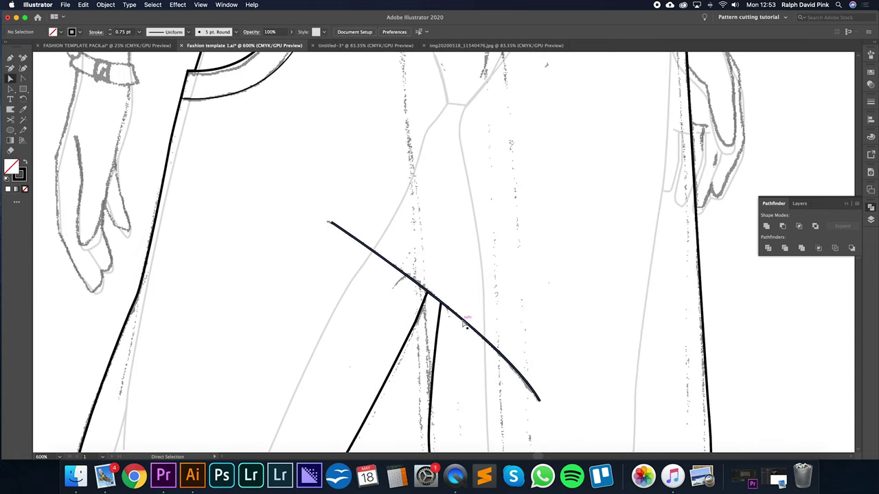
Set the stroke weight of the diagonal crotch crease line to 0.35 pt.
click(465, 325)
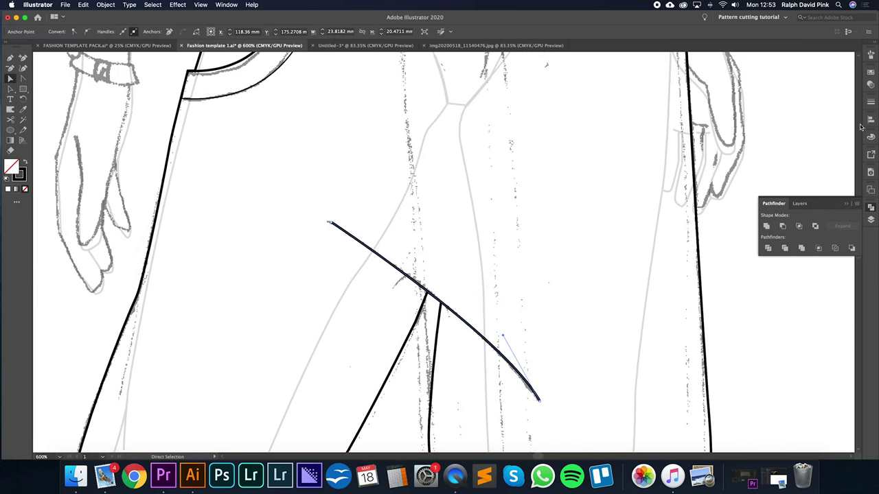
click(871, 101)
click(810, 111)
text(0.35)
key(Return)
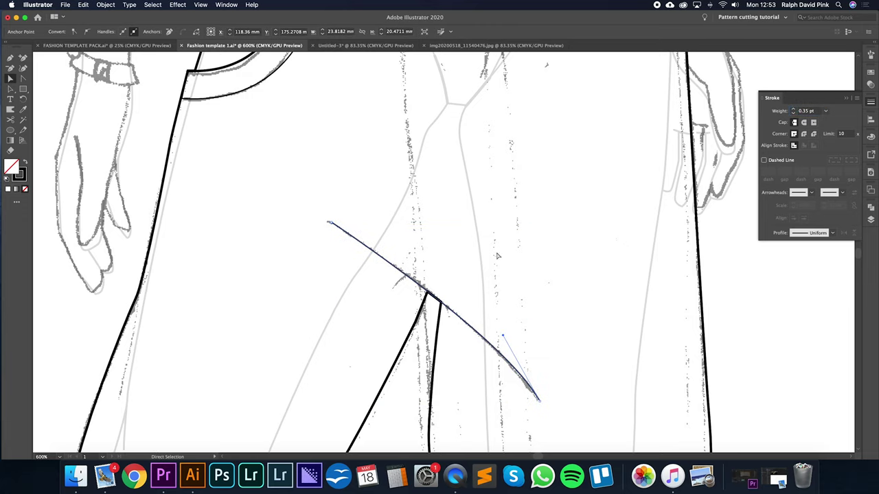
click(498, 256)
Draw a shorter path over the middle of the crotch crease and give it a 1.5 pt stroke with round caps.
click(9, 59)
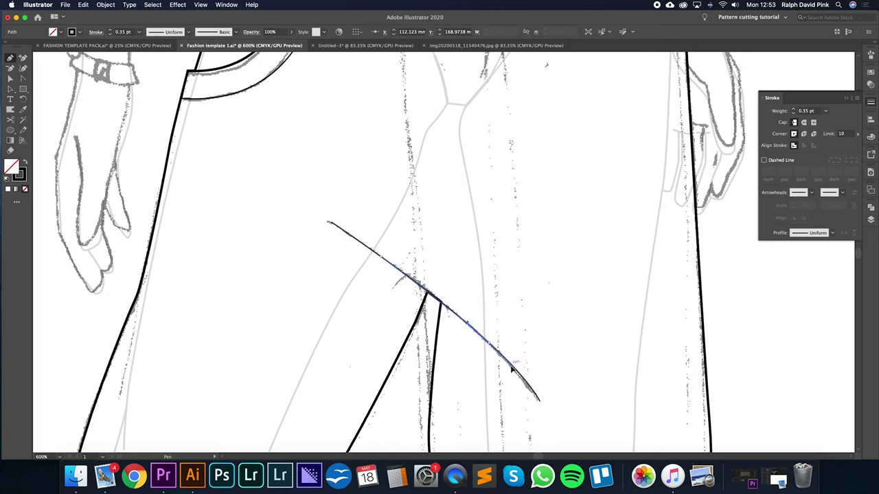
click(515, 366)
click(794, 109)
click(794, 108)
click(793, 114)
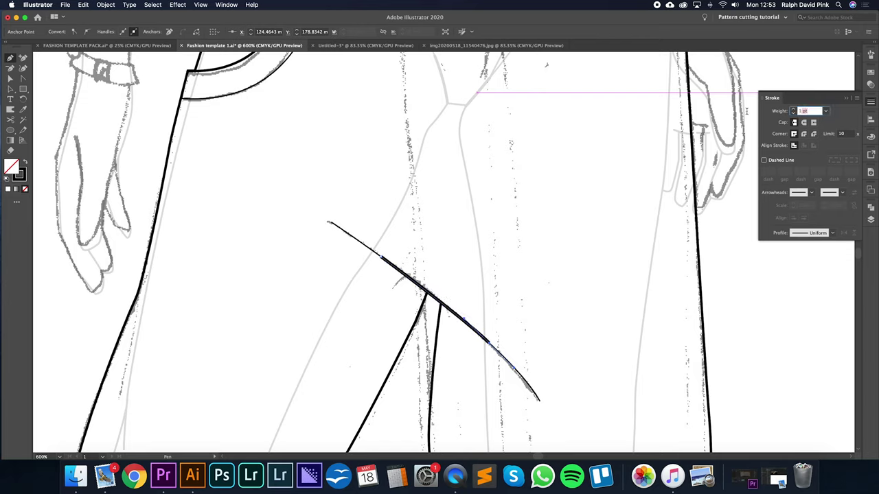
key(Return)
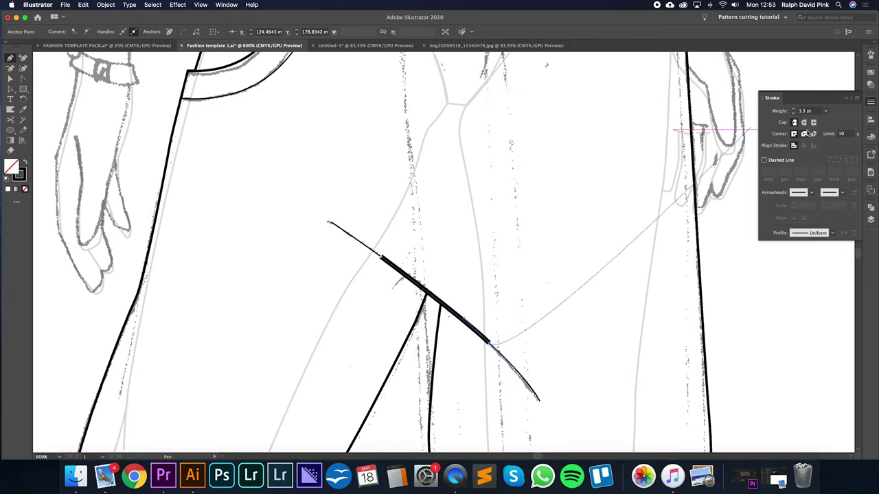
click(804, 124)
key(v)
click(434, 248)
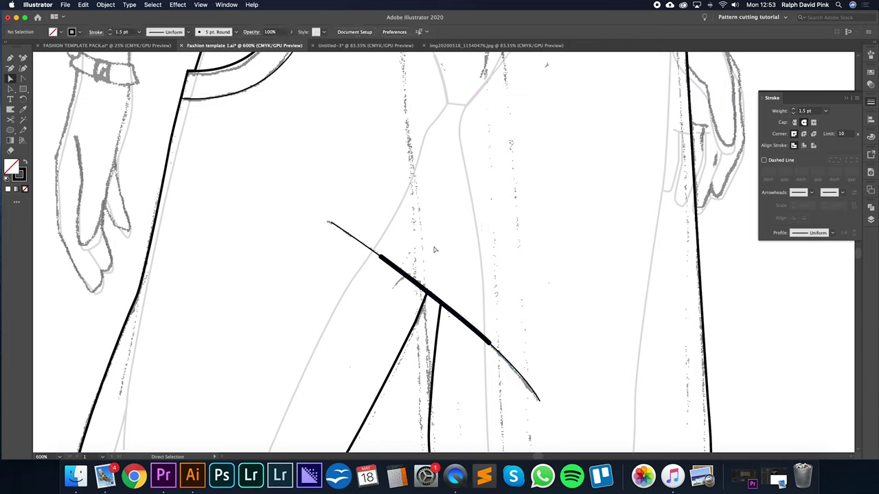
Draw a short curved crease inside the left leg's outer seam above the knee, matching the crotch crease's 0.35 pt stroke.
key(super+minus)
key(super+minus)
key(a)
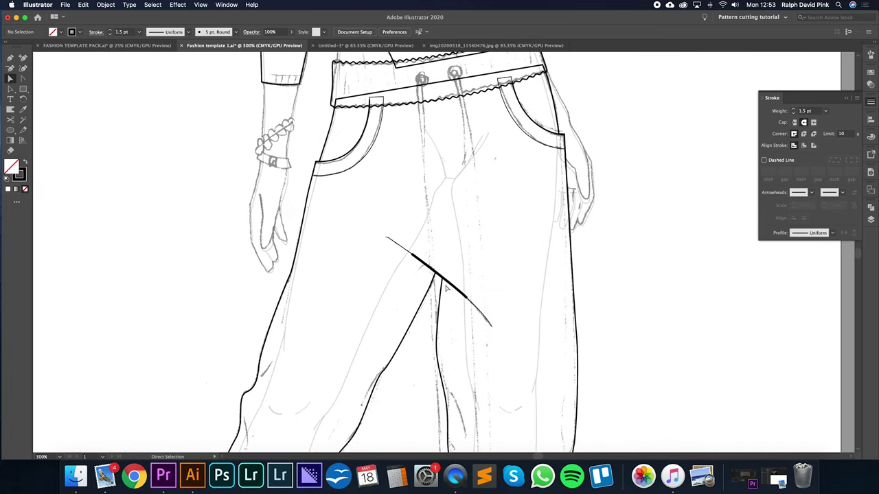
drag(503, 273, 467, 215)
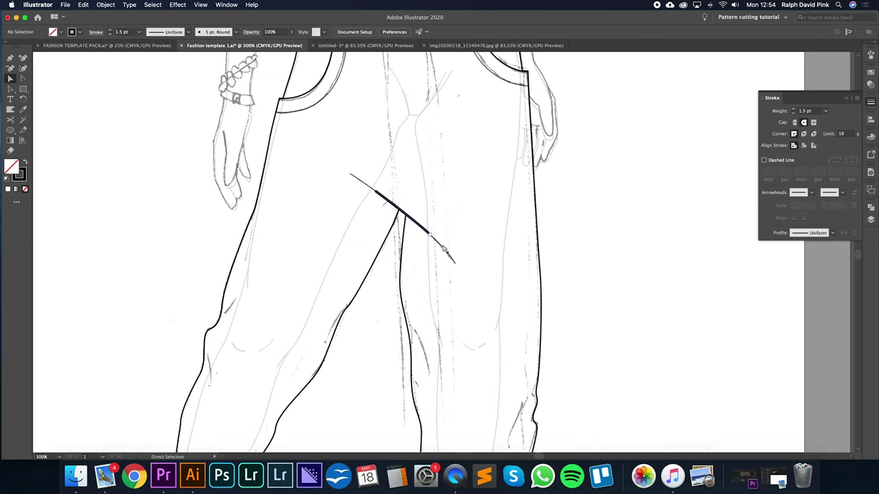
drag(451, 256, 510, 225)
key(p)
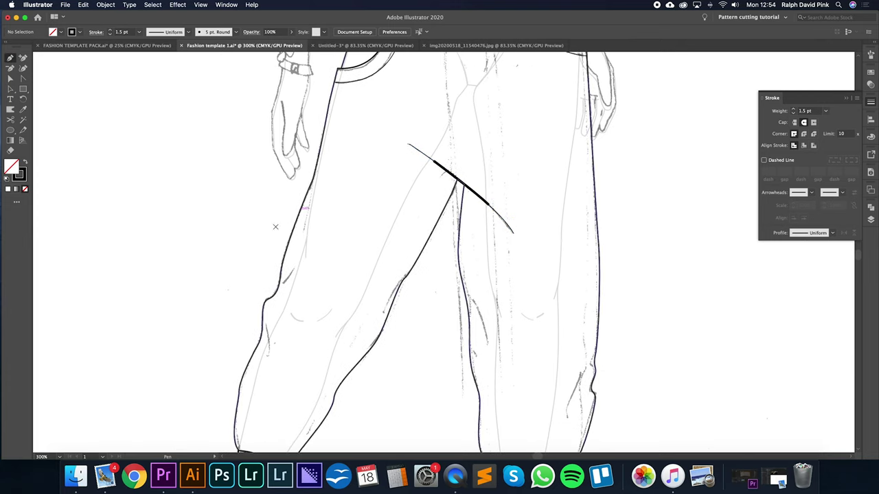
click(283, 283)
drag(308, 246, 318, 218)
key(i)
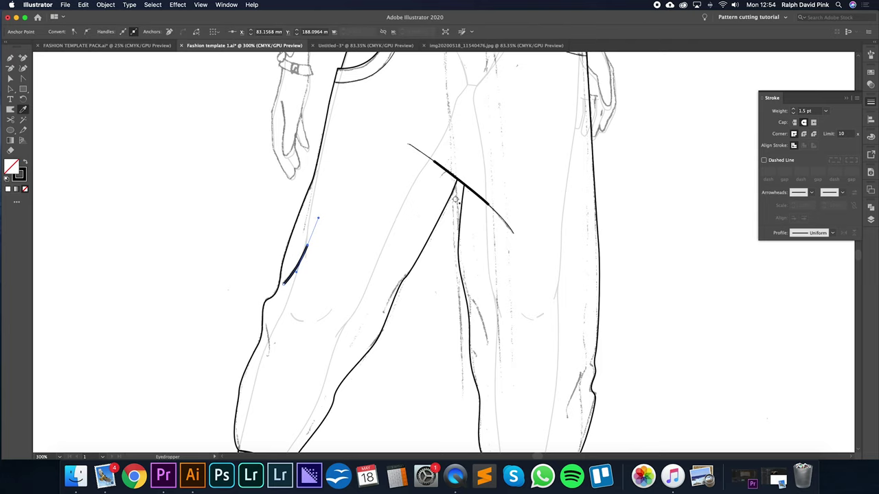
click(425, 156)
key(a)
click(357, 252)
Draw a second thin crease from the notch in the left leg's outer seam at the knee, curving up beside the first.
drag(320, 269, 389, 211)
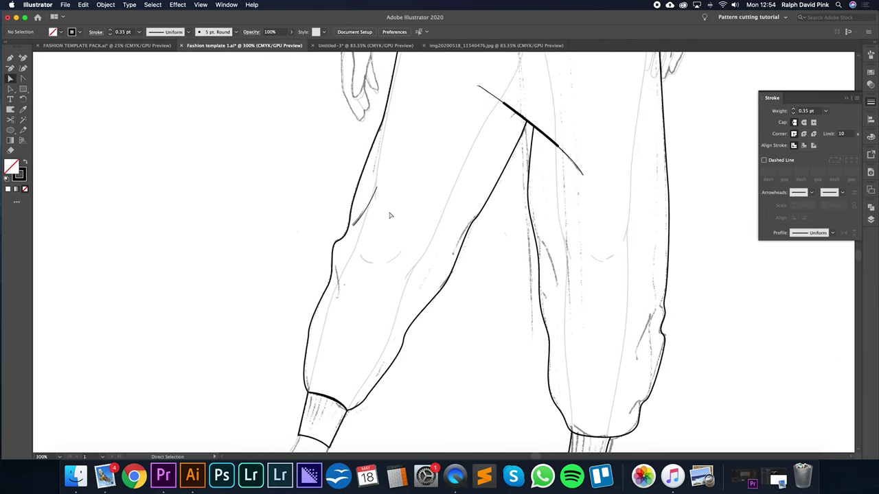
key(p)
mouse_move(342, 239)
mouse_down()
mouse_move(357, 226)
mouse_move(330, 244)
mouse_up()
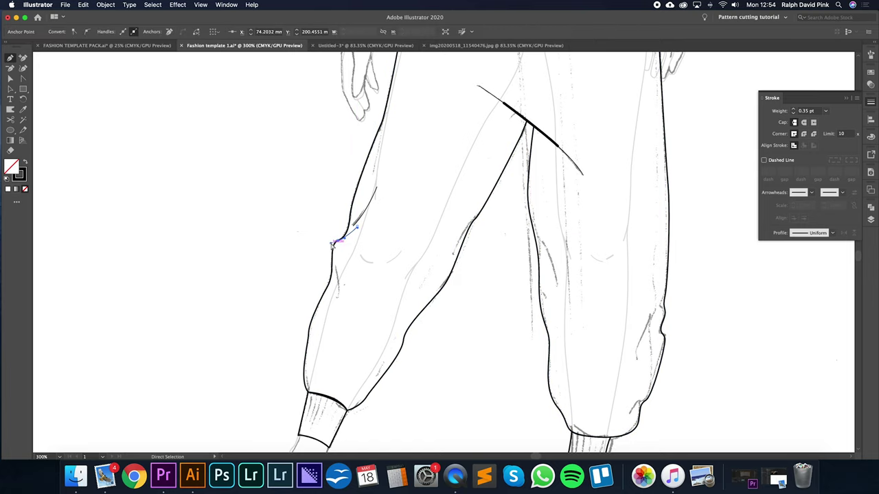
key(super+equal)
key(super+equal)
key(a)
drag(484, 226, 489, 213)
drag(517, 270, 456, 198)
click(503, 251)
Draw two 0.35 pt crease curves meeting in a point just inside the left leg's outer seam below the knee.
key(p)
scroll(502, 230, down, 4)
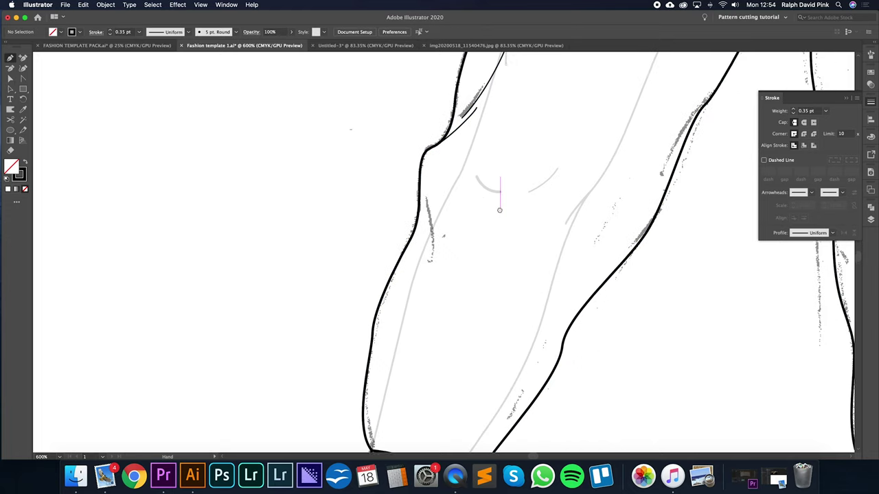
click(425, 193)
click(431, 259)
key(a)
key(super+shift+a)
key(p)
click(424, 192)
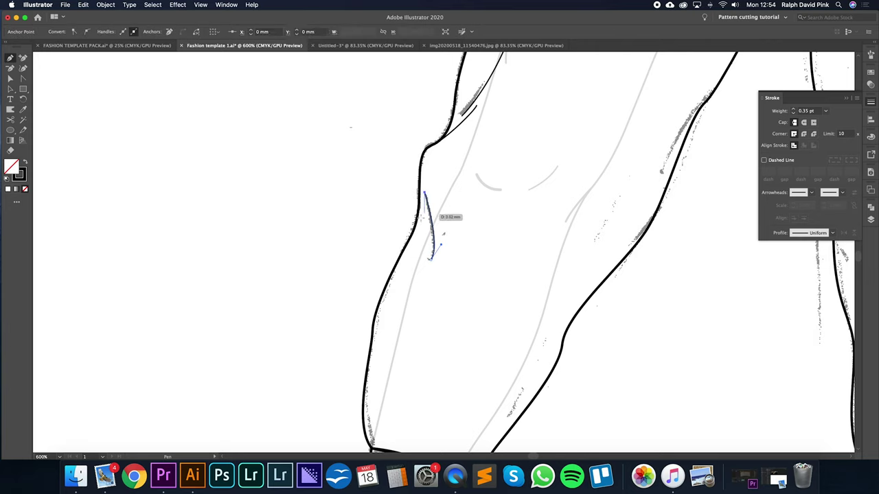
drag(420, 222, 418, 229)
key(super+shift+a)
Draw a thin curved crease from the left leg's inner seam at mid-calf, running inward and down towards the cuff.
scroll(488, 206, down, 3)
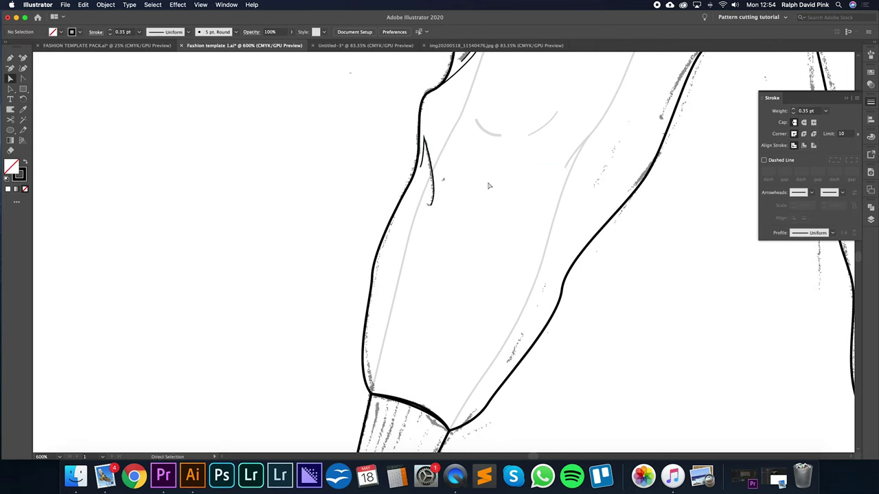
key(super+minus)
scroll(489, 199, down, 1)
click(524, 254)
drag(484, 315, 480, 317)
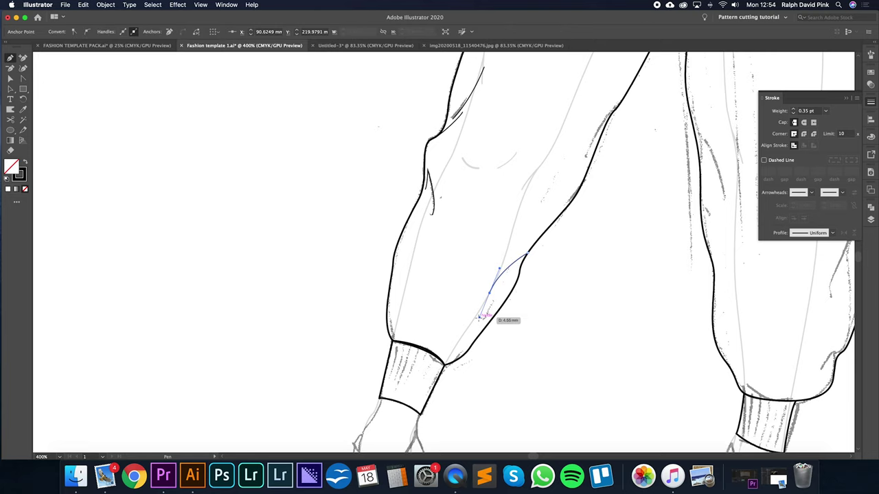
key(shift+c)
drag(527, 253, 514, 277)
key(a)
click(503, 254)
Draw a thin curved crease just inside the left leg's outer seam above the ribbed cuff.
key(p)
click(394, 262)
drag(407, 322, 408, 324)
key(v)
click(430, 293)
Draw three thin 0.35 pt crease lines over the sketched folds along the left leg's inner seam at the knee.
key(p)
scroll(436, 289, up, 5)
scroll(436, 290, right, 4)
click(533, 209)
click(490, 265)
super+click(475, 298)
click(506, 249)
drag(474, 304, 437, 330)
super+click(550, 254)
click(475, 304)
super+click(538, 267)
Draw a thin curved crease from the right leg's inner seam down over the sketched fold beside the knee.
key(super+minus)
key(p)
click(467, 287)
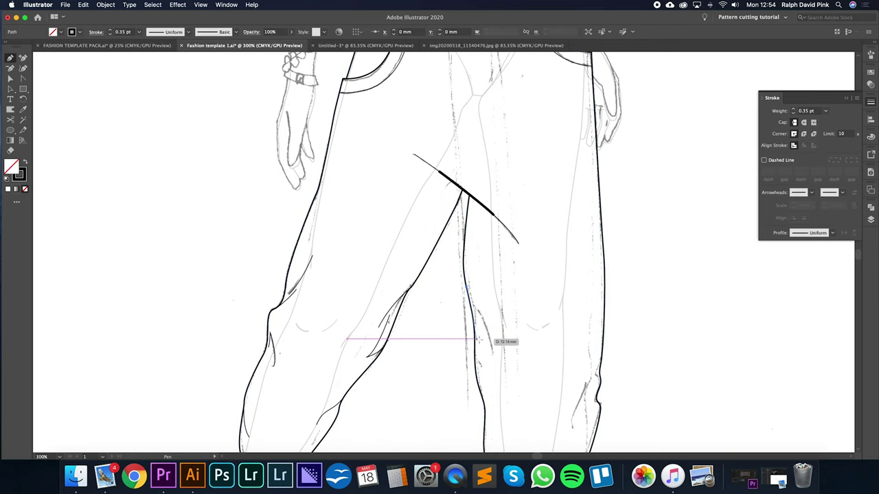
drag(493, 328, 495, 376)
key(shift+c)
drag(466, 287, 471, 309)
super+click(472, 313)
drag(523, 331, 515, 259)
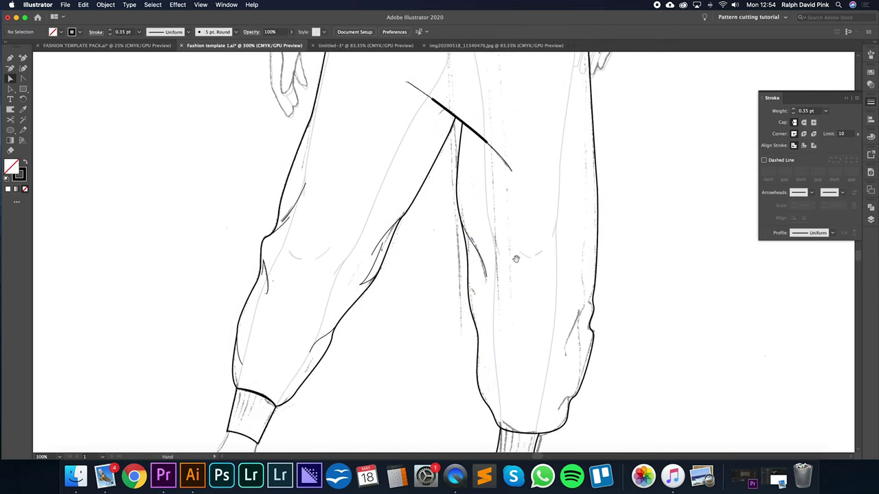
Add a short crease beside the right knee fold and two thin creases from the right leg's inner seam at the calf.
key(p)
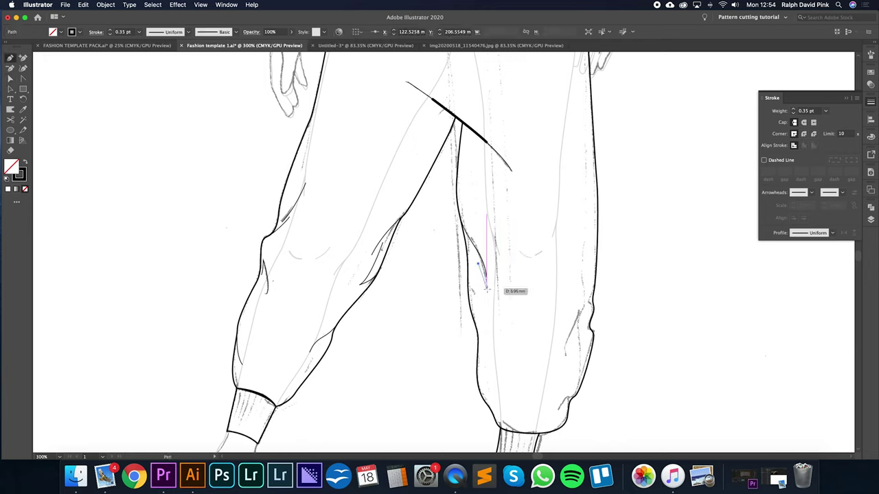
click(478, 331)
drag(494, 377, 500, 395)
click(478, 334)
drag(483, 364, 484, 369)
super+click(486, 368)
Draw two thin creases at the notch in the right leg's outer seam and a short one just above the cuff.
click(565, 356)
drag(593, 297, 605, 256)
click(572, 353)
drag(591, 327, 617, 317)
click(559, 410)
drag(572, 397, 574, 398)
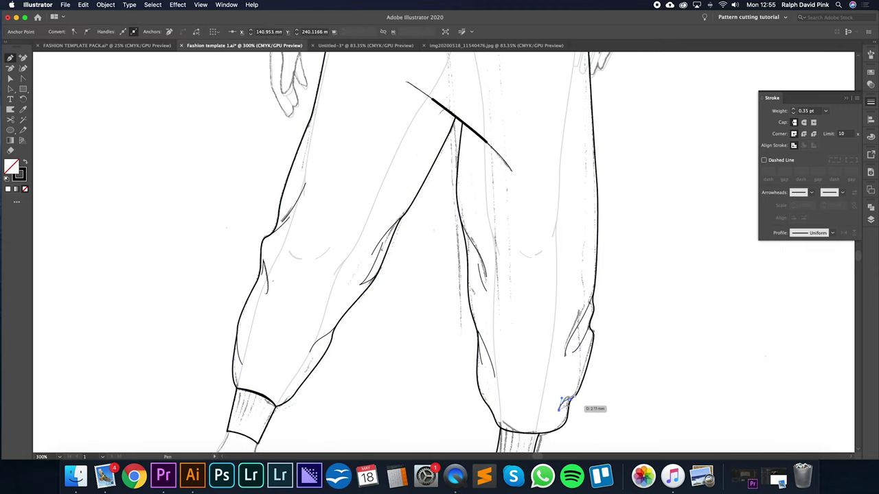
Draw a thin curved fold from the right leg's lower inner seam down to the cuff's upper edge.
key(super+equal)
key(super+equal)
super+click(410, 227)
click(287, 255)
drag(371, 311, 406, 314)
Draw a circle about 2.85 mm in diameter with a 0.35 pt stroke over the right sketched drawcord eyelet on the waistband.
key(super+minus)
key(super+minus)
key(super+minus)
scroll(490, 198, up, 5)
scroll(489, 197, up, 3)
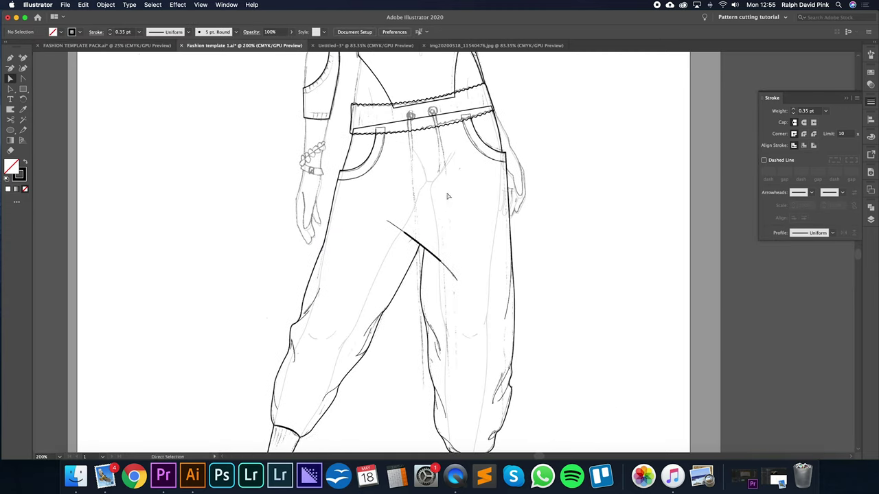
scroll(495, 117, up, 2)
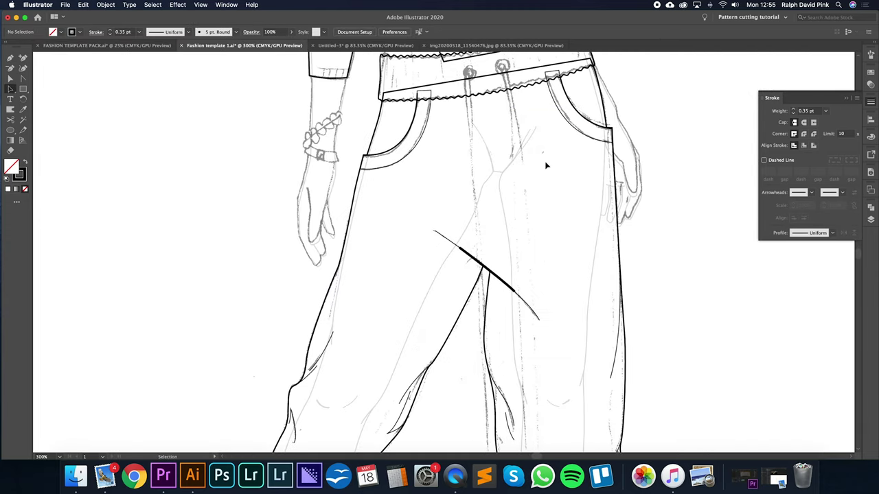
drag(559, 168, 529, 79)
drag(504, 240, 513, 317)
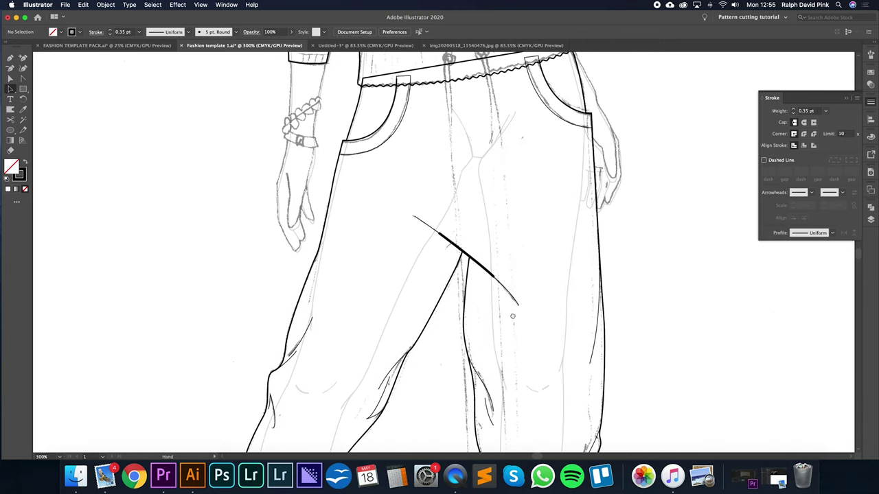
scroll(526, 323, up, 4)
scroll(509, 232, up, 1)
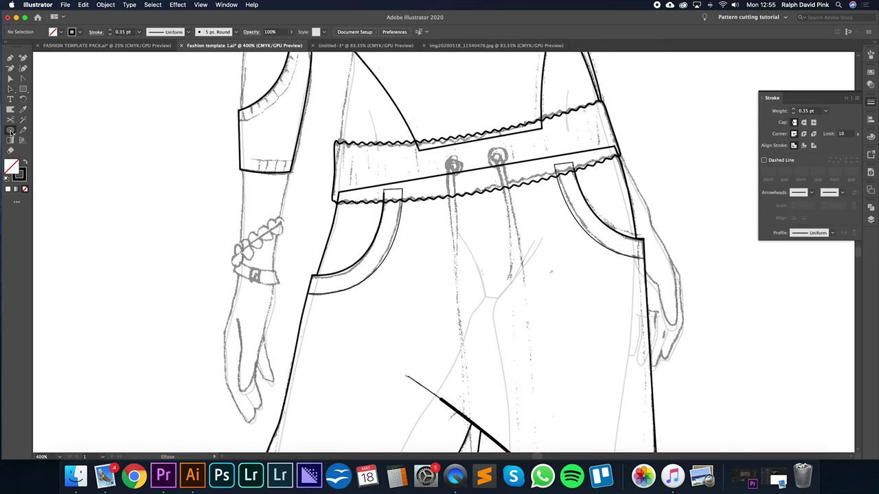
scroll(542, 147, up, 1)
drag(526, 321, 478, 395)
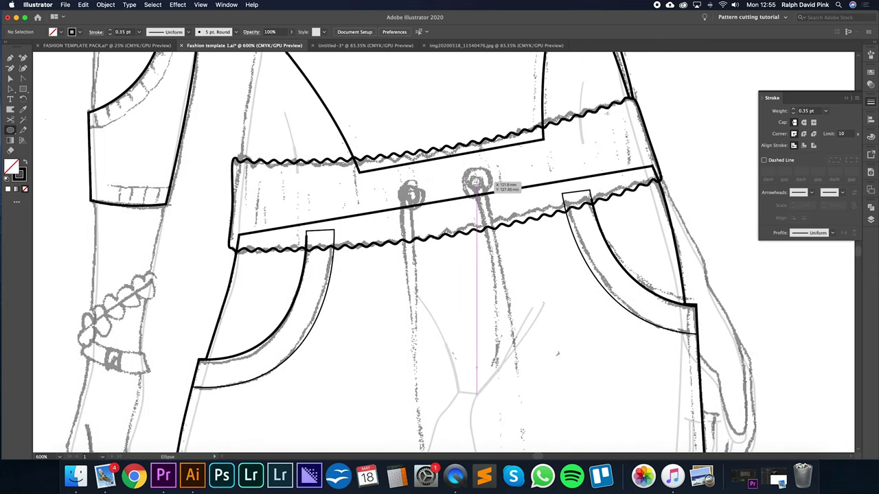
drag(475, 180, 491, 192)
key(super+equal)
key(super+equal)
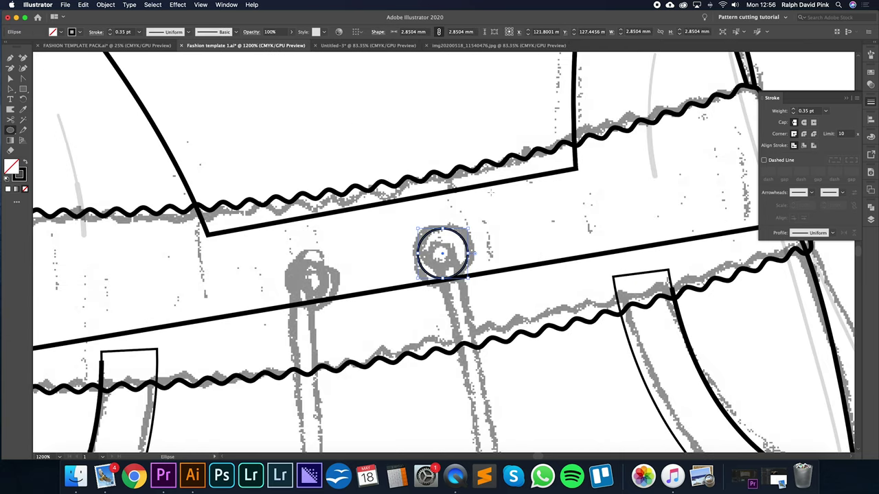
click(11, 90)
click(329, 119)
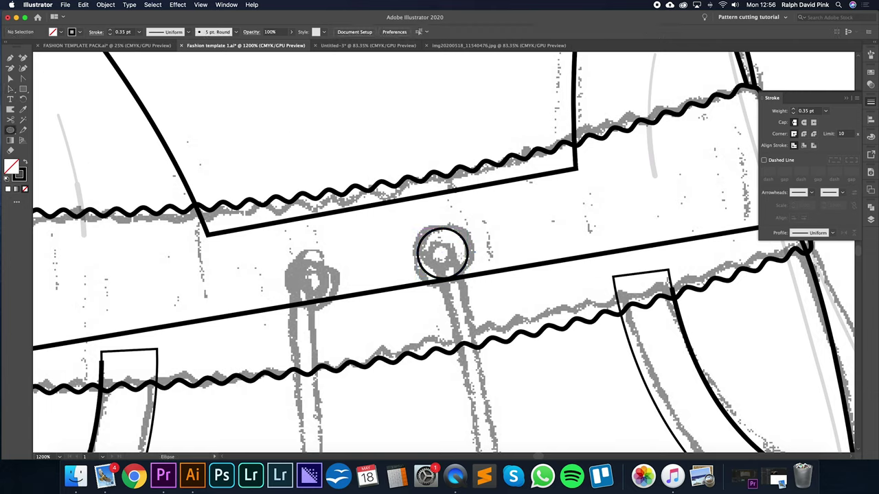
Draw a concentric circle about 1.85 mm in diameter inside the eyelet and set its stroke weight to 1 pt.
drag(445, 253, 465, 266)
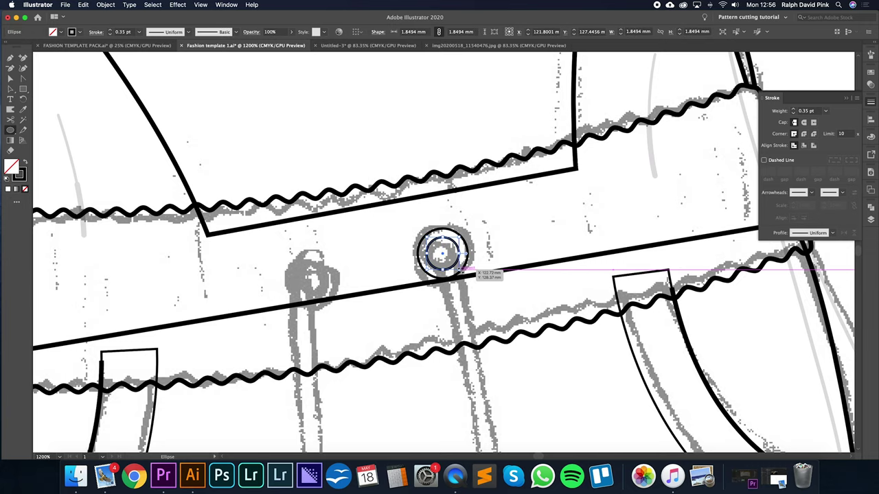
click(794, 110)
click(793, 109)
key(a)
click(531, 238)
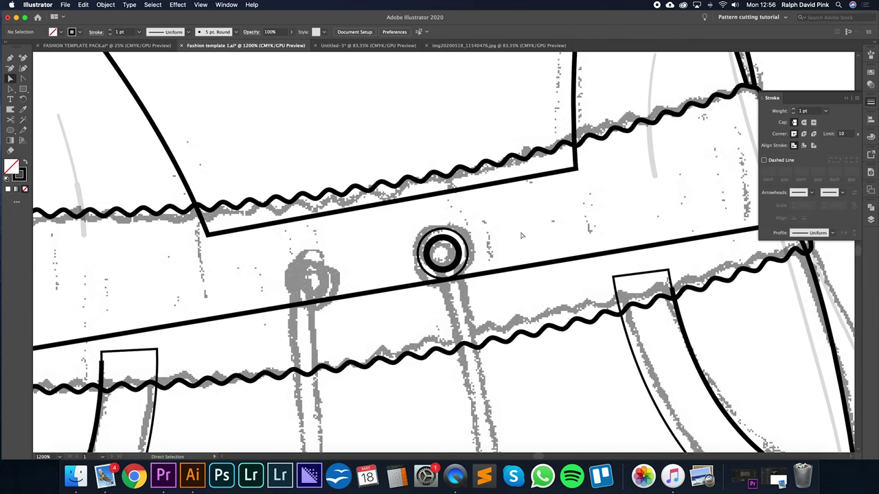
Group the eyelet's two concentric circles.
key(super+minus)
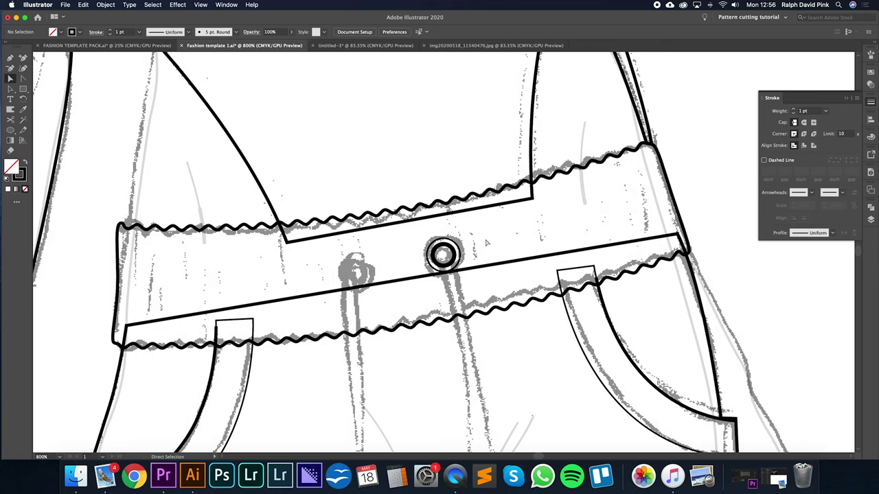
click(445, 257)
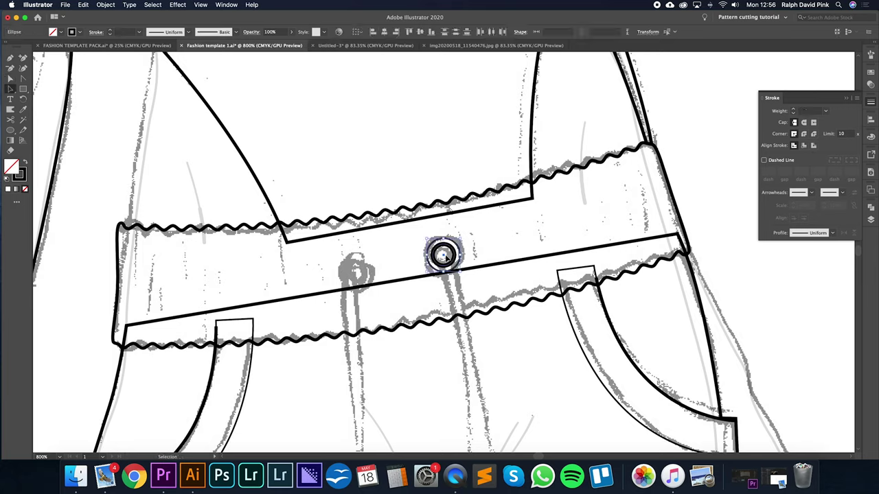
click(480, 235)
click(445, 256)
click(102, 4)
click(108, 47)
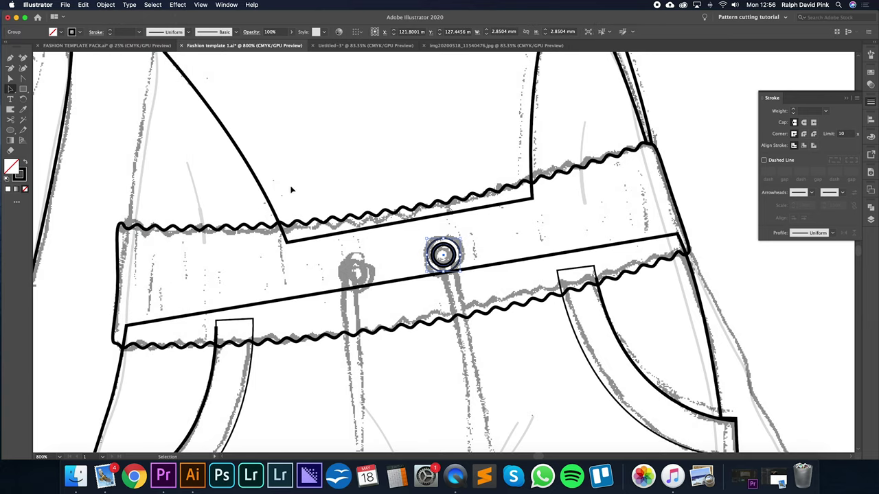
key(a)
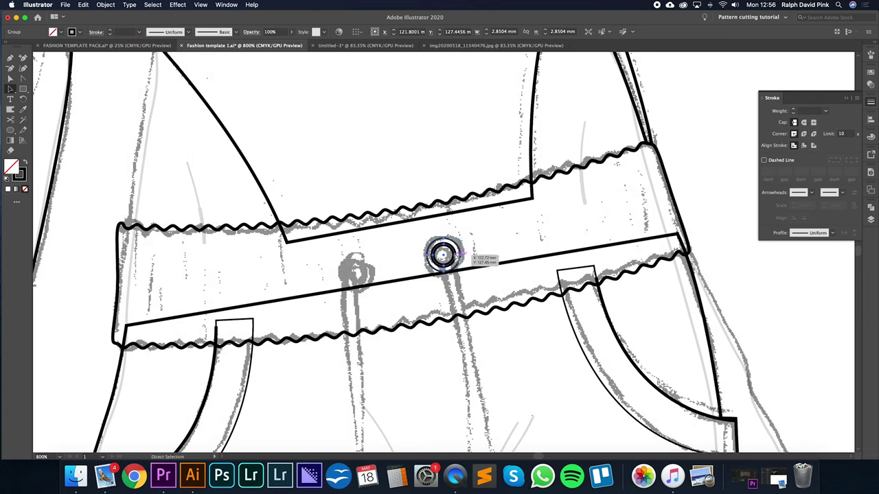
Copy the grouped eyelet onto the left sketched eyelet on the waistband.
key(v)
drag(446, 243, 355, 263)
click(540, 239)
key(a)
key(super+minus)
key(super+minus)
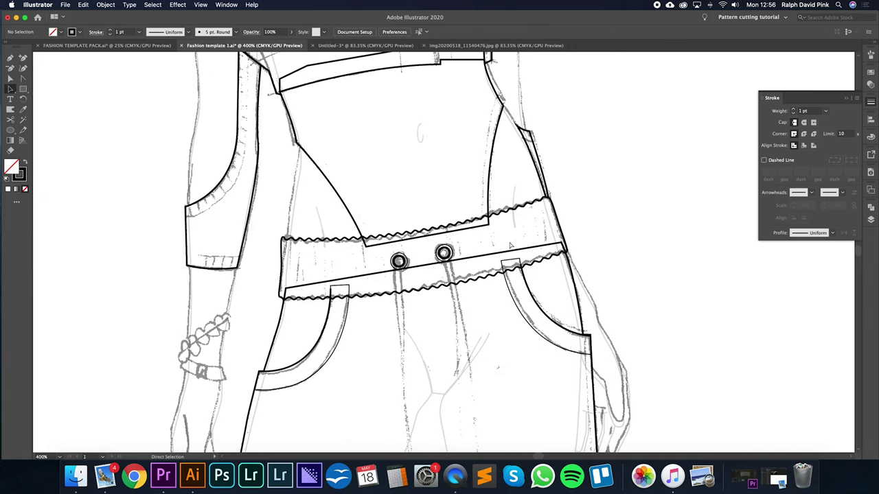
Draw the right drawcord as a curved path from the eyelet's centre down past the crotch crease to about knee height.
drag(511, 245, 505, 188)
key(p)
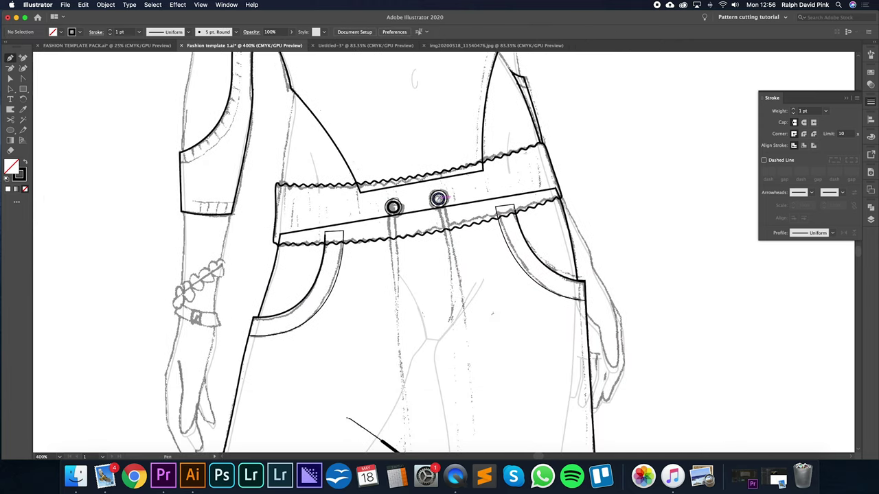
click(438, 199)
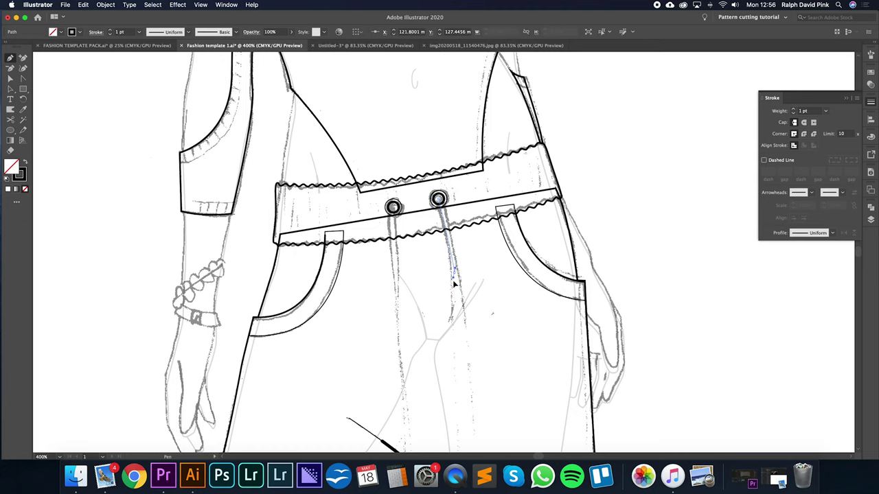
click(453, 321)
scroll(472, 337, down, 5)
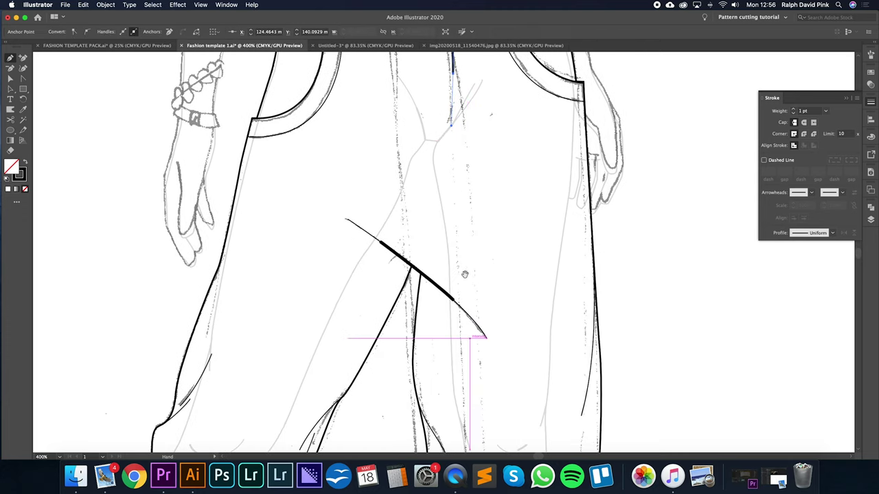
drag(466, 438, 490, 454)
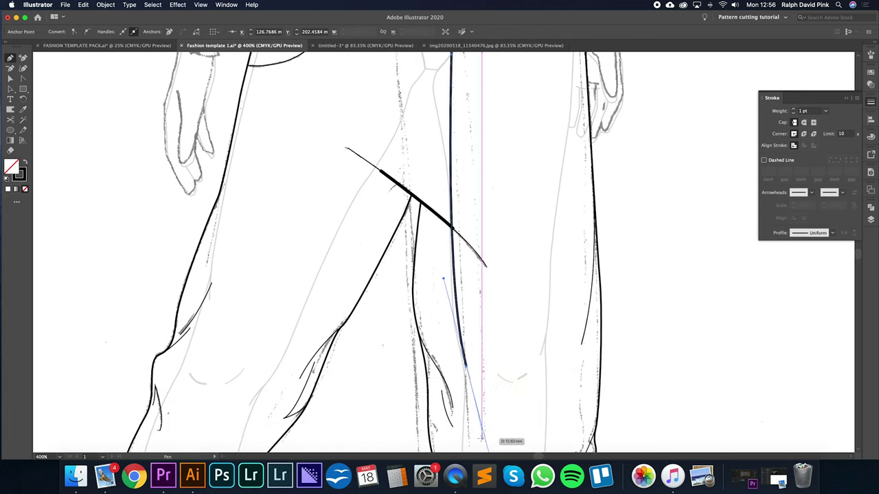
Set the right drawcord's stroke weight to 3.5 pt with round caps.
key(super+minus)
scroll(472, 232, up, 3)
key(a)
drag(420, 299, 422, 336)
scroll(514, 188, up, 2)
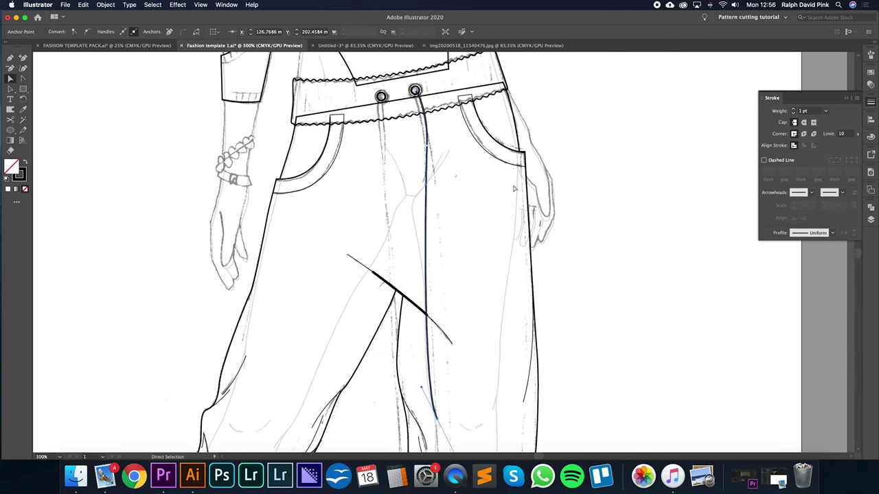
click(794, 111)
click(794, 111)
click(793, 110)
click(794, 114)
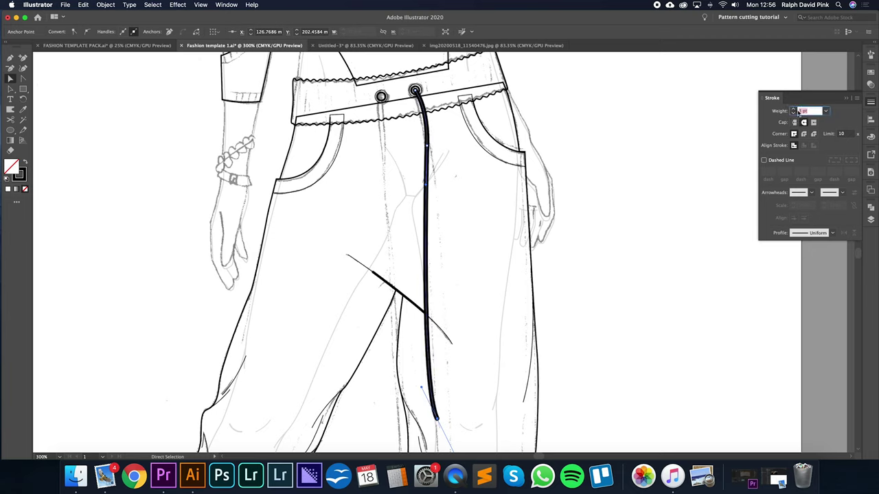
text(3.5)
key(Return)
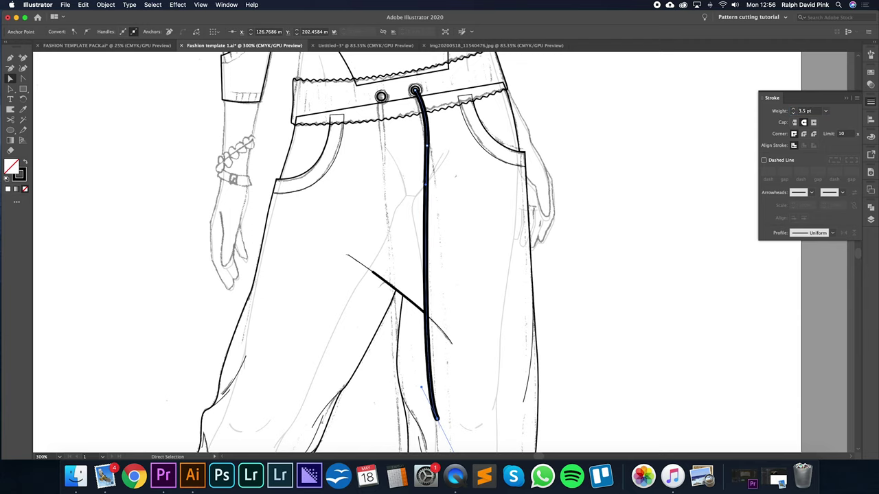
Draw the left drawcord as a curved path from the left eyelet's centre down between the legs to below knee height.
click(440, 182)
scroll(446, 179, left, 1)
key(p)
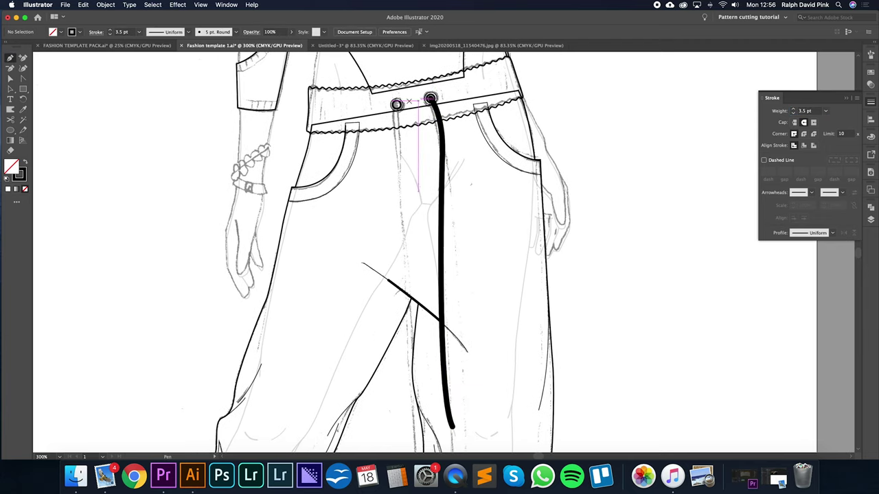
click(397, 105)
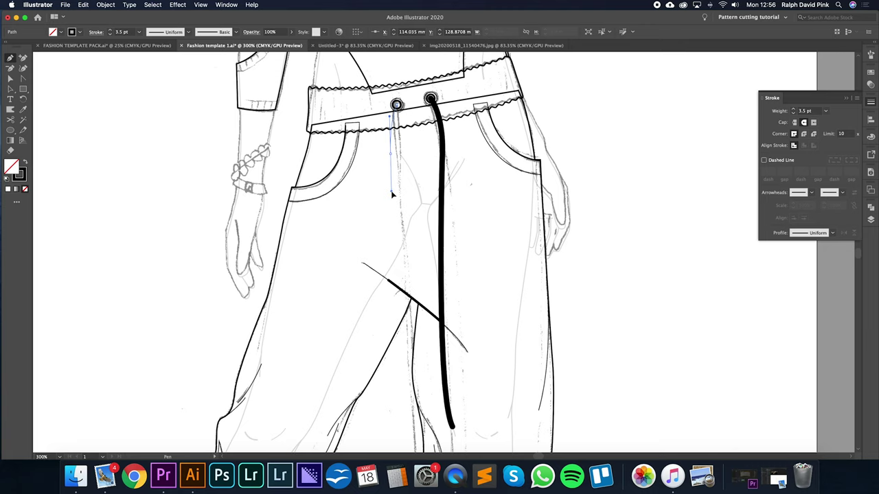
scroll(395, 206, down, 5)
click(403, 370)
scroll(459, 295, up, 5)
click(457, 186)
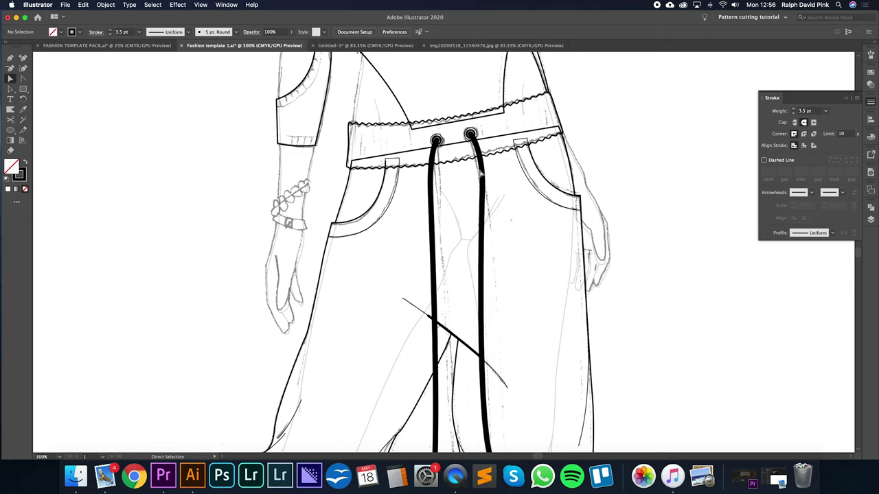
Select both drawcords and expand their strokes into outlined shapes.
click(434, 180)
click(110, 6)
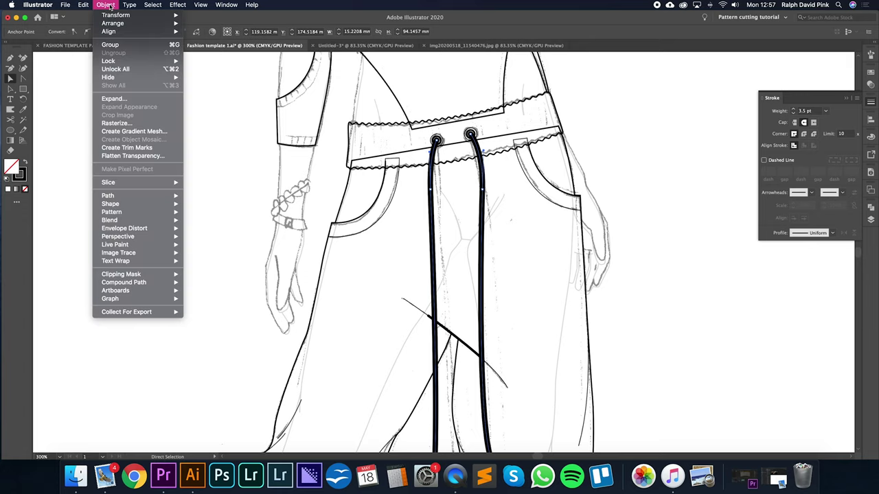
click(114, 99)
click(500, 378)
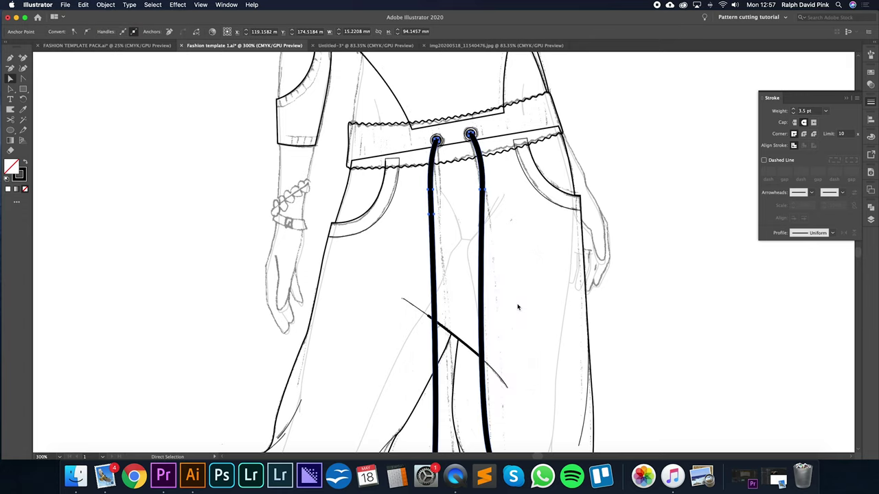
Swap the expanded drawcords' fill and stroke so they are black outlines, and set the stroke weight to 0.6 pt.
key(super+equal)
key(super+equal)
scroll(503, 147, up, 10)
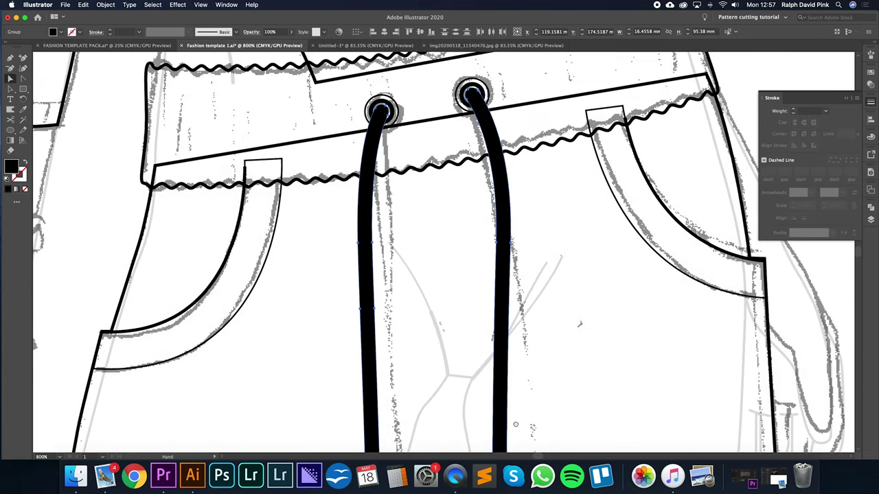
key(a)
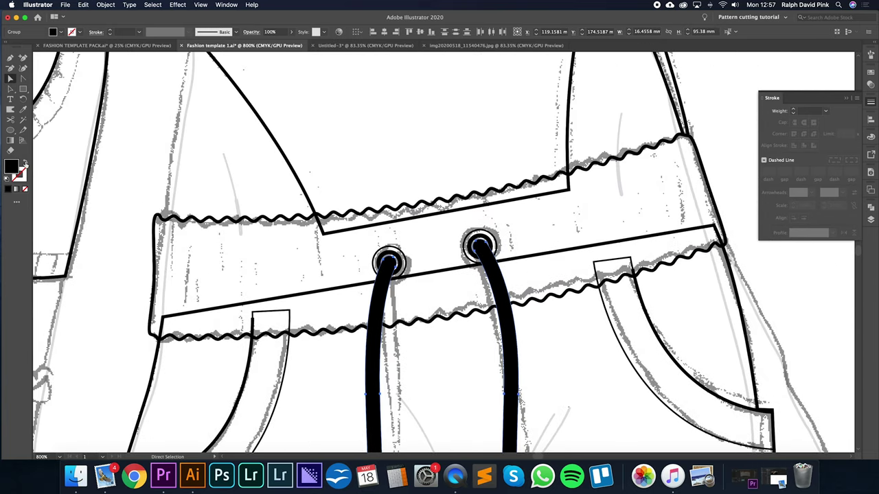
click(25, 164)
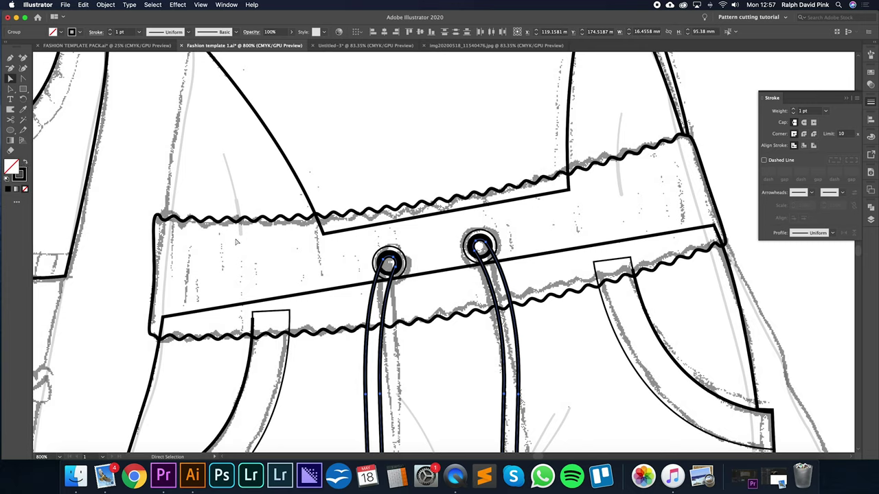
click(23, 164)
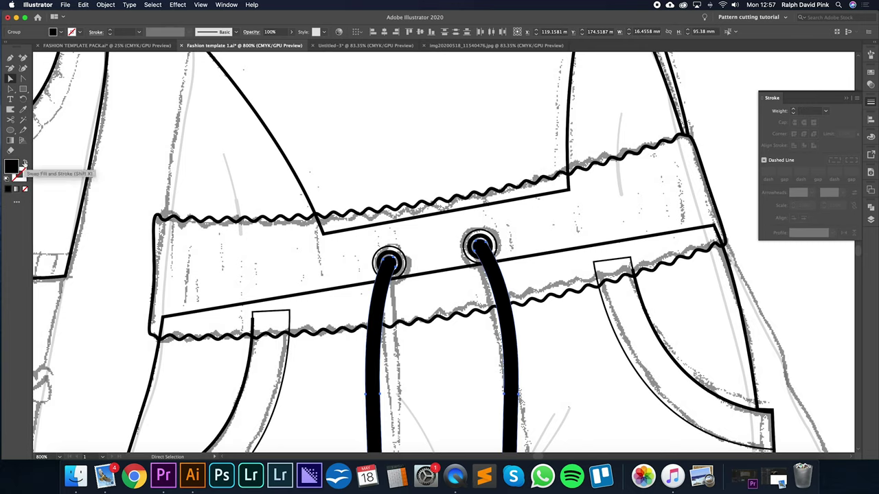
click(24, 164)
click(24, 164)
click(24, 164)
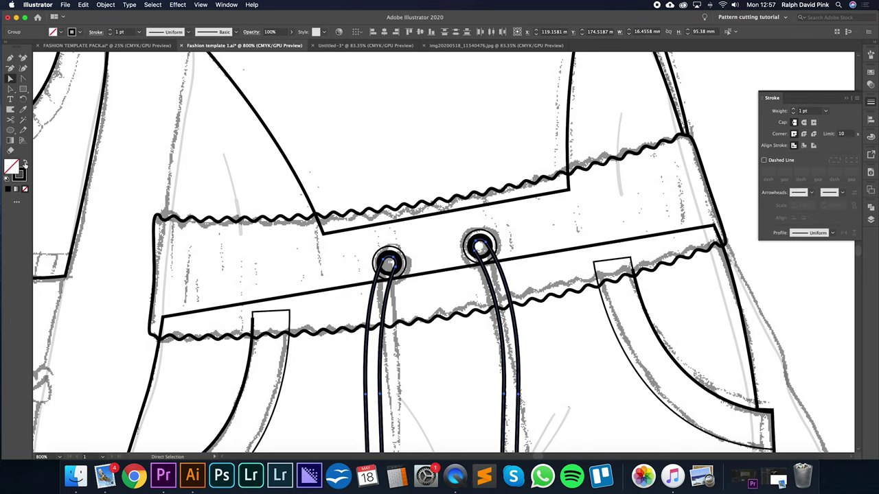
click(808, 111)
text(0.6)
key(Return)
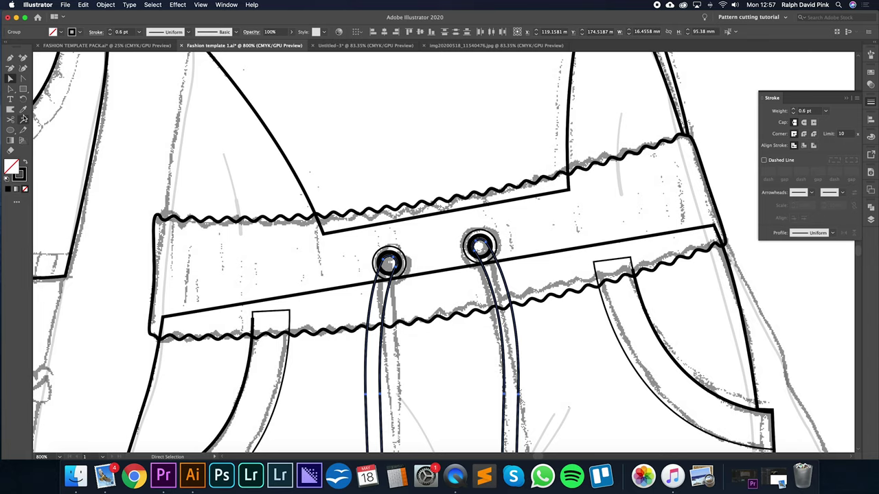
Fill the outlined drawcords with white.
double_click(18, 172)
text(fff)
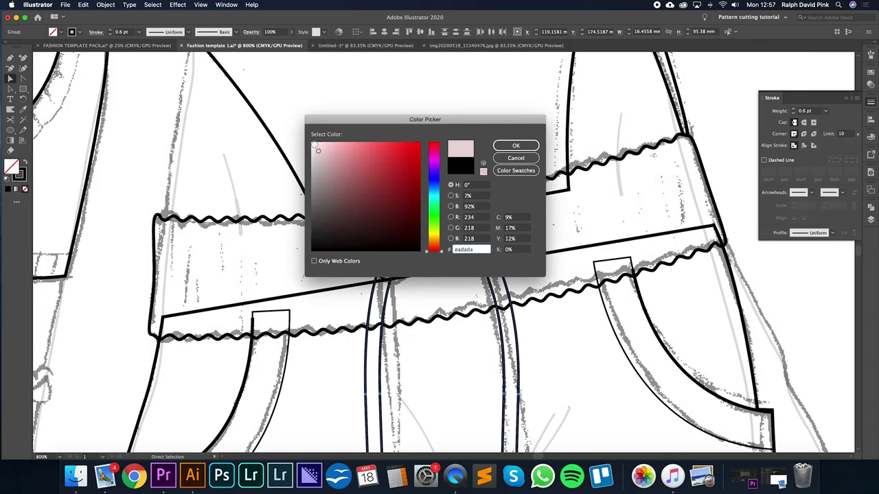
click(515, 146)
click(554, 335)
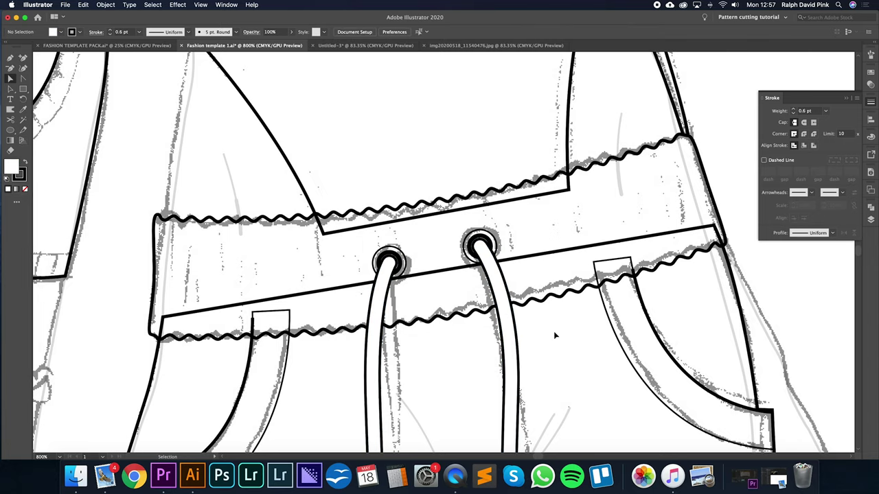
Examine the drawcords on the whole trousers, then the left ankle cuff's outline and sketched ribbing.
key(super+minus)
key(super+minus)
key(super+minus)
key(super+minus)
drag(555, 335, 602, 182)
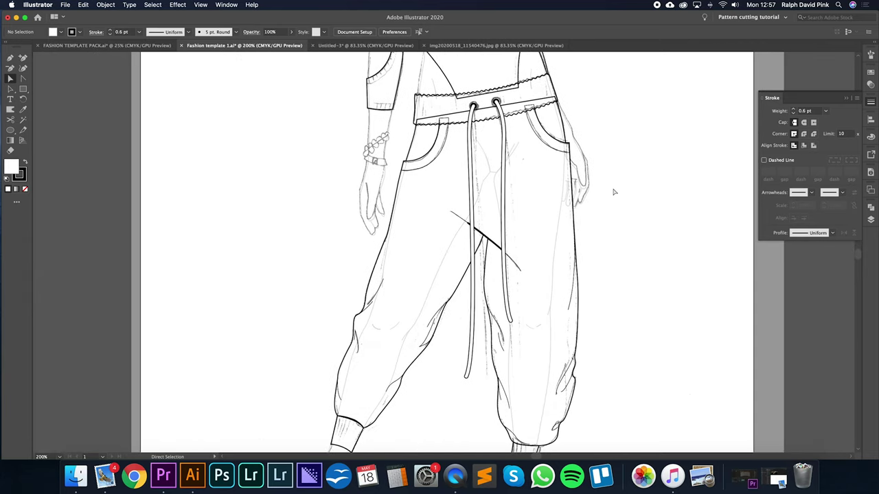
key(v)
drag(622, 229, 635, 147)
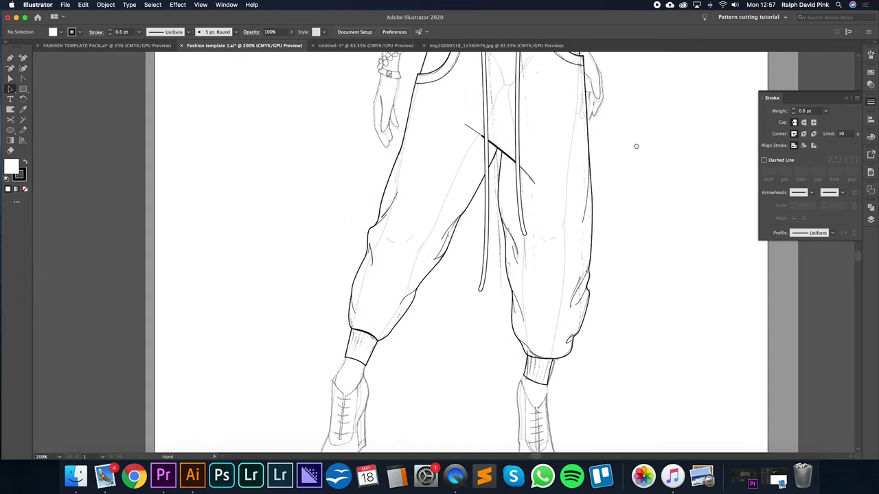
drag(543, 337, 594, 209)
key(super+plus)
key(super+plus)
drag(472, 232, 514, 268)
scroll(507, 267, up, 1)
key(a)
click(445, 176)
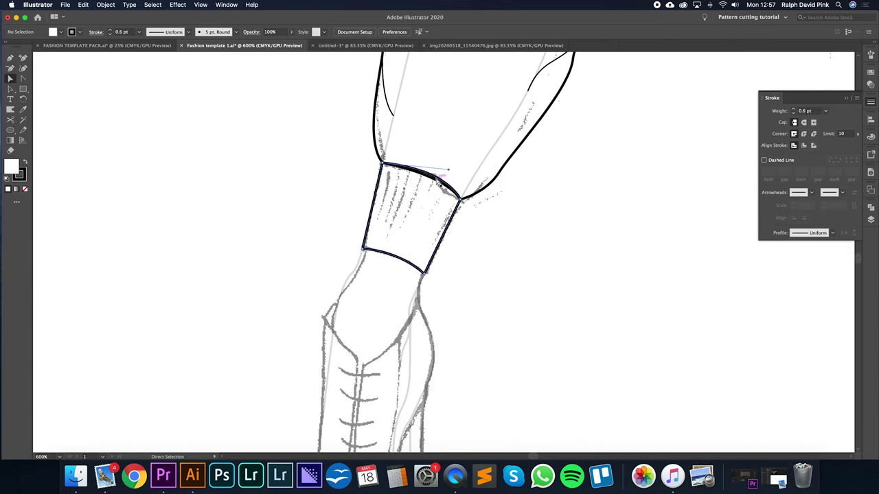
click(480, 240)
scroll(506, 266, up, 3)
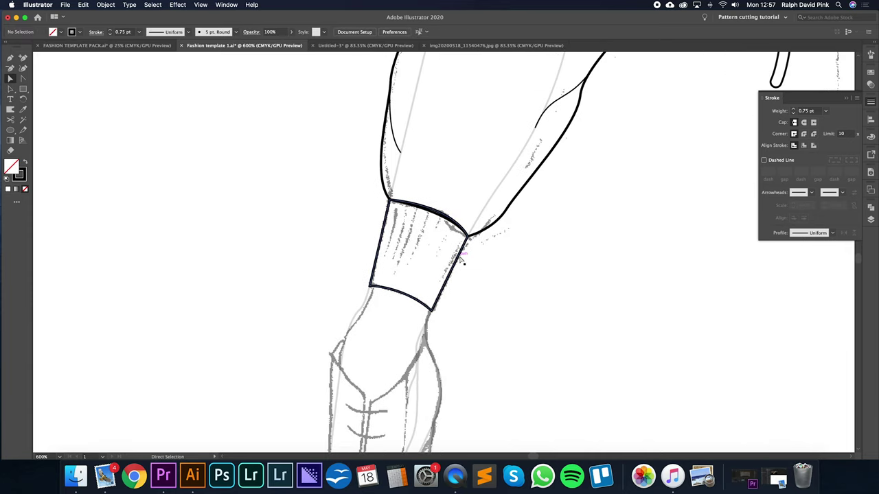
Try to draw individual straight rib lines with the Pen tool along the left ankle cuff's outer edge, and undo them.
key(p)
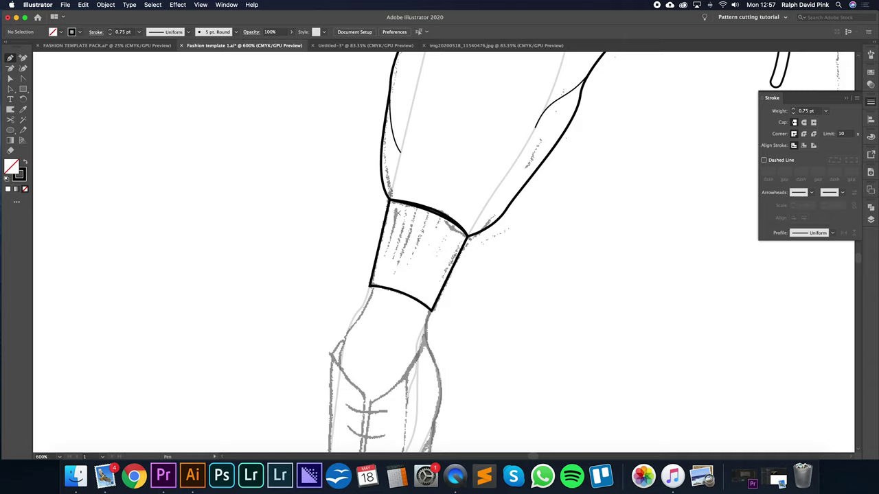
click(393, 200)
click(372, 285)
key(a)
key(p)
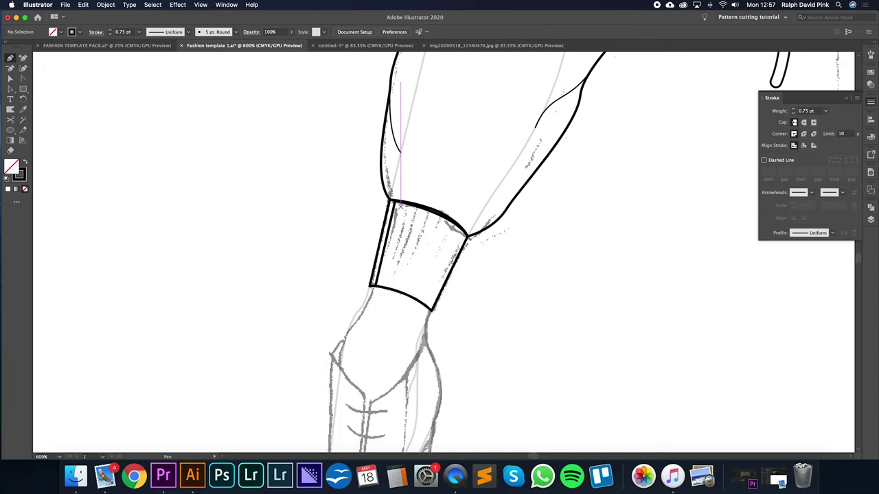
click(381, 287)
key(a)
click(412, 259)
key(super+z)
key(super+z)
key(super+z)
key(super+z)
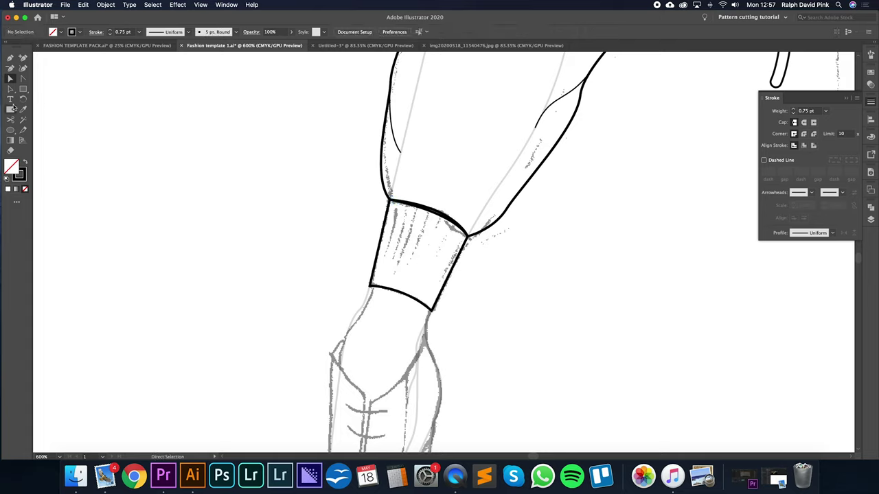
Draw a vertical line about 12.4 mm long on the blank area beside the left ankle cuff, with a 0.3 pt stroke.
drag(10, 89, 61, 89)
drag(184, 123, 171, 240)
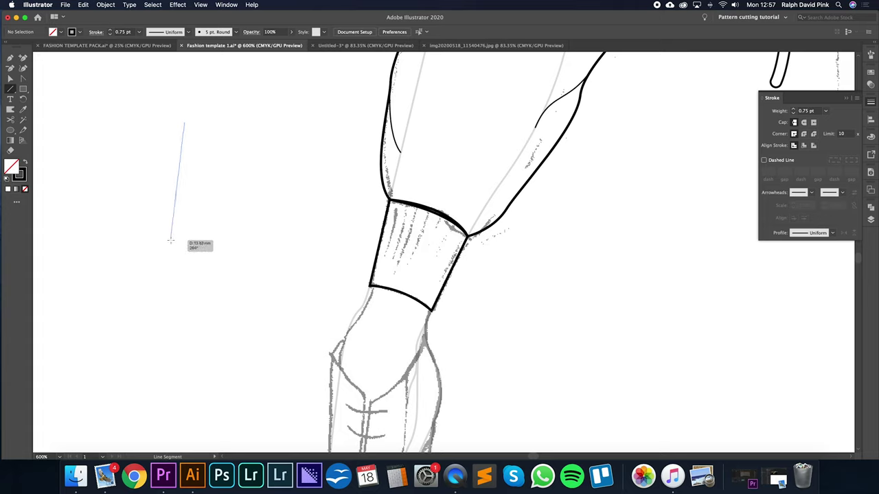
drag(171, 240, 184, 232)
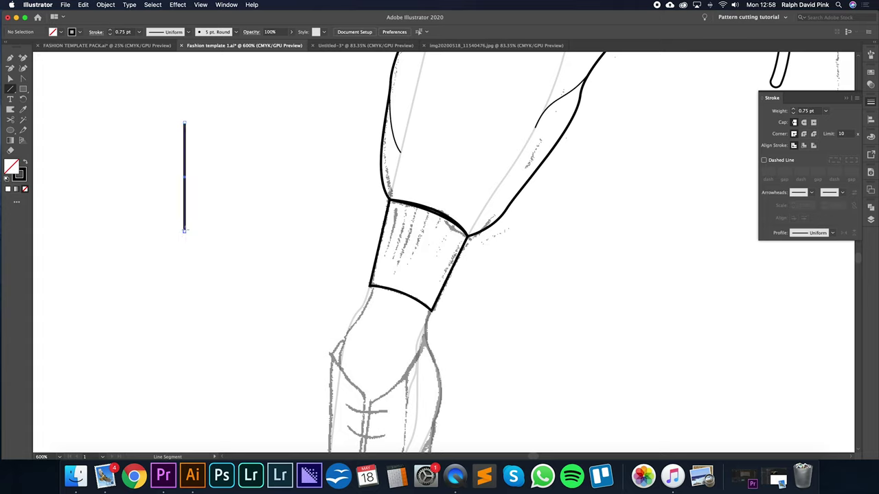
double_click(807, 111)
text(0.3)
key(Return)
key(v)
click(218, 174)
scroll(376, 176, left, 2)
scroll(376, 176, up, 1)
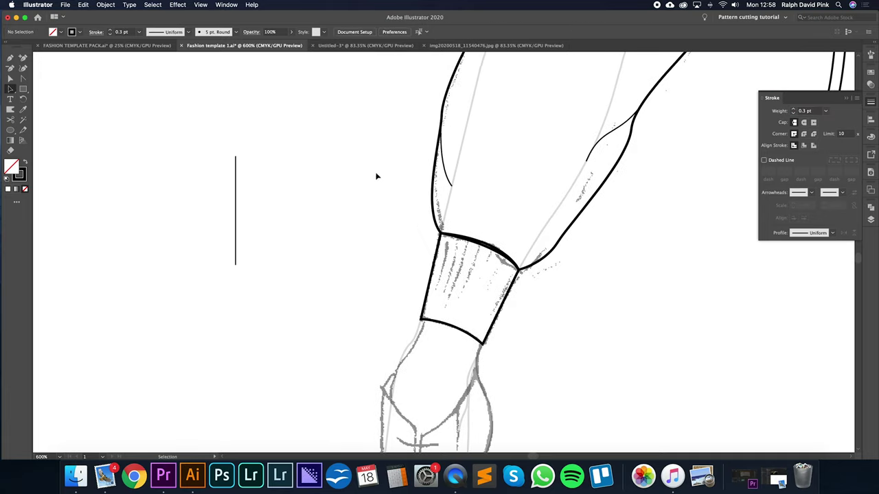
Copy the vertical line horizontally about 0.44 mm to its right.
click(237, 205)
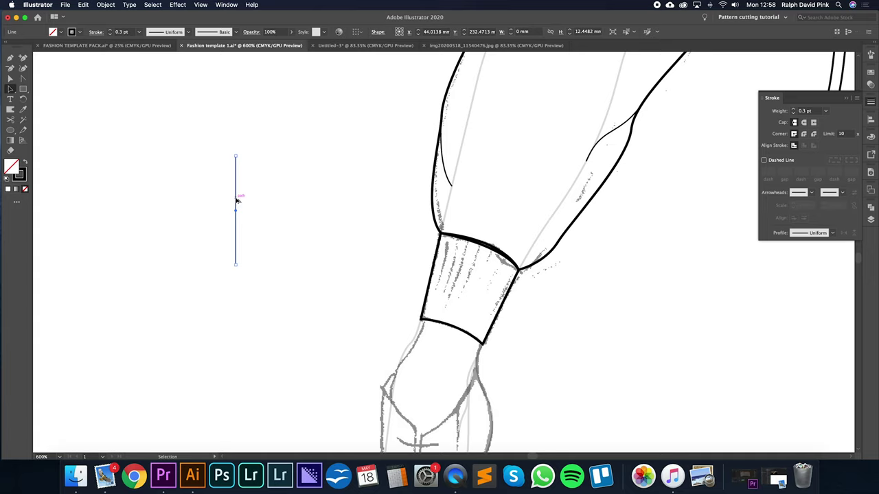
drag(238, 200, 241, 202)
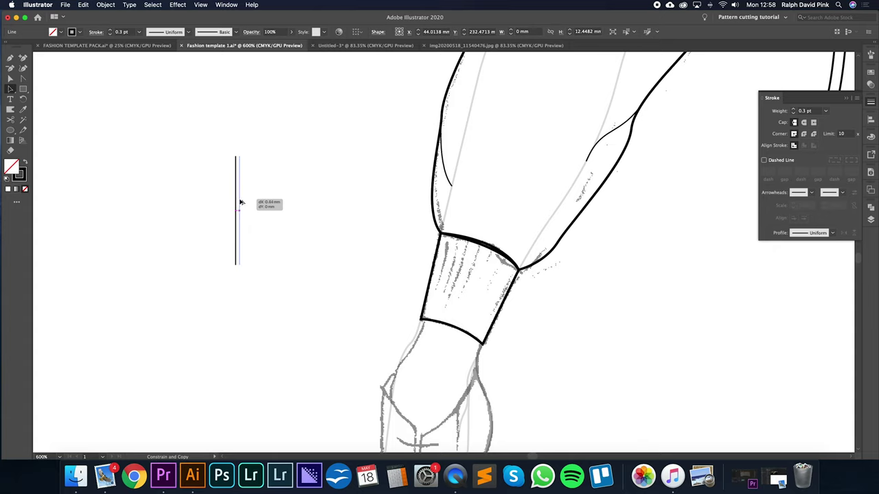
drag(241, 202, 239, 199)
Repeat the copy transformation until the evenly spaced lines form a rib block about 16 mm wide.
key(a)
key(super+d)
key(super+d)
key(super+d)
key(super+d)
key(super+d)
key(super+d)
key(super+d)
key(super+d)
key(super+d)
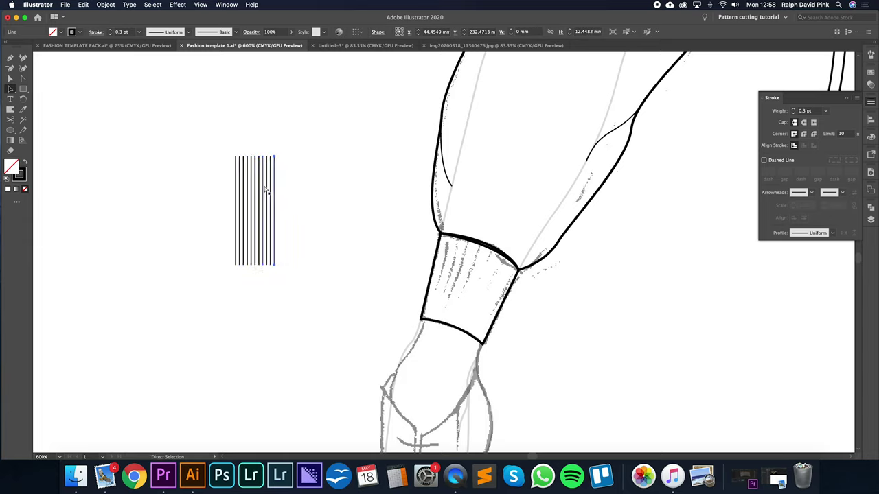
key(super+d)
key(super+d)
key(super+d)
key(super+d)
key(super+d)
key(super+d)
key(super+d)
key(super+d)
key(super+d)
key(super+d)
key(super+d)
key(super+d)
key(super+d)
key(super+d)
key(super+d)
key(super+d)
key(super+d)
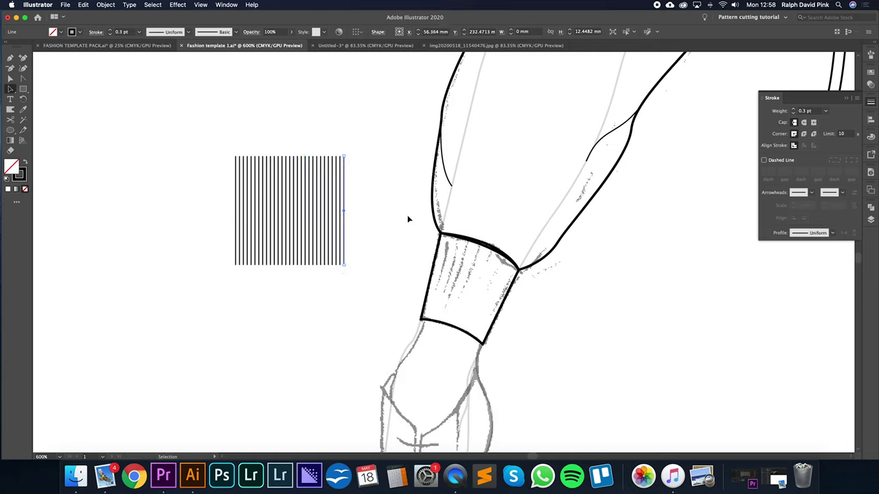
key(super+d)
key(super+d)
key(super+d)
key(super+d)
key(super+d)
key(super+d)
key(super+d)
key(super+d)
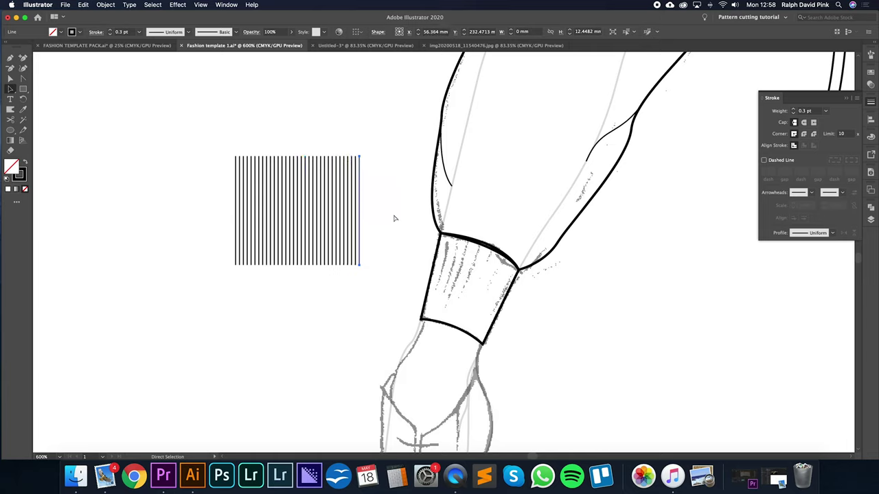
click(390, 206)
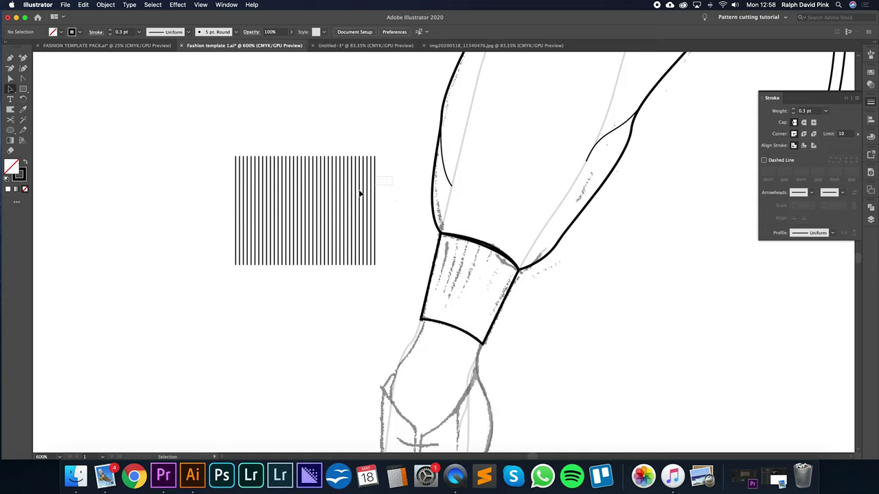
Select all the rib lines and set their stroke weight to 0.2 pt.
drag(230, 222, 228, 221)
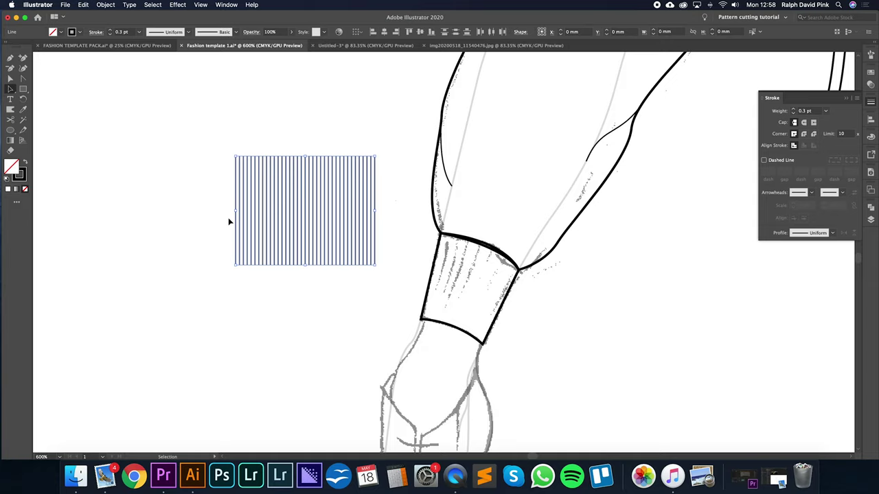
click(807, 110)
text(0.2)
key(Return)
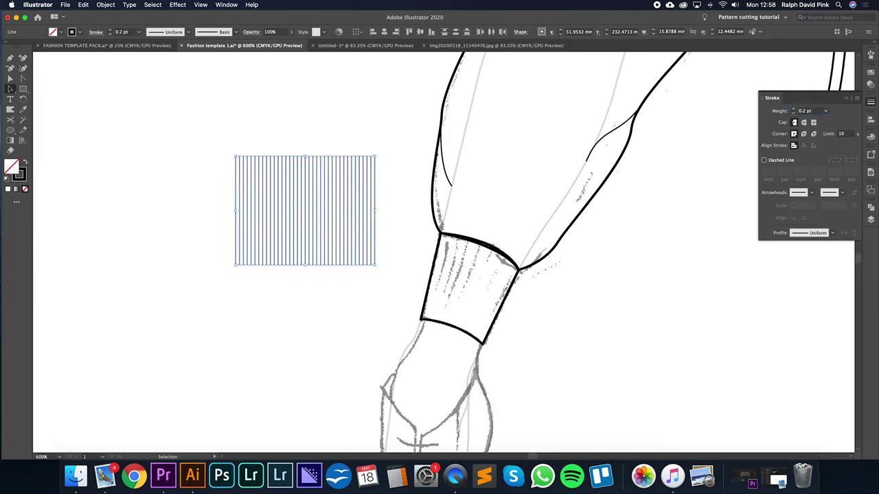
Create an art brush from all the rib lines, running horizontally left to right and stretched to fit the stroke length.
drag(393, 147, 132, 240)
click(871, 55)
drag(324, 191, 789, 190)
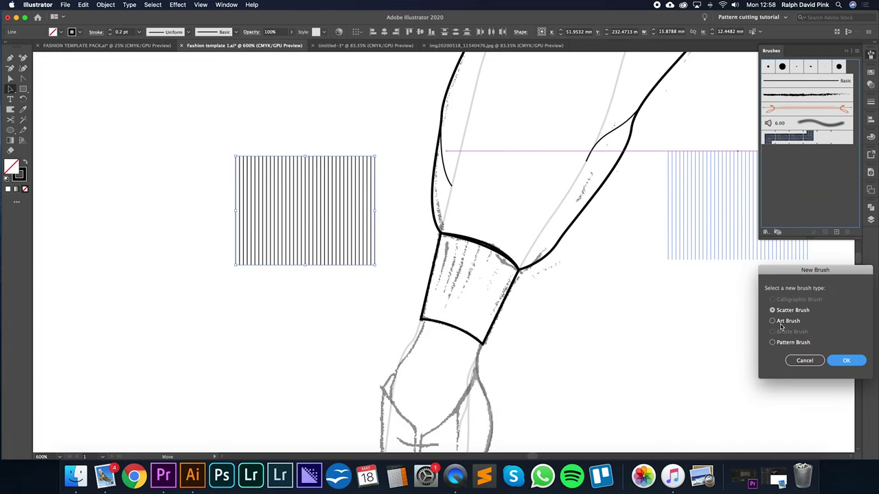
drag(797, 277, 573, 255)
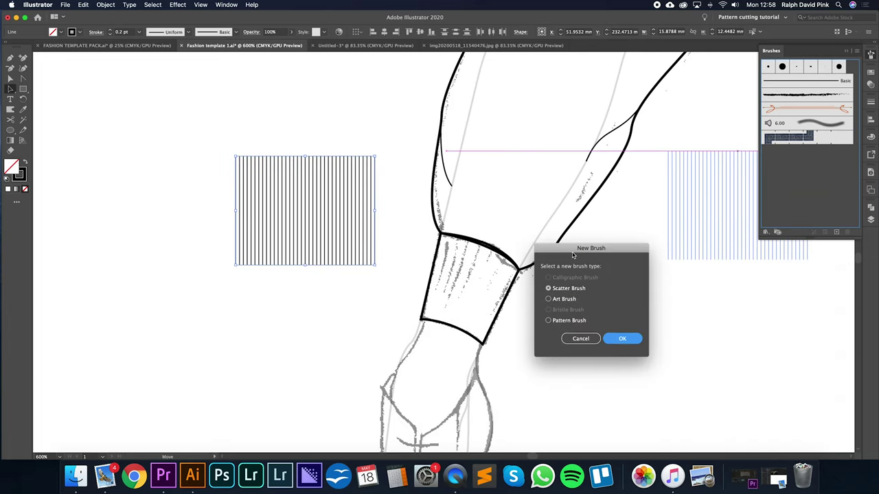
click(560, 303)
click(623, 339)
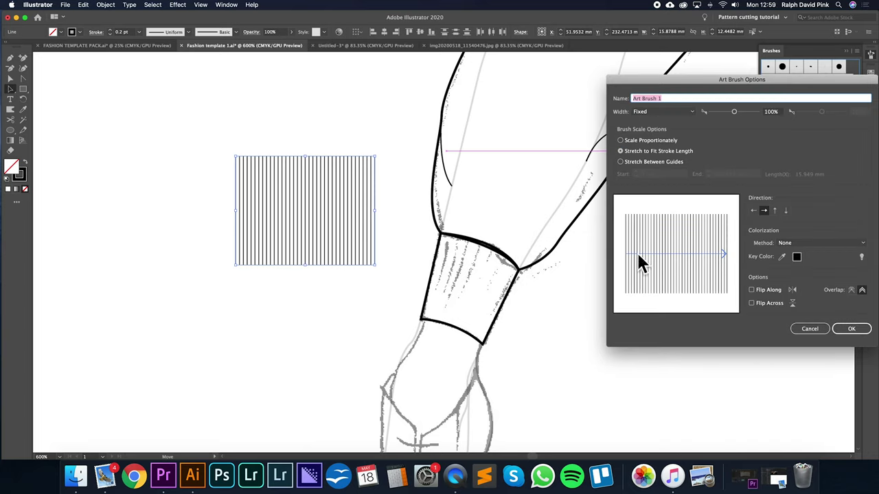
click(775, 211)
click(765, 212)
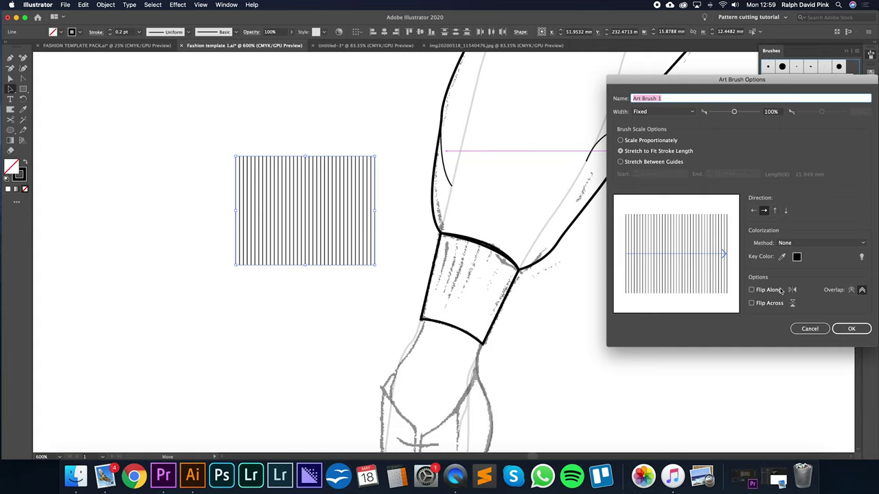
click(839, 332)
Delete all the original rib lines from the blank area beside the left ankle cuff.
drag(394, 197, 299, 231)
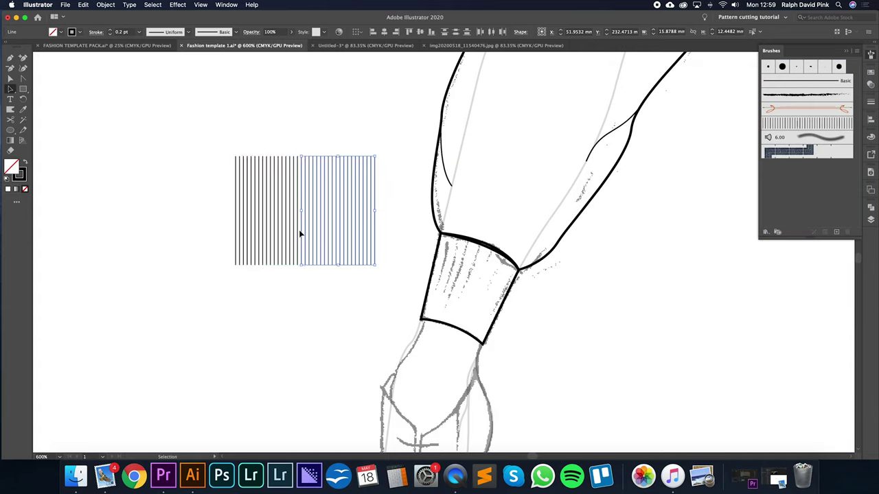
key(Delete)
drag(349, 155, 202, 218)
key(Delete)
Test the rib brush on a freehand curved path beside the left ankle cuff and delete the test path.
click(822, 126)
key(p)
click(182, 209)
drag(386, 225, 512, 184)
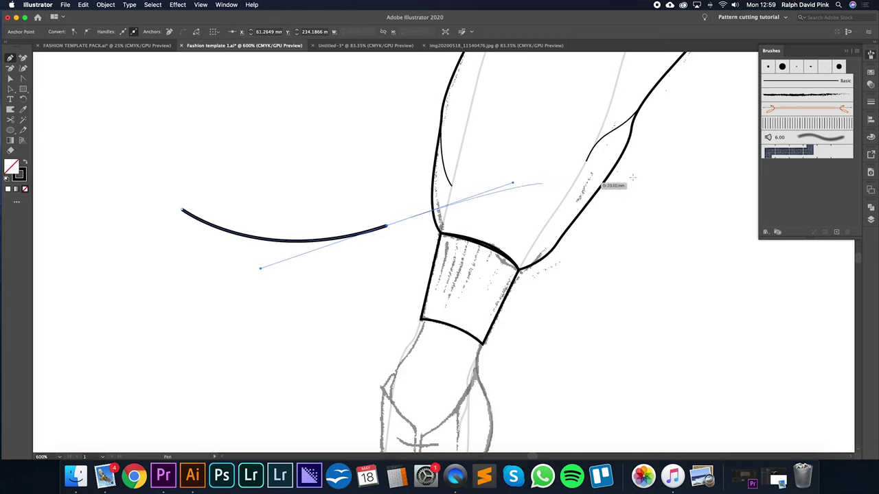
click(810, 124)
key(a)
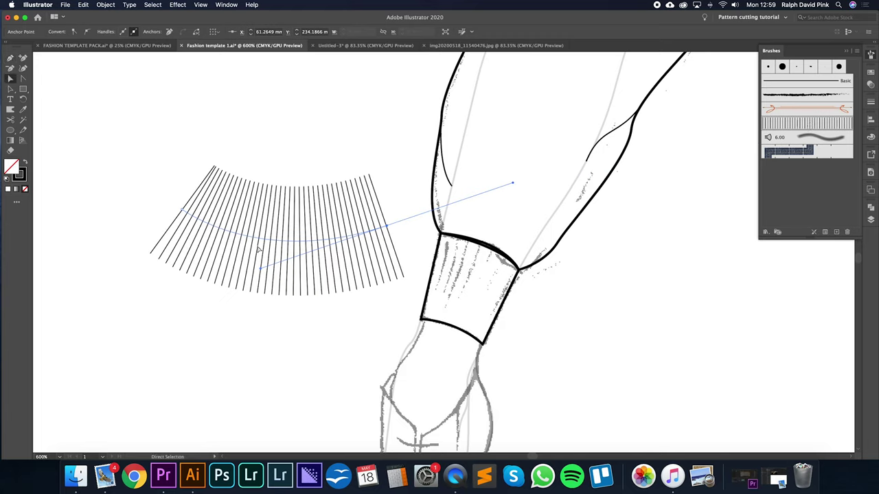
key(Delete)
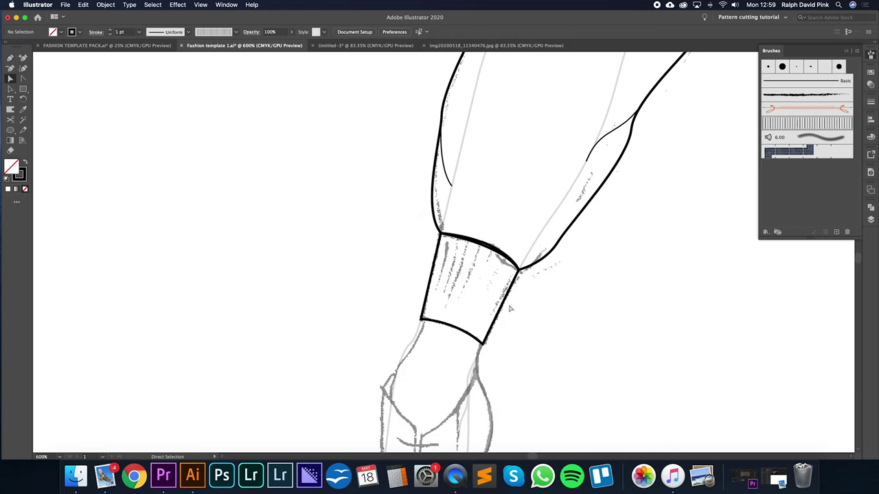
Draw a curved path about 15 mm wide across the middle of the left ankle cuff and apply the rib art brush to it.
click(10, 57)
click(398, 268)
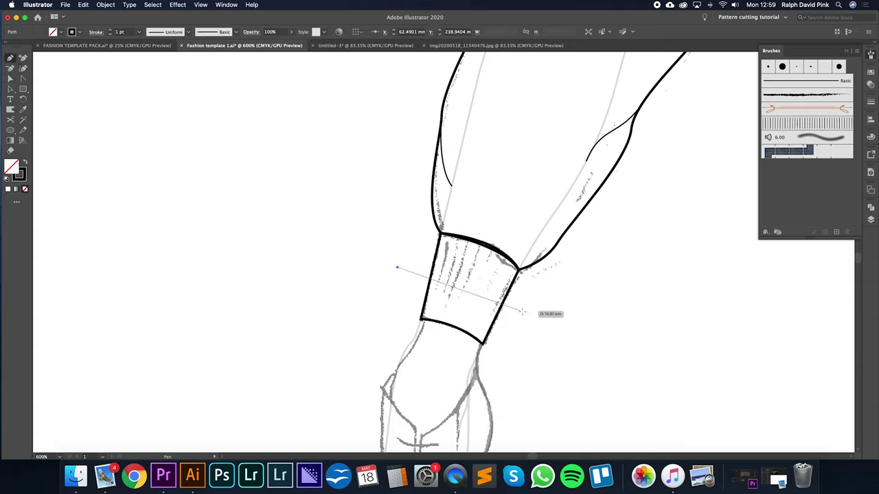
drag(526, 314, 566, 349)
key(a)
drag(528, 314, 528, 322)
drag(486, 286, 485, 280)
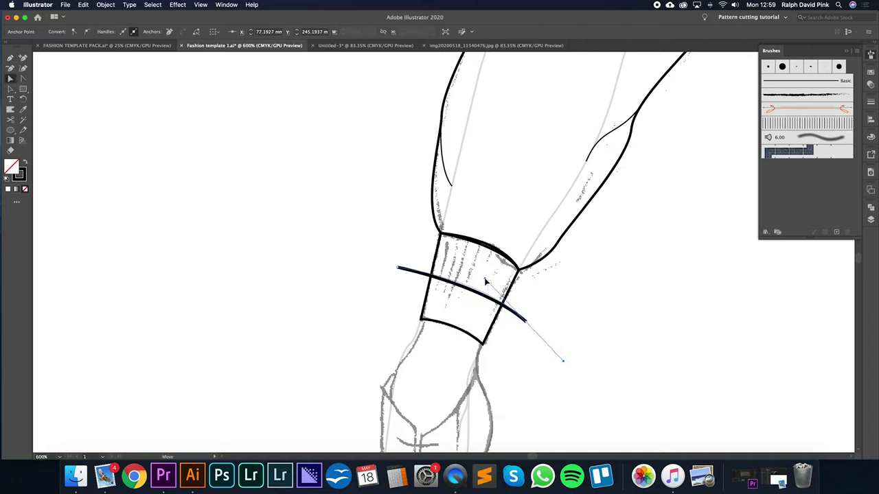
click(780, 123)
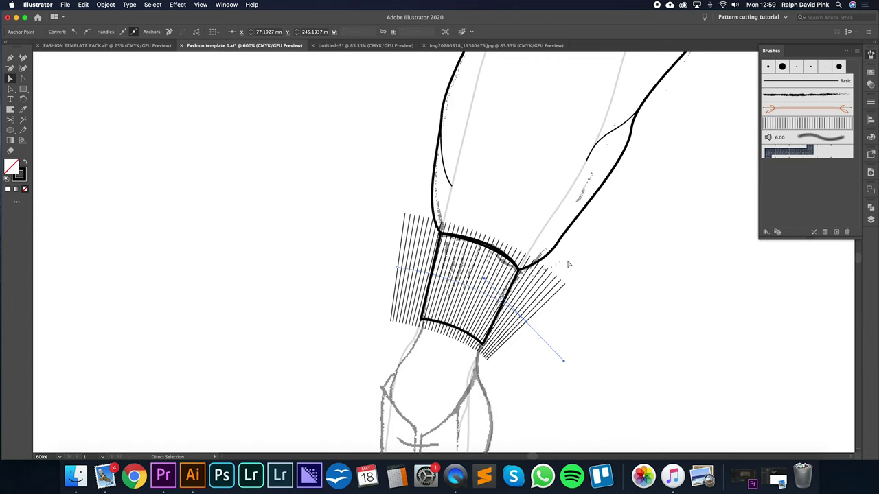
click(587, 279)
Move the ribbed path off the left ankle cuff onto the blank area to its left.
key(super+plus)
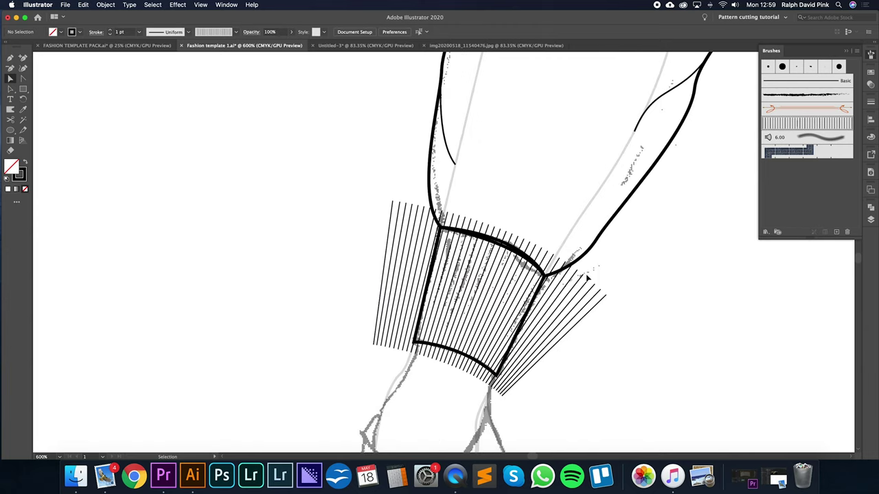
scroll(597, 313, down, 1)
key(v)
drag(524, 313, 222, 236)
click(578, 291)
Copy the left ankle cuff outline onto the moved rib lines and bring the copy to the front.
click(453, 272)
key(a)
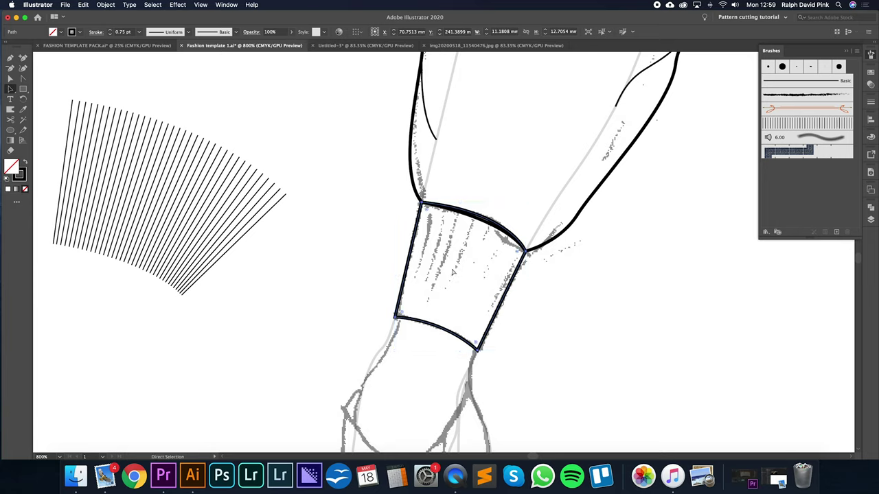
key(super+v)
drag(394, 222, 101, 168)
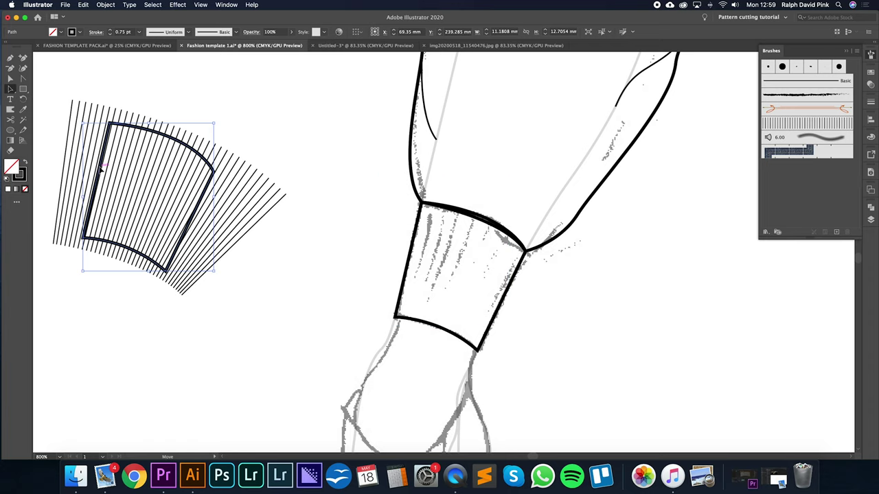
click(105, 5)
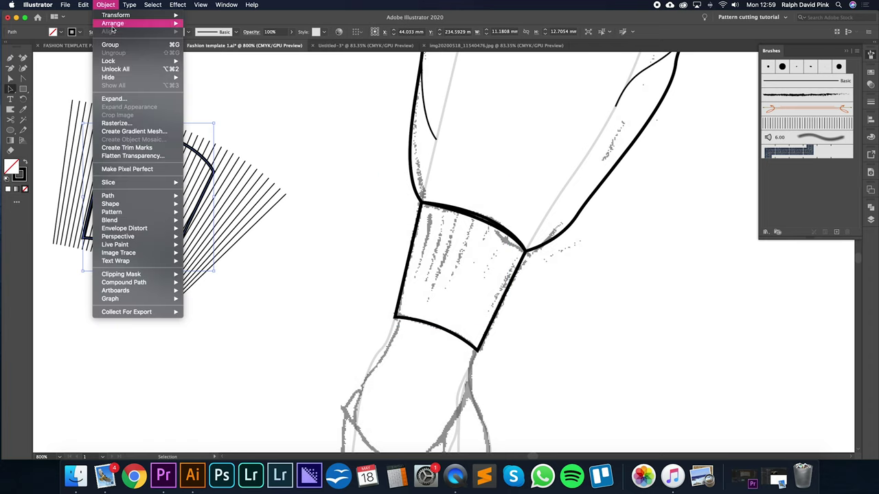
mouse_move(113, 25)
click(221, 24)
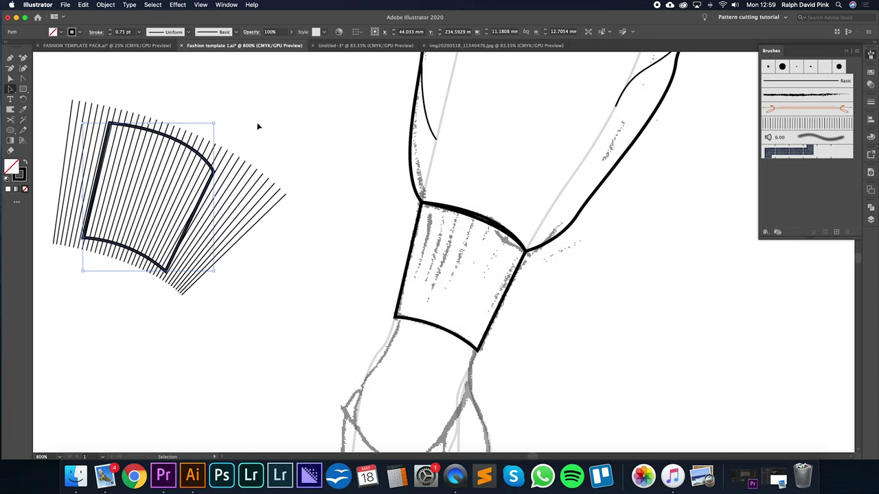
Try to make a clipping mask with only the copied cuff outline selected.
click(258, 126)
click(206, 166)
right_click(130, 182)
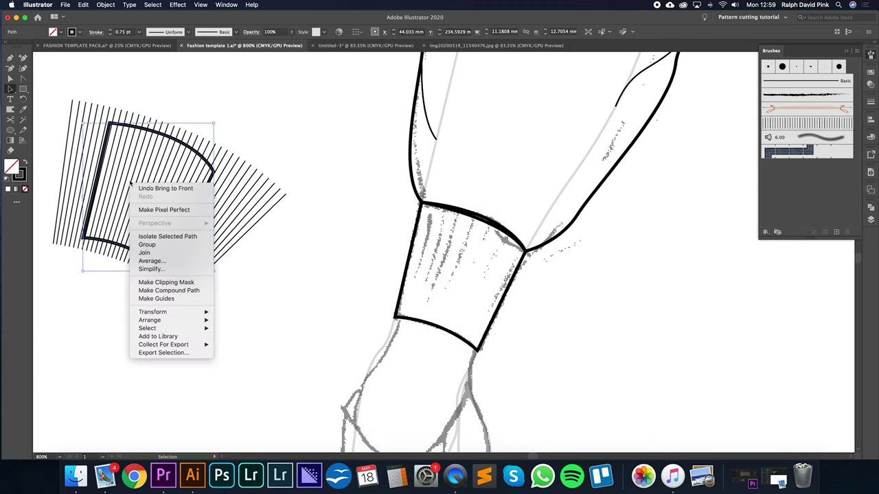
click(164, 283)
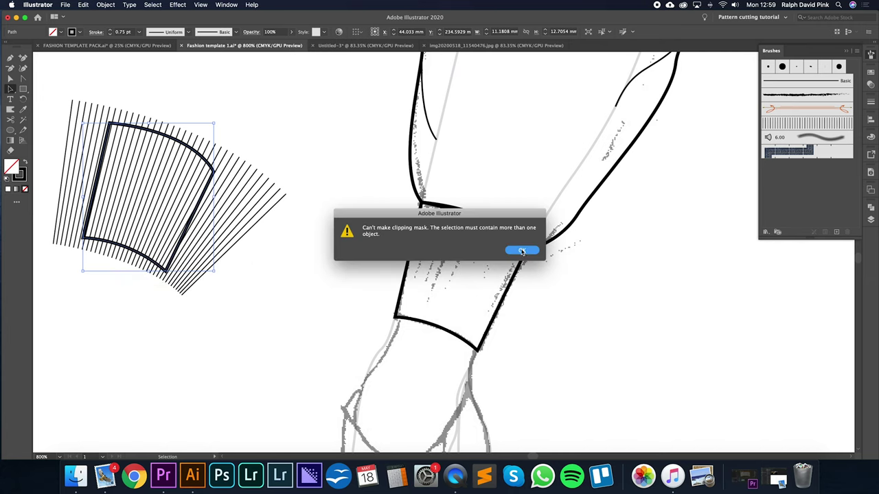
click(522, 251)
Send the rib-brushed path to the back, behind the copied cuff outline.
click(261, 143)
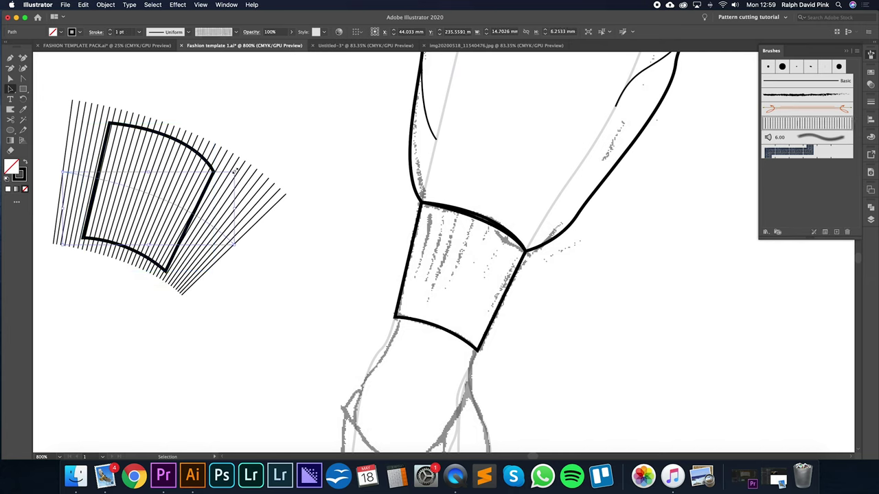
drag(279, 184, 223, 266)
click(106, 4)
mouse_move(151, 23)
click(238, 48)
Clip the rib-brushed path with the copied cuff outline and undo the clipping mask.
click(182, 144)
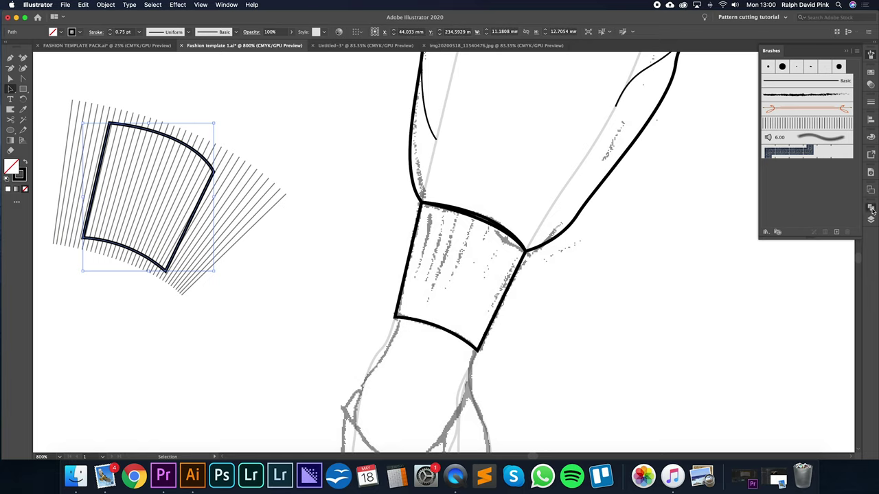
click(871, 207)
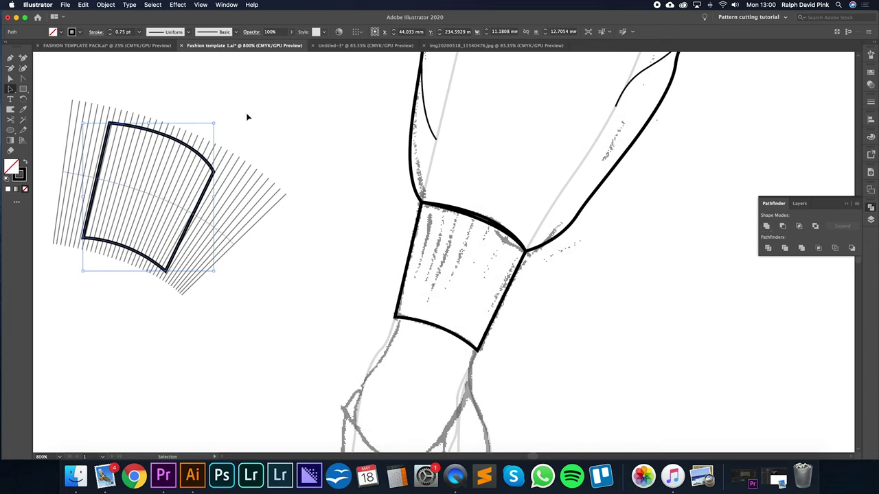
shift+click(165, 213)
right_click(172, 185)
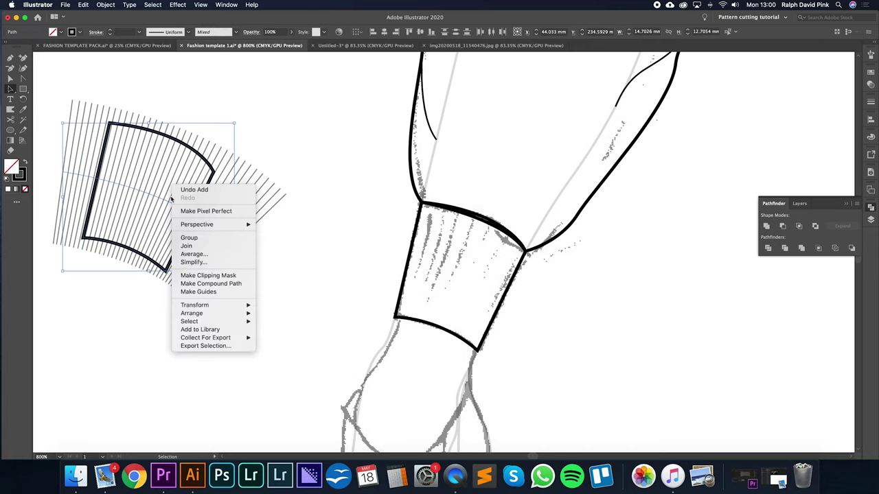
click(287, 196)
click(308, 172)
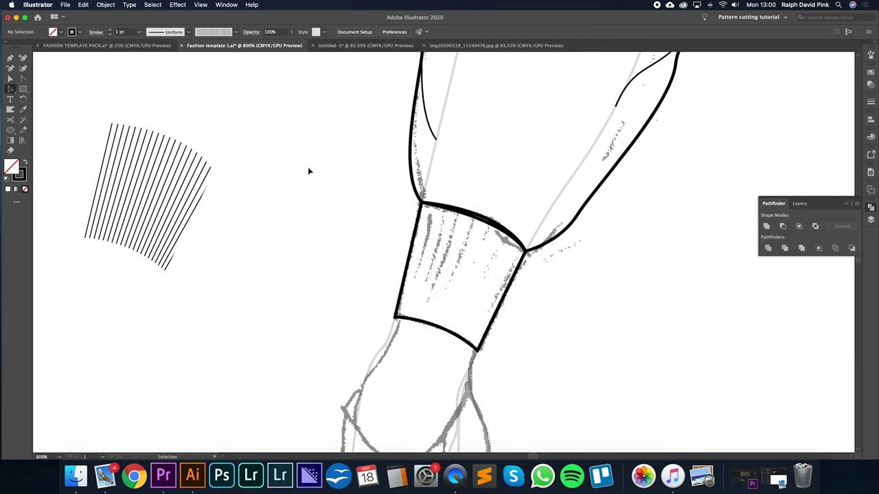
click(206, 163)
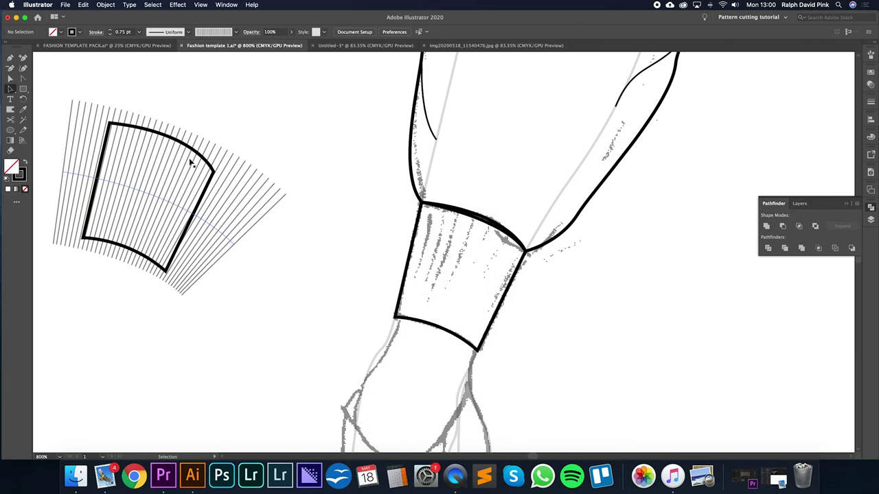
key(super+z)
Select the copied cuff outline together with the rib-brushed path and make a clipping mask from them.
click(199, 157)
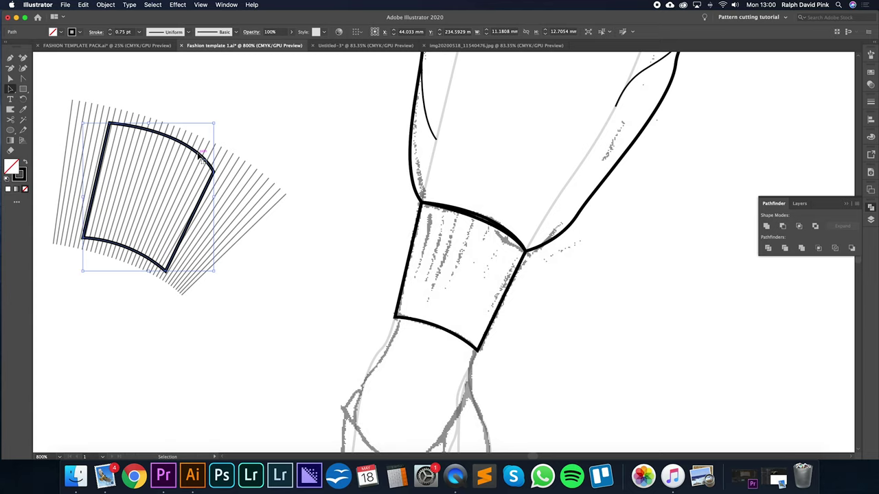
click(259, 136)
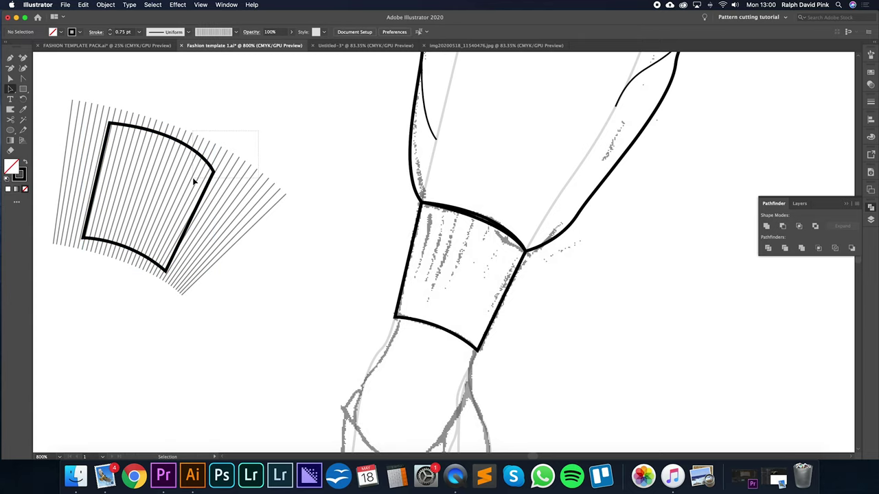
click(165, 217)
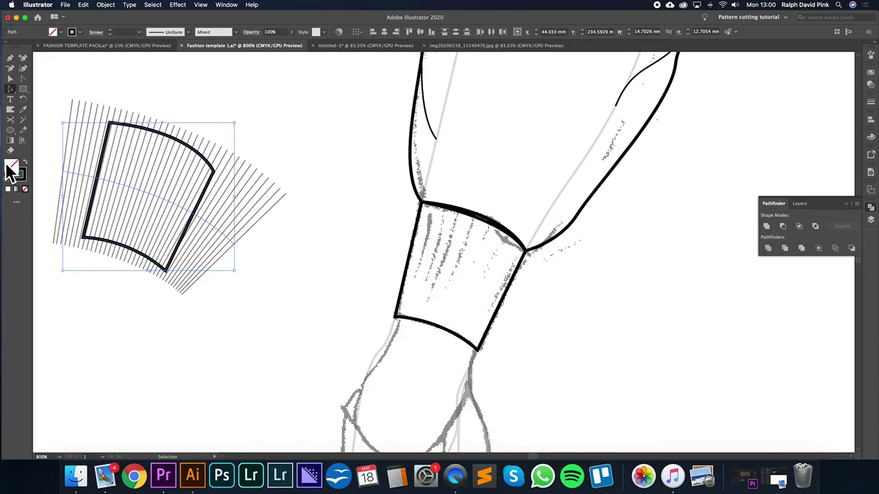
right_click(141, 173)
click(165, 264)
click(231, 180)
Try reshaping the rib path inside the clipping mask and undo the reshaping.
key(a)
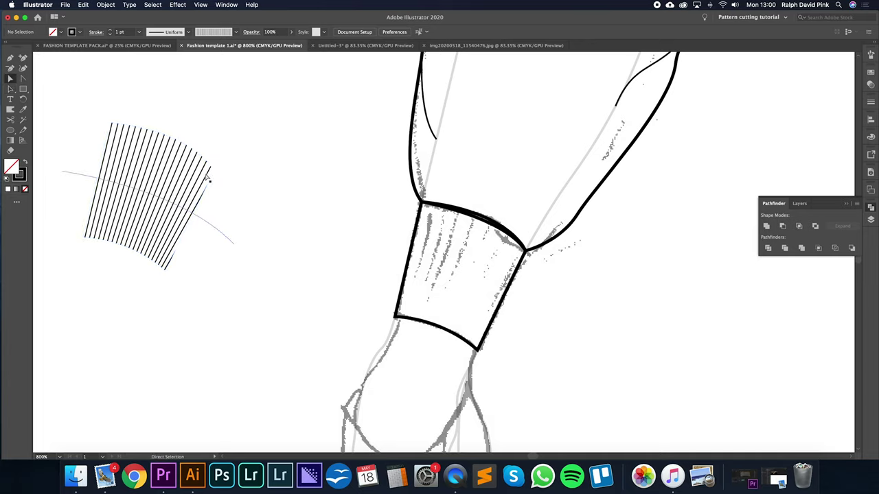
click(194, 198)
click(303, 165)
key(v)
mouse_move(202, 195)
mouse_down()
mouse_move(245, 217)
mouse_move(278, 196)
mouse_move(201, 223)
mouse_up()
click(344, 188)
key(a)
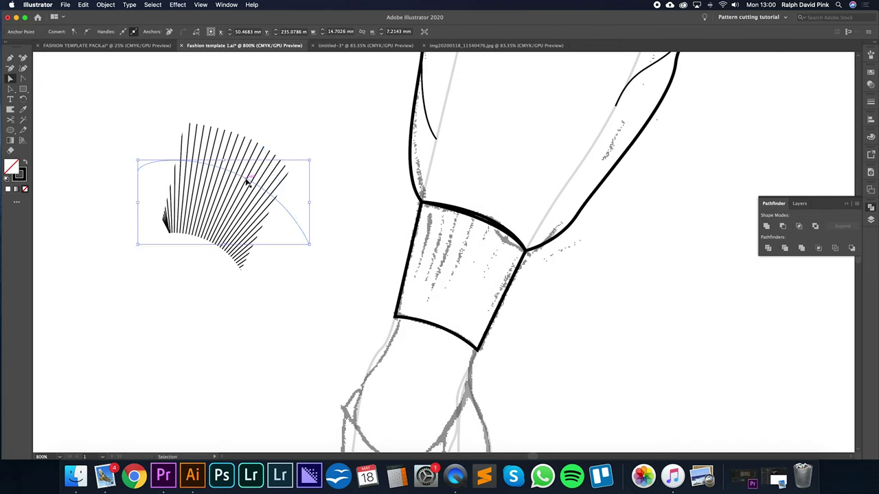
key(super+z)
key(super+z)
click(332, 140)
key(v)
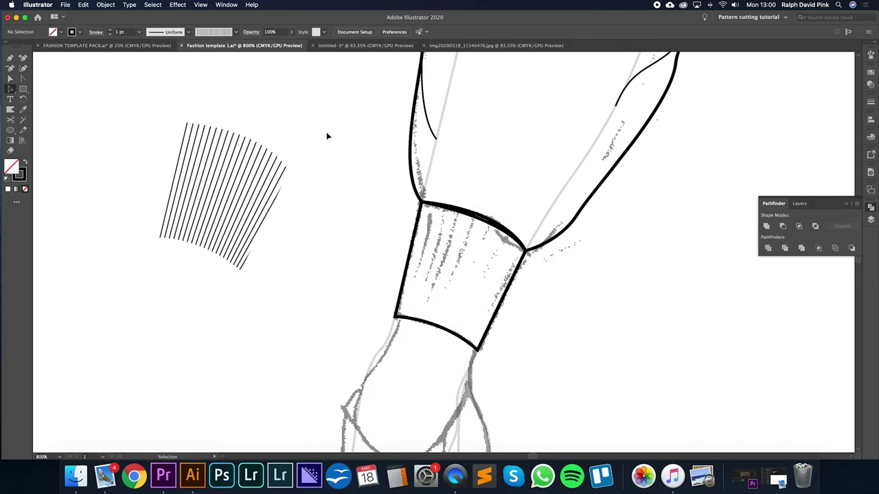
Move the clipped rib group onto the left ankle cuff, aligned with the cuff's outline.
click(213, 230)
click(281, 143)
click(282, 146)
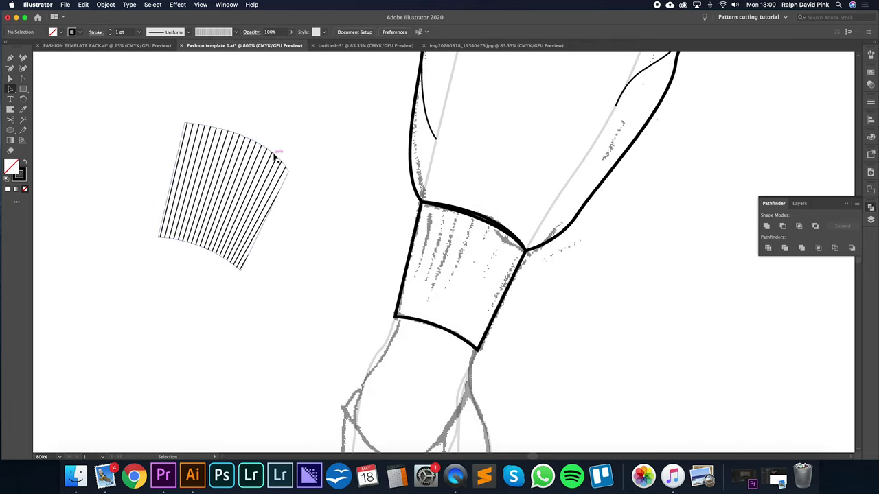
drag(275, 157, 526, 244)
click(582, 268)
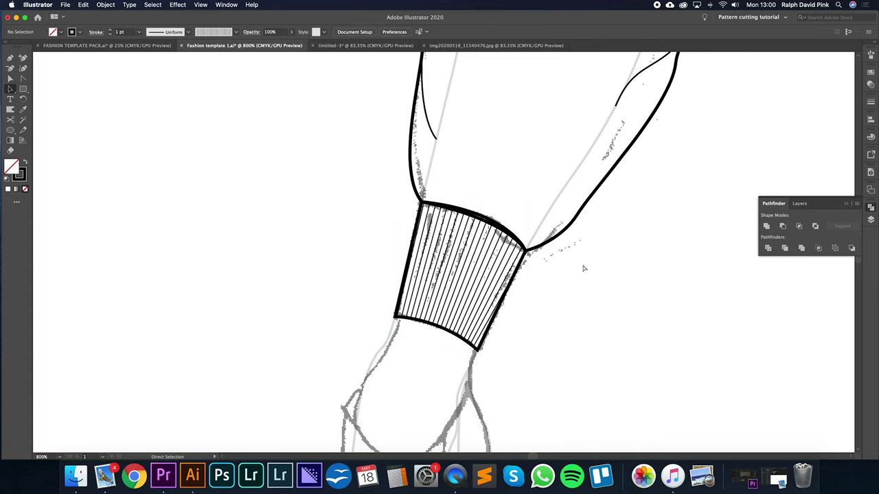
Duplicate the right ankle cuff's outline onto the blank area to its right and activate the Pen tool.
key(super+minus)
drag(586, 265, 353, 245)
drag(456, 258, 305, 206)
key(super+plus)
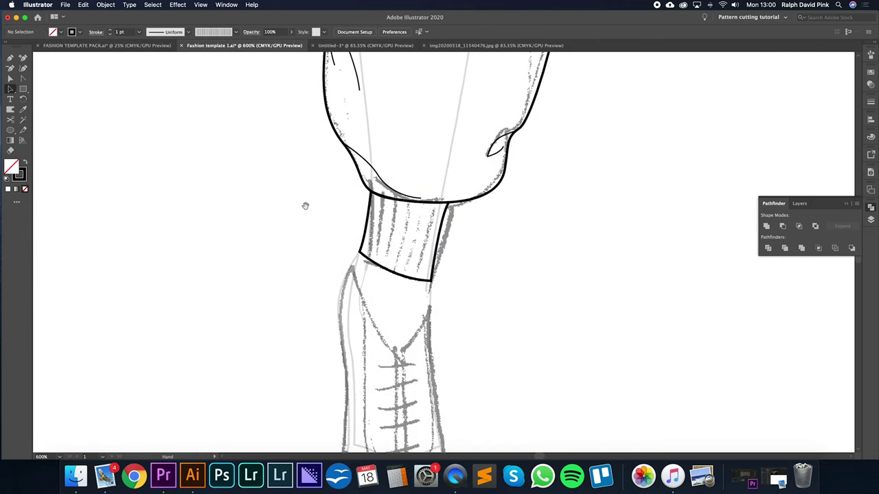
click(367, 228)
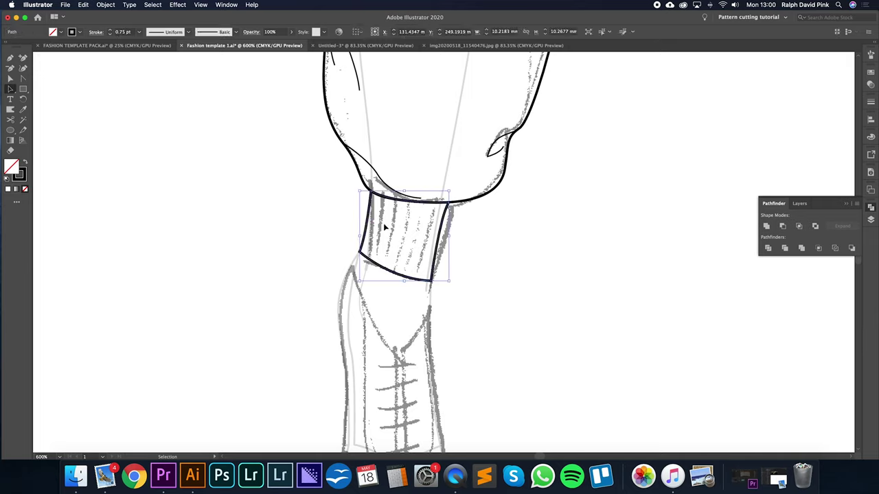
drag(385, 228, 424, 244)
drag(487, 235, 594, 230)
click(565, 179)
click(10, 59)
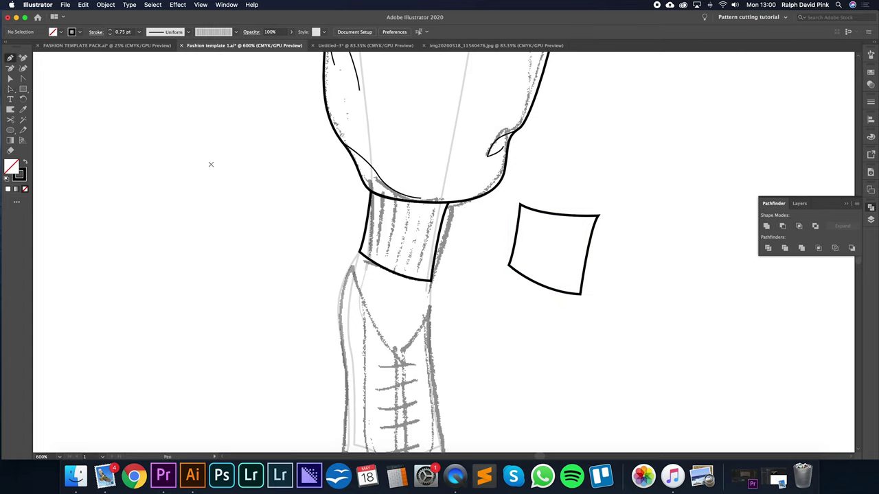
Draw a curved open path across the copied cuff outline and apply the rib brush to it.
click(505, 229)
drag(620, 256, 706, 260)
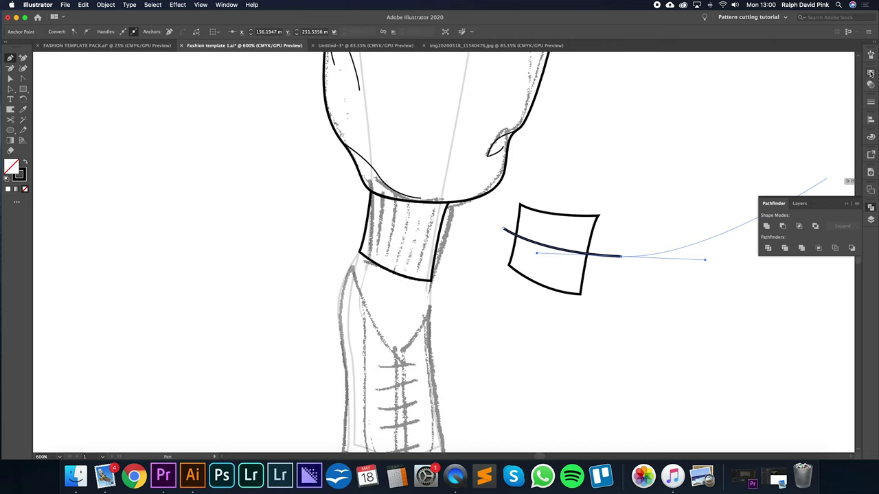
click(871, 55)
click(800, 124)
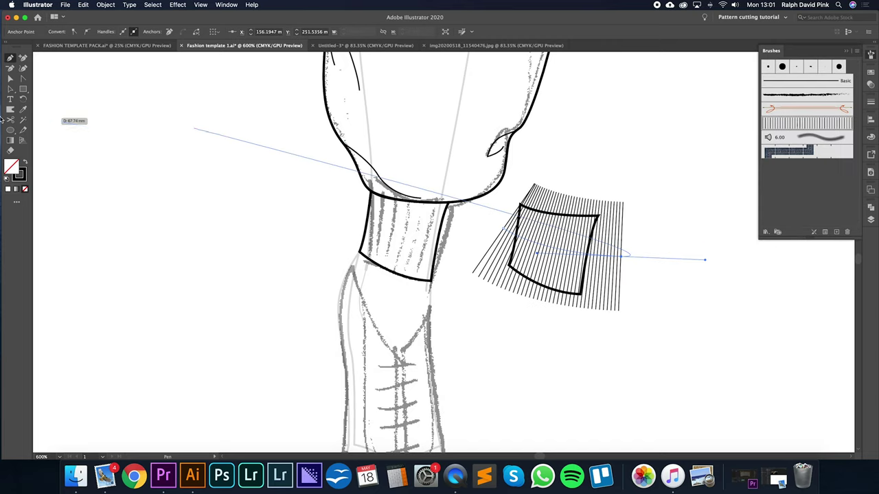
Reshape the rib path with its end point's direction handle so the rib lines run along the copied cuff's sides.
click(10, 78)
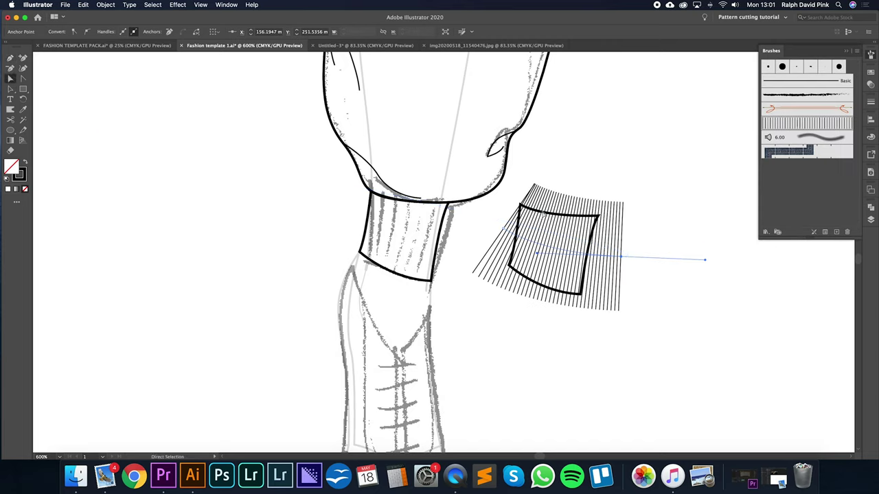
drag(539, 255, 563, 237)
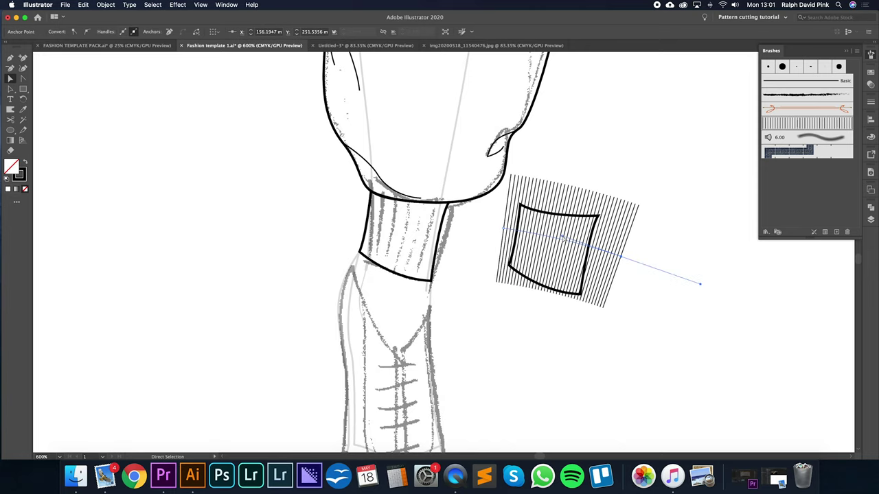
click(653, 224)
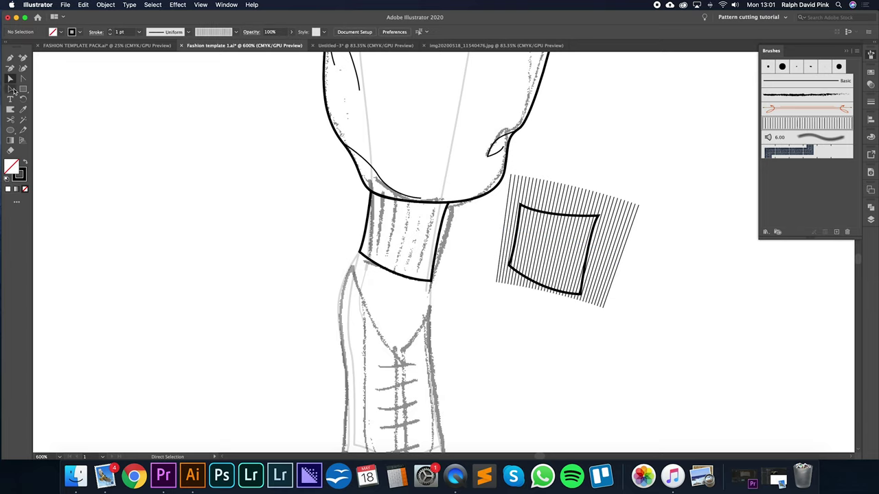
Try to make a clipping mask from the copied cuff outline and the rib path, undoing each attempt.
click(11, 79)
click(572, 238)
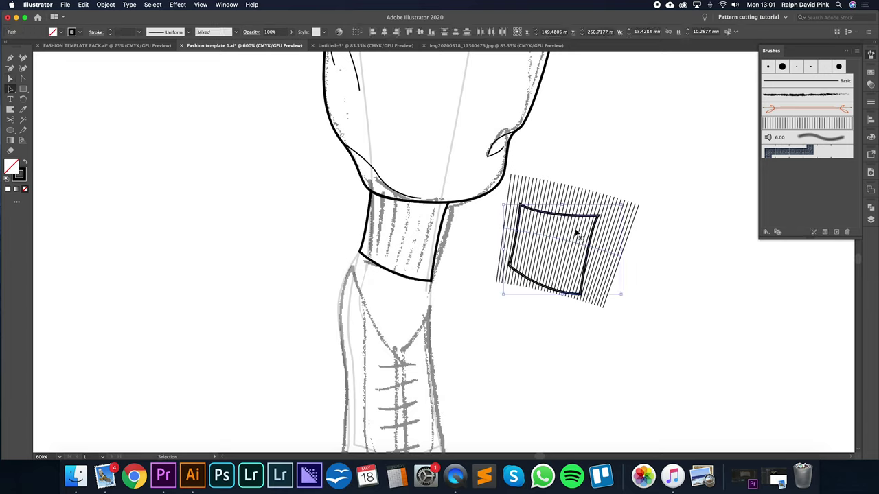
right_click(575, 232)
click(607, 323)
click(617, 137)
key(super+z)
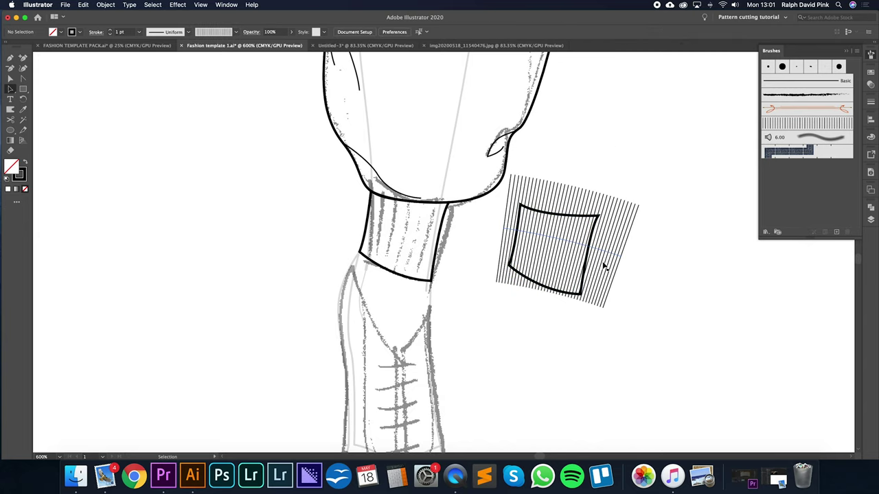
click(612, 257)
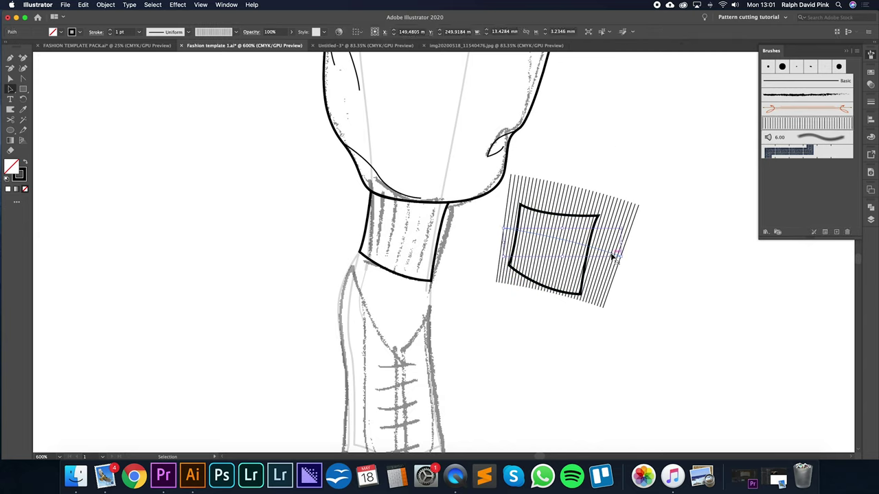
shift+click(579, 274)
right_click(588, 252)
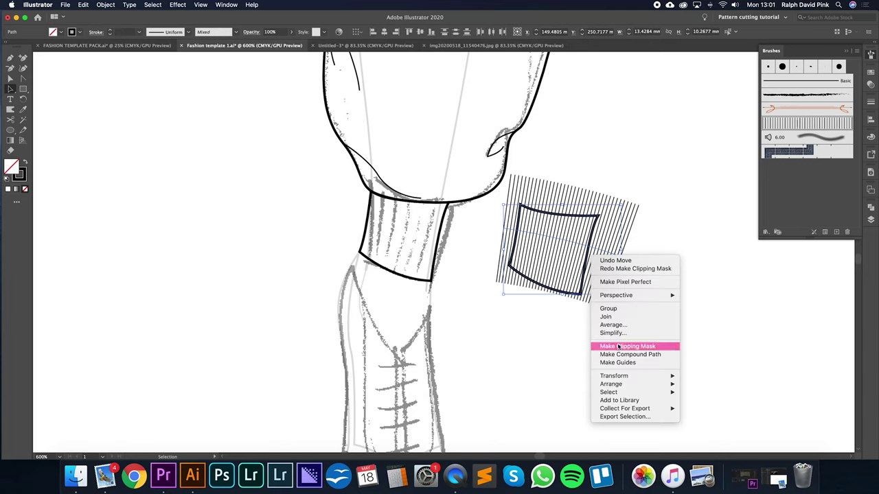
click(618, 347)
key(super+z)
click(659, 253)
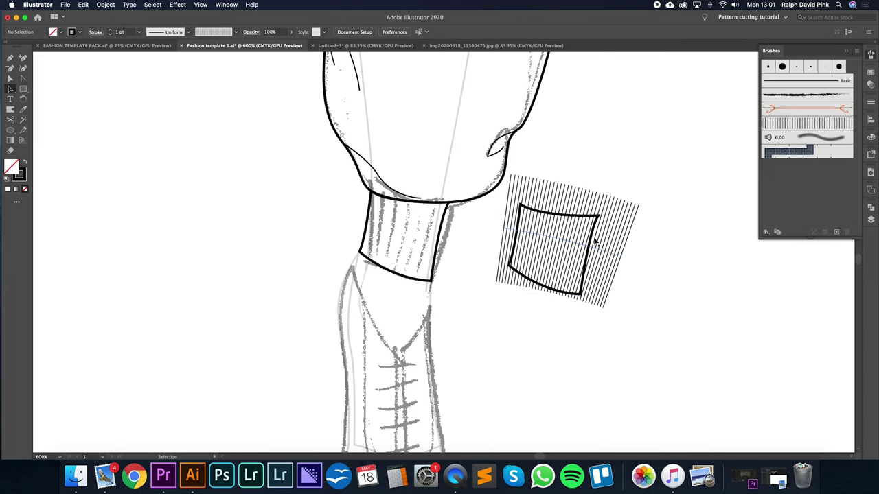
Send the rib path to the back, behind the copied cuff outline.
click(593, 240)
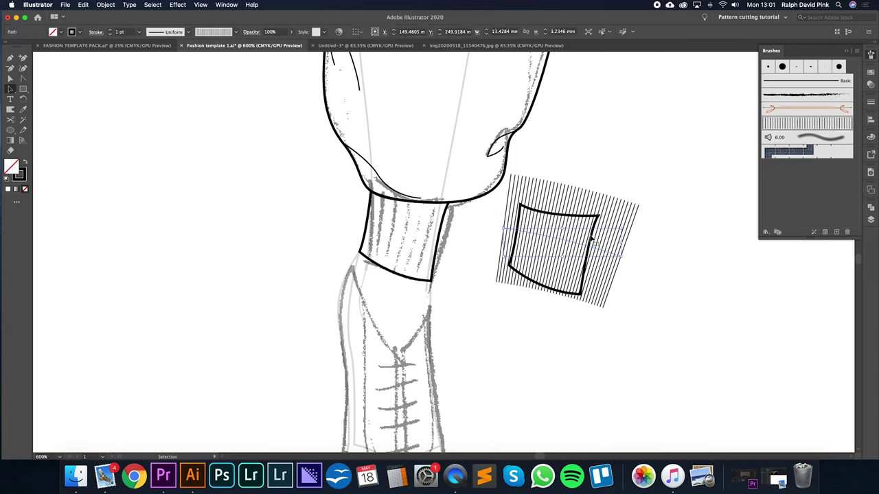
click(101, 5)
mouse_move(108, 24)
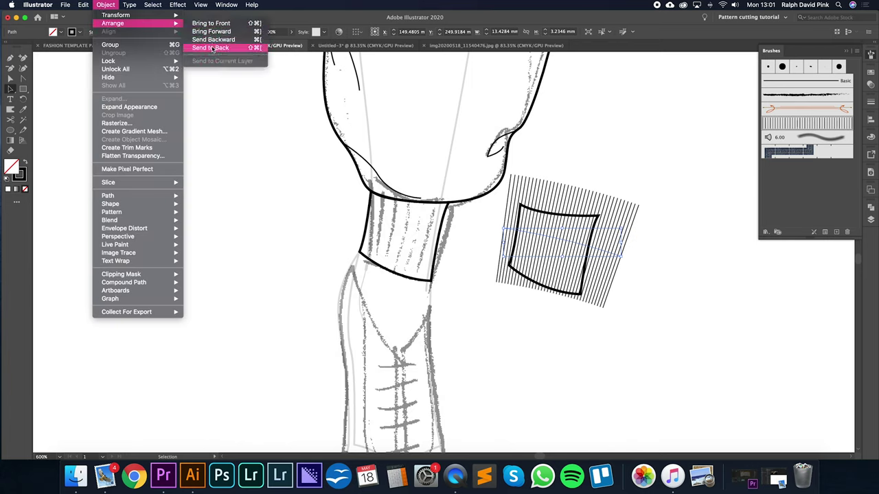
click(210, 47)
Clip the rib path with the copied cuff outline and move the clipped group onto the right ankle cuff.
shift+click(557, 293)
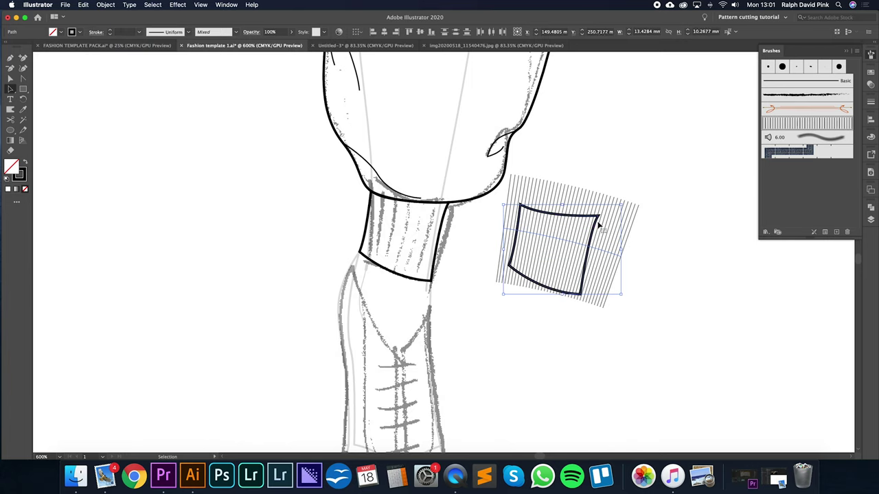
right_click(594, 228)
click(629, 318)
drag(607, 221, 474, 208)
Duplicate the trousers' wavy-edged waistband outline onto the blank area to the right of the figure.
key(super+minus)
key(super+minus)
key(super+minus)
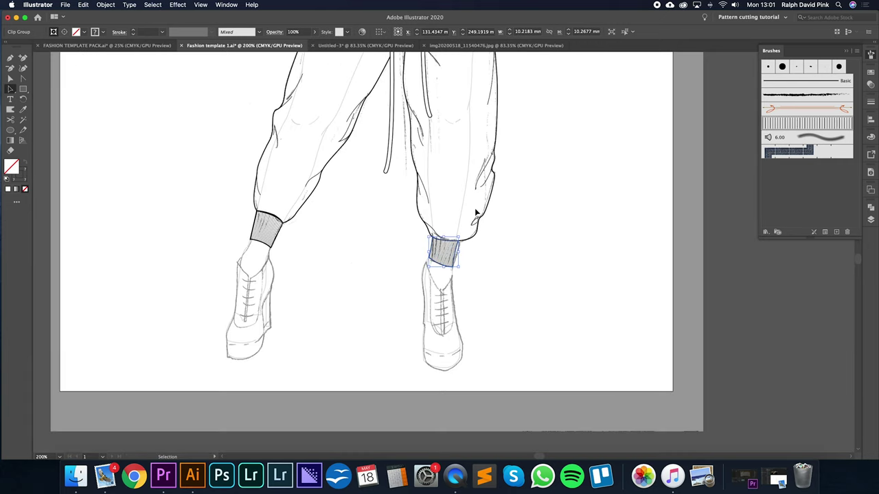
drag(484, 138, 527, 335)
drag(532, 116, 535, 242)
click(554, 157)
key(super+equal)
scroll(555, 157, up, 2)
scroll(555, 157, right, 2)
key(v)
click(491, 194)
drag(497, 193, 542, 215)
drag(623, 216, 629, 189)
click(489, 181)
Draw a curved path lengthwise through the middle of the copied waistband and apply the rib brush to it.
key(p)
click(337, 232)
drag(640, 185, 752, 128)
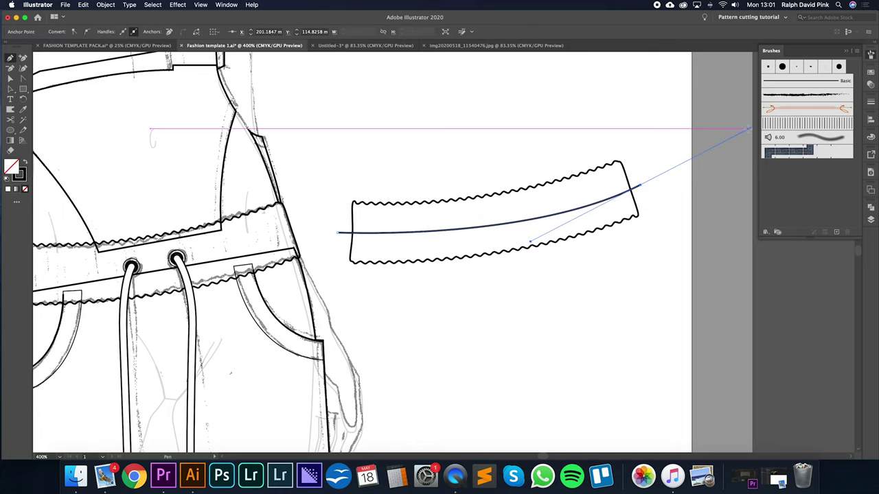
click(796, 124)
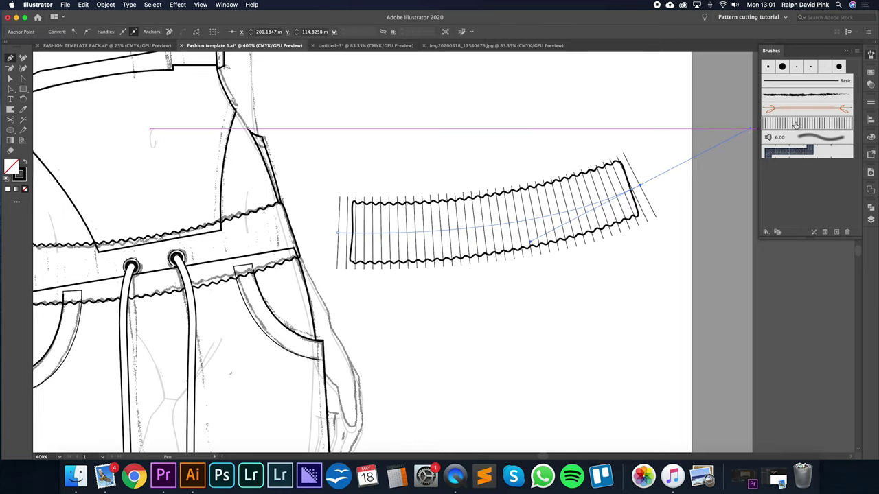
Send the waistband's rib path to the back, behind the copied waistband outline.
click(11, 78)
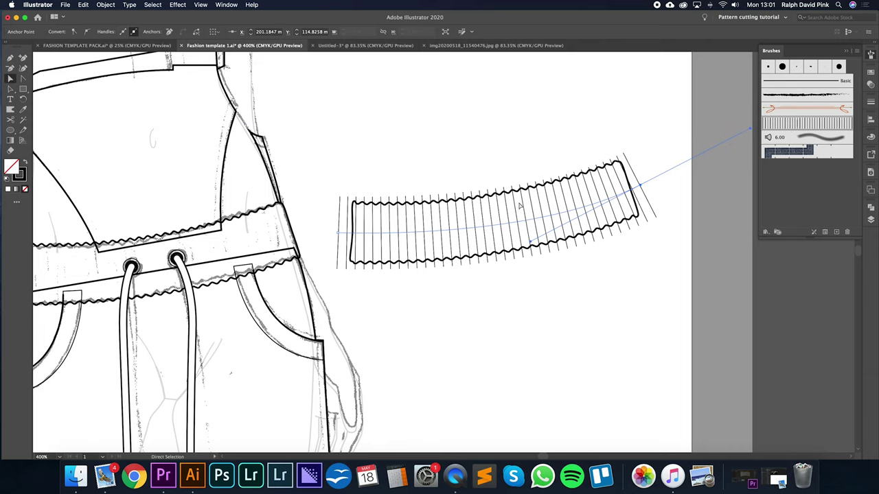
click(512, 180)
key(super+minus)
drag(513, 179, 523, 162)
key(v)
click(585, 195)
click(105, 5)
mouse_move(112, 23)
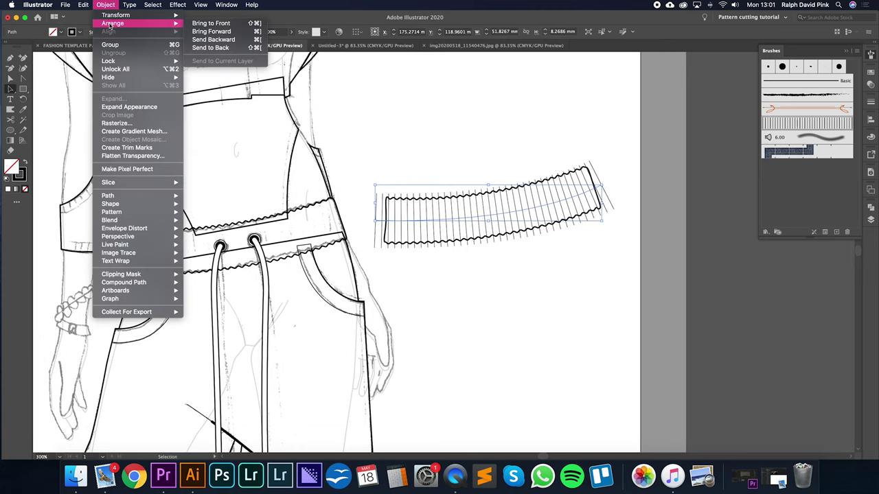
click(211, 47)
Select the copied waistband outline together with its rib path.
drag(550, 152, 502, 264)
click(518, 204)
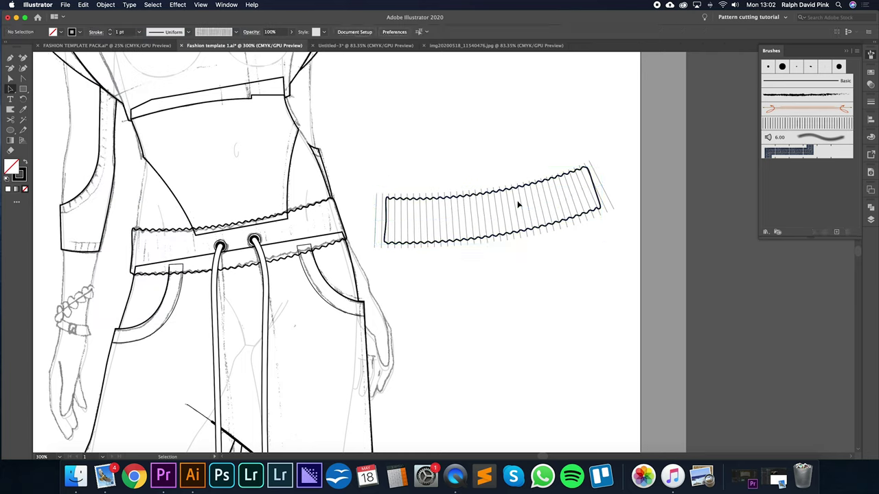
drag(523, 164, 490, 215)
right_click(489, 215)
click(519, 316)
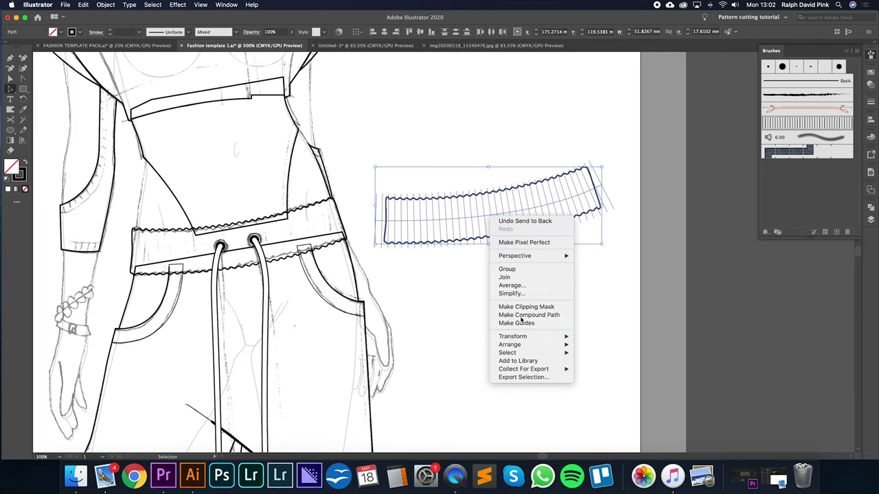
key(super+z)
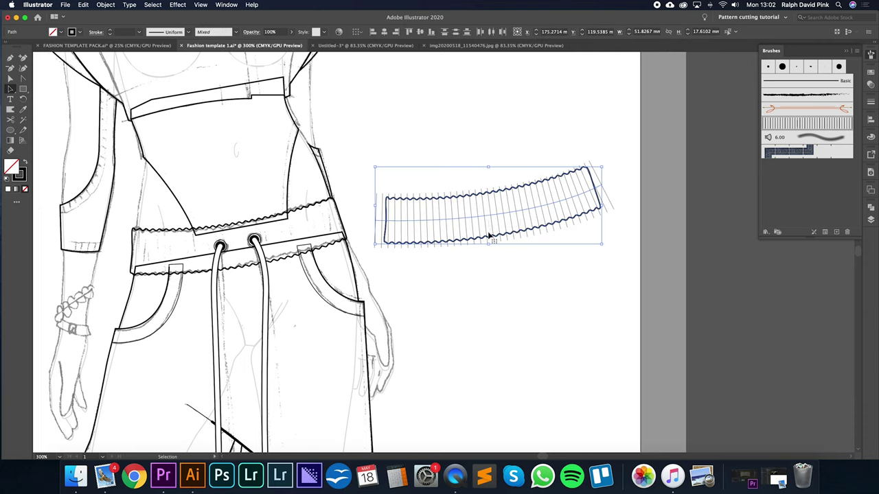
Make a clipping mask from the selected waistband outline and rib path and move the clipped group onto the trousers' waistband.
right_click(490, 236)
click(519, 303)
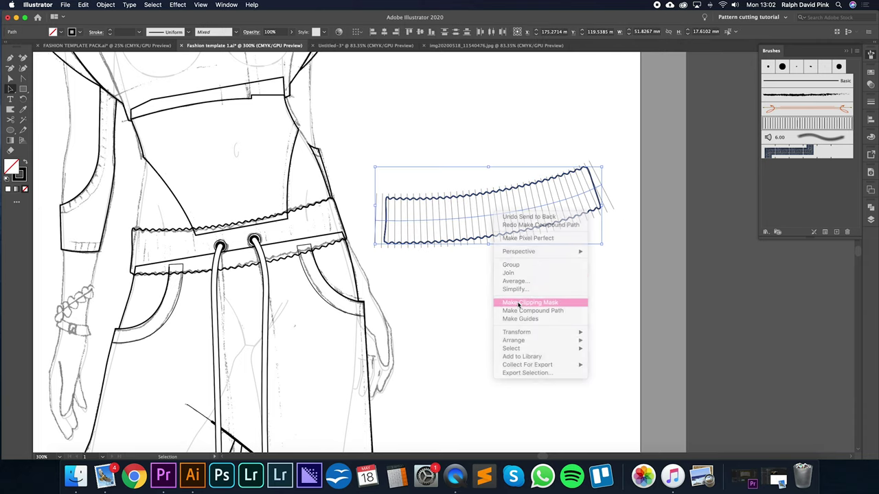
click(429, 163)
drag(385, 215, 147, 248)
Duplicate both curved pocket band outlines together onto the blank area to the right of the figure.
click(385, 138)
drag(384, 138, 556, 161)
drag(540, 209, 474, 107)
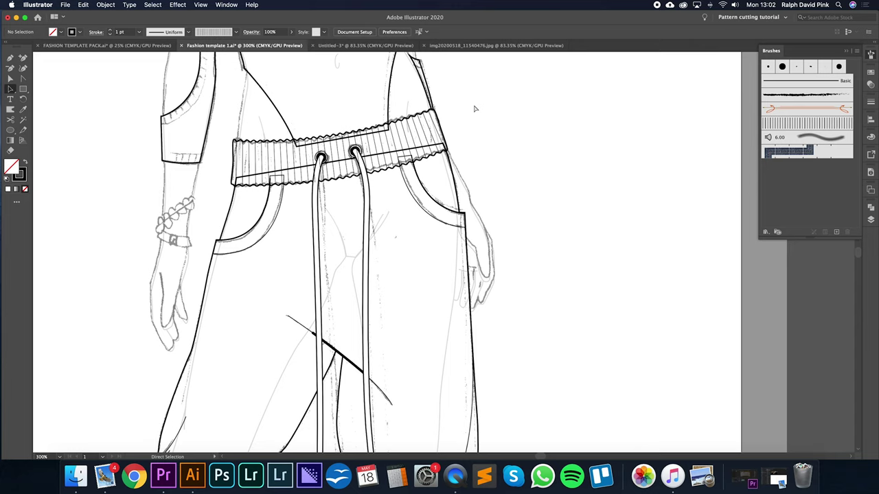
key(super+equal)
click(421, 201)
shift+click(208, 232)
drag(208, 232, 622, 237)
scroll(622, 236, right, 5)
click(367, 215)
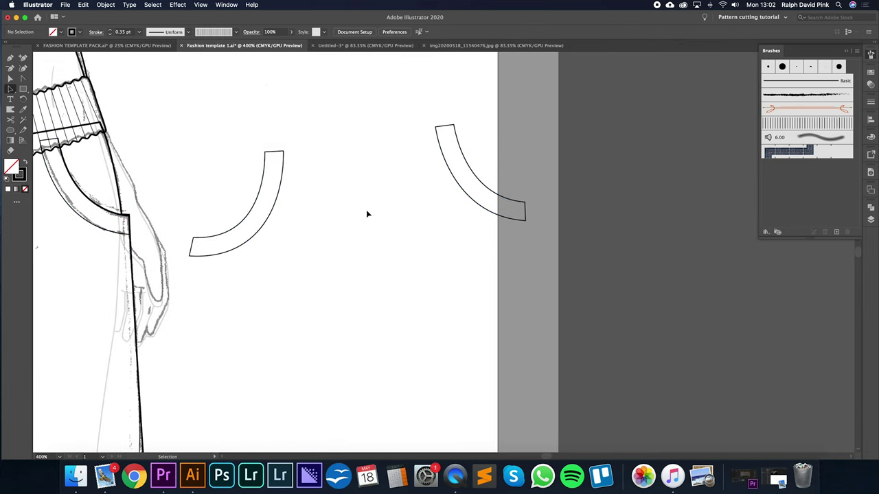
Draw a curved open path along the middle of each copied pocket band, extending slightly past both ends.
key(p)
click(440, 114)
drag(535, 217, 626, 218)
key(a)
click(425, 217)
key(p)
click(275, 142)
drag(178, 250, 73, 236)
Select the two pocket band centre paths together and apply the rib brush to them.
key(a)
shift+click(456, 163)
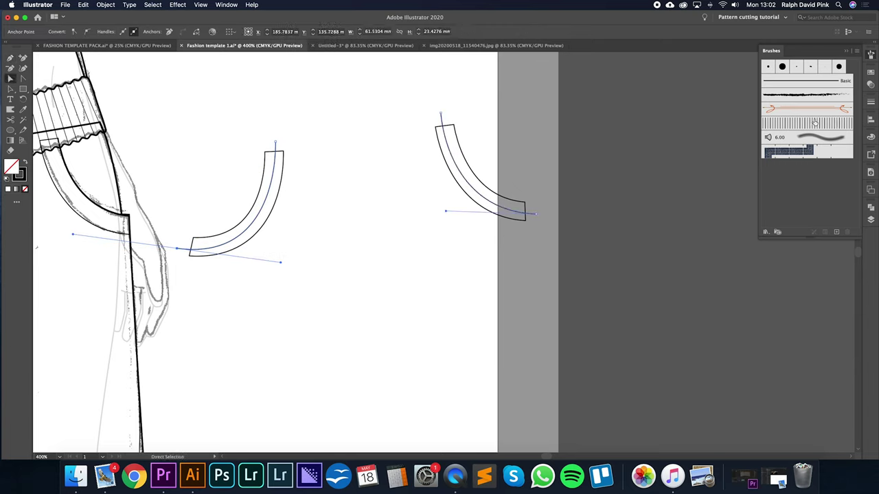
click(812, 123)
click(370, 155)
Send both pocket rib paths to the back, behind the copied pocket band outlines.
key(v)
mouse_move(176, 251)
mouse_down()
mouse_move(422, 141)
mouse_move(534, 112)
mouse_up()
click(105, 5)
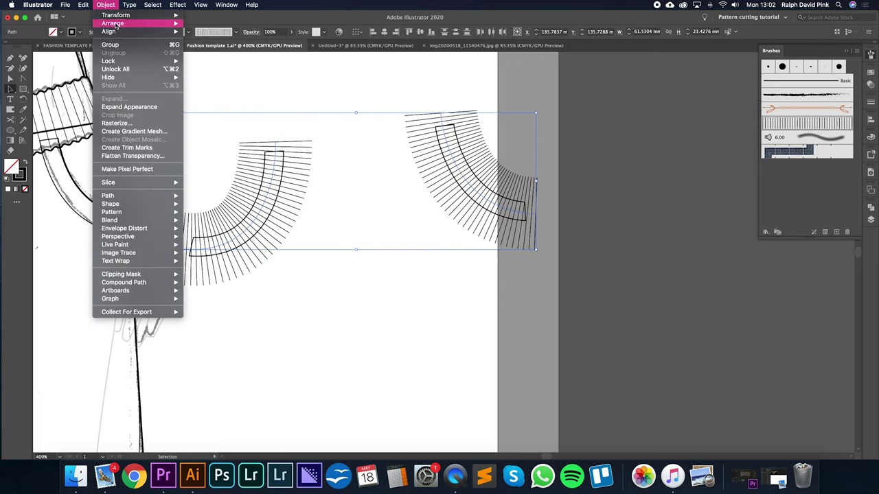
mouse_move(114, 23)
click(206, 48)
click(376, 123)
Make a separate clipping mask for each copied pocket band from its outline and its rib path.
drag(393, 90, 480, 182)
right_click(489, 177)
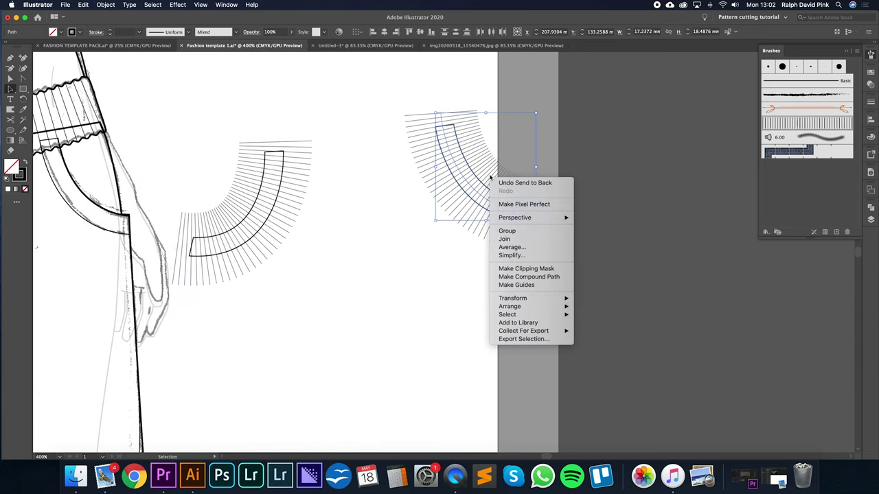
click(524, 268)
click(290, 184)
right_click(291, 187)
click(330, 280)
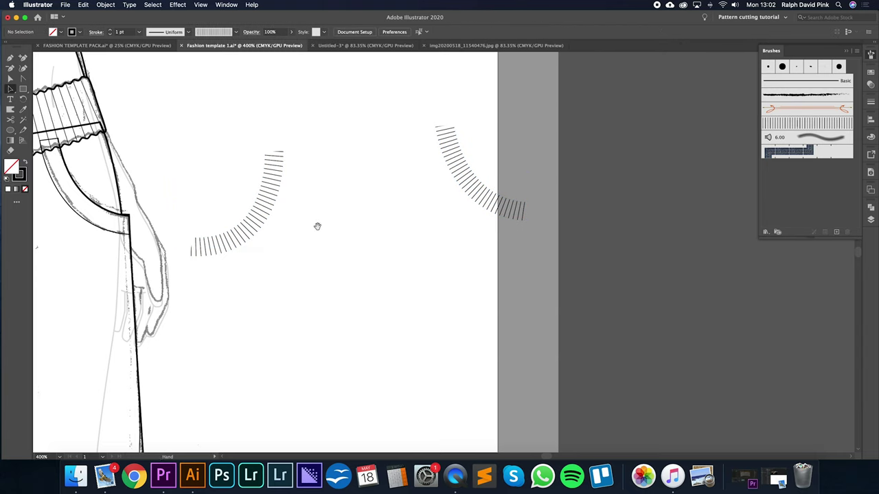
Move the two clipped rib groups onto the trousers' left and right pocket bands, aligned with their outlines.
drag(316, 225, 483, 278)
mouse_move(453, 204)
mouse_down()
mouse_move(236, 236)
mouse_move(220, 229)
mouse_up()
drag(613, 195, 269, 223)
drag(268, 224, 629, 215)
click(662, 184)
drag(623, 201, 570, 187)
mouse_move(552, 279)
mouse_down()
mouse_move(383, 260)
mouse_move(397, 268)
mouse_up()
click(681, 106)
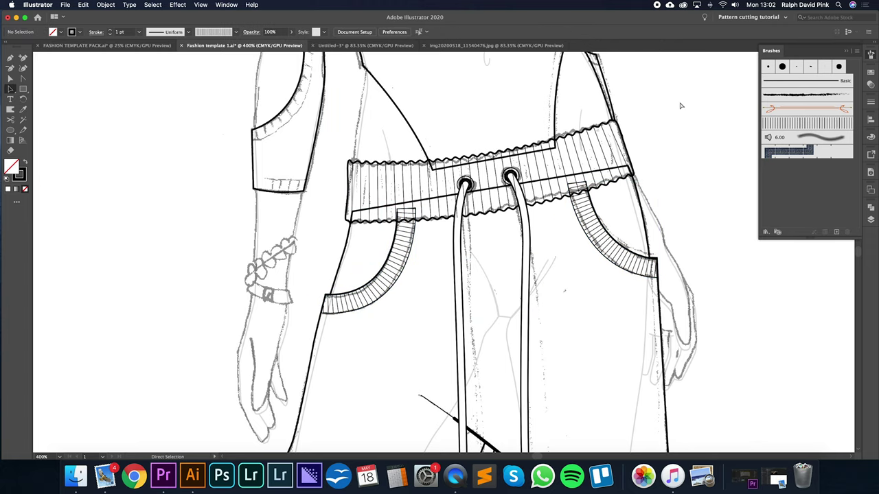
Examine the ribbed waistband, pocket bands and ankle cuffs on the whole figure.
key(ctrl+minus)
scroll(690, 118, down, 5)
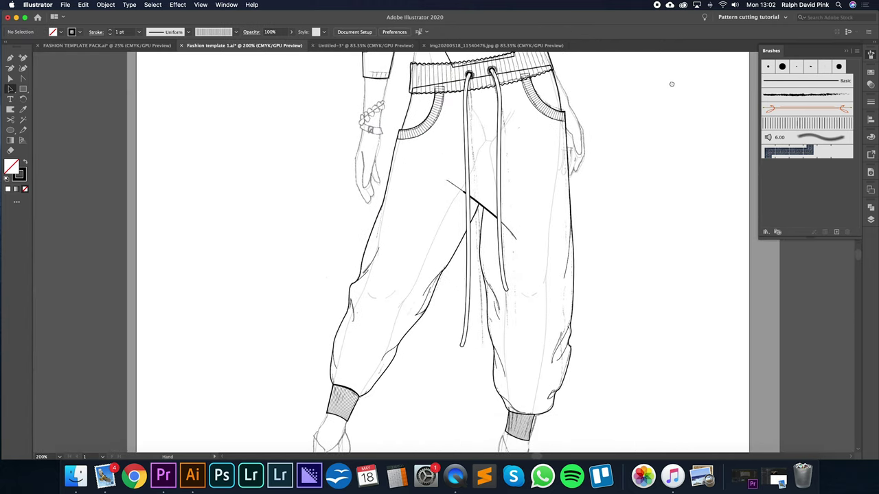
key(ctrl+minus)
scroll(660, 96, up, 4)
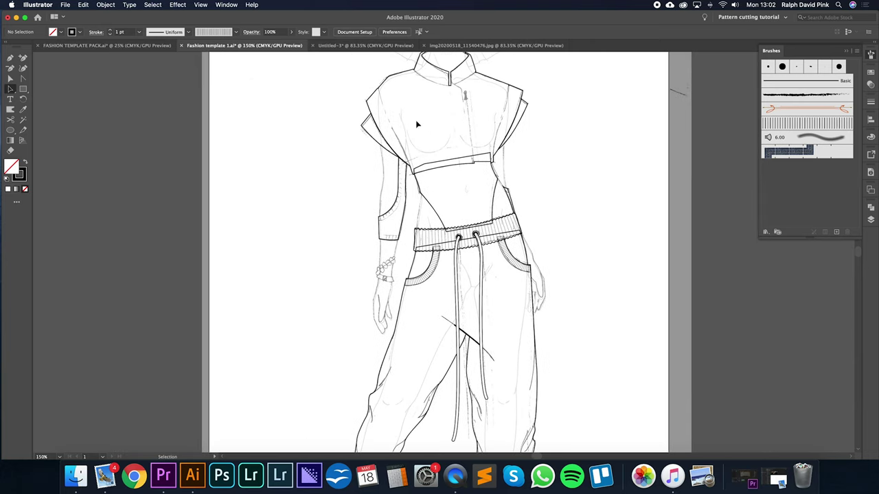
scroll(634, 190, down, 4)
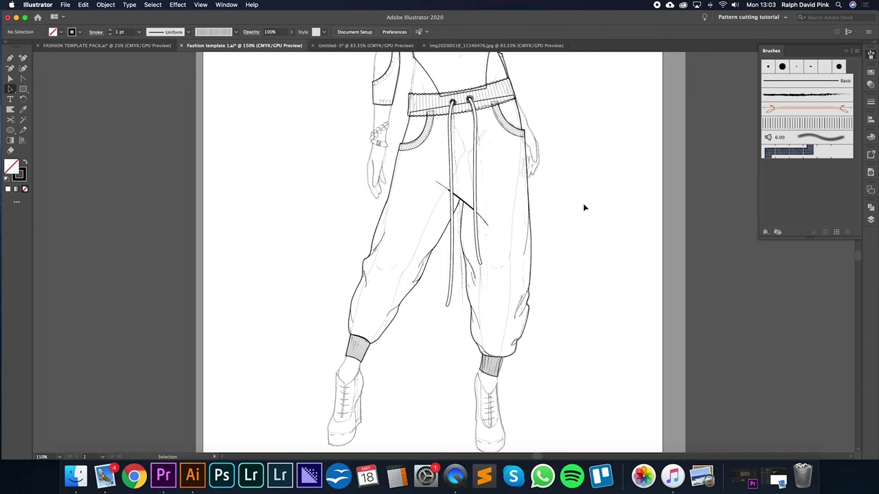
Give the trousers' main outline a white (ffffff) fill.
key(ctrl+plus)
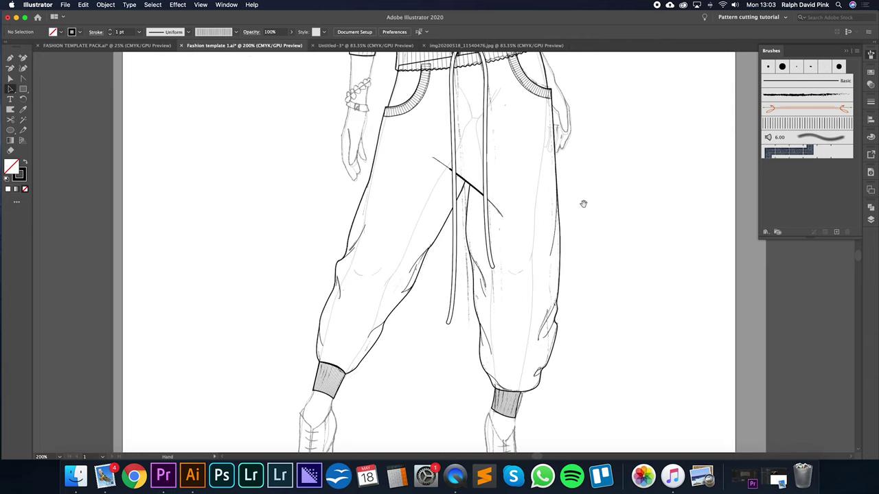
scroll(583, 204, up, 3)
scroll(614, 247, down, 2)
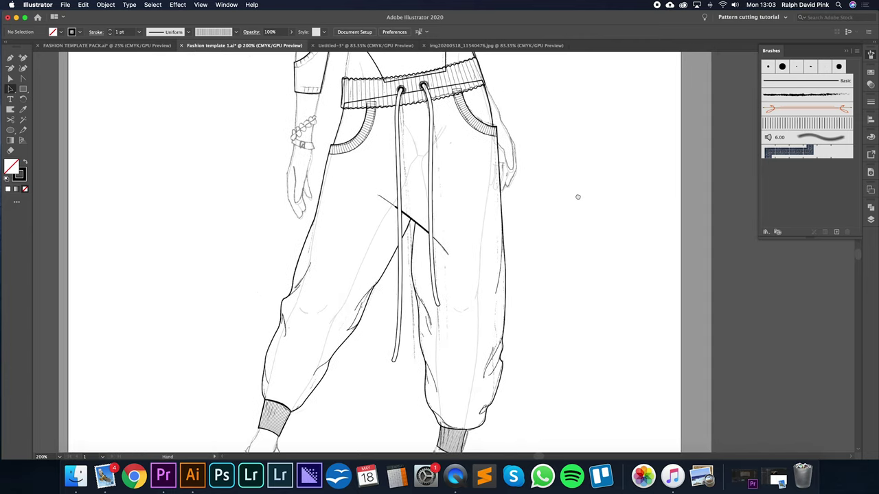
click(506, 265)
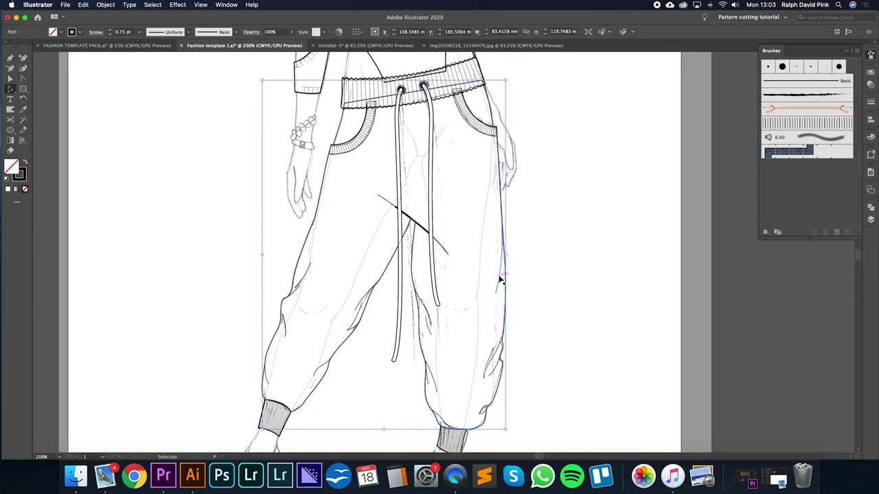
click(499, 276)
click(539, 202)
scroll(543, 200, up, 2)
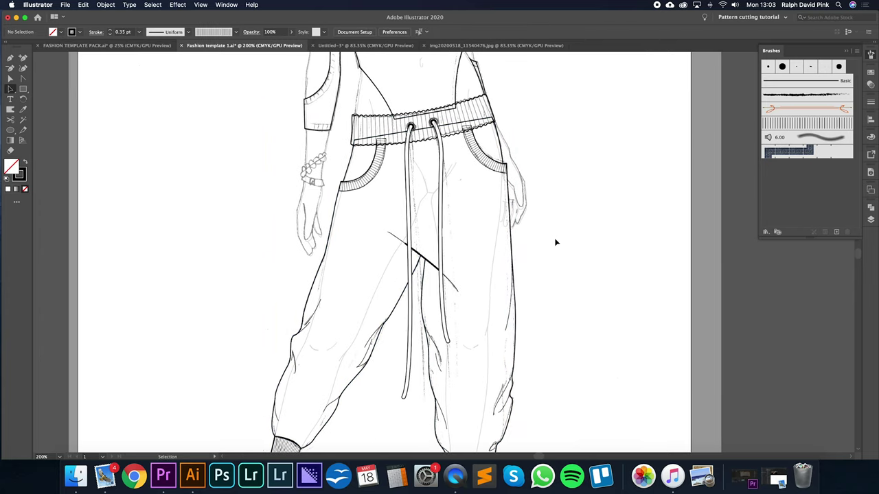
click(518, 329)
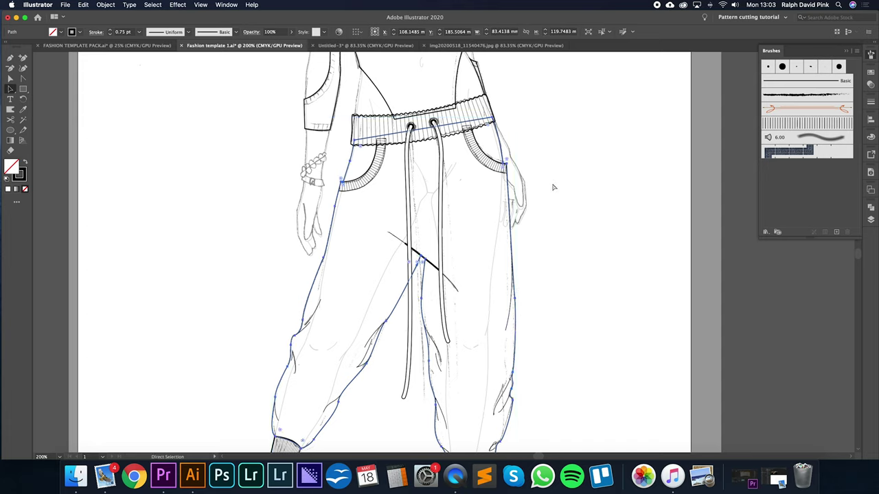
key(super+v)
mouse_move(558, 128)
mouse_down()
mouse_move(523, 166)
mouse_move(509, 168)
mouse_up()
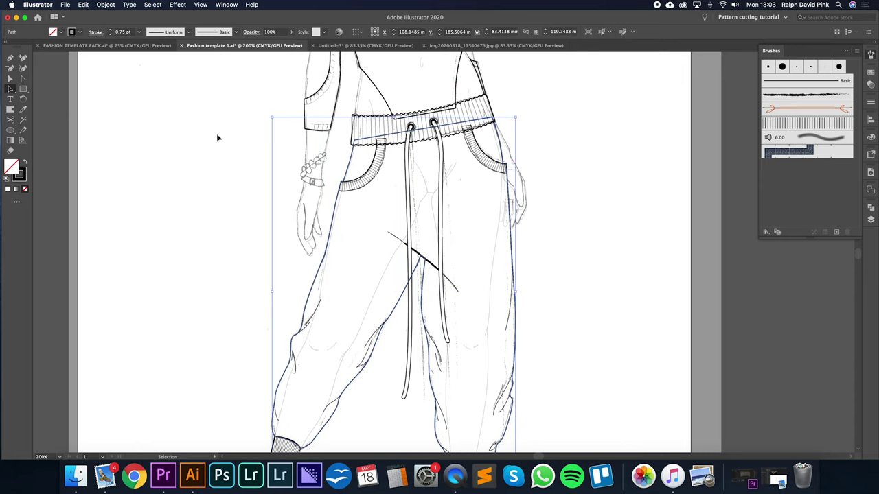
double_click(16, 168)
click(311, 142)
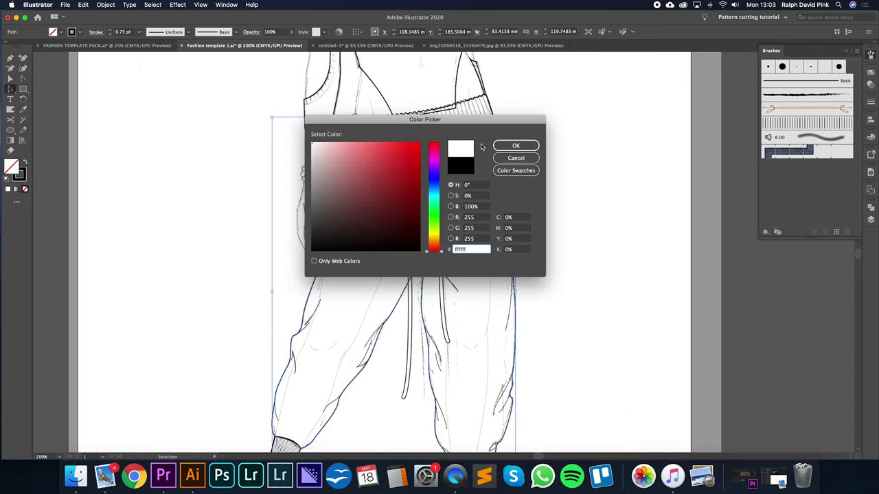
click(517, 146)
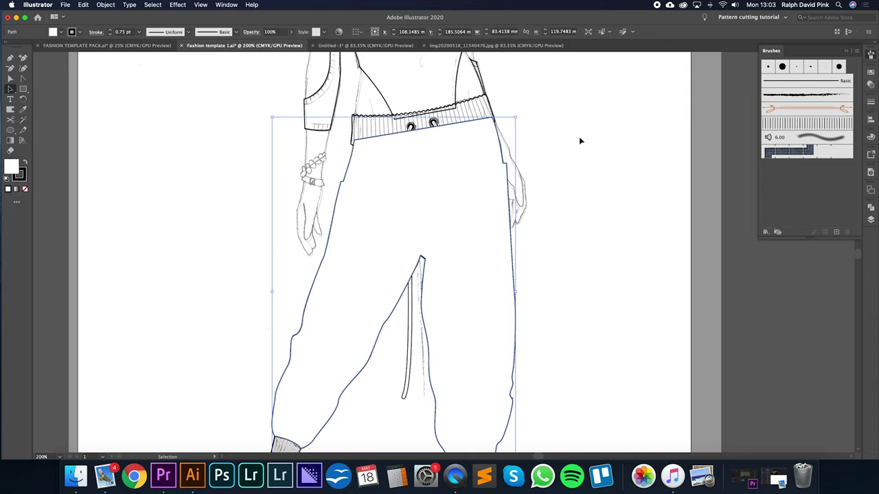
Send the filled trousers shape backward, behind the drawstrings, waistband, pocket bands and fold lines.
key(a)
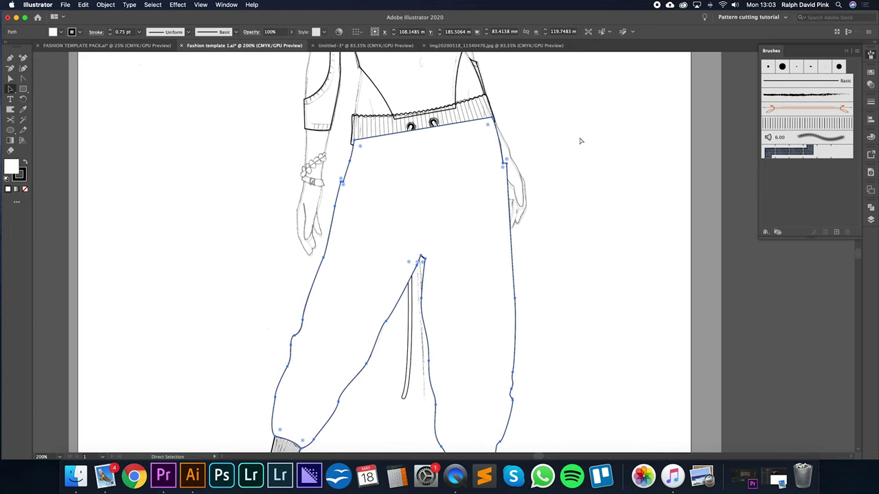
key(super+[)
key(super+[)
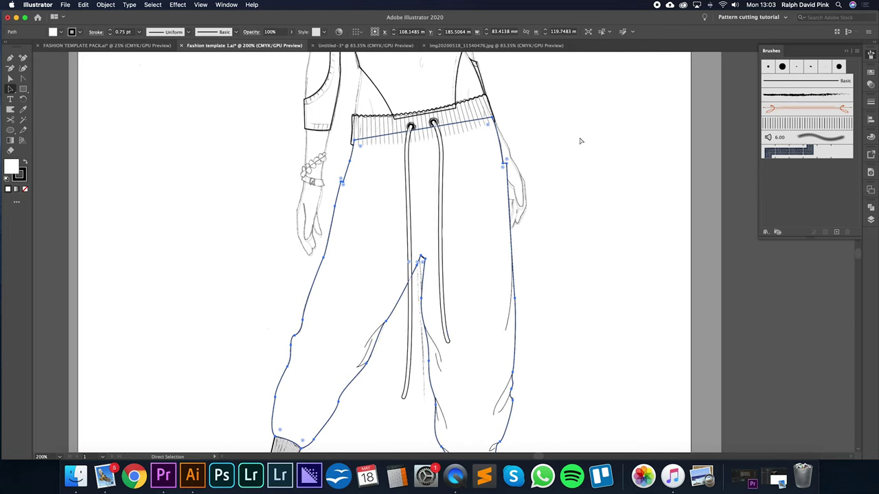
key(super+[)
key(super+[)
key(super+[)
key(super+[)
key(super+[)
key(super+[)
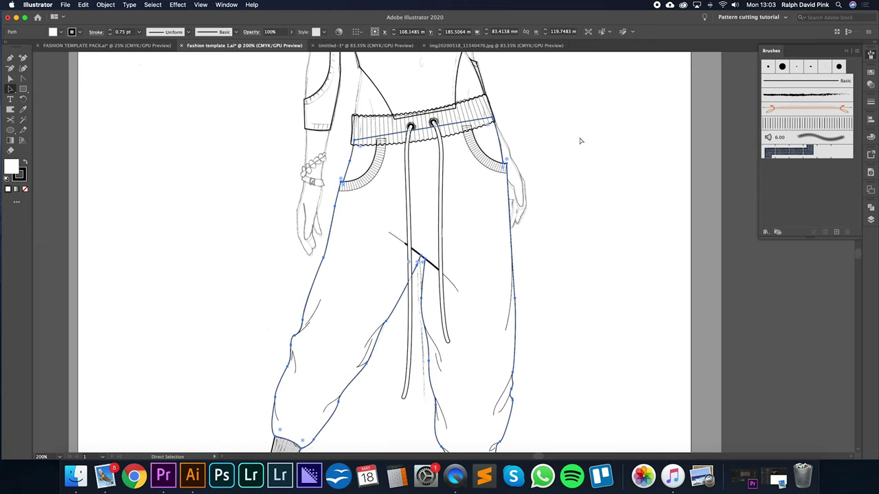
key(v)
click(587, 136)
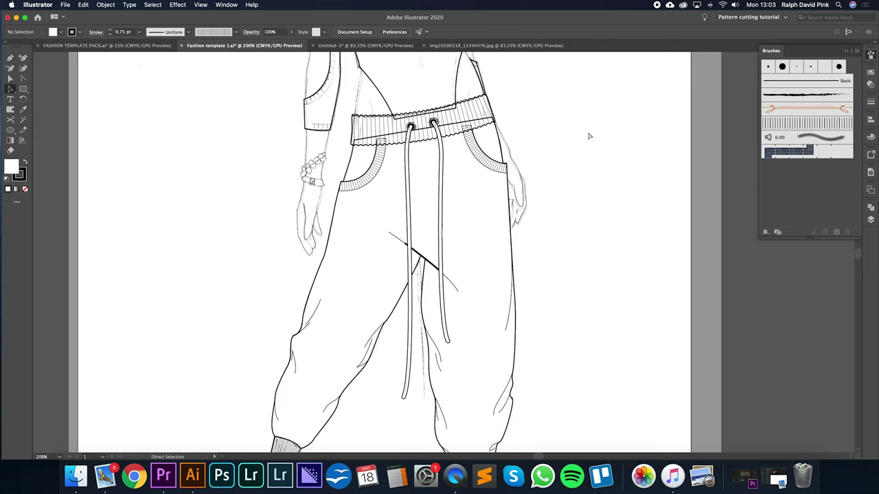
Change the fill of the trousers shape to light grey f2f2f2.
key(super+equal)
scroll(618, 172, up, 5)
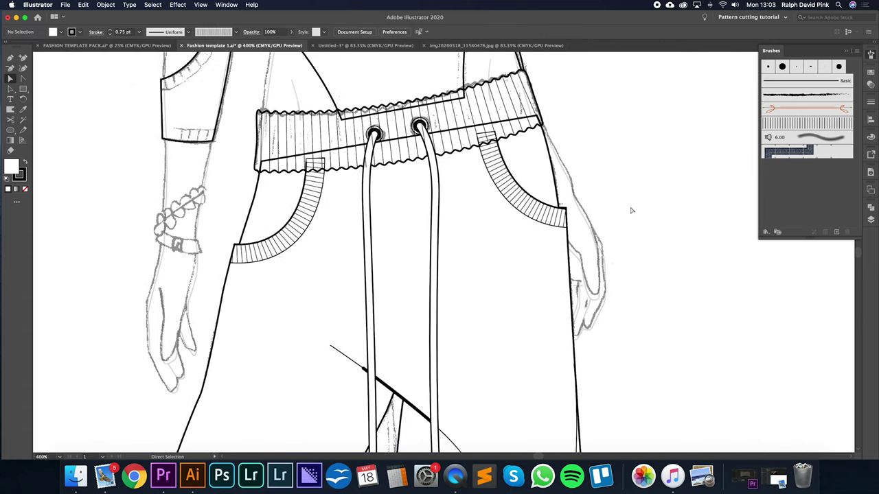
click(504, 251)
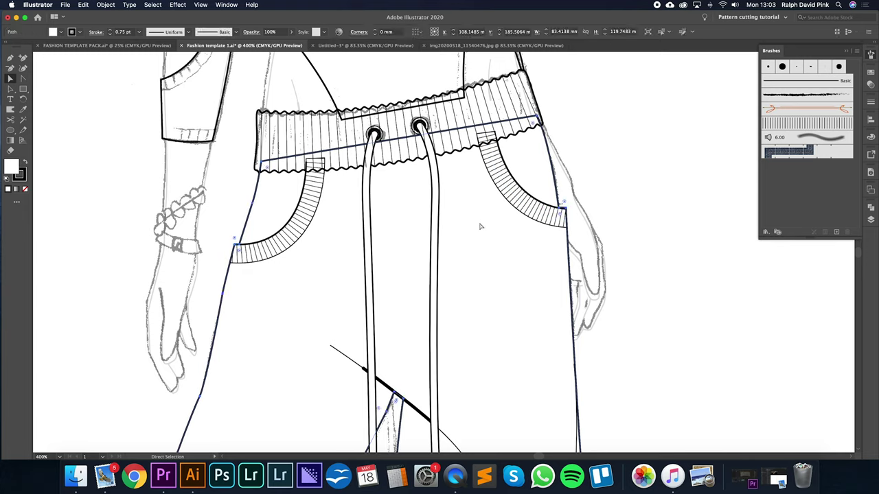
double_click(10, 166)
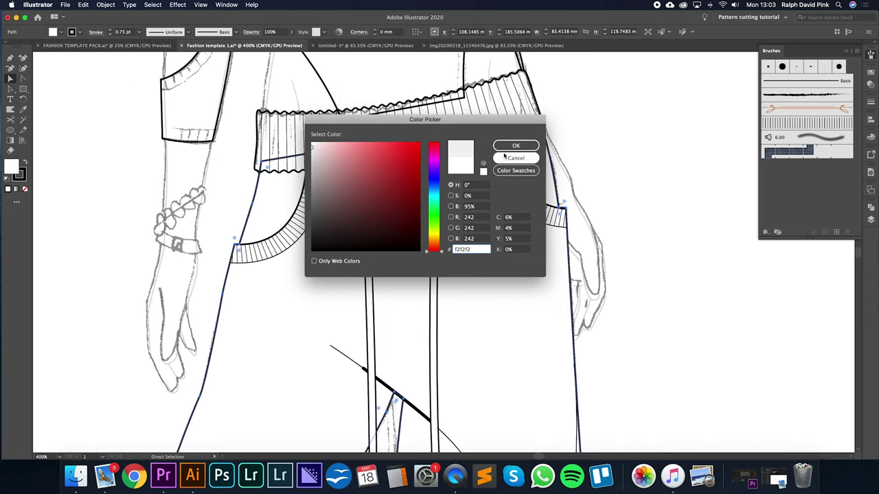
click(514, 146)
key(v)
key(super+minus)
drag(604, 195, 472, 306)
click(521, 134)
Lock the clipped rib groups on both pocket bands.
key(super+plus)
key(super+plus)
key(a)
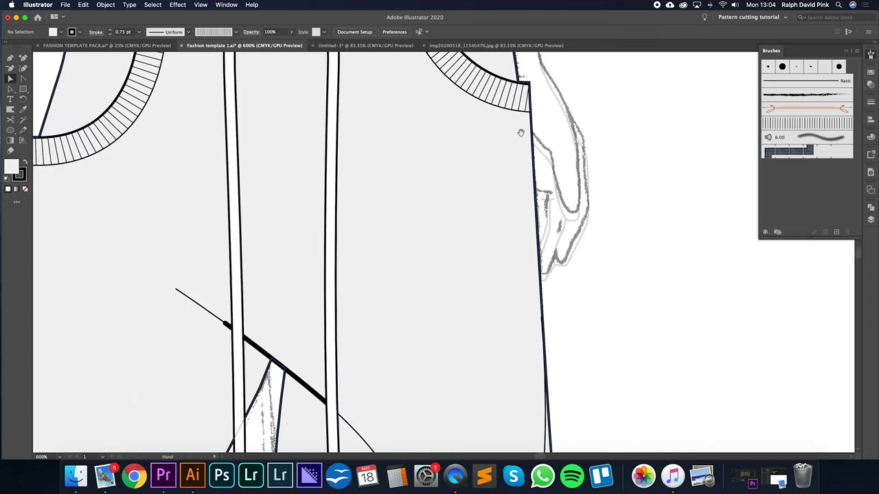
drag(520, 134, 559, 310)
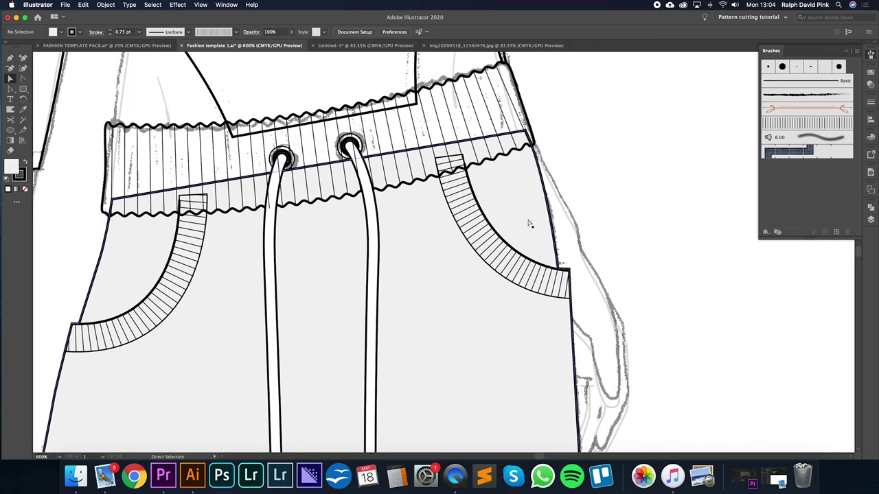
key(v)
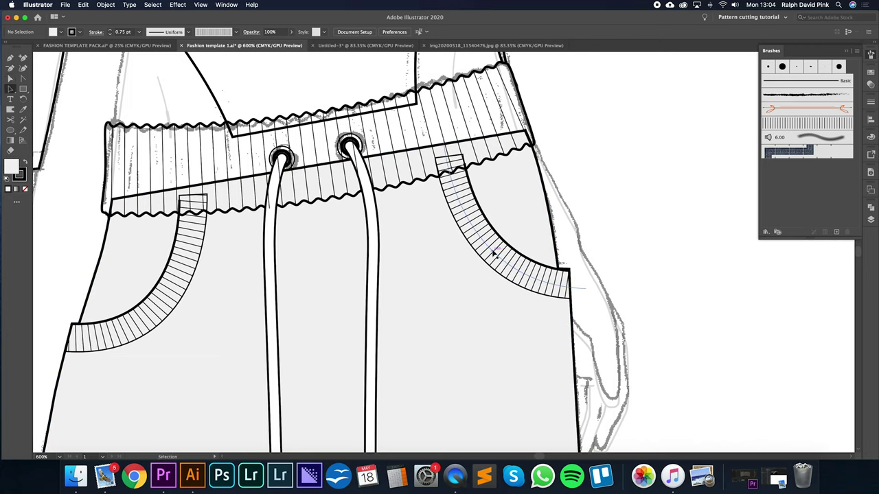
click(495, 253)
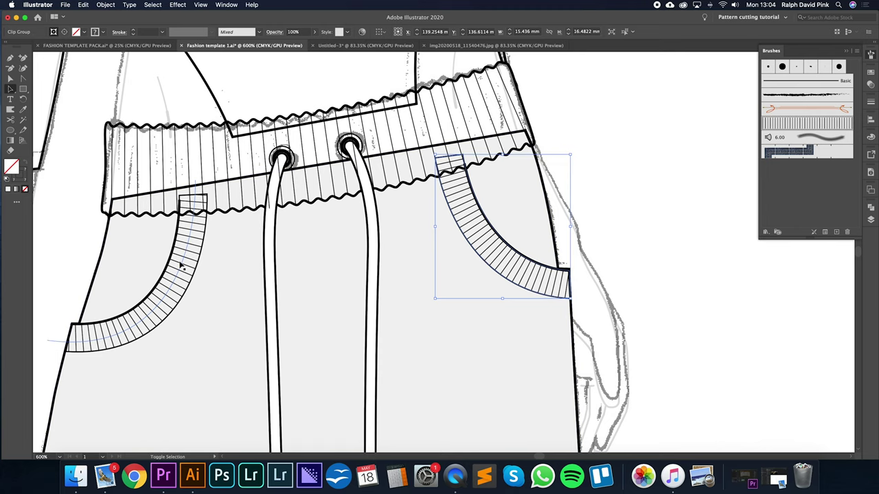
shift+click(181, 266)
click(107, 6)
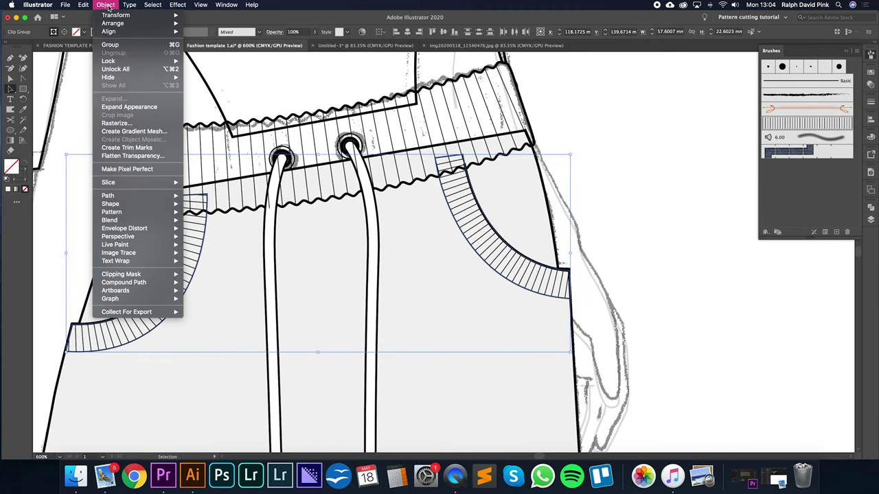
mouse_move(128, 62)
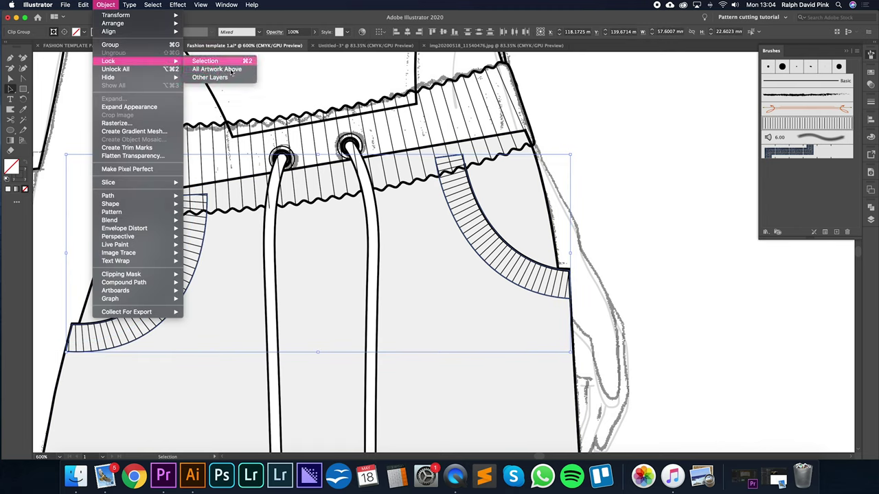
click(226, 62)
Fill the outlines of both pocket bands with grey d1d1d1.
click(506, 259)
click(570, 261)
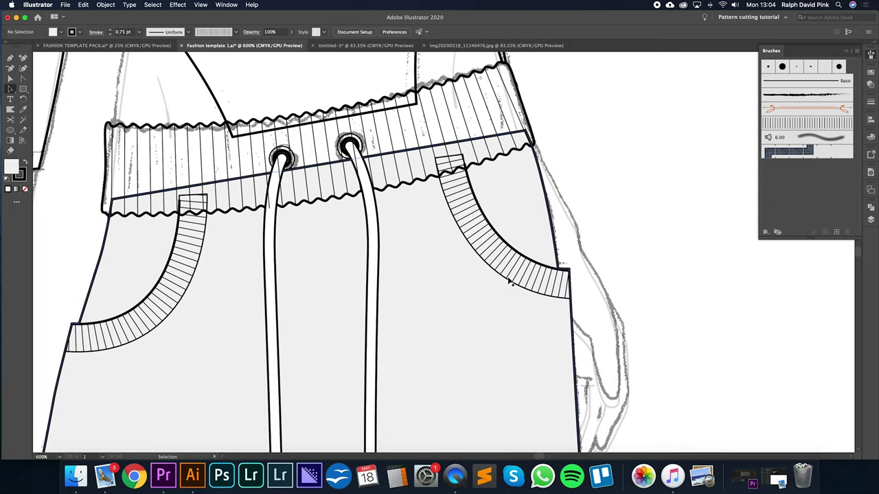
click(201, 263)
shift+click(495, 269)
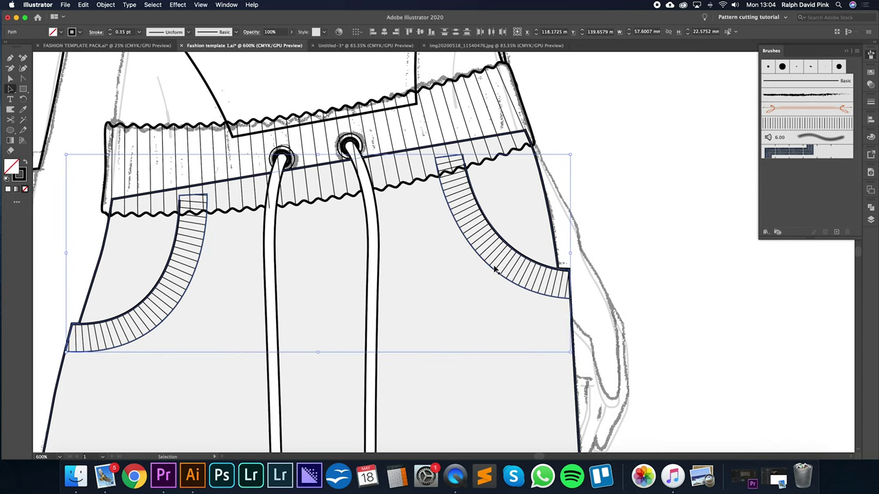
key(super+v)
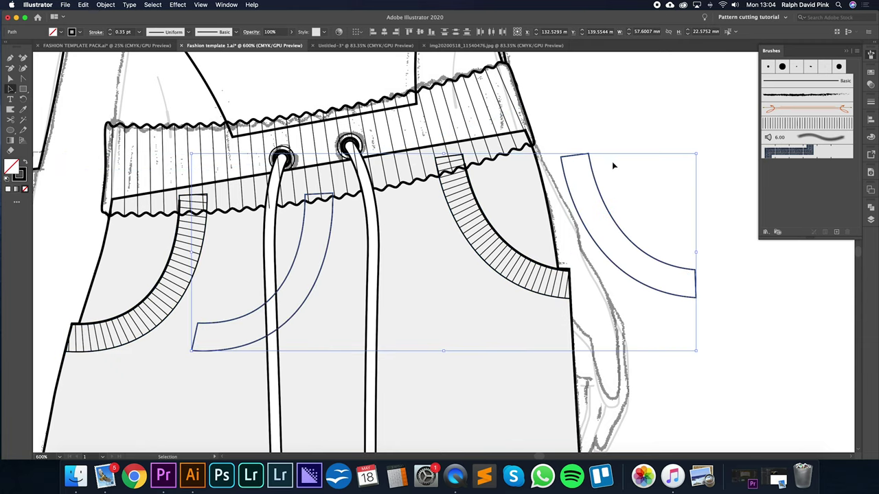
drag(592, 157, 464, 160)
double_click(20, 171)
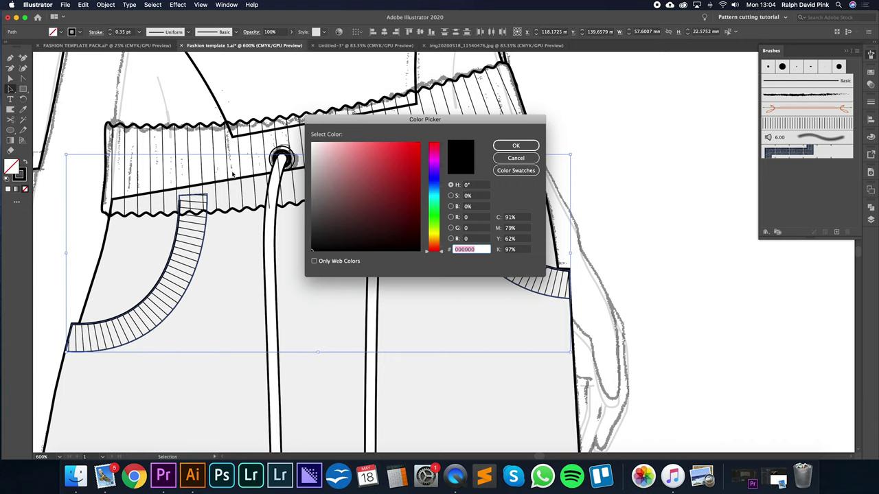
click(313, 161)
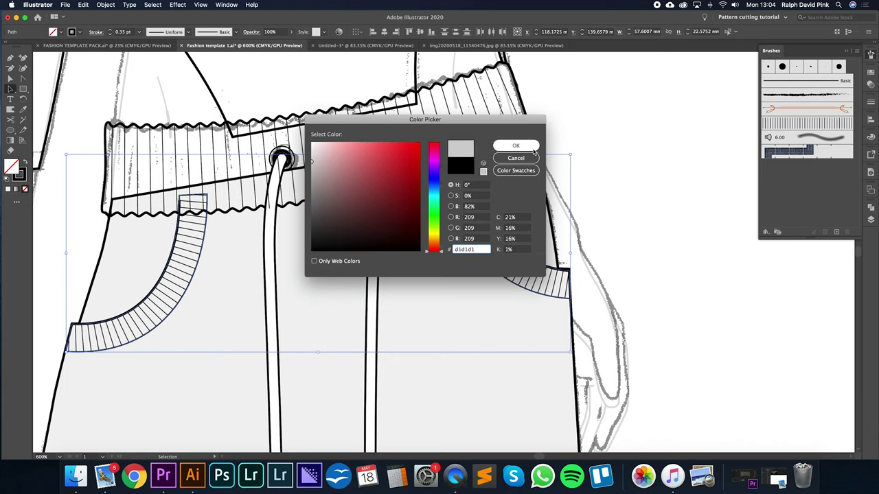
click(522, 146)
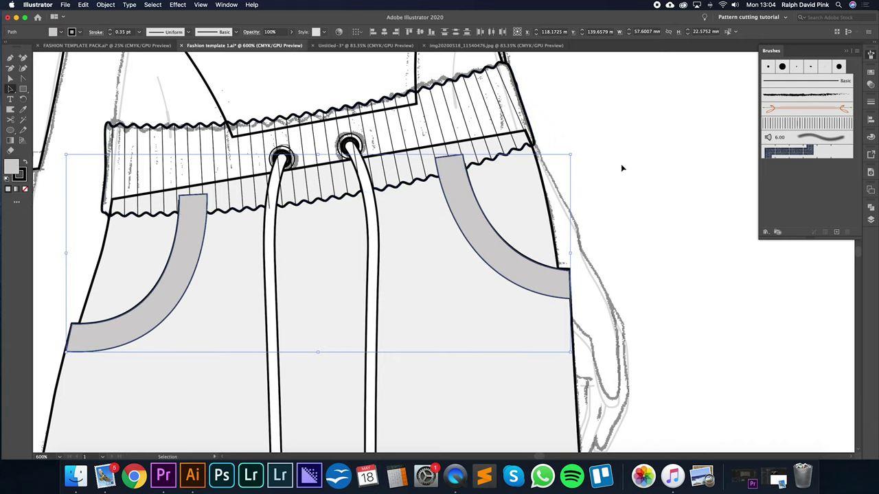
Send both grey pocket band shapes backward, behind their rib lines and the waistband.
key(a)
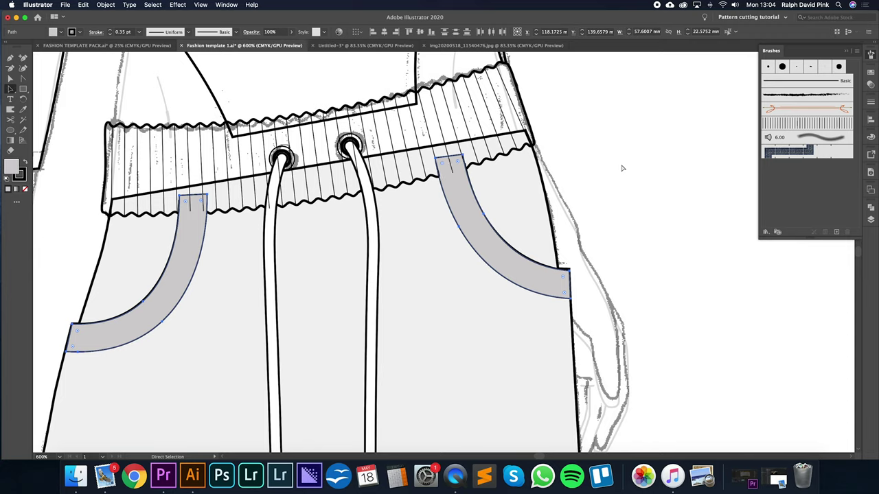
key(super+[)
key(super+[)
key(super+[)
key(super+[)
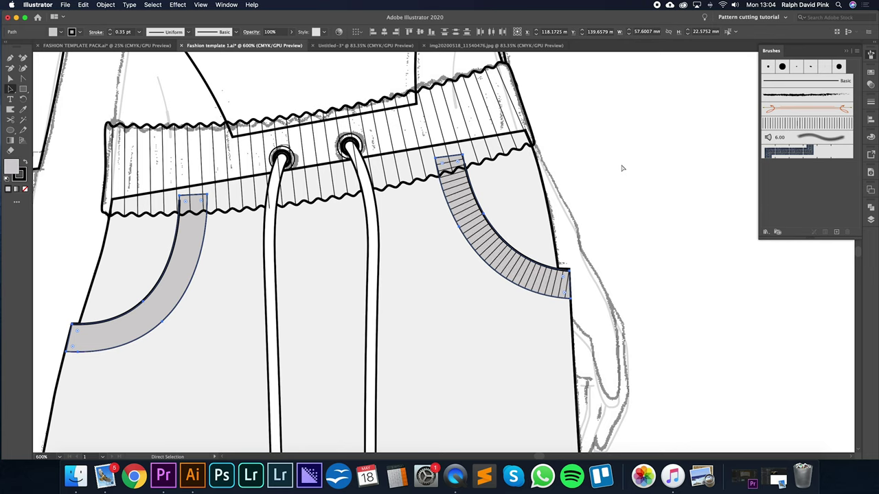
super+click(631, 159)
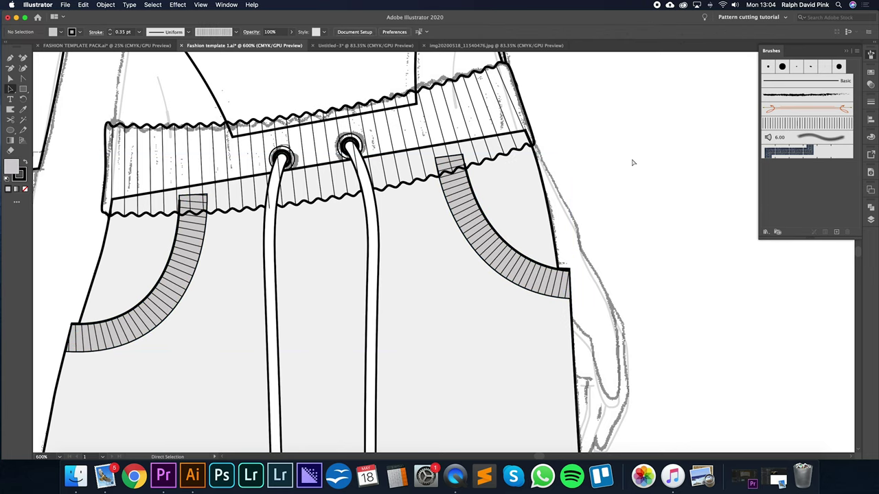
Lock the clipped rib group of the waistband.
key(super+minus)
drag(632, 160, 634, 195)
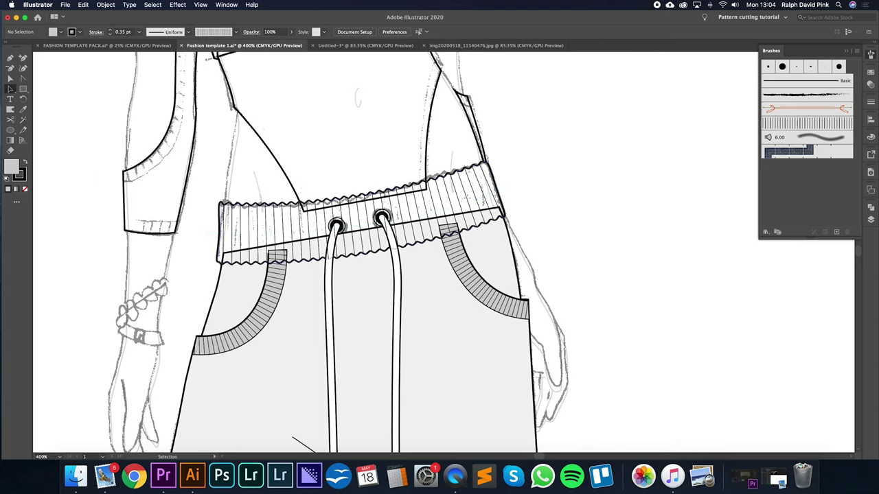
click(460, 198)
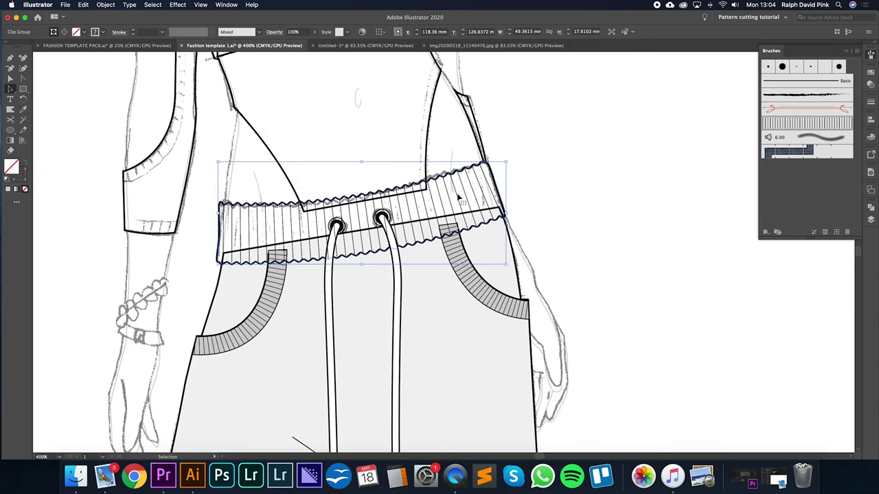
click(105, 5)
mouse_move(116, 61)
click(192, 62)
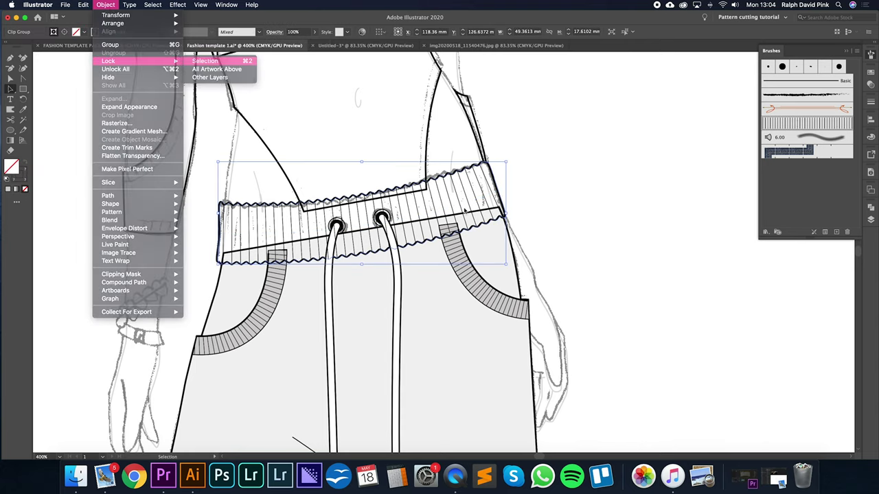
Fill the wavy waistband outline with light grey, moving it clear of the rib lines for filling and back into place.
click(470, 173)
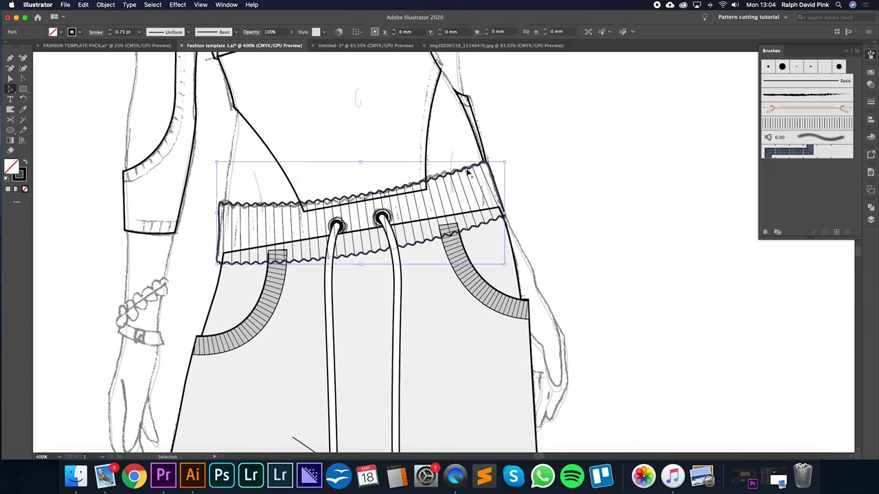
key(a)
drag(484, 224, 533, 248)
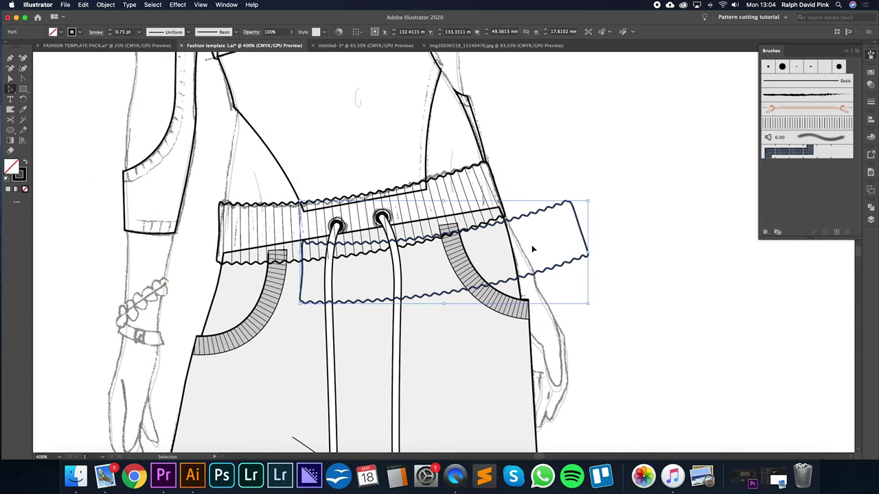
double_click(14, 170)
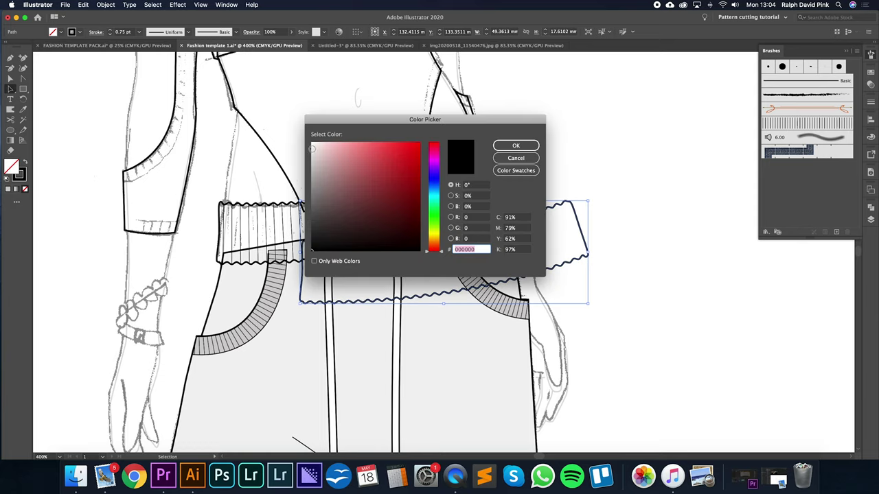
click(312, 150)
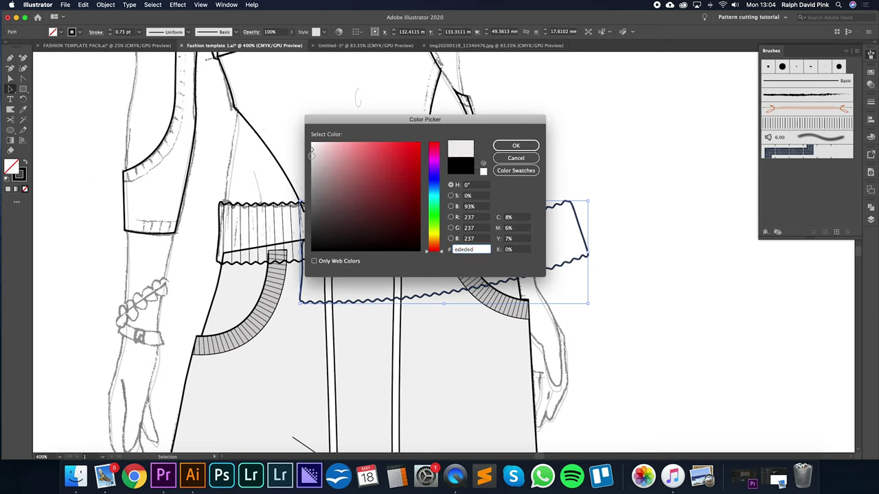
click(516, 146)
click(618, 215)
drag(572, 238, 488, 202)
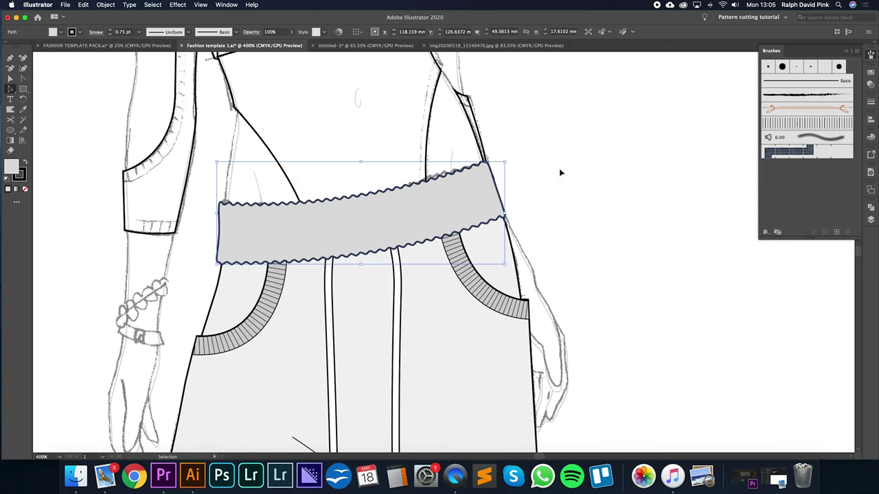
Send the grey waistband shape backward in steps, behind its rib lines and above the top and trouser lines.
key(super+[)
key(super+[)
key(super+[)
key(super+[)
key(super+[)
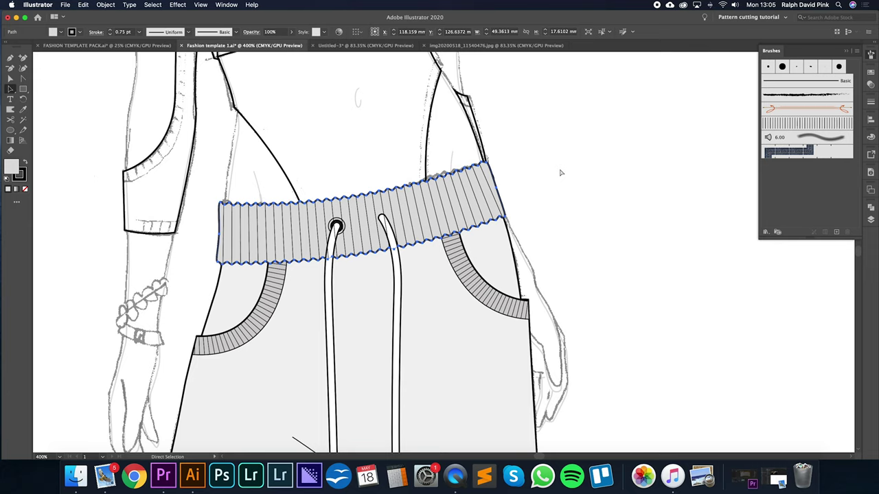
click(559, 173)
Bring both eyelets and the drawstrings to the front, above the grey waistband and trousers.
scroll(559, 172, down, 3)
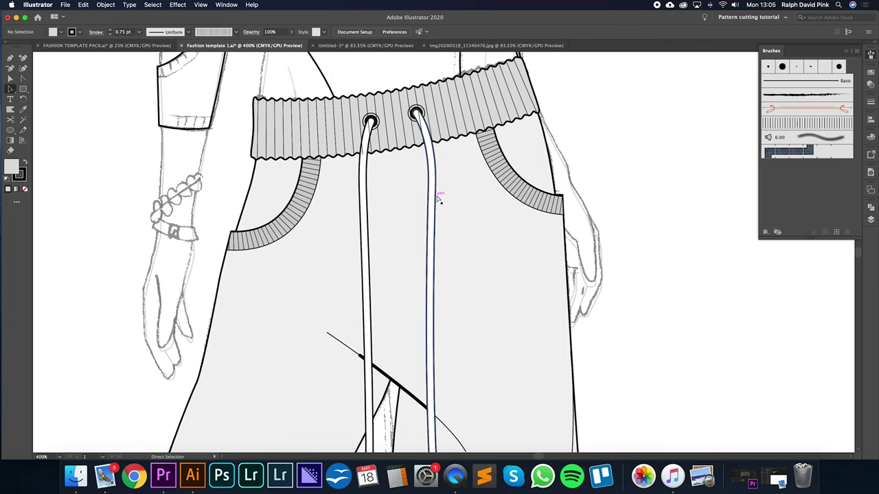
key(super+=)
key(super+=)
drag(437, 200, 498, 406)
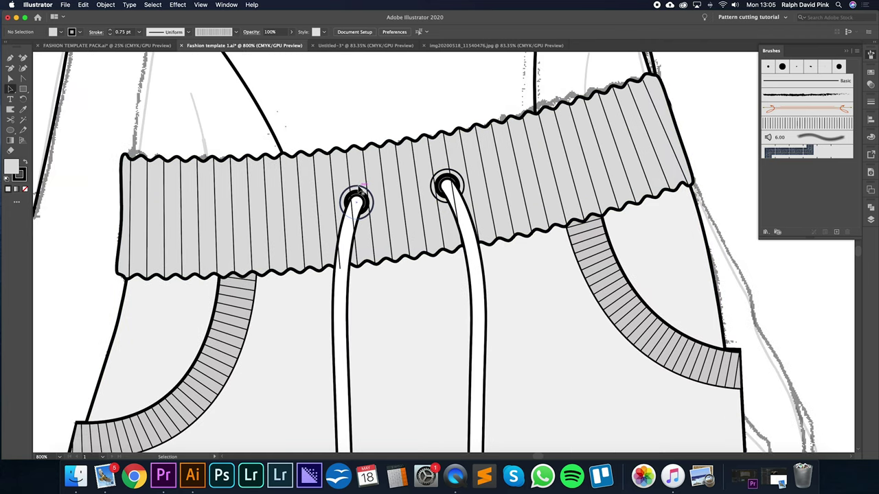
click(358, 188)
shift+click(445, 180)
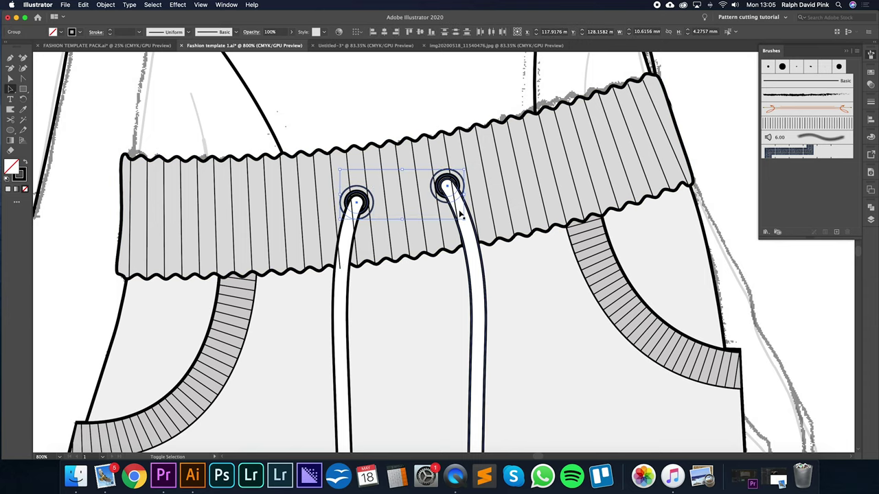
shift+click(350, 235)
key(super+minus)
key(super+minus)
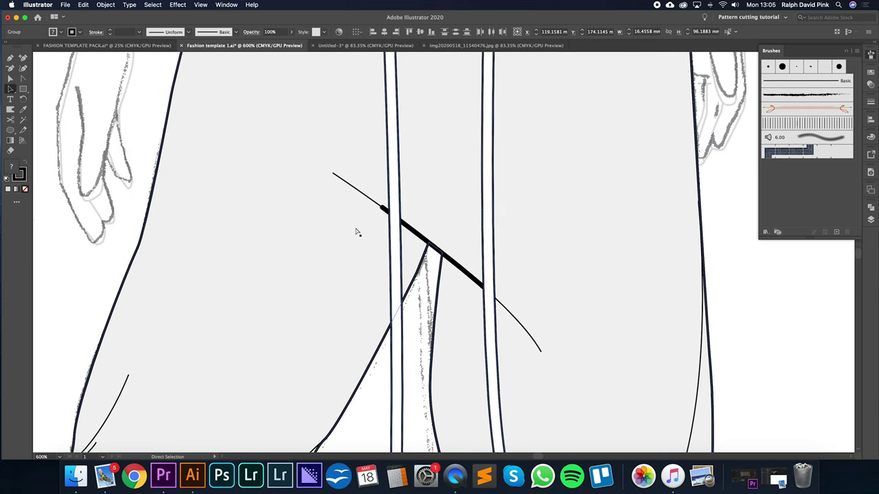
drag(478, 169, 472, 343)
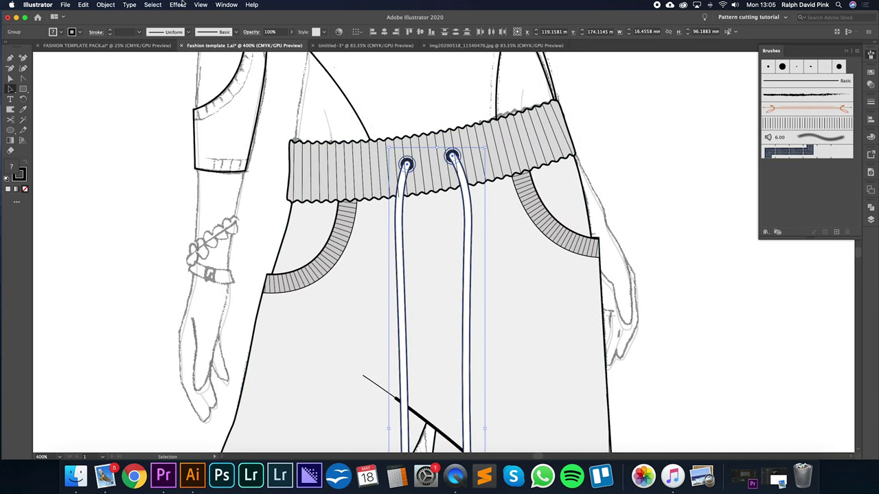
click(107, 4)
mouse_move(113, 22)
click(210, 23)
click(634, 137)
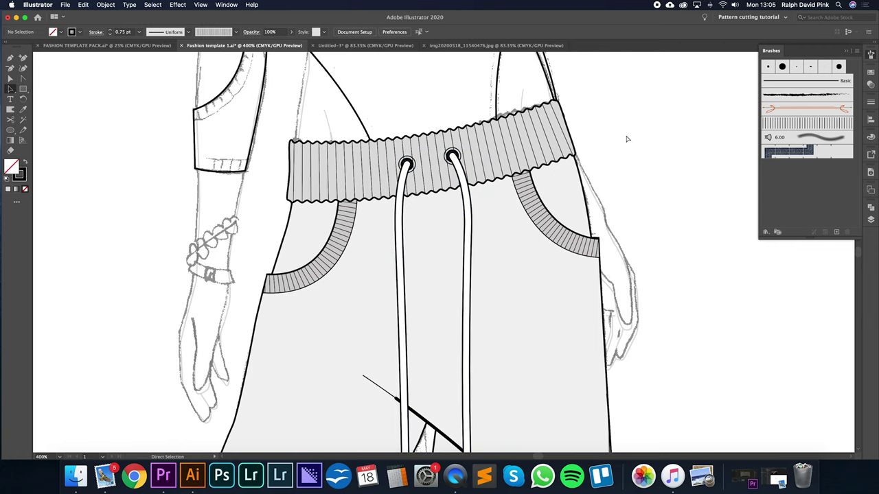
Fill both drawstrings with white ffffff and deselect them.
key(super+plus)
key(super+plus)
drag(500, 111, 488, 276)
key(v)
click(469, 268)
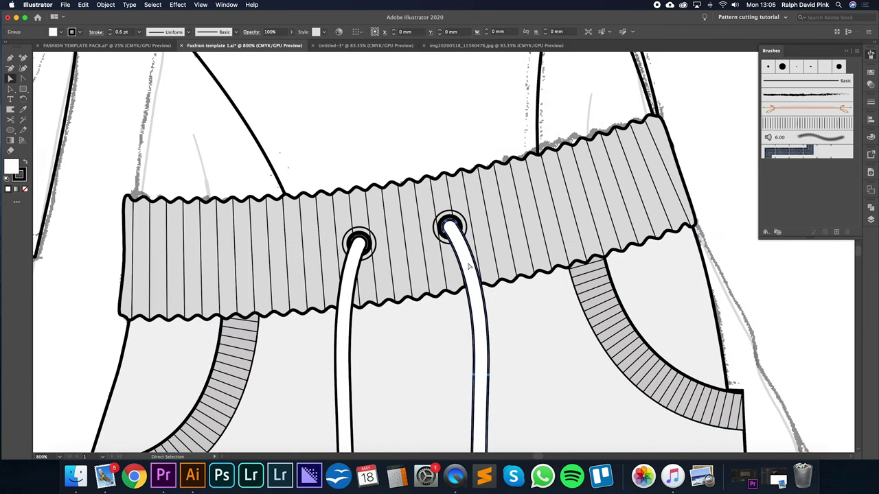
click(25, 191)
double_click(12, 170)
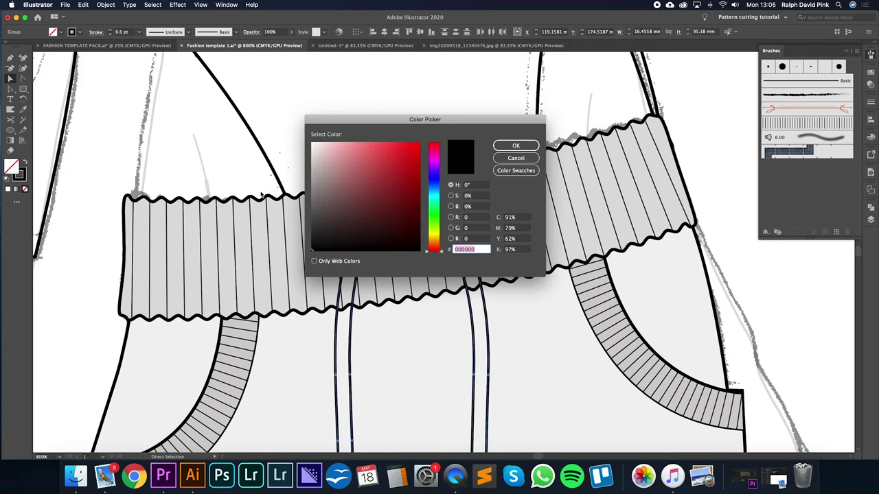
click(314, 143)
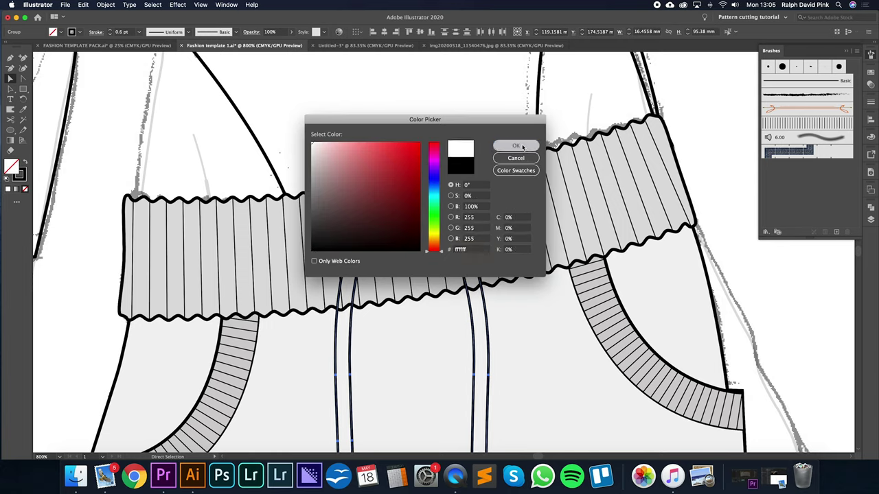
click(516, 145)
key(ctrl+shift+a)
key(v)
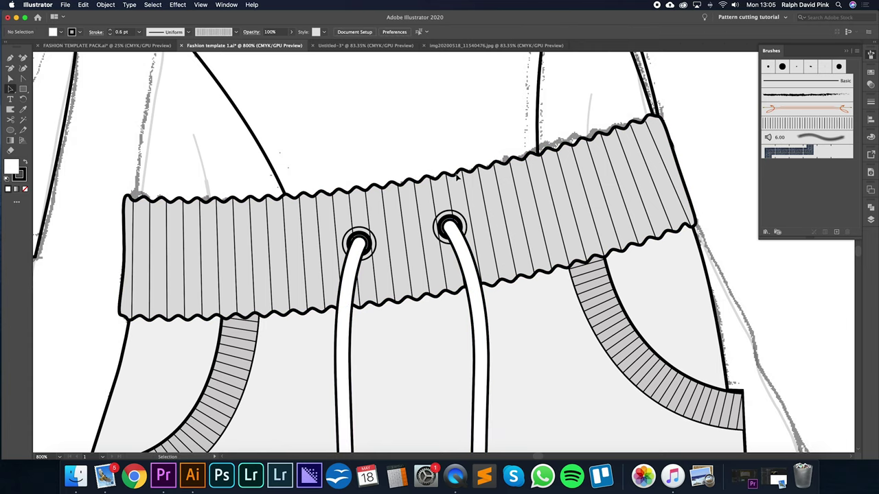
Ungroup the rings of the right-hand waistband eyelet and make them into a compound path.
click(458, 218)
key(super+equal)
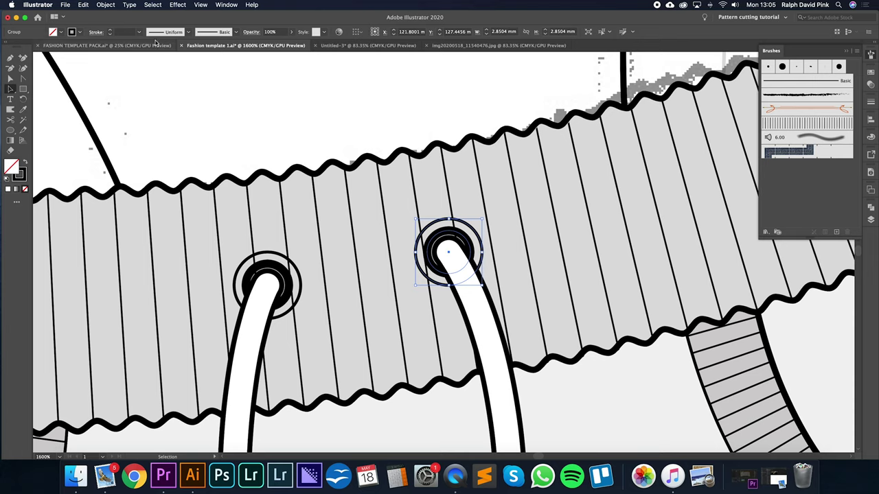
click(105, 5)
click(117, 55)
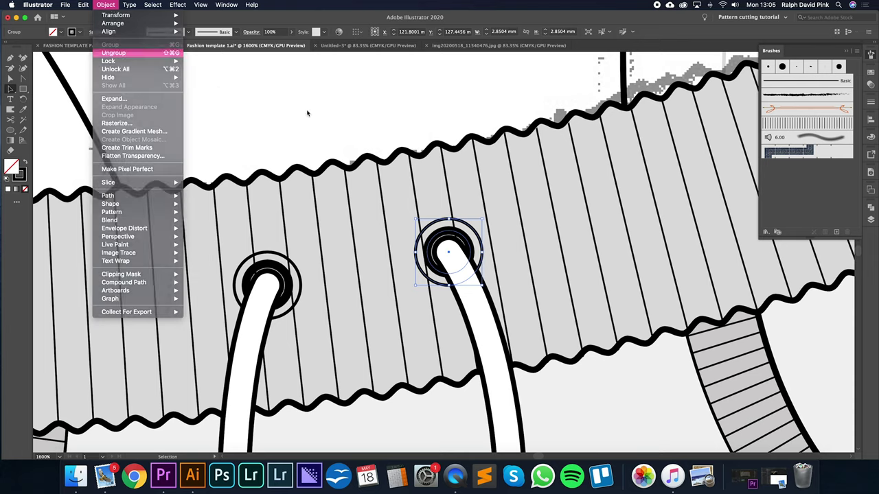
right_click(466, 236)
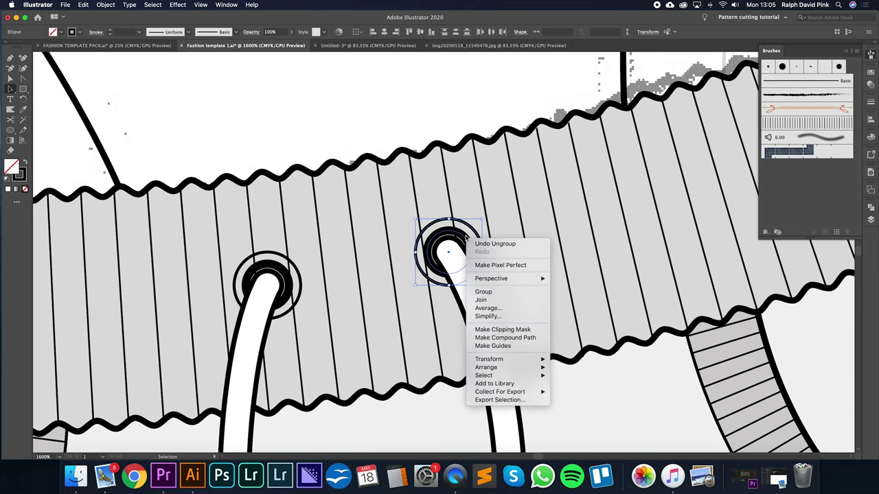
click(506, 338)
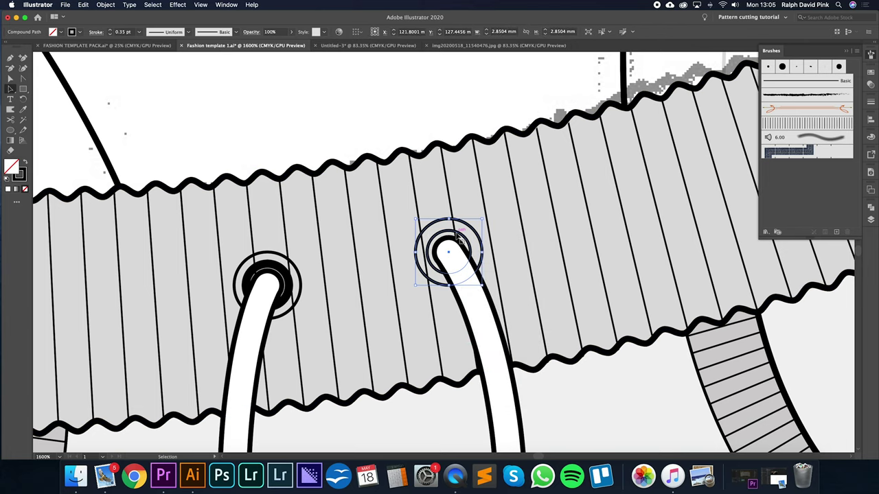
key(super+minus)
key(super+minus)
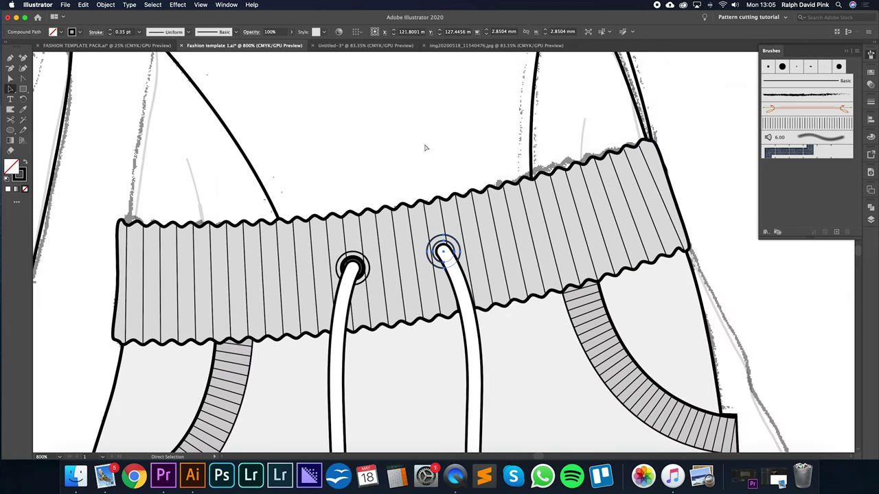
In the empty area beside the figure, draw an ellipse about 8 by 6.8 mm and a rectangle about 18 by 13.4 mm around it.
drag(426, 148, 418, 276)
super+click(413, 225)
click(10, 130)
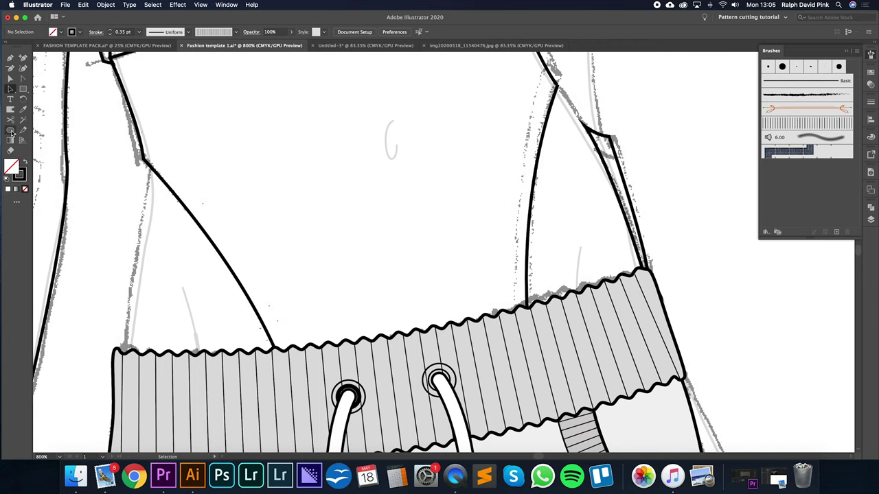
scroll(436, 187, right, 10)
drag(476, 189, 572, 269)
key(m)
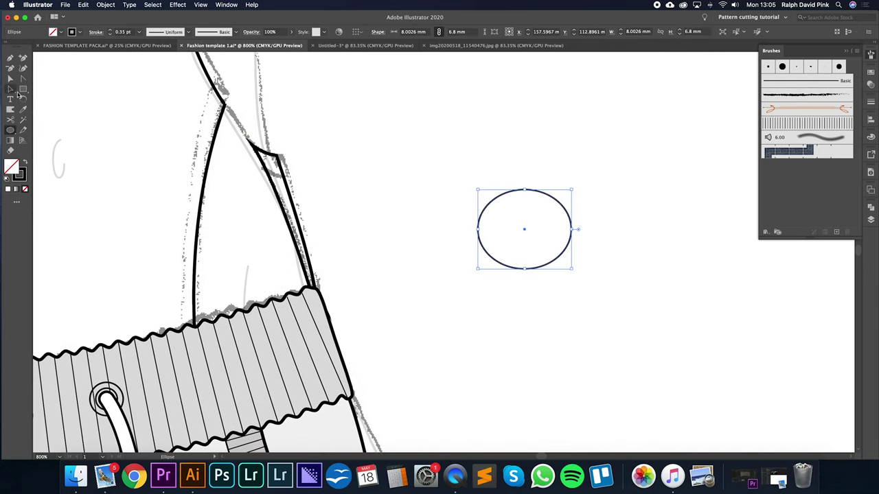
drag(465, 179, 675, 334)
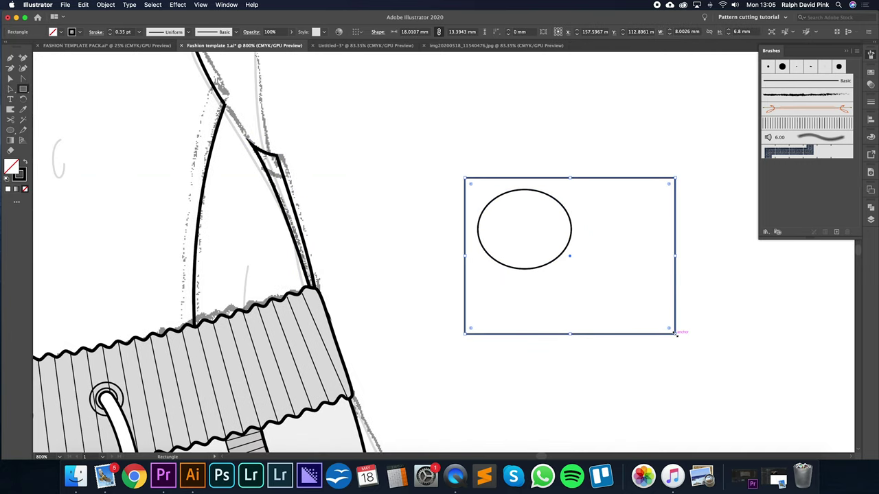
key(v)
click(636, 156)
Fill both the test rectangle and the ellipse with pale pink ddc3c3.
click(608, 226)
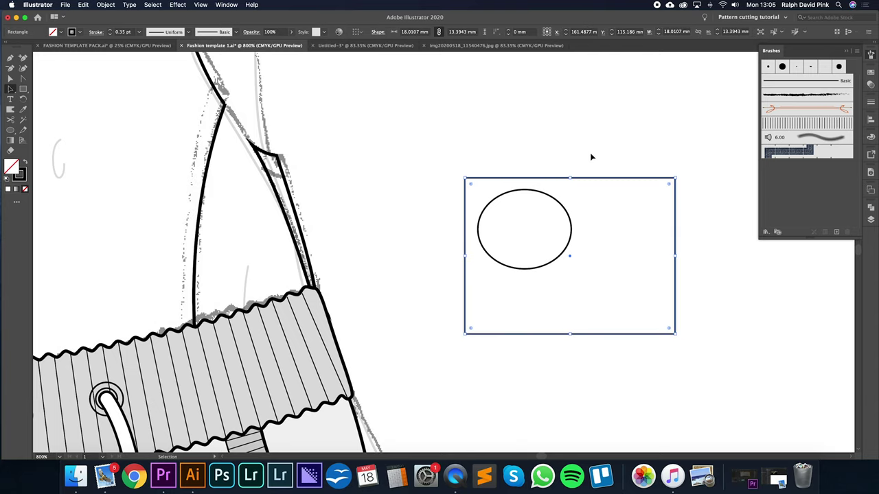
shift+click(540, 192)
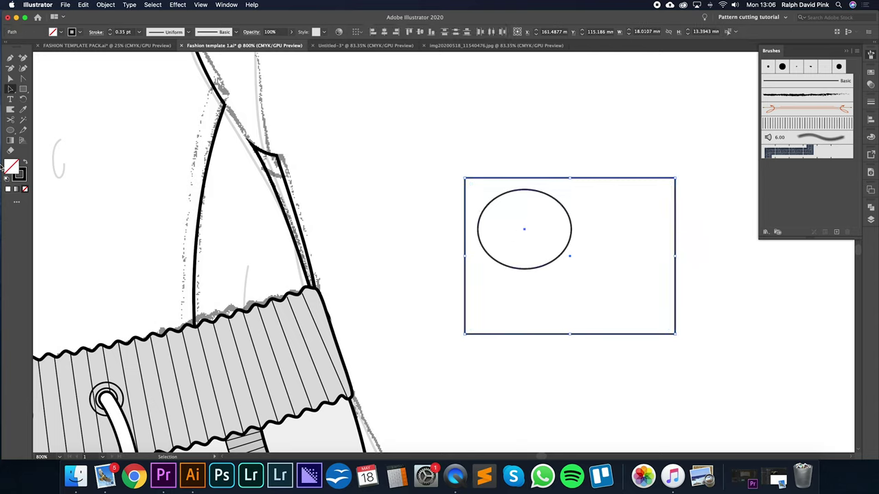
double_click(16, 173)
click(324, 156)
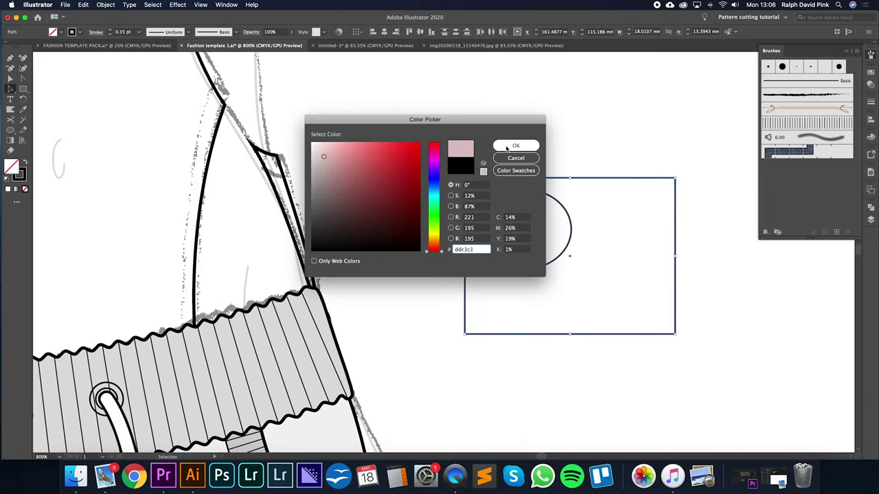
click(508, 147)
click(579, 140)
Send the pink test rectangle to the back, behind the ellipse.
click(576, 220)
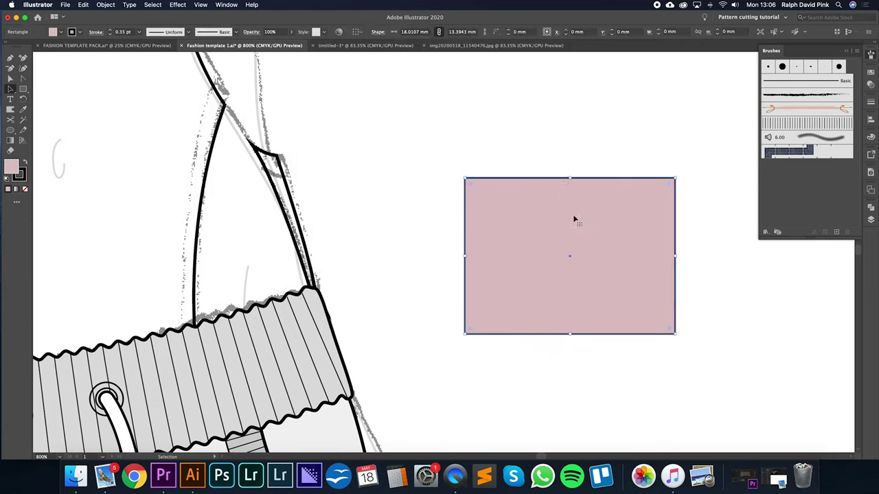
click(578, 163)
click(547, 200)
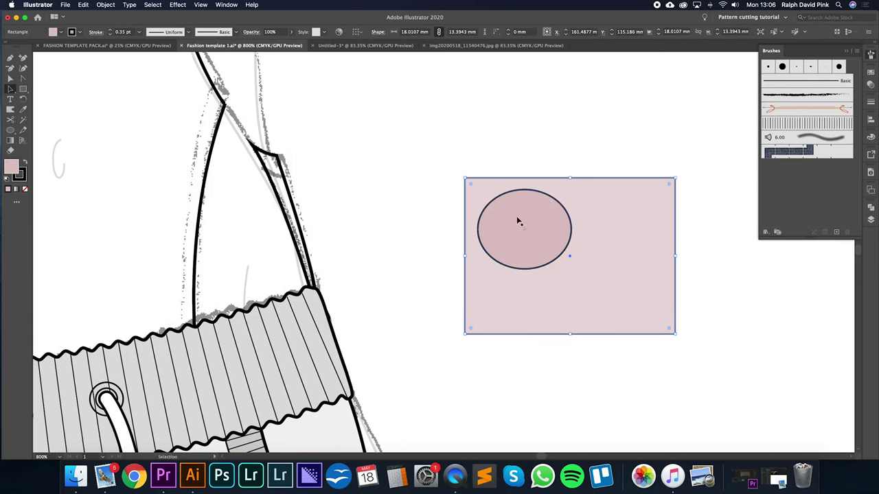
click(571, 143)
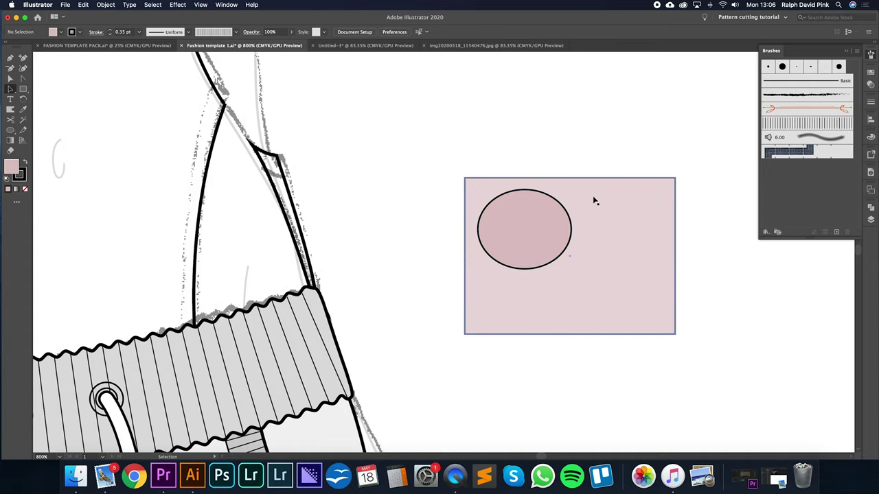
Make a compound path from the test ellipse and rectangle, so the ellipse cuts a hole in the rectangle.
click(525, 216)
right_click(551, 168)
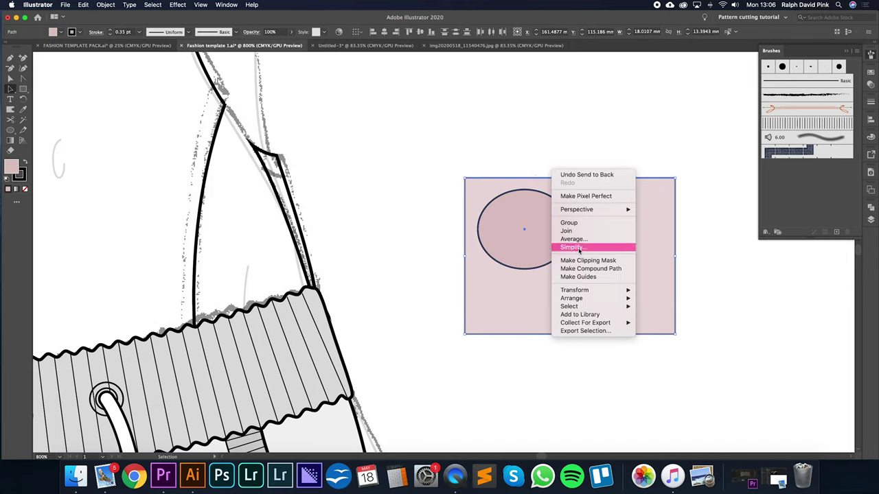
click(580, 270)
key(a)
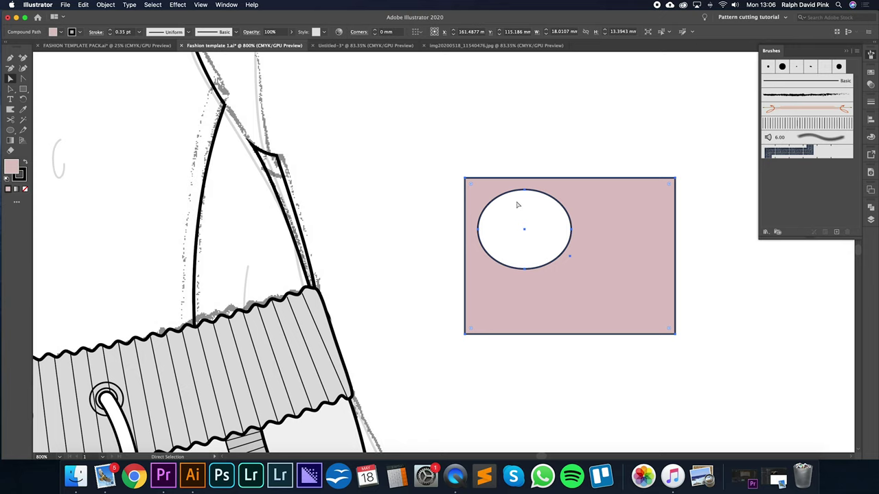
Delete the pink test shape beside the figure.
key(v)
click(557, 164)
drag(557, 164, 524, 228)
key(Delete)
Release the compound path of the right-hand waistband eyelet back into separate rings.
drag(104, 288, 525, 93)
key(super+equal)
key(super+equal)
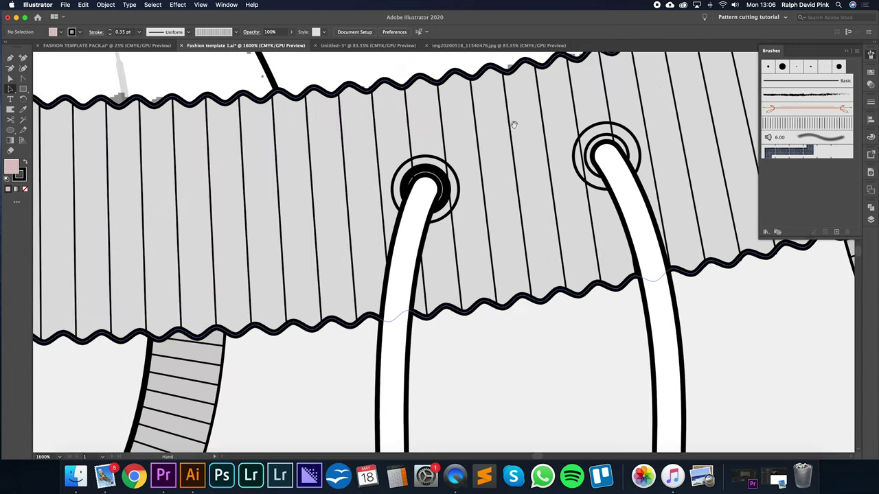
drag(513, 125, 289, 258)
click(397, 235)
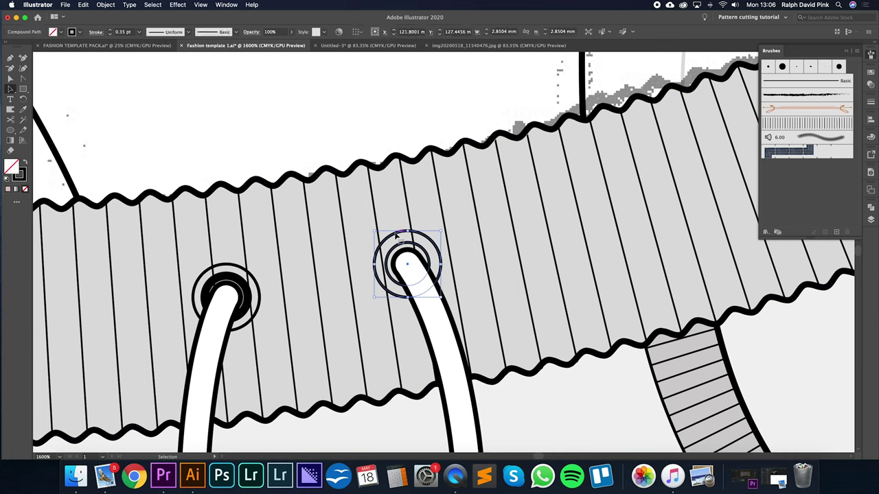
right_click(396, 235)
click(419, 297)
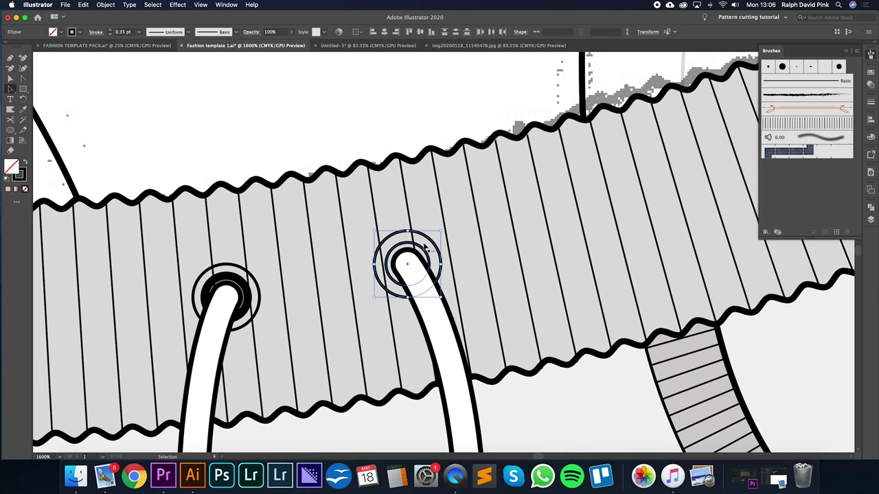
Make a compound path from the inner and outer rings of the right-hand waistband eyelet.
shift+click(408, 253)
shift+click(409, 251)
right_click(409, 221)
click(429, 312)
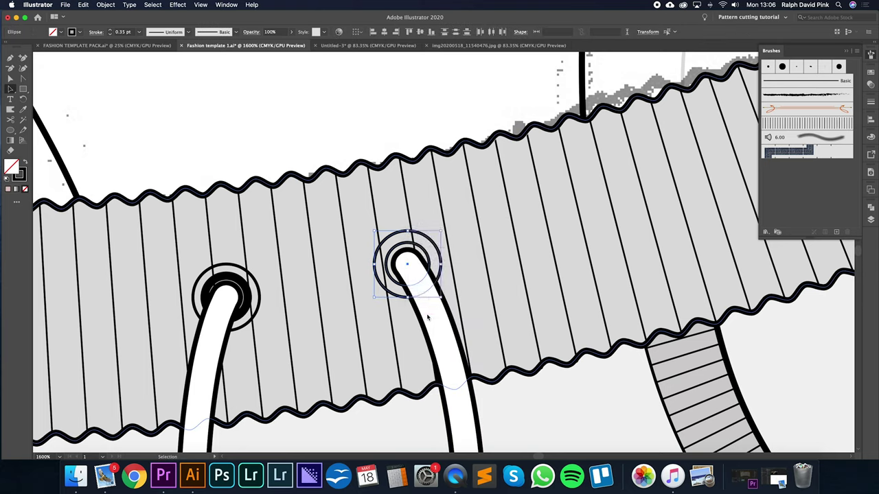
right_click(421, 256)
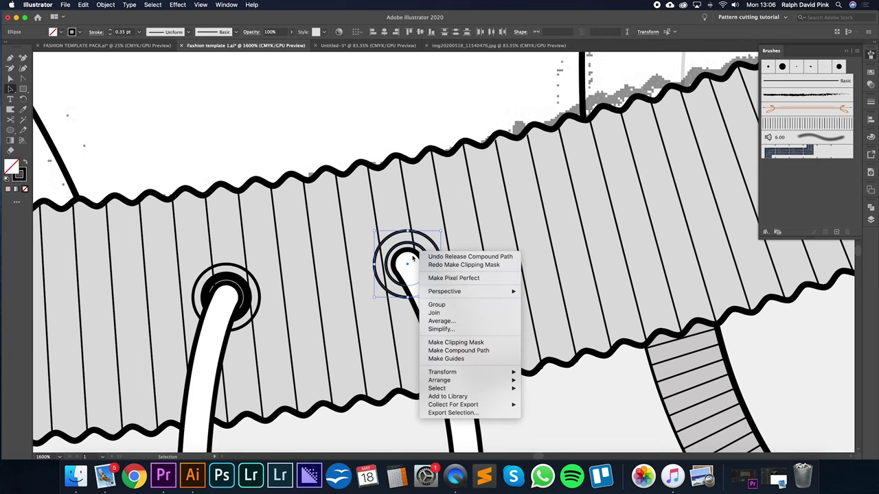
click(448, 344)
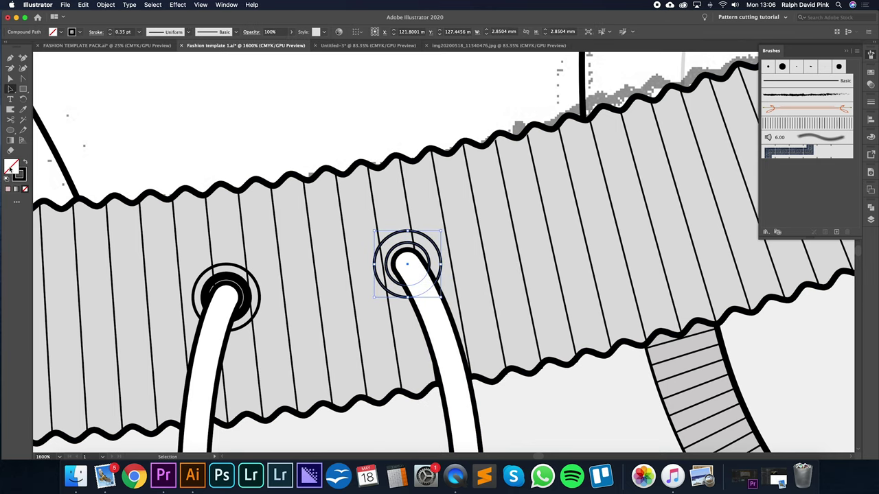
Fill the ring of the right-hand eyelet with a mid grey.
double_click(10, 168)
click(311, 186)
click(518, 147)
click(387, 126)
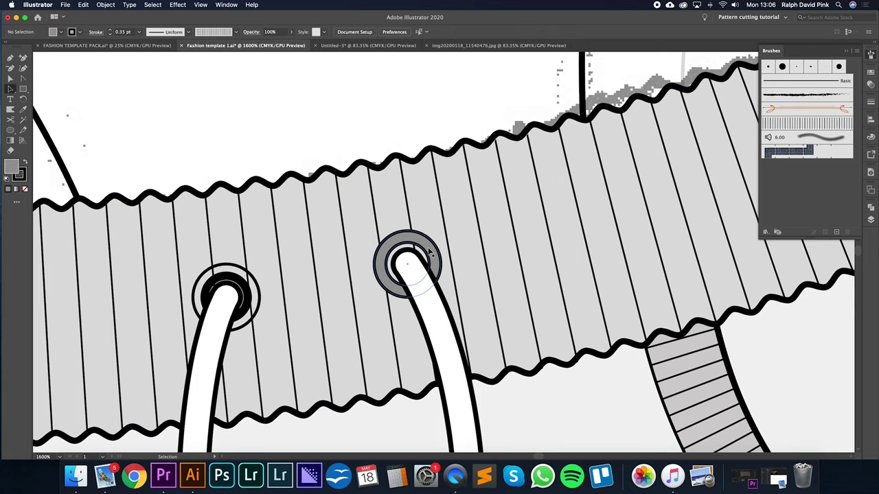
Ungroup the left-hand waistband eyelet and make its rings into a compound path.
key(super+minus)
drag(355, 186, 412, 159)
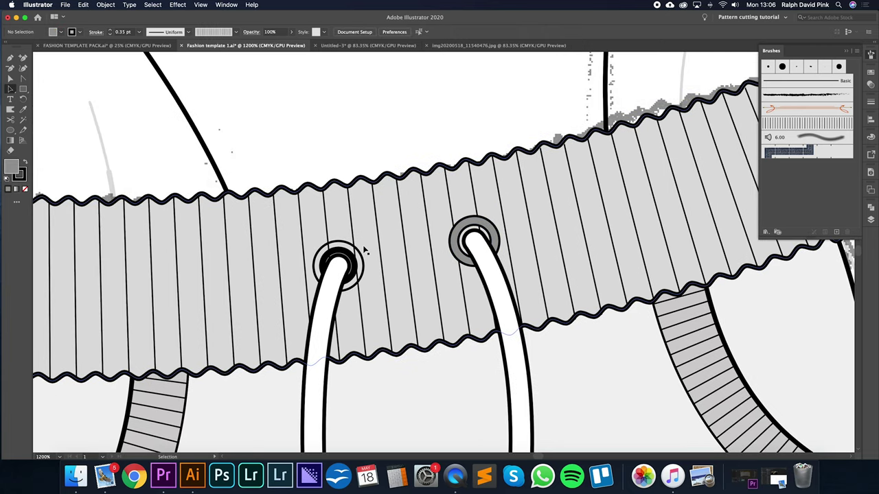
click(358, 252)
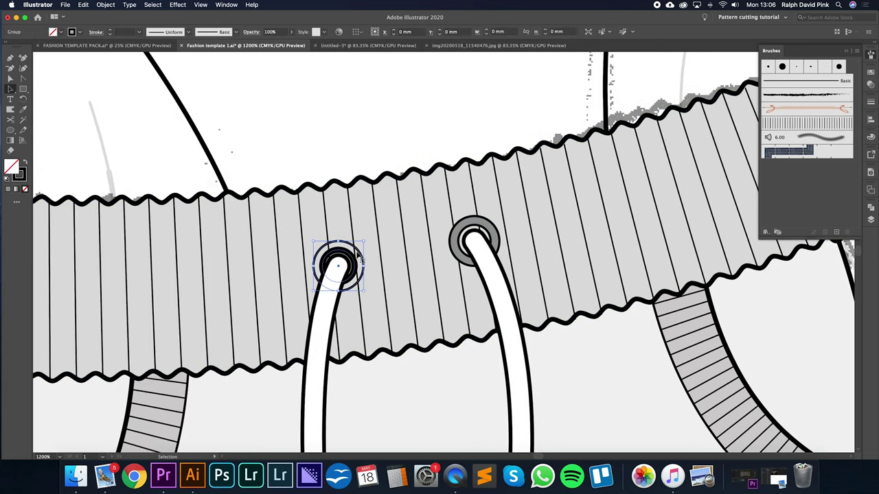
click(112, 7)
click(134, 54)
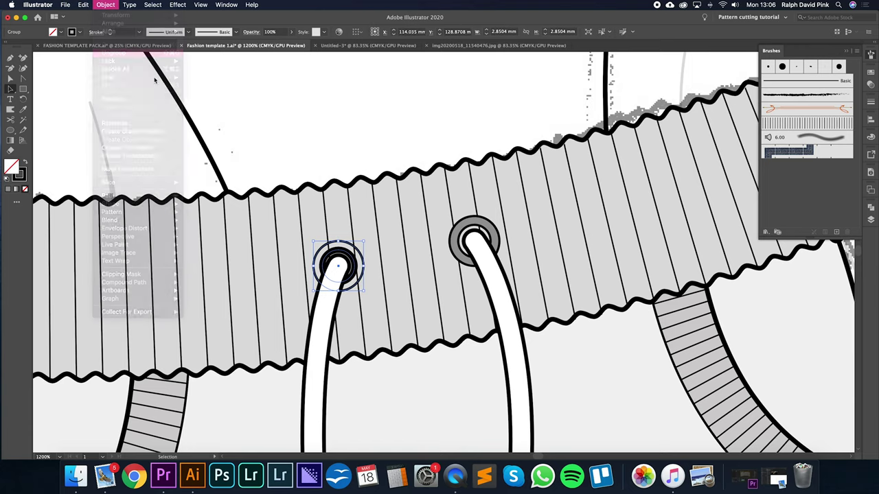
right_click(346, 255)
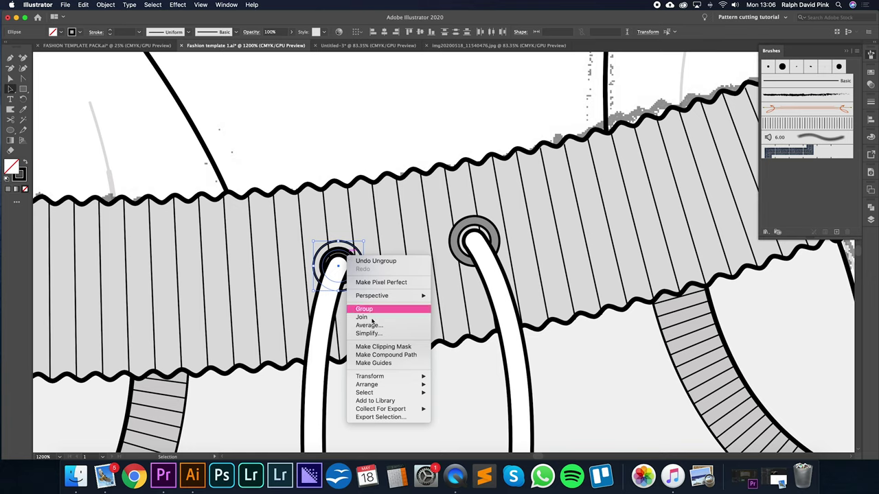
click(373, 355)
Sample the right-hand eyelet's grey fill with the Eyedropper and apply it to the left-hand eyelet.
key(i)
click(458, 234)
key(a)
click(386, 146)
Draw an unfilled circle about 1.85 mm across, centred on the left-hand eyelet, and set its stroke to 1 pt.
key(super+equal)
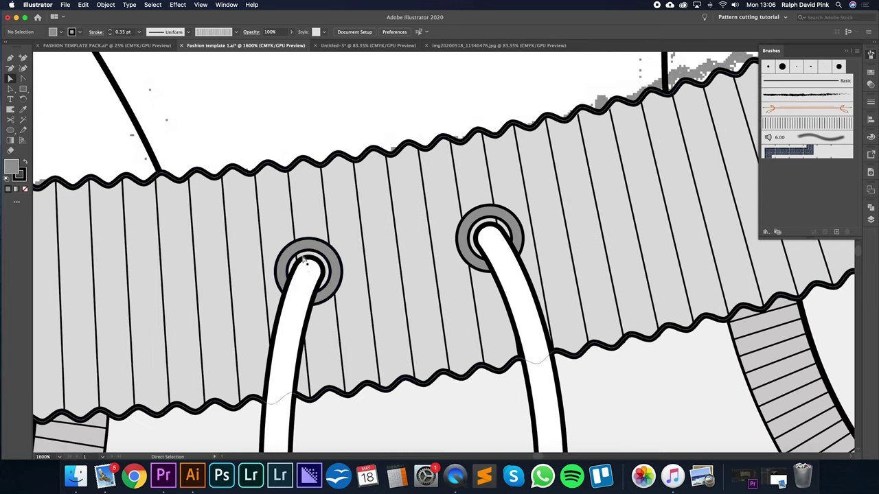
click(10, 131)
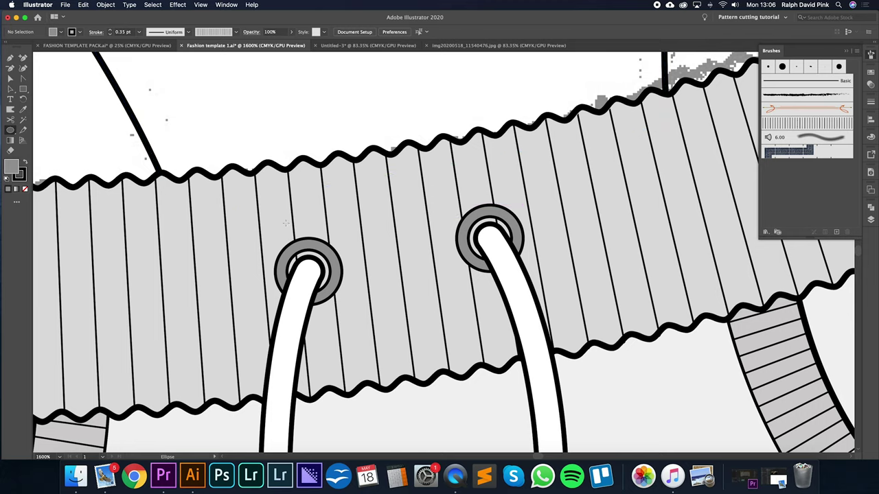
drag(308, 269, 333, 285)
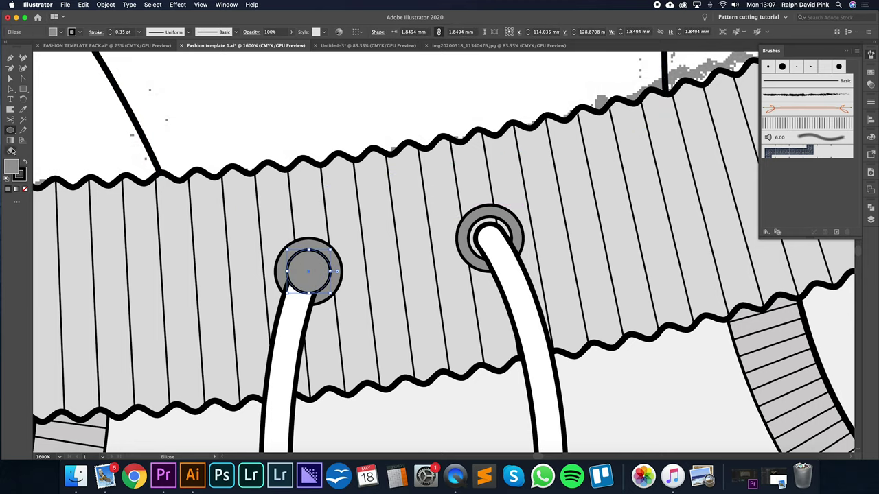
click(25, 189)
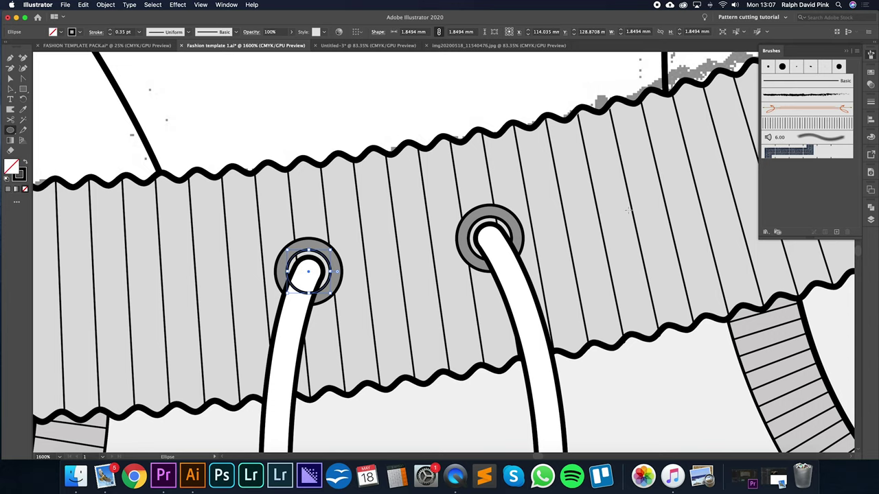
click(872, 103)
click(794, 109)
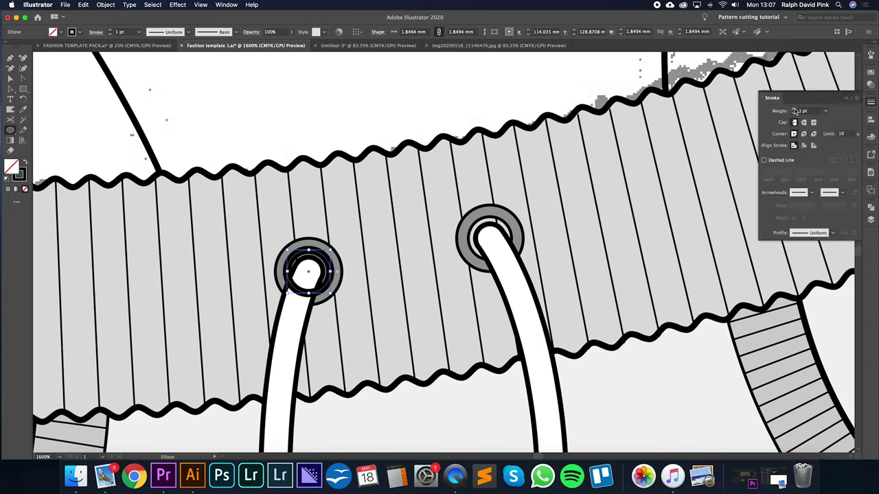
Bring the left-hand drawstring in front of the new eyelet circle.
click(9, 91)
click(166, 107)
click(287, 316)
click(327, 136)
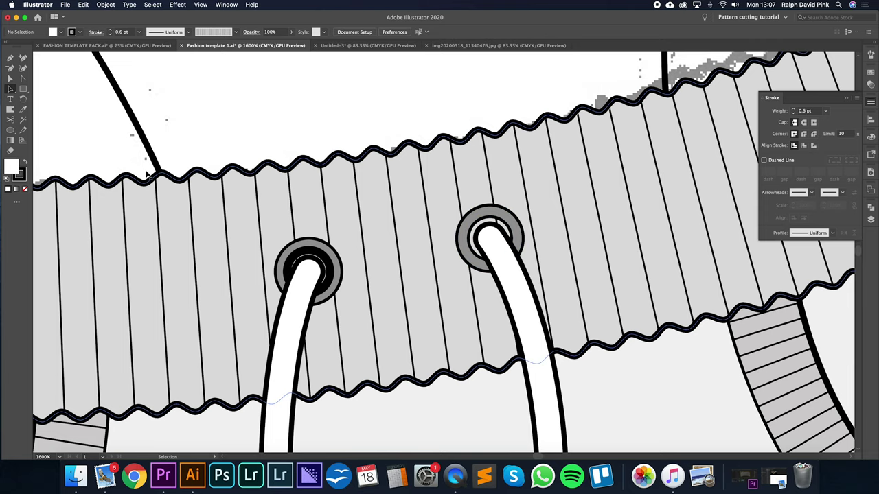
Draw an unfilled circle about 1.85 mm across with a 0.6 pt stroke, centred on the right-hand eyelet.
key(l)
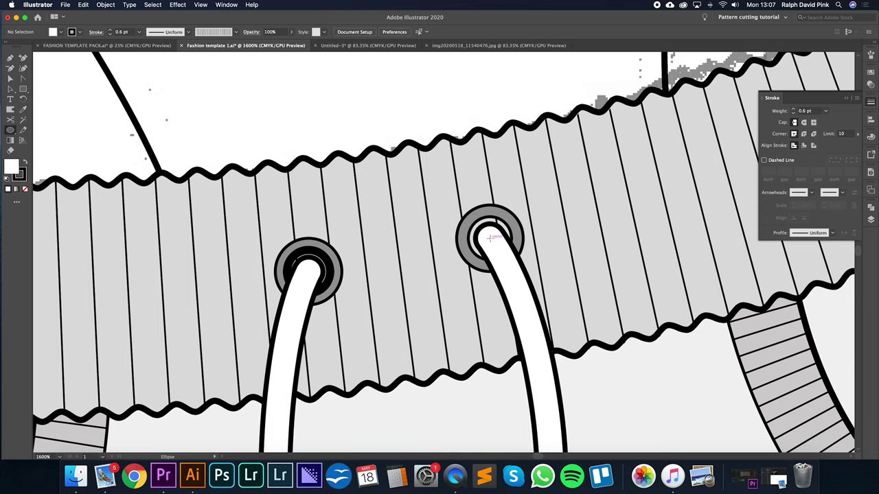
drag(500, 248, 511, 263)
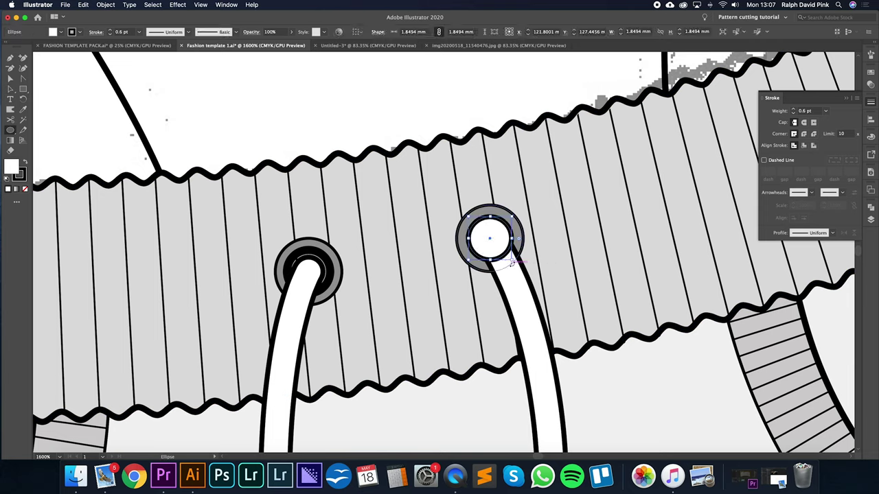
click(25, 189)
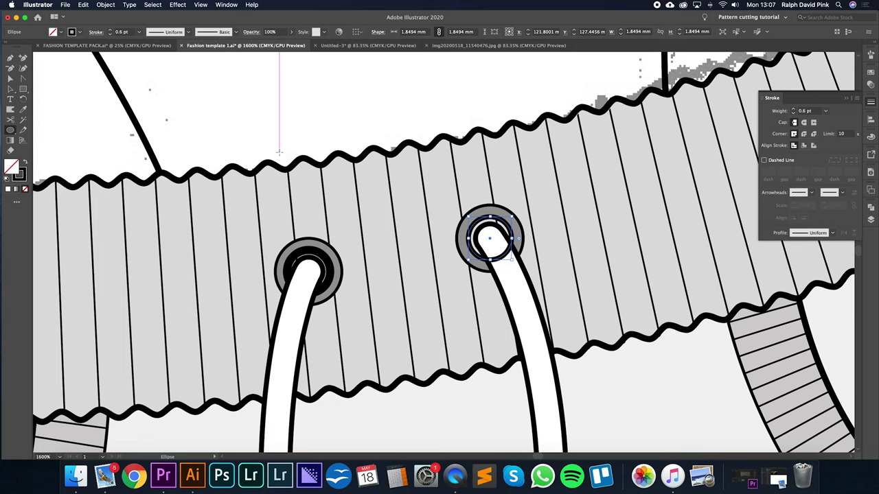
key(v)
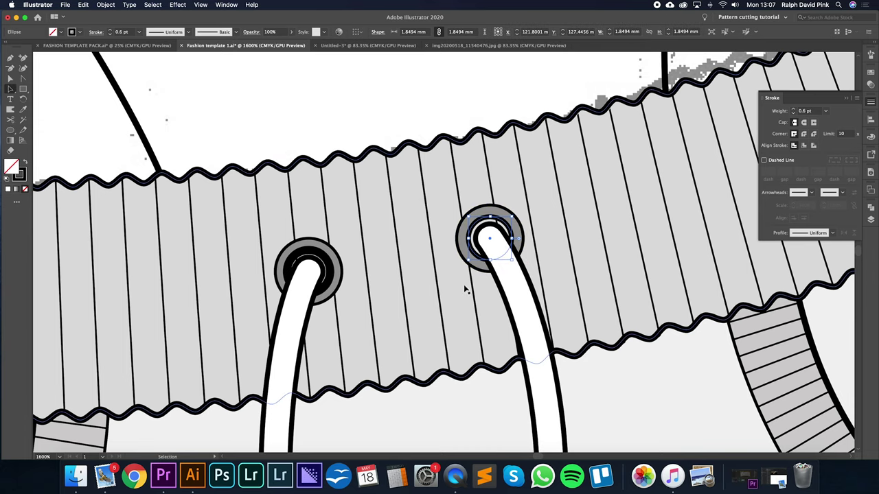
Bring the right-hand drawstring in front of its eyelet circle.
click(514, 291)
key(super+minus)
key(super+minus)
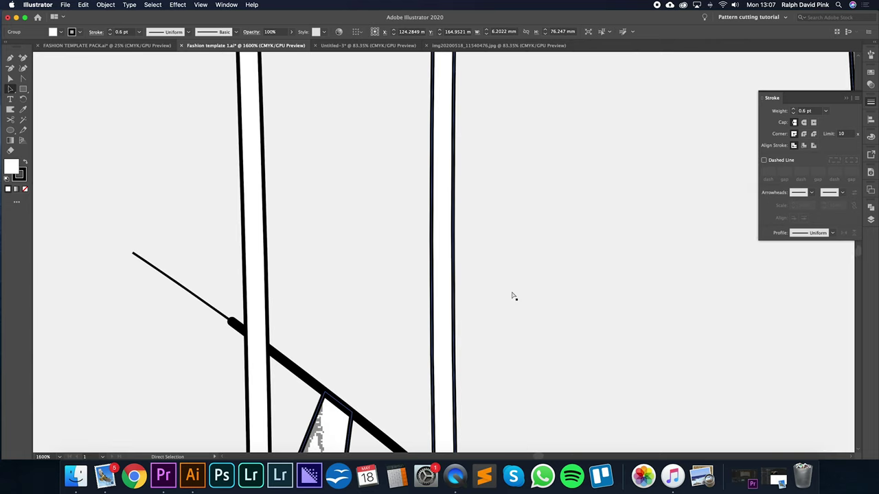
drag(432, 293, 453, 439)
drag(454, 164, 506, 475)
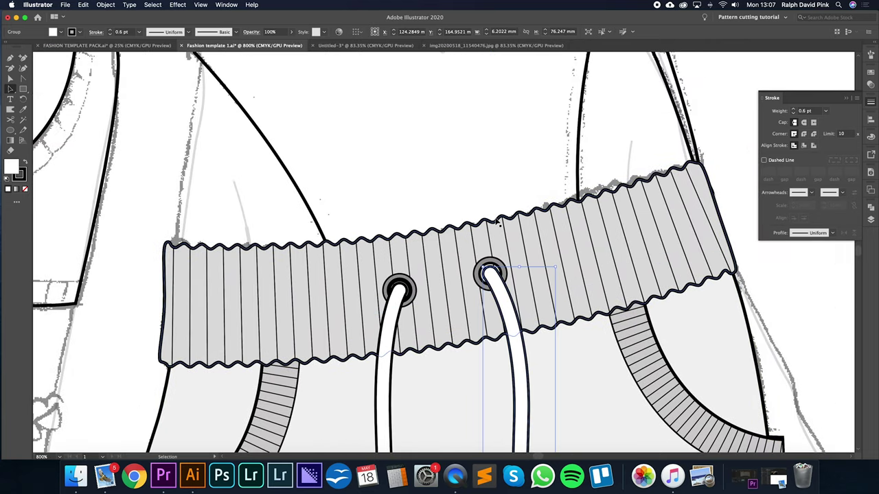
key(super+plus)
key(super+plus)
mouse_move(496, 212)
mouse_down()
mouse_move(485, 291)
mouse_move(491, 474)
mouse_up()
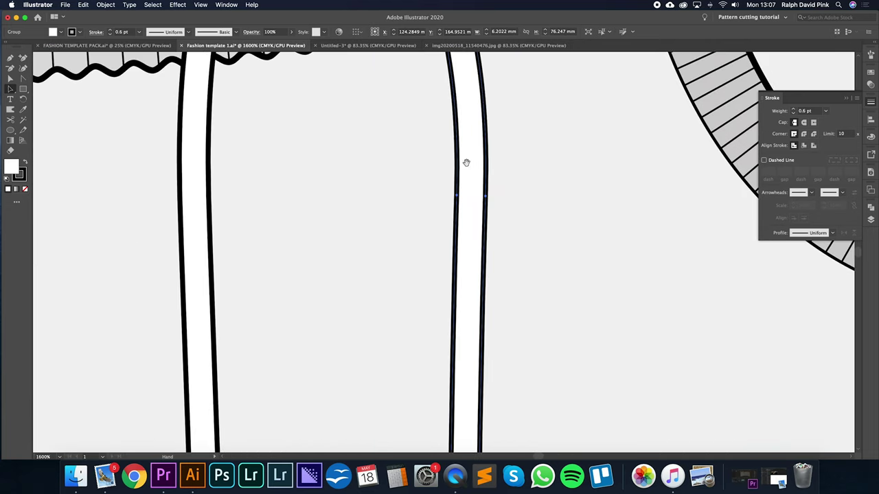
drag(465, 163, 475, 443)
click(390, 62)
Group the right-hand eyelet's ring and inner circle with its drawstring.
drag(395, 81, 418, 162)
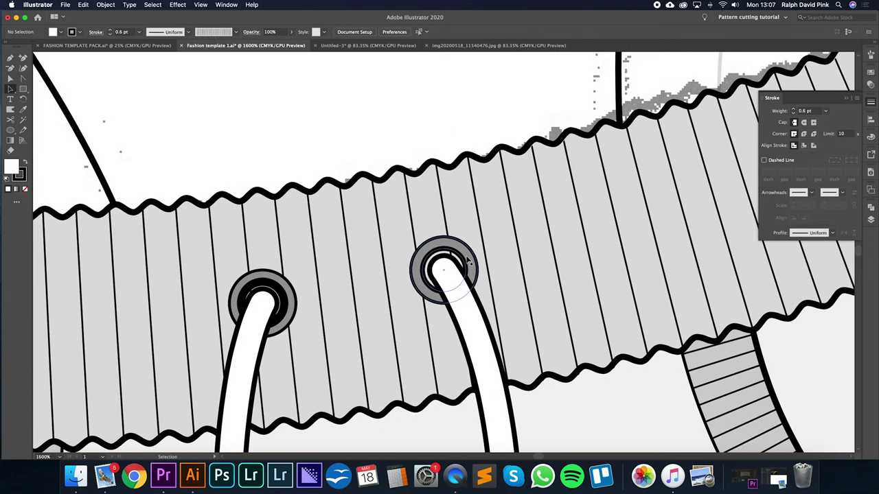
click(451, 254)
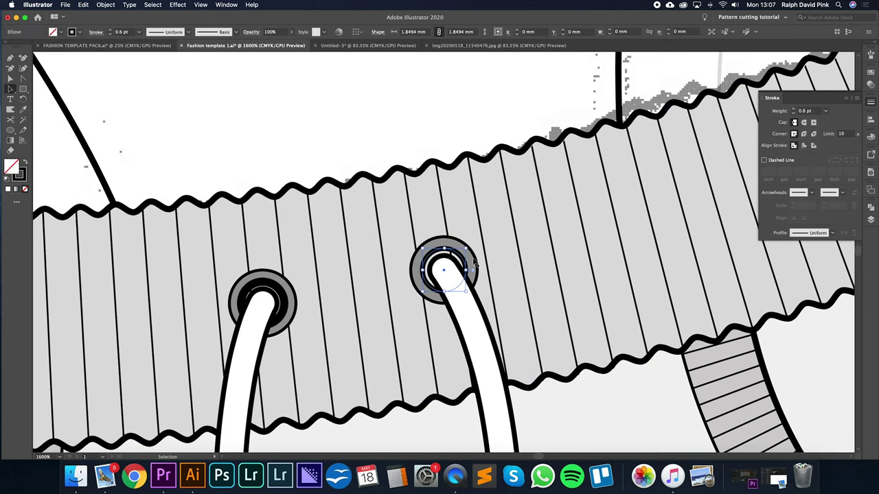
shift+click(456, 245)
shift+click(458, 284)
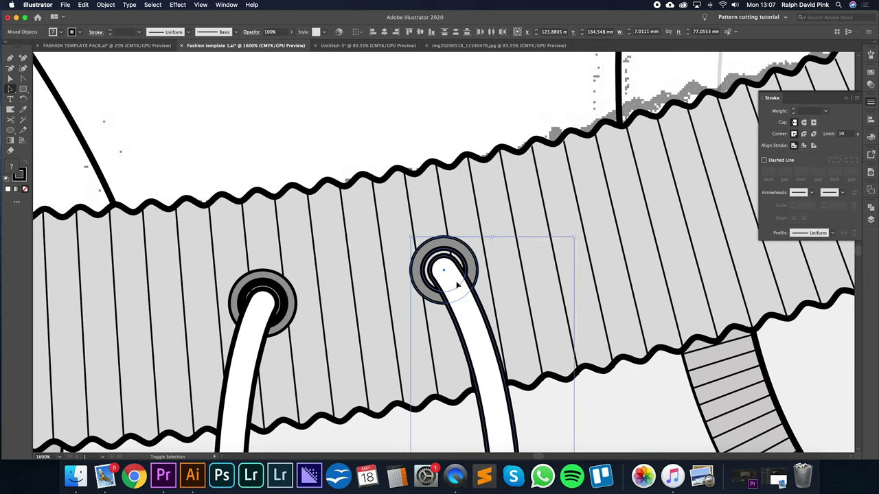
click(109, 6)
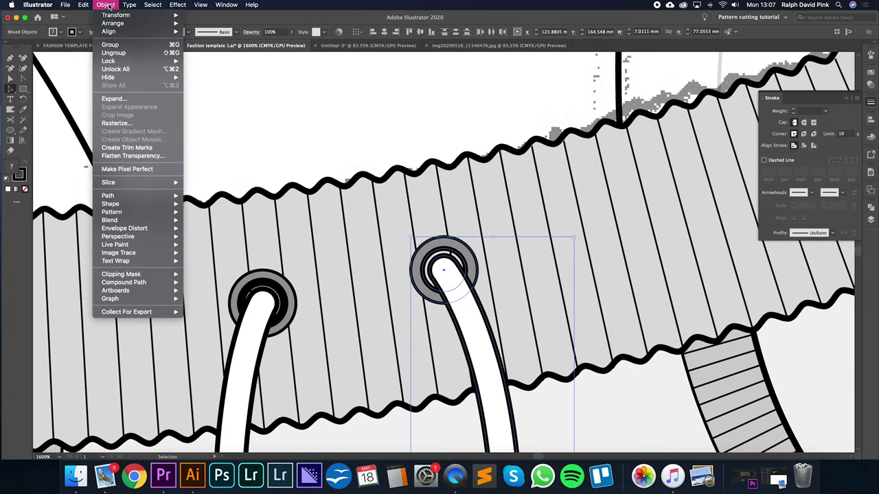
click(113, 42)
Group the left-hand eyelet's rings and inner circle with its drawstring.
click(264, 291)
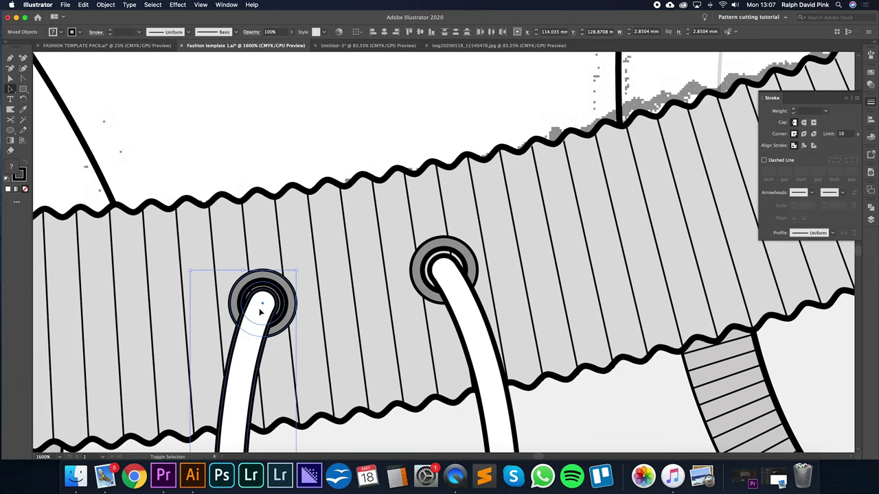
click(106, 5)
click(123, 46)
click(339, 170)
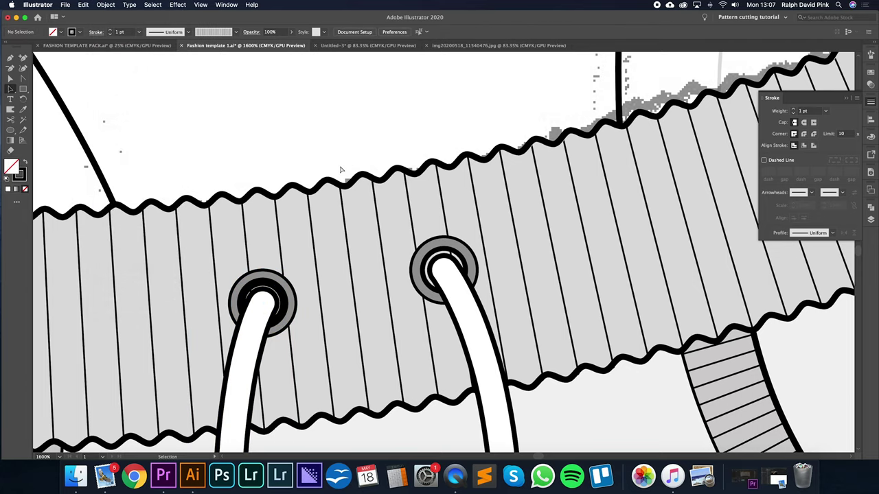
Duplicate the outline of the left-hand ankle cuff and align the copy exactly over the original.
key(super+minus)
key(super+minus)
key(super+minus)
key(super+minus)
key(super+minus)
key(super+minus)
key(space)
scroll(577, 151, down, 5)
scroll(577, 220, up, 3)
scroll(586, 136, down, 3)
scroll(588, 130, down, 5)
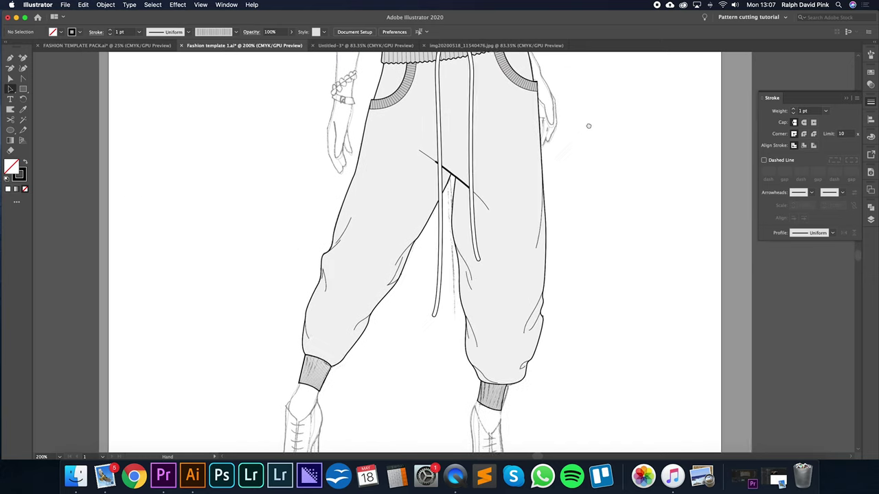
scroll(491, 226, up, 2)
key(super+plus)
key(super+plus)
key(space)
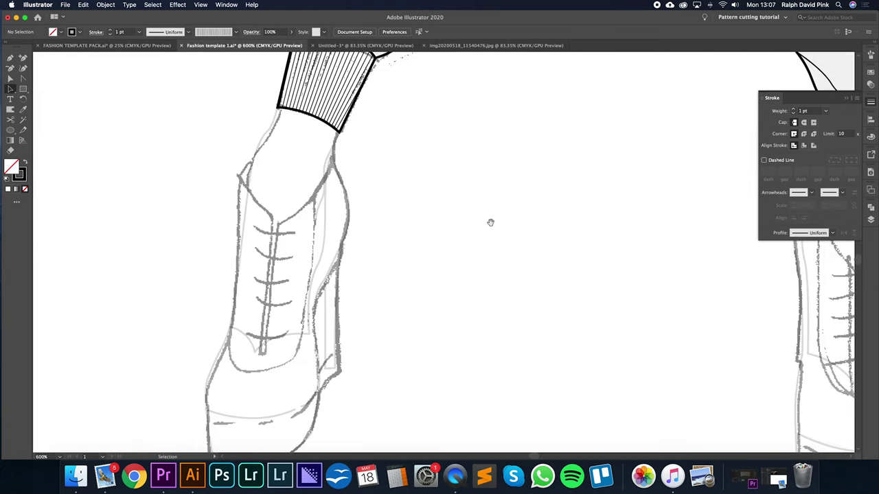
drag(467, 161, 513, 277)
click(378, 197)
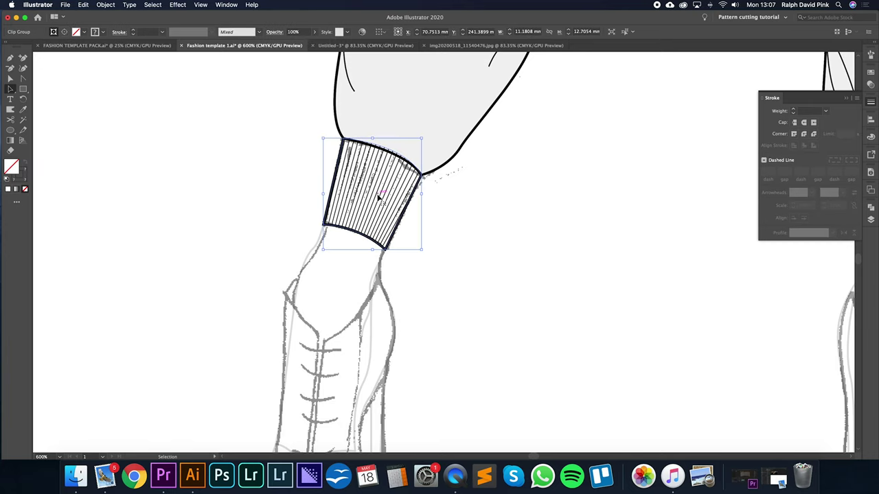
key(super+shift+a)
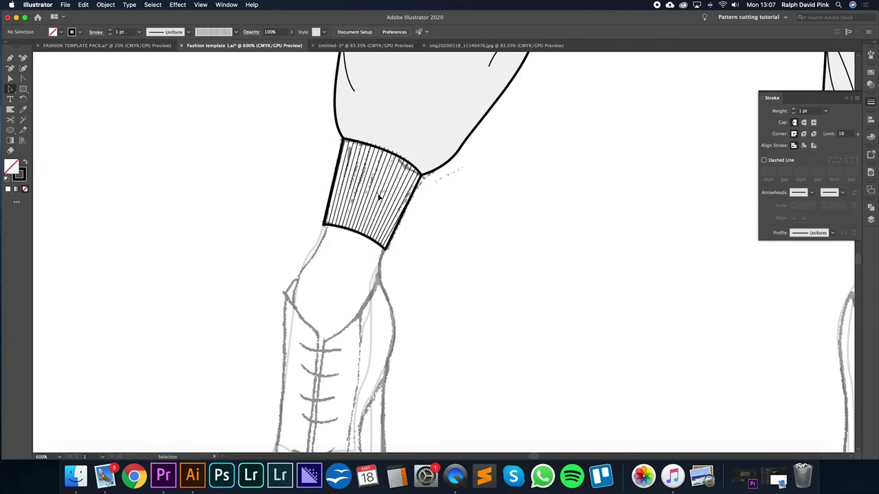
click(334, 190)
key(super+c)
key(super+v)
drag(471, 215, 421, 171)
Fill the copied left-hand cuff outline with light grey and send it behind the ribbing lines.
double_click(15, 172)
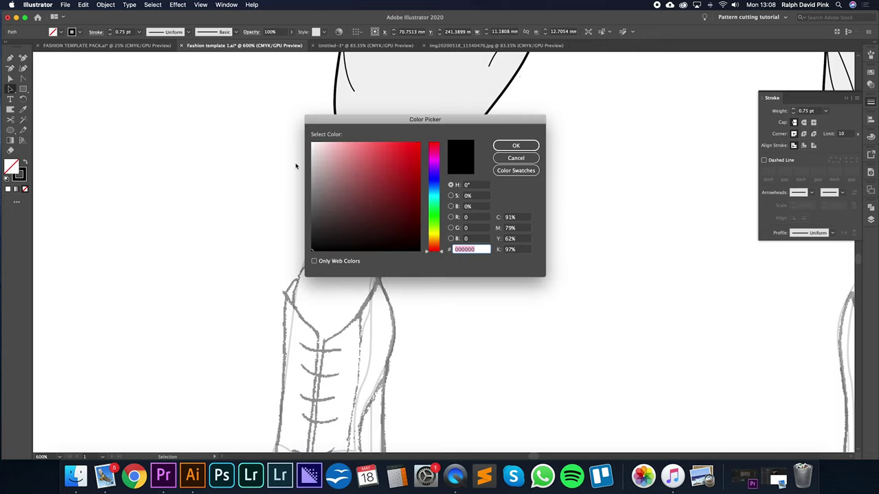
click(517, 147)
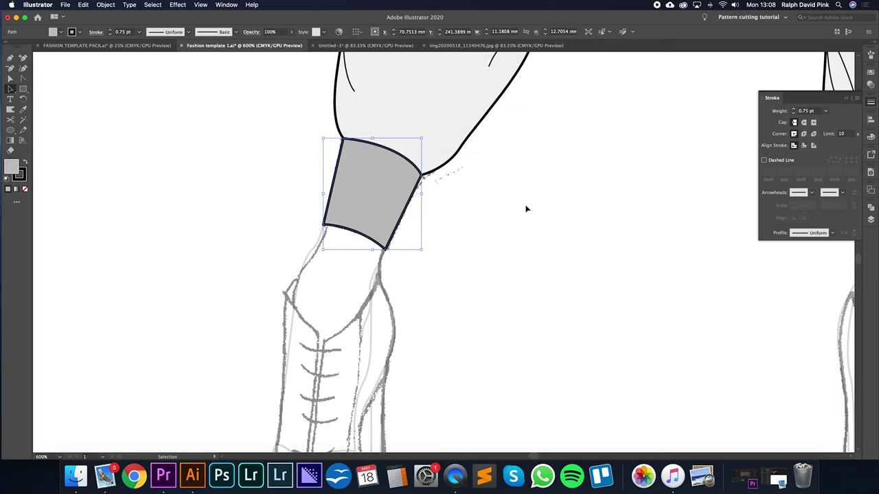
key(super+shift+[)
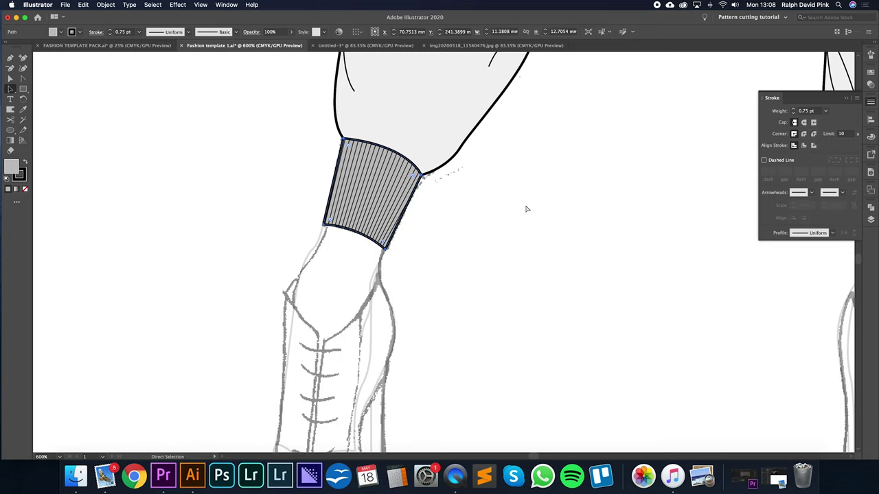
click(549, 233)
drag(692, 327, 242, 352)
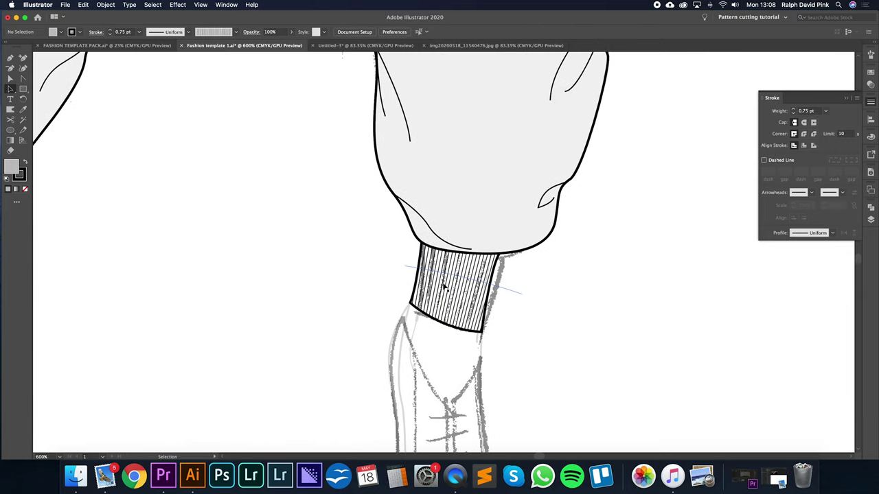
Fill the right-hand ankle cuff with the grey sampled from the left-hand cuff and send it behind the ribbing lines.
click(487, 285)
key(super+shift+a)
click(465, 294)
drag(473, 300, 483, 334)
key(i)
drag(237, 254, 294, 332)
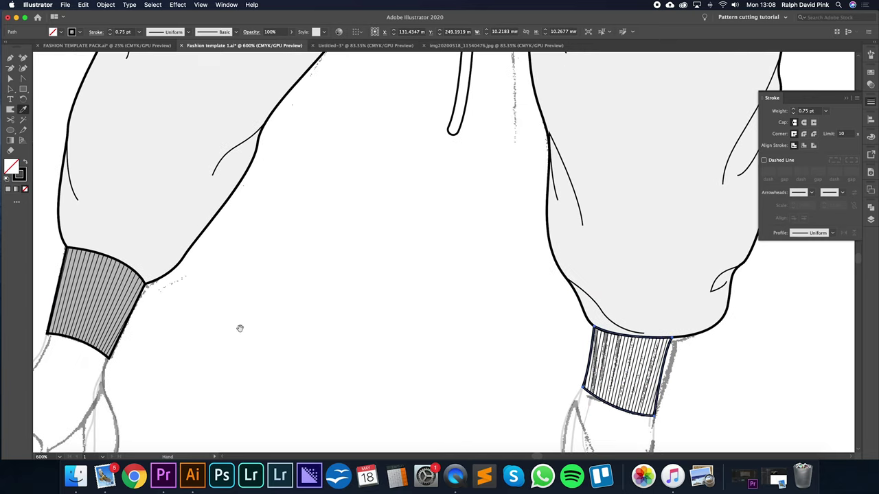
click(127, 289)
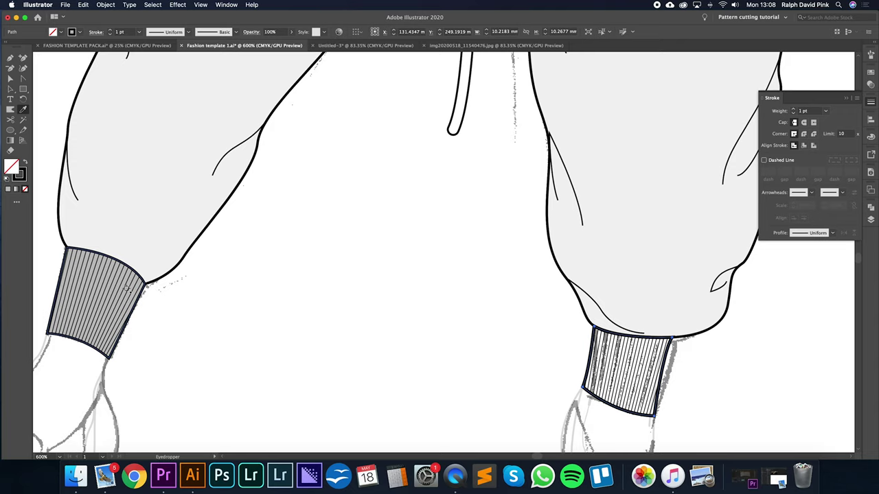
click(80, 261)
double_click(19, 174)
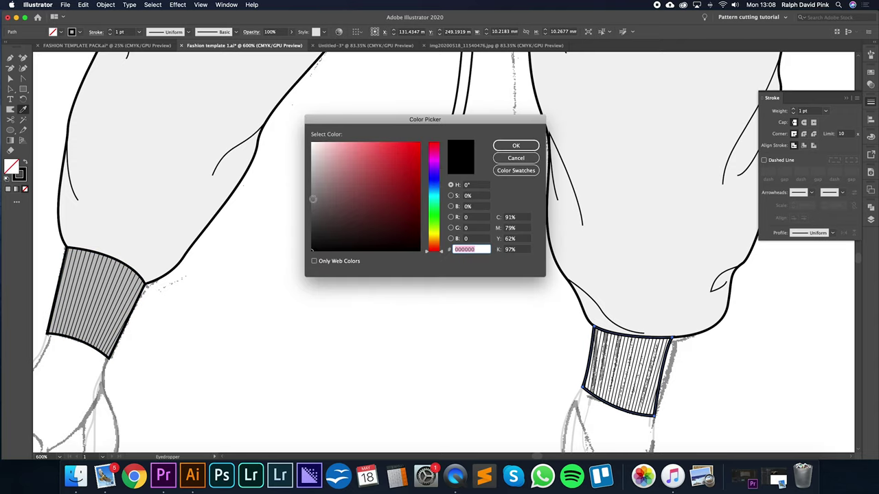
click(511, 148)
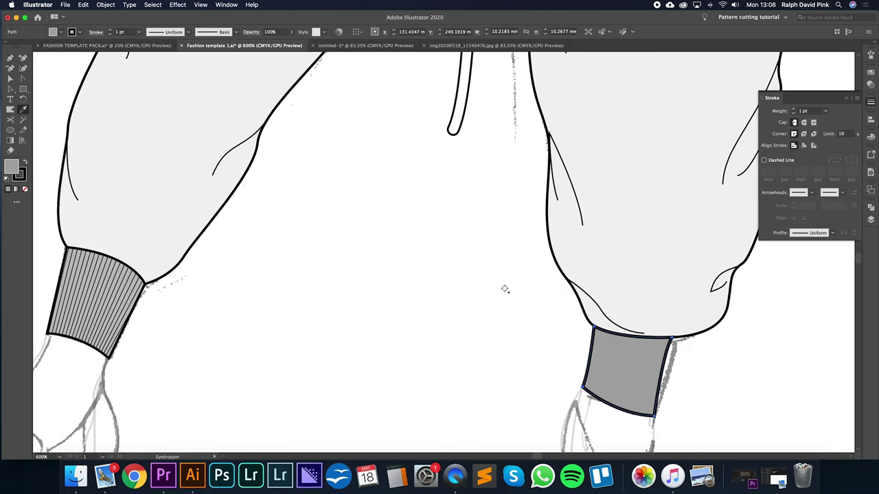
key(super+[)
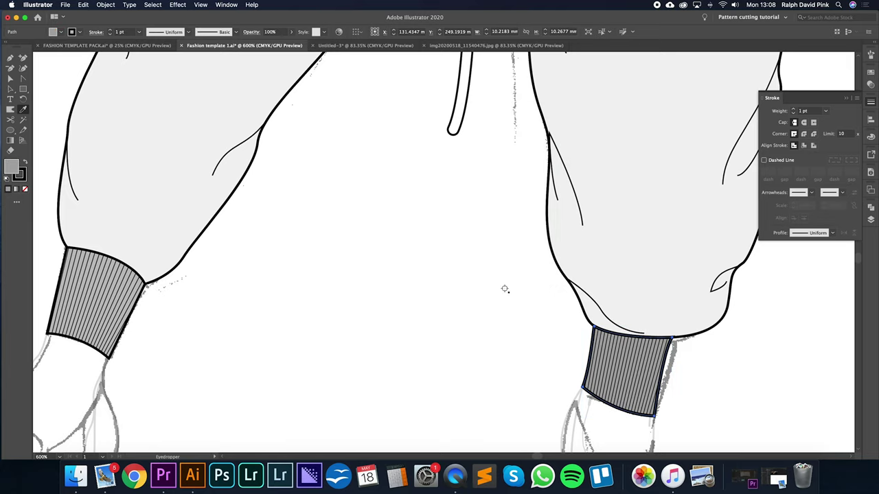
key(v)
click(456, 335)
Examine the filled trousers, cuffs, waistband and the untraced upper garments at several magnifications.
key(super+minus)
key(super+minus)
key(super+minus)
key(space)
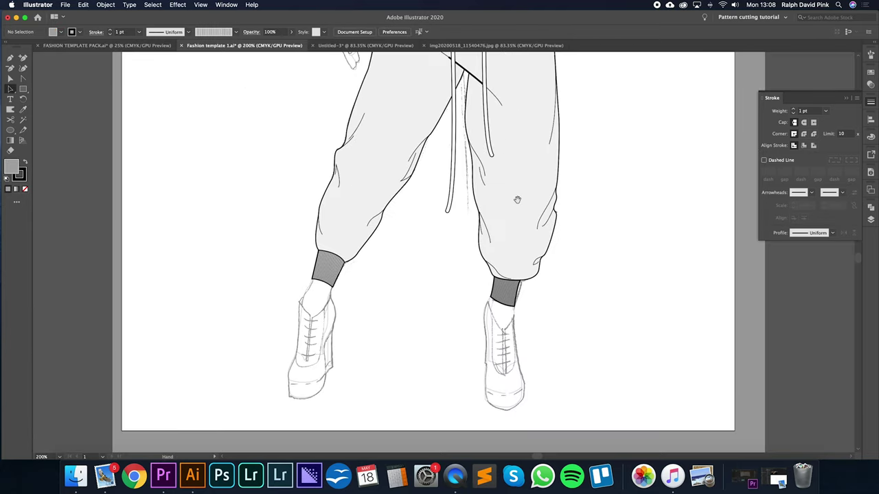
drag(517, 199, 509, 358)
drag(537, 212, 546, 360)
drag(566, 207, 584, 223)
key(space)
key(super+plus)
key(super+plus)
key(space)
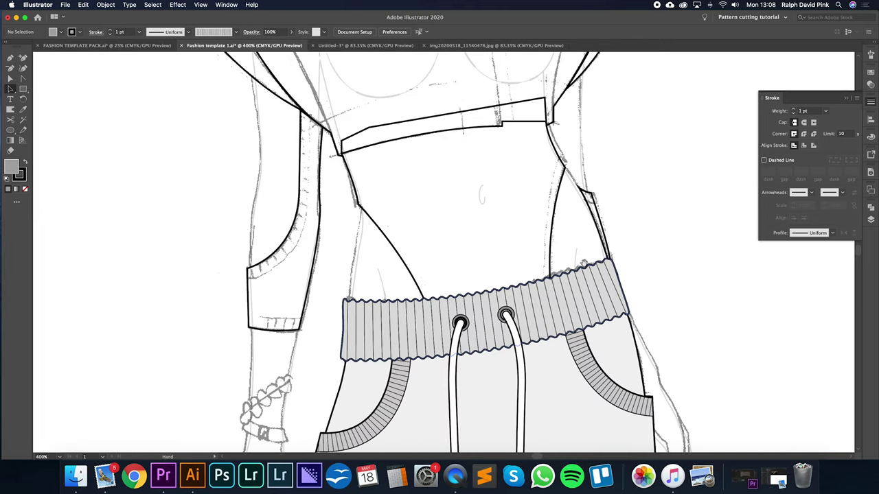
drag(583, 255, 547, 186)
key(super+minus)
key(super+minus)
key(super+minus)
key(super+minus)
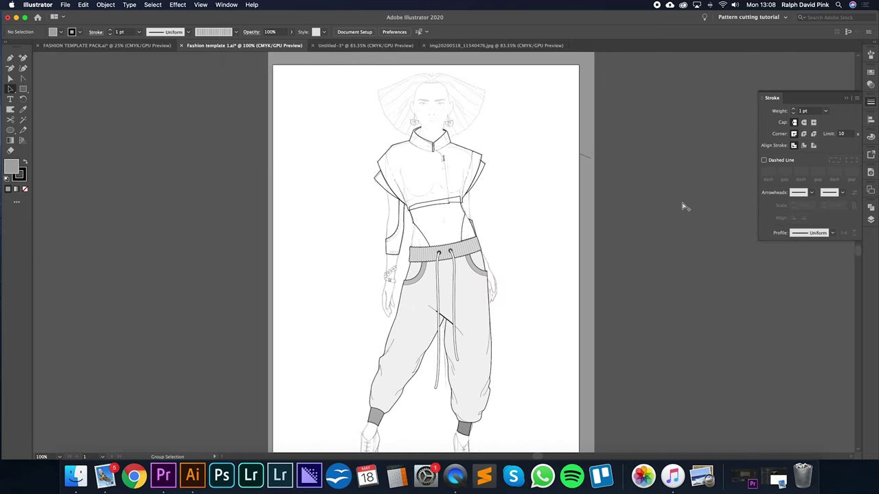
Move the sketch image off the artboard and raise the figure template's opacity to preview the traced artwork.
click(546, 187)
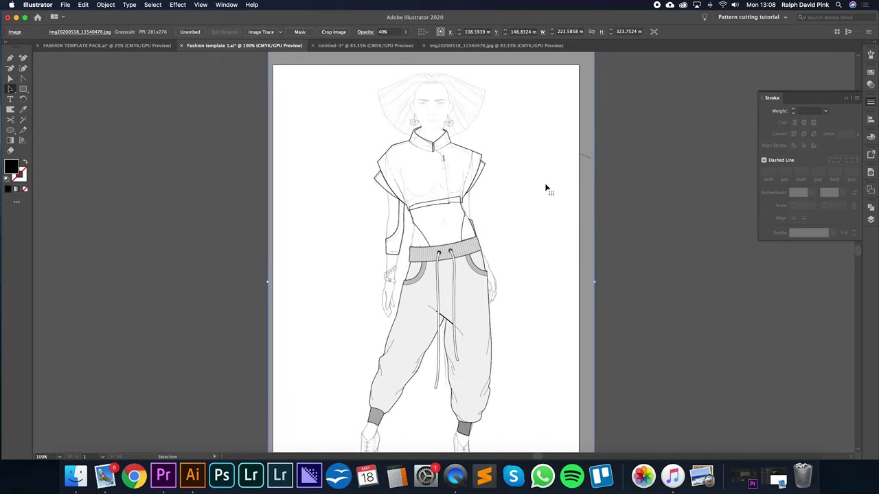
drag(331, 215, 679, 215)
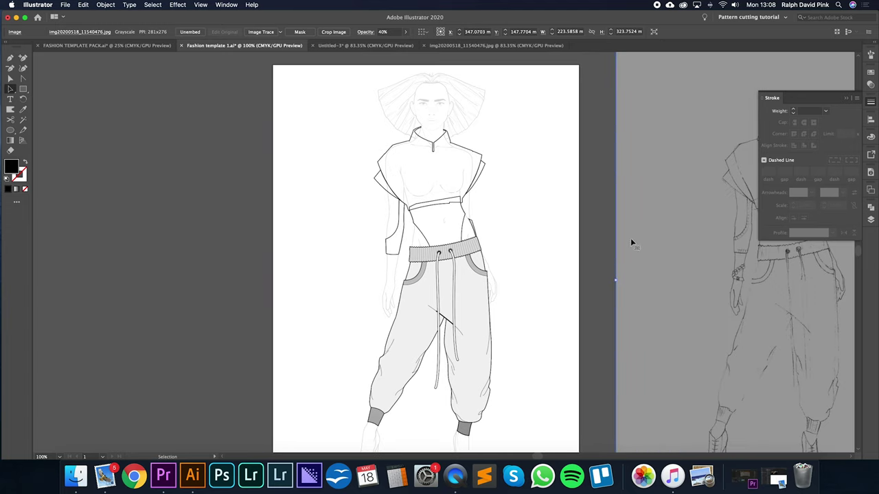
click(594, 269)
click(473, 157)
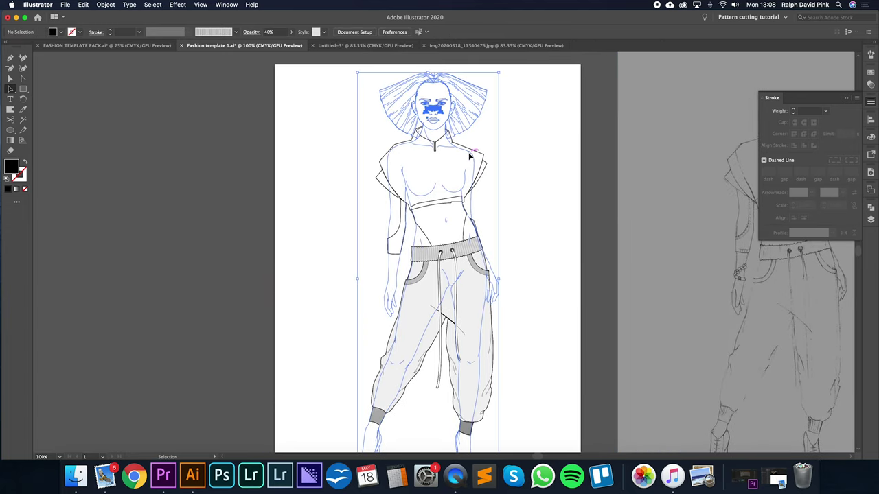
click(871, 85)
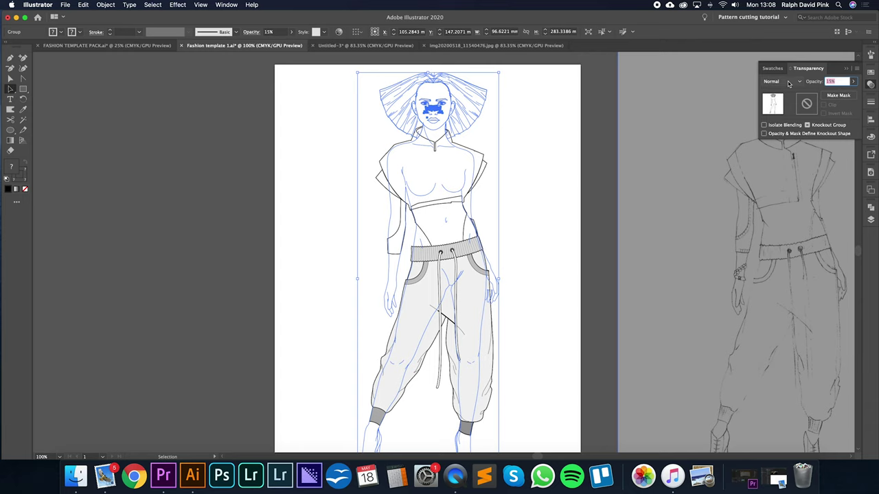
click(581, 231)
mouse_move(581, 231)
mouse_down()
mouse_move(592, 172)
mouse_move(596, 225)
mouse_up()
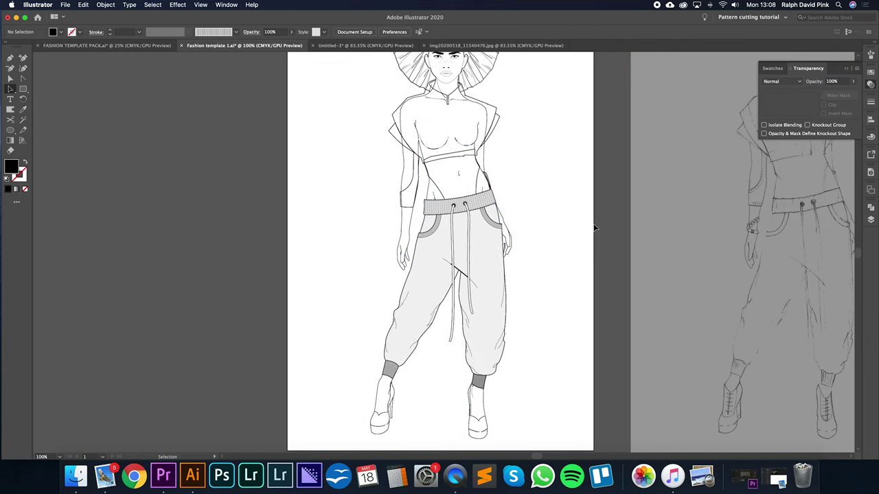
Undo the figure template's opacity change and the move of the sketch image.
key(super+z)
key(super+z)
key(super+z)
drag(630, 182, 638, 230)
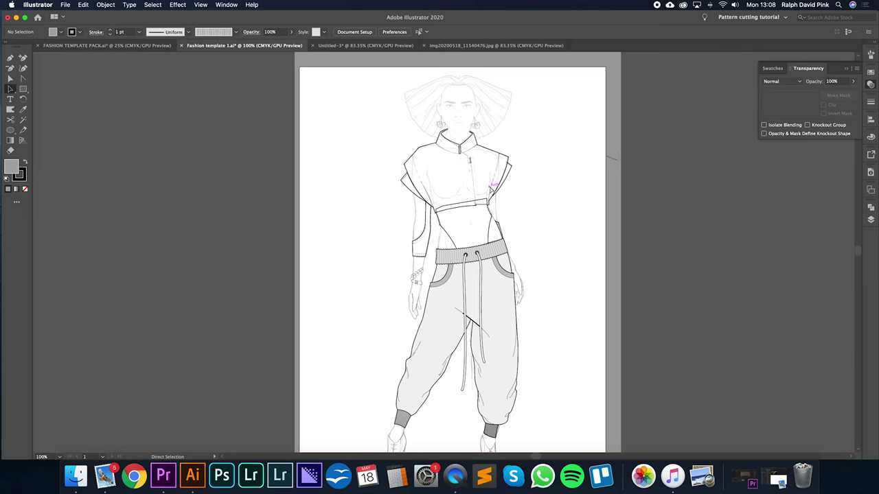
Draw a curved binding along the bodysuit's right-hand leg opening with a 3 pt stroke and no fill.
key(super+equal)
drag(515, 138, 471, 181)
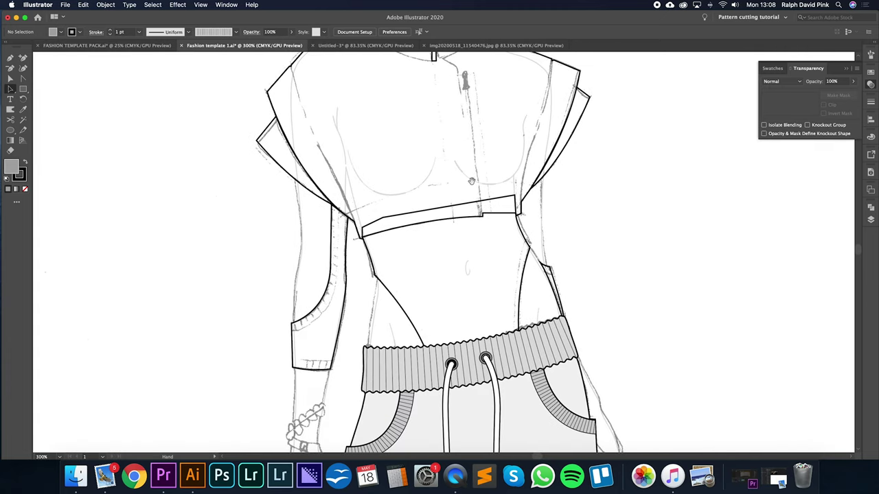
click(530, 245)
drag(519, 337, 524, 382)
click(870, 102)
double_click(793, 109)
click(25, 189)
super+click(548, 253)
Draw a matching curved 3 pt binding along the bodysuit's left-hand leg opening, running from the hip down to the waistband.
key(super+equal)
key(super+equal)
key(super+equal)
click(217, 160)
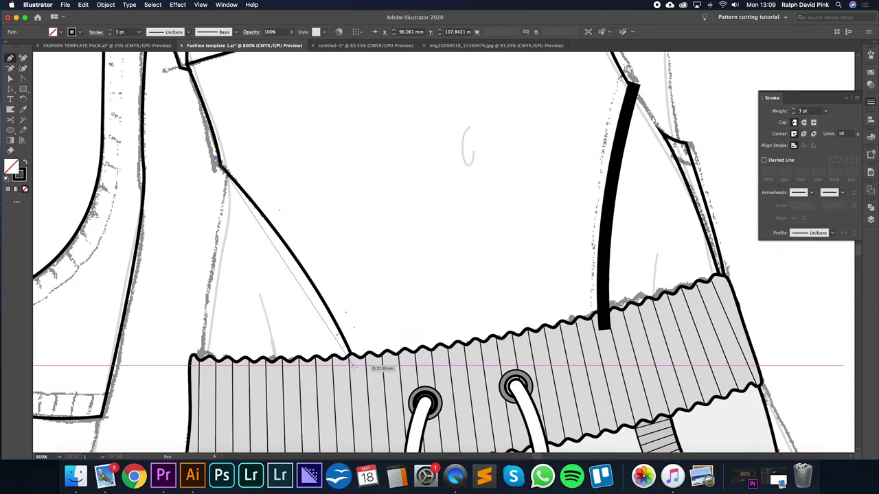
drag(353, 366, 373, 412)
Convert both leg-opening binding strokes to outlined shapes and adjust the left-hand binding's upper corner to meet the bodysuit's side.
key(a)
shift+click(622, 142)
click(105, 5)
click(217, 220)
drag(613, 177, 611, 185)
click(871, 208)
click(187, 257)
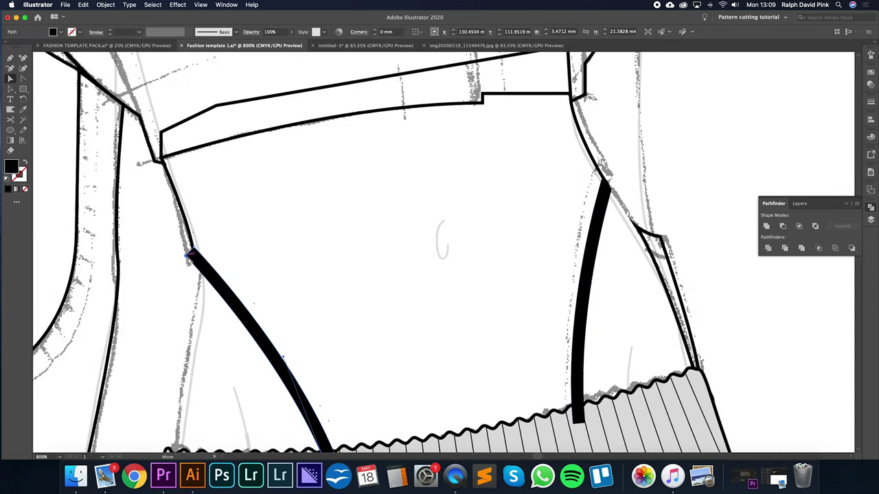
drag(189, 258, 193, 261)
click(198, 260)
key(super+minus)
key(super+minus)
key(super+minus)
Fill the bodysuit with the light grey sampled from the trousers.
click(443, 230)
key(i)
click(440, 405)
Fill both leg-opening bindings with the darker grey and outline style sampled from the waistband.
super+click(441, 283)
shift+click(321, 307)
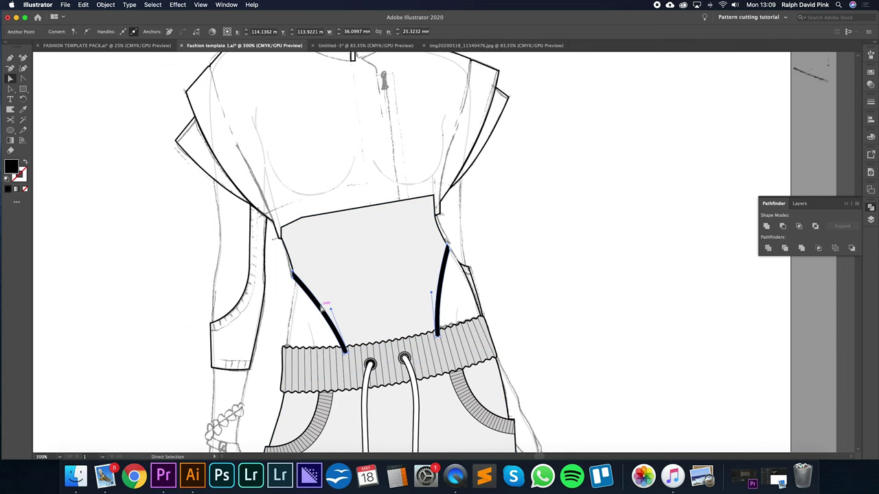
click(322, 370)
click(871, 102)
super+click(529, 222)
key(super+equal)
super+click(316, 305)
key(super+shift+a)
Draw the curved seam along the base of the jacket collar's left-hand side, ending at the centre front.
key(p)
drag(316, 220, 402, 403)
click(319, 133)
drag(410, 176, 474, 177)
super+click(436, 185)
Draw the jacket's front placket edge from the collar's centre, around the rounded top corner and down to the hem.
click(412, 176)
drag(441, 196, 444, 210)
key(super+equal)
key(super+equal)
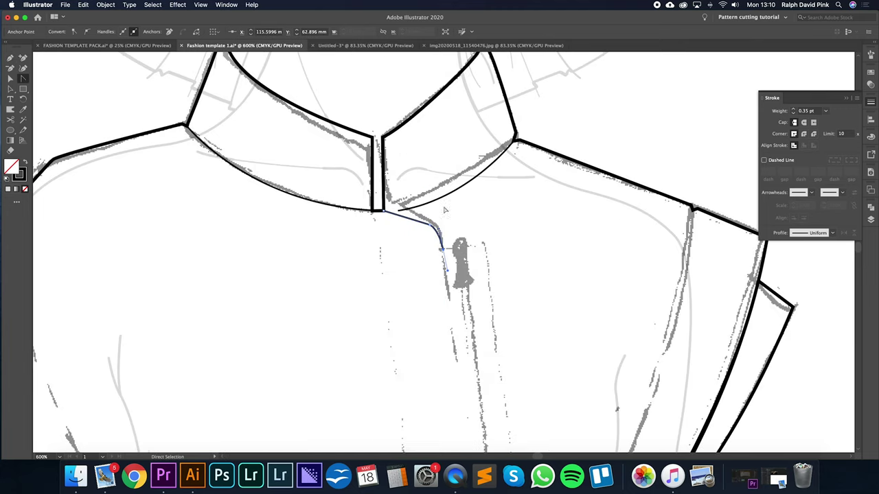
key(super+minus)
key(super+minus)
click(466, 437)
key(super+minus)
shift+super+click(419, 237)
shift+super+click(436, 247)
Refine the placket edge and collar seam where they meet at the jacket's neckline.
key(super+minus)
key(super+minus)
click(462, 140)
key(super+2)
key(super+equal)
click(537, 206)
key(super+equal)
key(super+equal)
click(493, 330)
click(456, 134)
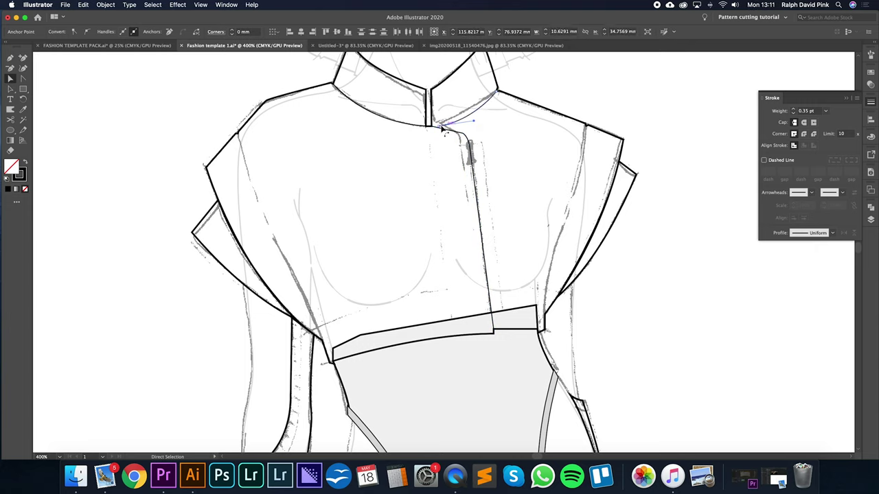
key(super+equal)
key(super+equal)
key(super+minus)
key(super+minus)
click(440, 183)
Adjust the end anchor of the hem band's curved lower edge at the placket's bottom corner.
scroll(481, 289, down, 4)
click(512, 318)
key(super+equal)
key(super+equal)
key(super+equal)
drag(440, 252, 443, 254)
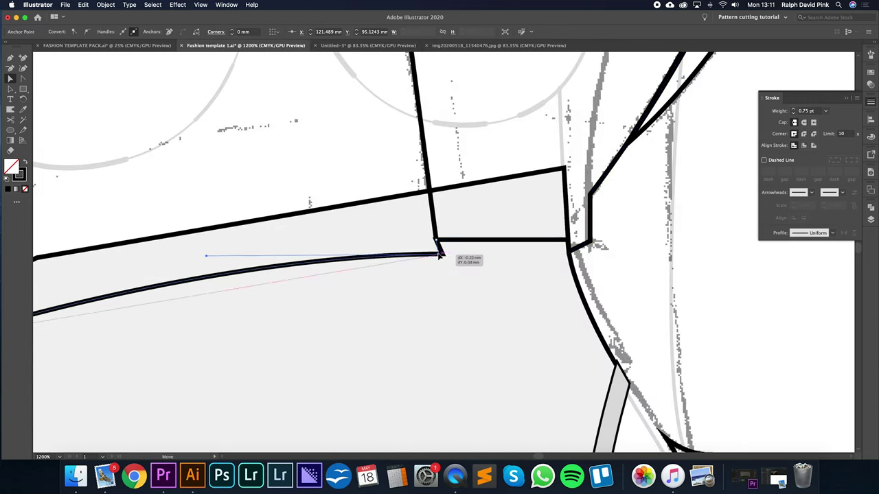
key(super+minus)
key(super+minus)
key(super+minus)
key(super+minus)
Draw a circular button about 3 mm across and repeat it down the placket to make five buttons.
key(l)
drag(417, 150, 431, 165)
key(v)
shift+click(428, 192)
shift+click(434, 221)
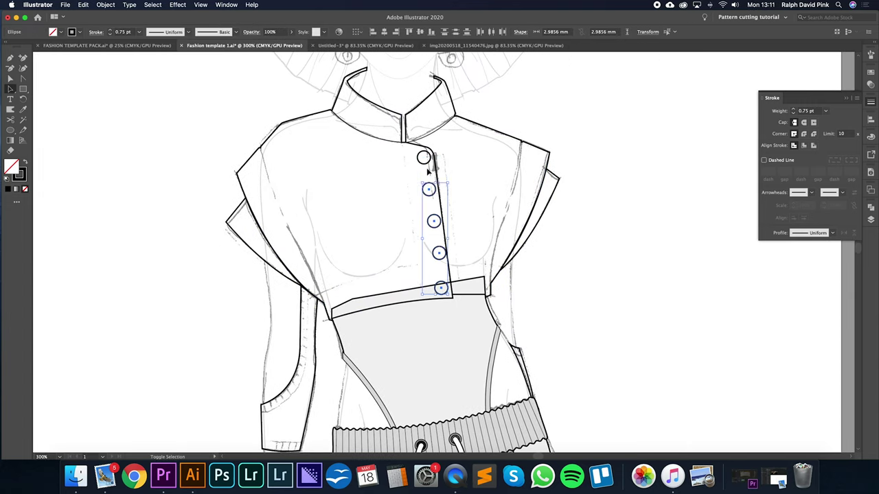
Fill the placket buttons with the light tone sampled from the bodysuit.
click(425, 164)
shift+click(429, 195)
key(i)
click(440, 343)
key(v)
click(575, 232)
drag(576, 232, 660, 120)
Draw a curved trim line along the inner edge of the left-hand forearm piece and thicken its stroke.
key(super+equal)
key(super+equal)
key(p)
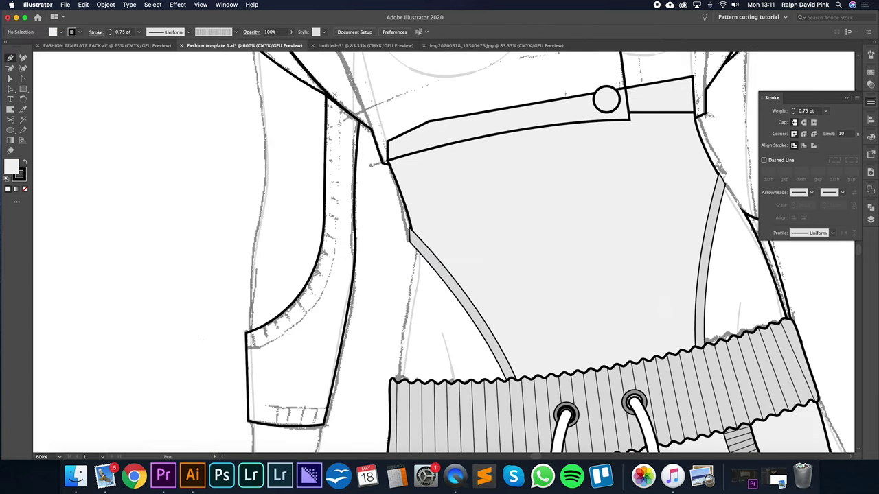
click(331, 81)
click(331, 235)
drag(241, 343, 155, 363)
click(825, 111)
Adjust the forearm trim's curve and expand its stroke into a filled shape.
click(10, 78)
mouse_move(591, 225)
mouse_down()
mouse_move(526, 285)
mouse_move(583, 288)
mouse_up()
click(105, 4)
click(113, 103)
click(500, 377)
Cut the path at the forearm piece's upper inner edge with the Scissors tool and delete the surplus segment.
key(c)
click(331, 166)
key(super+equal)
key(super+equal)
click(407, 205)
key(Delete)
Trim the expanded curved band to the left-hand forearm piece's outline and give it the light grey fill with a thin stroke.
mouse_move(340, 288)
mouse_down()
mouse_move(377, 337)
mouse_move(439, 96)
mouse_up()
key(v)
click(290, 211)
key(super+minus)
key(super+minus)
click(870, 208)
key(a)
click(526, 133)
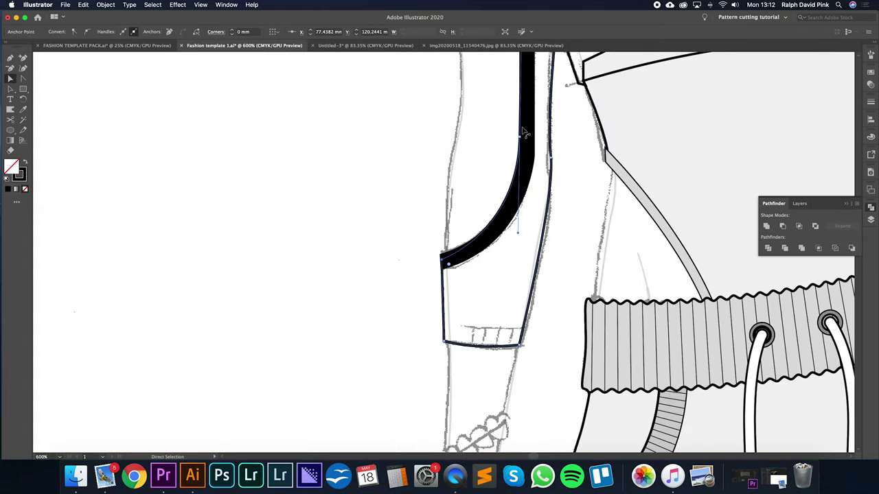
drag(526, 133, 519, 315)
click(525, 206)
Deselect everything and place a copy of the curved forearm trim on the blank area beside the figure.
key(super+minus)
key(super+minus)
key(super+minus)
key(super+minus)
click(311, 232)
key(super+shift+a)
mouse_move(439, 125)
mouse_down()
mouse_move(474, 198)
mouse_move(280, 220)
mouse_up()
click(440, 197)
key(super+equal)
key(super+equal)
Draw an unfilled curved path along the copied trim and apply the ribbed pattern brush to it.
key(p)
click(277, 158)
click(277, 263)
drag(214, 335, 152, 348)
click(24, 189)
click(870, 54)
click(806, 123)
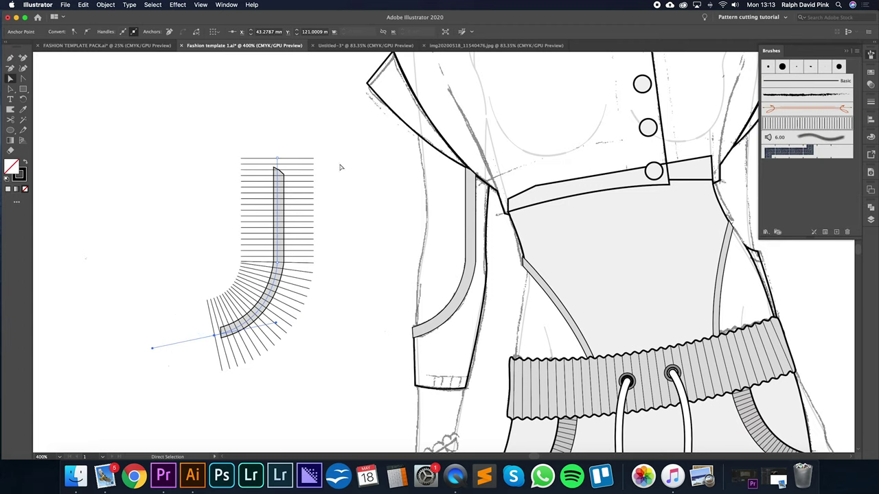
Clip the ribbed path with the copied trim shape and place the result over the left-hand forearm's trim.
shift+click(290, 183)
right_click(287, 181)
click(321, 259)
mouse_move(279, 209)
mouse_down()
mouse_move(512, 209)
mouse_move(471, 209)
mouse_up()
Complete the small trim at the upper end of the right-hand forearm piece and copy it onto the blank area.
key(super+minus)
key(super+minus)
key(super+equal)
key(super+equal)
key(super+equal)
key(p)
click(444, 258)
key(v)
drag(446, 266, 598, 228)
Try to run a ribbed brush path across the copied small trim and reshape its curve.
key(p)
click(570, 216)
drag(615, 229, 635, 231)
click(806, 123)
key(a)
drag(570, 217, 473, 195)
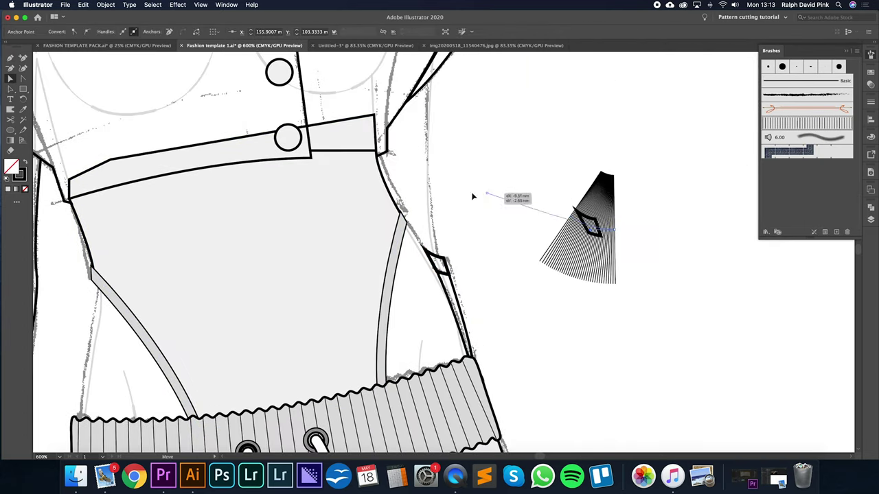
key(super+z)
key(super+z)
Add rib lines to the small right-hand forearm trim, adjust their stroke weight and put the piece back in place.
key(p)
key(super+equal)
key(super+equal)
key(i)
key(super+minus)
key(super+minus)
click(871, 102)
click(790, 111)
key(v)
mouse_move(419, 223)
mouse_down()
mouse_move(471, 275)
mouse_move(291, 290)
mouse_up()
click(451, 246)
click(22, 177)
click(25, 189)
click(484, 162)
Draw a slightly curved cuff line across the lower end of the left-hand forearm piece and thicken its stroke.
key(super+minus)
key(super+minus)
key(super+minus)
key(super+minus)
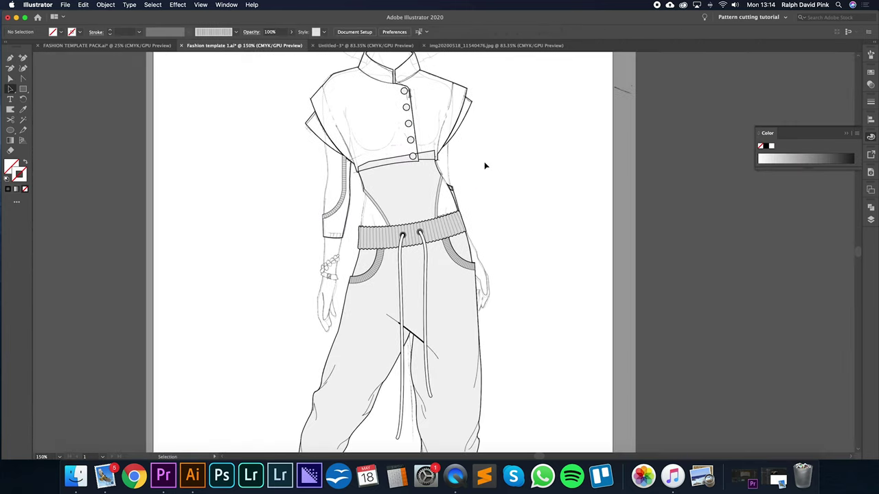
key(super+equal)
key(super+equal)
key(super+equal)
key(super+minus)
key(super+minus)
key(super+equal)
key(super+equal)
key(super+equal)
key(p)
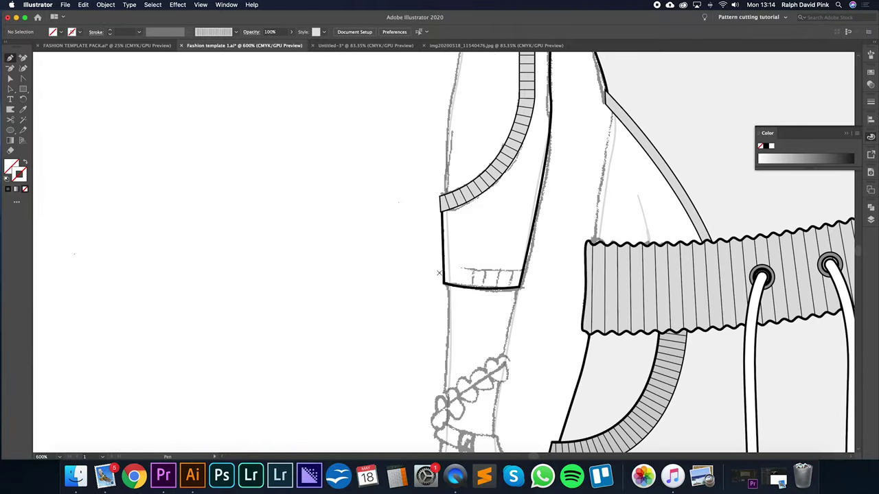
click(440, 273)
drag(531, 277, 587, 273)
click(871, 101)
click(793, 109)
Expand the cuff line into a filled shape and move its right-hand corner points in to the forearm's edge.
click(105, 4)
click(112, 98)
click(480, 285)
key(super+equal)
key(super+equal)
key(a)
drag(566, 230, 544, 229)
drag(569, 276, 536, 277)
Trim the cuff band to the forearm outline and apply the curved trim's grey fill and 0.35 pt stroke with the Eyedropper.
click(871, 207)
drag(316, 264, 331, 266)
key(super+minus)
key(super+minus)
key(i)
click(446, 123)
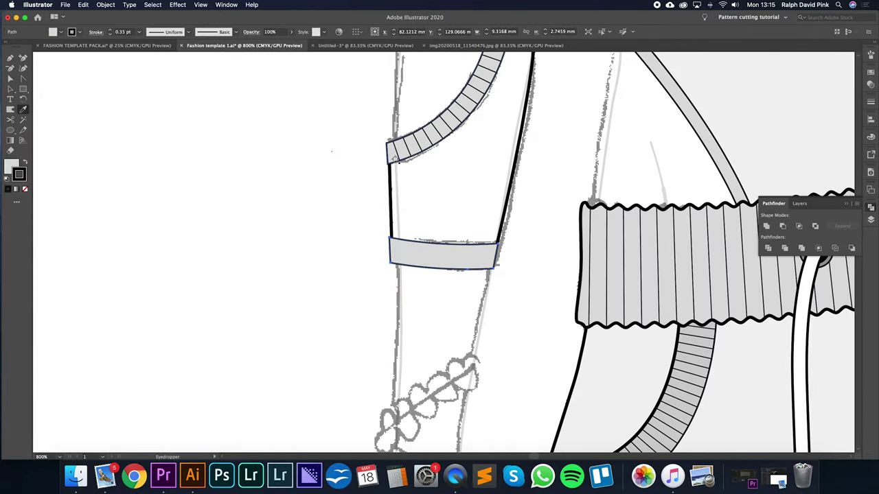
Copy the cuff band beside the forearm and draw an unfilled curved path across it with the ribbed pattern brush.
drag(447, 255, 285, 256)
key(p)
click(216, 244)
drag(353, 255, 433, 256)
click(871, 55)
click(807, 123)
click(871, 137)
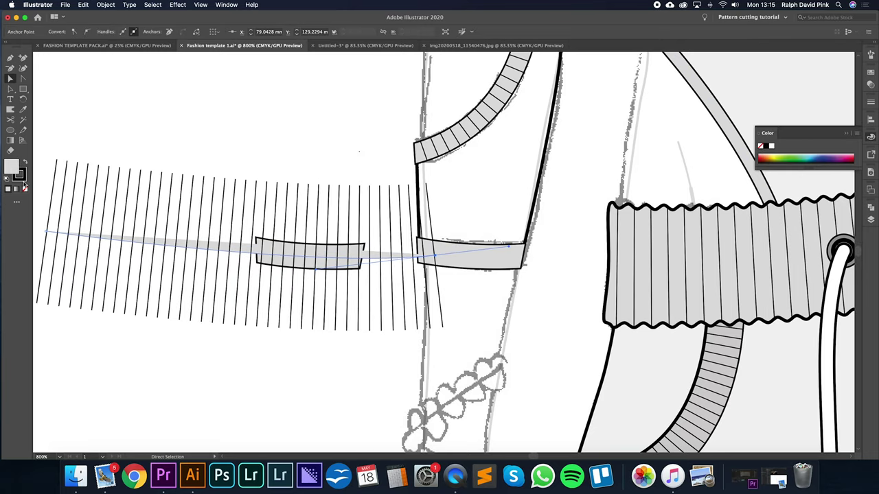
click(761, 146)
Make a clipping mask from the copied cuff and its ribs, and place it over the forearm's cuff.
key(v)
key(super+7)
drag(364, 244, 526, 243)
click(593, 230)
Unlock all objects and delete the rough pencil sketch behind the line art.
key(super+minus)
key(super+minus)
key(super+minus)
key(super+minus)
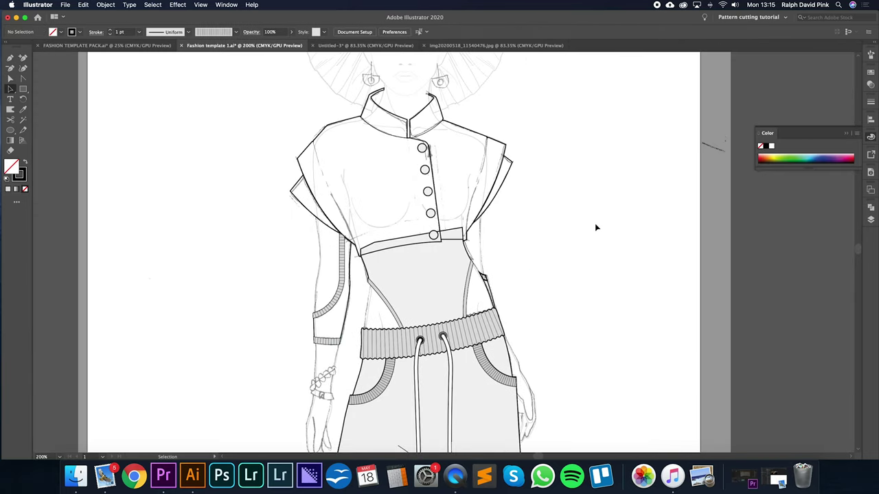
key(super+minus)
key(super+minus)
key(super+alt+2)
click(601, 206)
key(Delete)
Try to draw the jacket's right-hand armhole seam from the shoulder.
key(super+equal)
key(super+equal)
key(super+equal)
key(super+equal)
key(super+minus)
key(p)
click(531, 176)
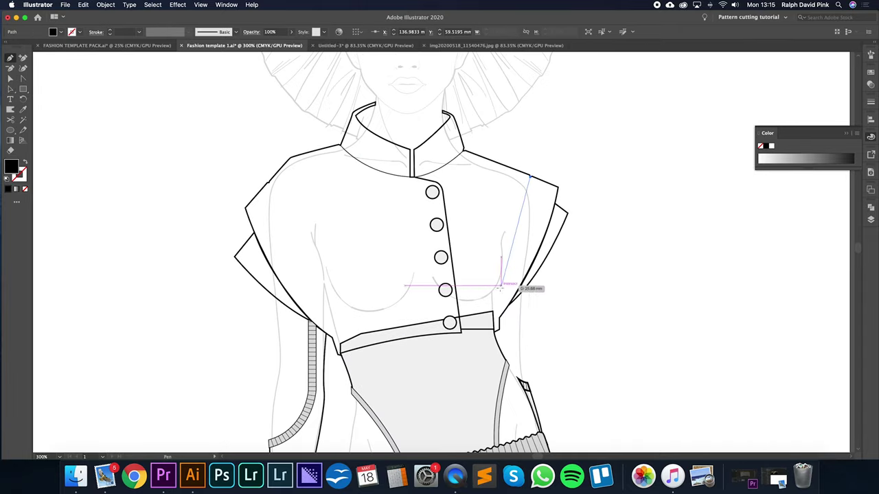
key(super+z)
key(super+z)
key(super+z)
Draw an unfilled curved armhole seam from the jacket's right-hand shoulder down to the hem corner.
key(slash)
key(a)
key(p)
click(530, 176)
drag(508, 261, 501, 283)
click(499, 331)
key(a)
click(555, 169)
Draw the matching curved armhole seam down from the jacket's left-hand shoulder.
key(p)
click(269, 183)
drag(296, 260, 315, 291)
key(super+minus)
key(super+minus)
key(super+minus)
drag(604, 276, 626, 198)
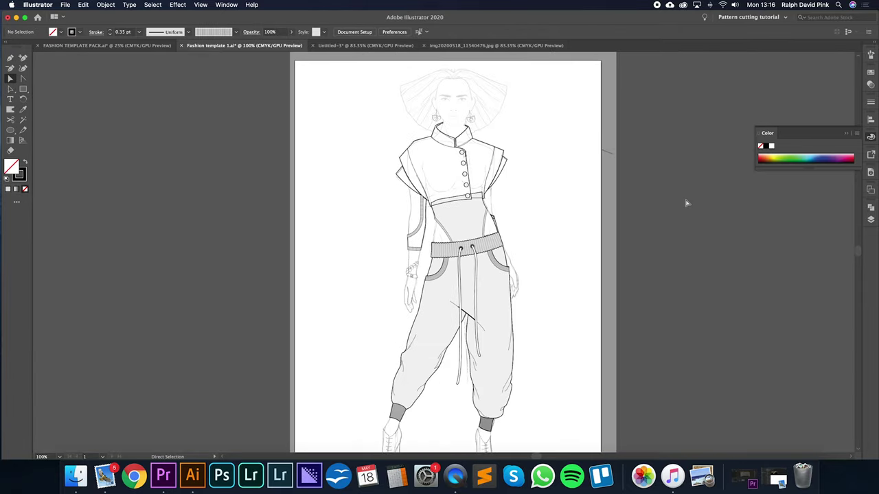
key(ctrl+=)
click(105, 6)
click(113, 74)
drag(291, 116, 710, 116)
key(Delete)
key(super+minus)
drag(335, 226, 576, 297)
Fill the jacket body with light grey and send it backward behind the garment details.
key(super+equal)
key(super+equal)
key(super+equal)
click(494, 140)
key(super+c)
key(super+v)
drag(494, 140, 420, 82)
double_click(11, 167)
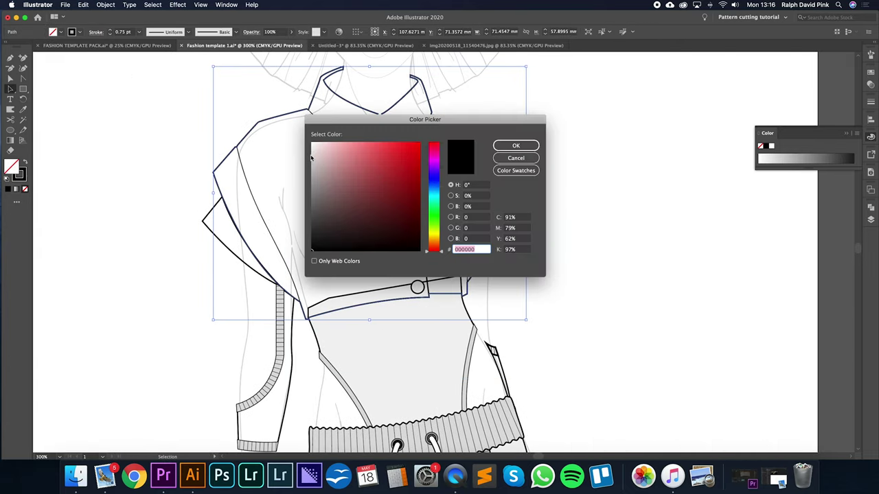
click(515, 145)
key(super+bracketleft)
key(super+bracketleft)
key(super+bracketleft)
key(super+bracketleft)
Paste a copy of the left-hand forearm outline in place and match its appearance with the Eyedropper.
click(530, 187)
drag(288, 381, 294, 285)
click(296, 284)
key(super+c)
key(super+v)
drag(427, 284, 254, 304)
key(i)
click(383, 252)
Draw the small four-sided trim panel at the upper end of the right-hand forearm piece.
key(super+equal)
key(super+equal)
key(super+equal)
drag(550, 251, 443, 176)
drag(509, 320, 501, 321)
drag(449, 181, 441, 180)
click(495, 177)
click(441, 180)
click(526, 183)
key(super+equal)
key(super+equal)
key(super+equal)
drag(508, 110, 488, 291)
click(485, 307)
click(588, 230)
key(super+minus)
key(super+minus)
key(super+minus)
key(super+minus)
key(super+minus)
key(super+minus)
Match the small forearm panel's appearance to the existing ribbed trim with the Eyedropper.
click(496, 253)
key(i)
click(258, 295)
key(v)
click(548, 245)
scroll(543, 243, up, 3)
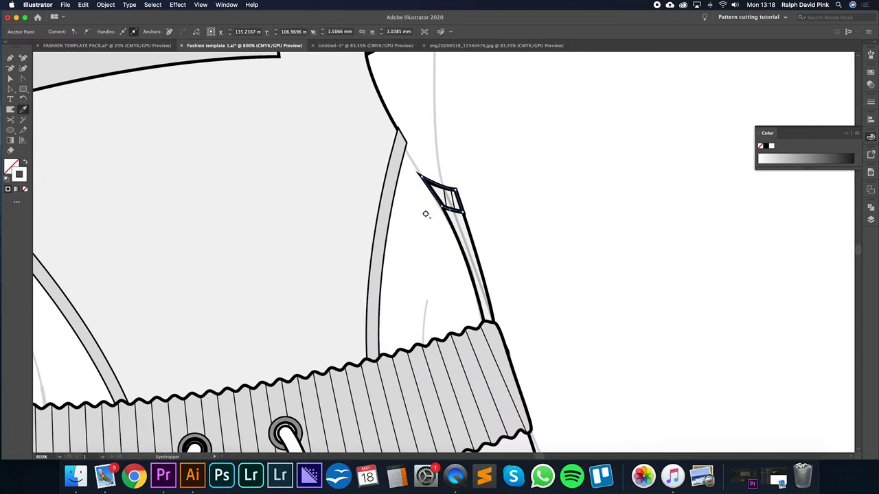
Draw thin unfilled rib lines across the small trim panel above the waistband on the right-hand forearm.
scroll(481, 220, down, 2)
scroll(483, 209, up, 1)
key(super+equal)
key(super+equal)
key(p)
click(440, 246)
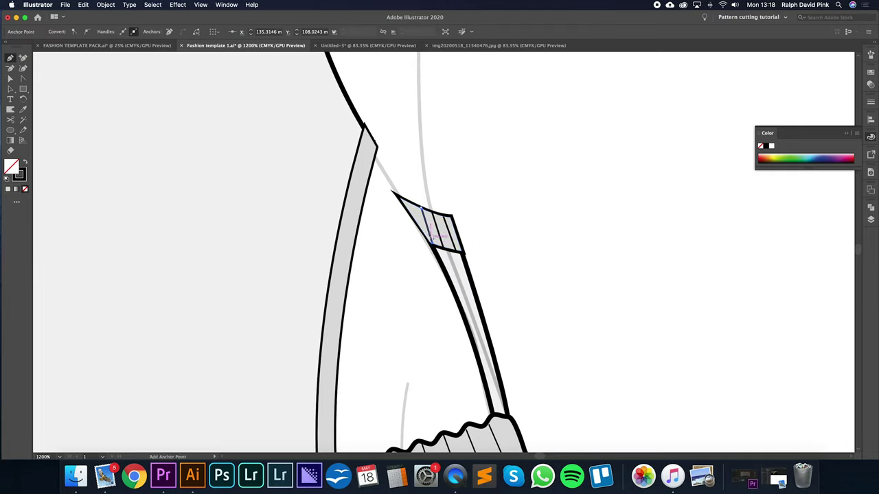
key(super+minus)
key(super+minus)
key(super+minus)
key(super+minus)
key(v)
drag(473, 153, 515, 229)
click(411, 260)
shift+click(406, 227)
scroll(420, 439, up, 3)
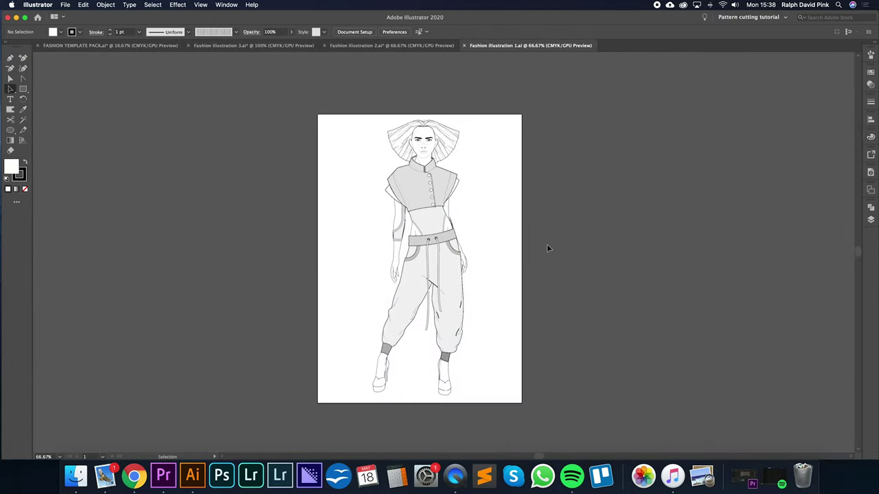
Inspect the separate trouser, bodysuit and forearm shapes and the figure template in the finished Fashion illustration 1.
key(super+equal)
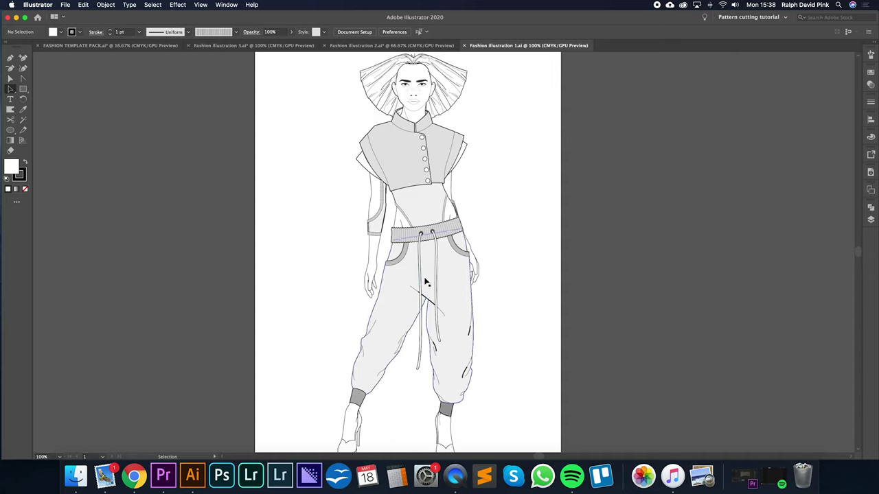
click(458, 280)
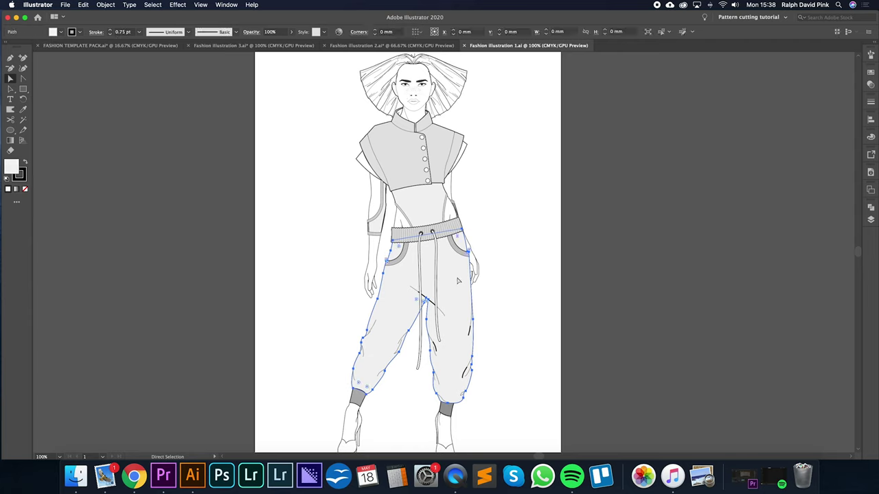
click(412, 203)
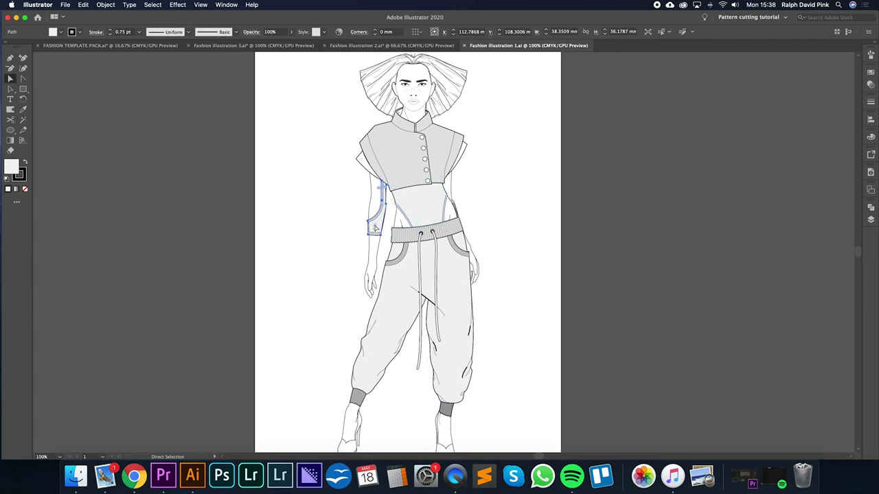
click(498, 163)
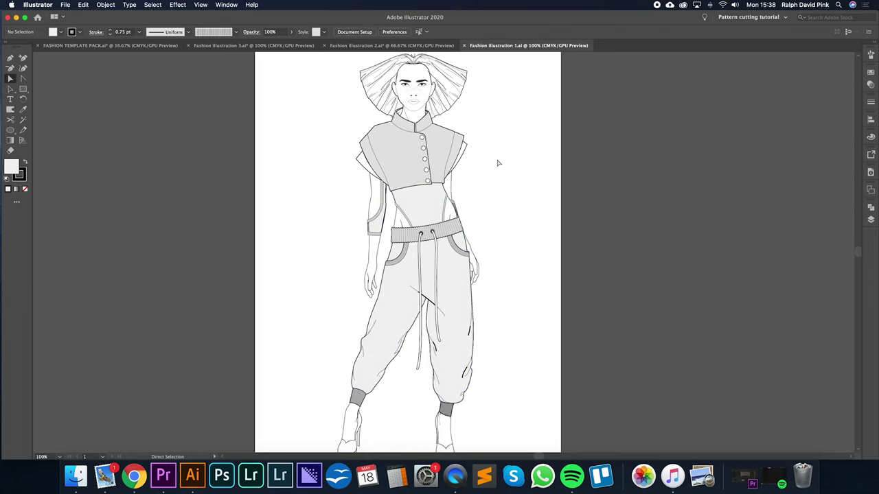
click(371, 197)
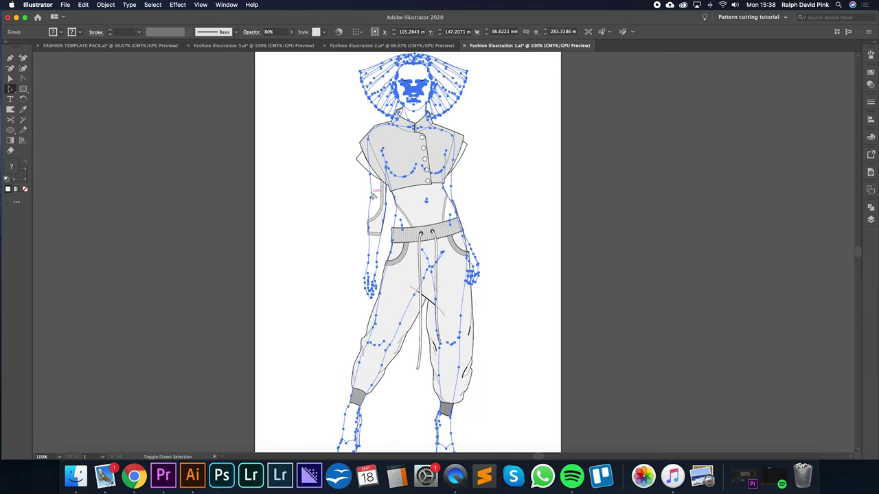
click(519, 158)
Review the finished outfits in Fashion illustration 2 and Fashion illustration 3.
click(366, 46)
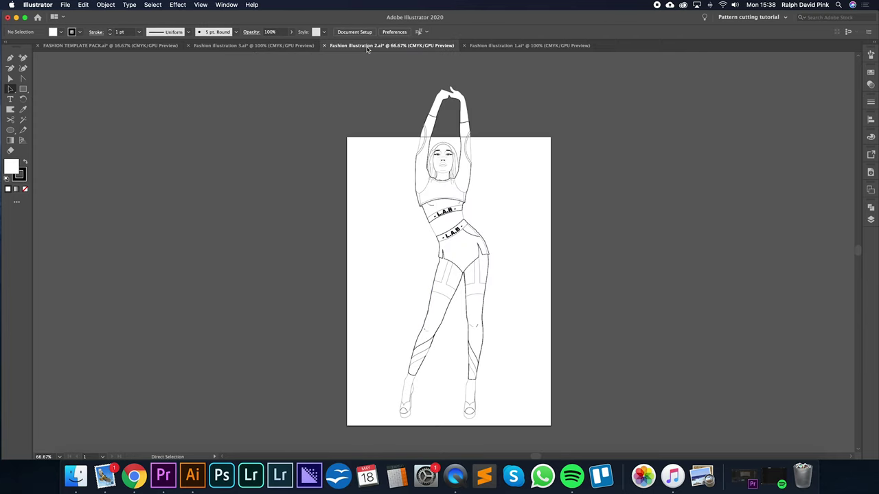
key(super+1)
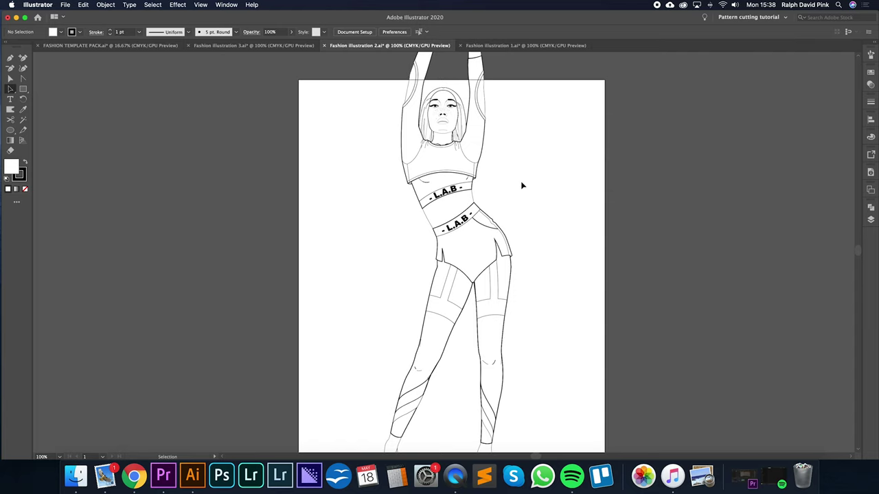
drag(522, 199, 538, 177)
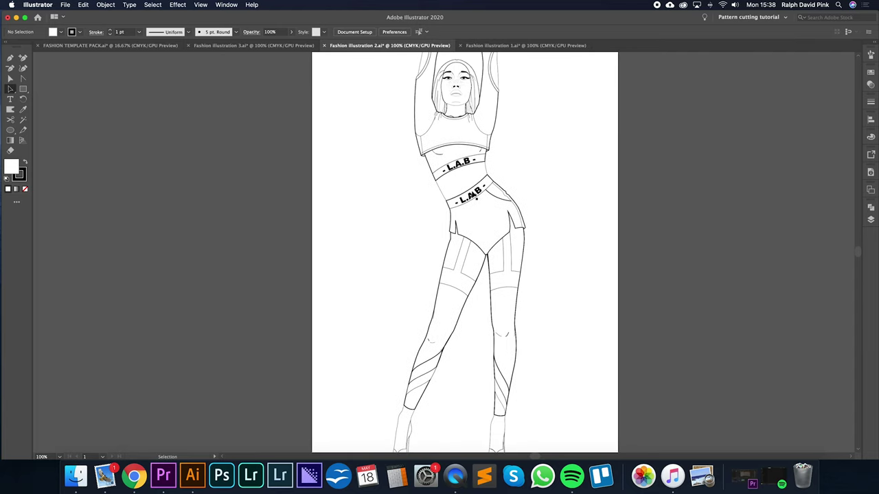
click(278, 48)
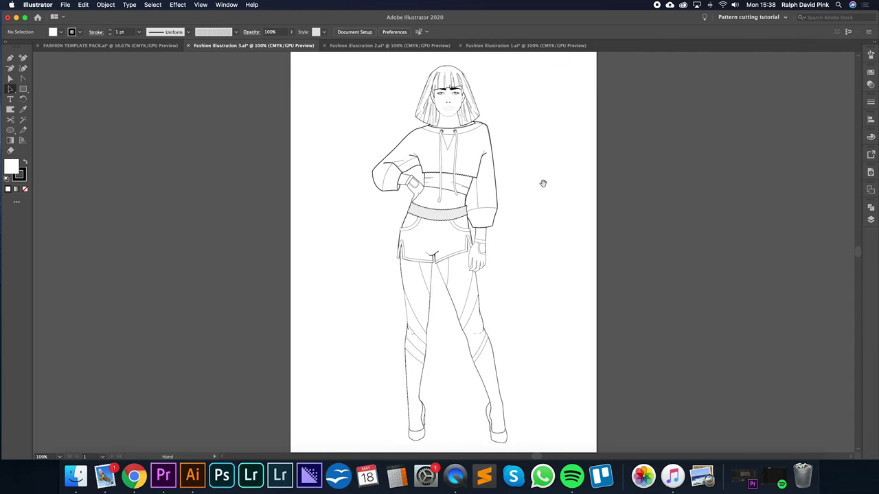
drag(543, 184, 546, 178)
Switch to the FASHION TEMPLATE PACK file and examine the three line drawings below the row of figure templates.
click(143, 46)
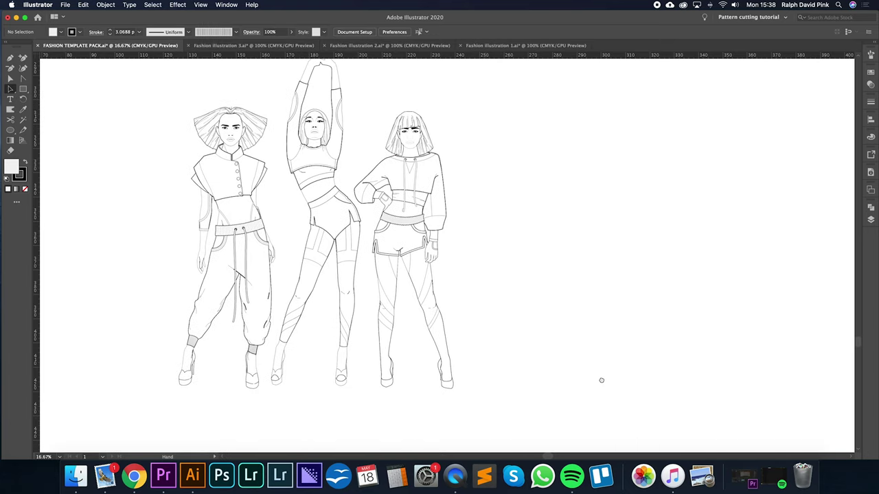
scroll(600, 380, up, 10)
key(super+minus)
key(super+minus)
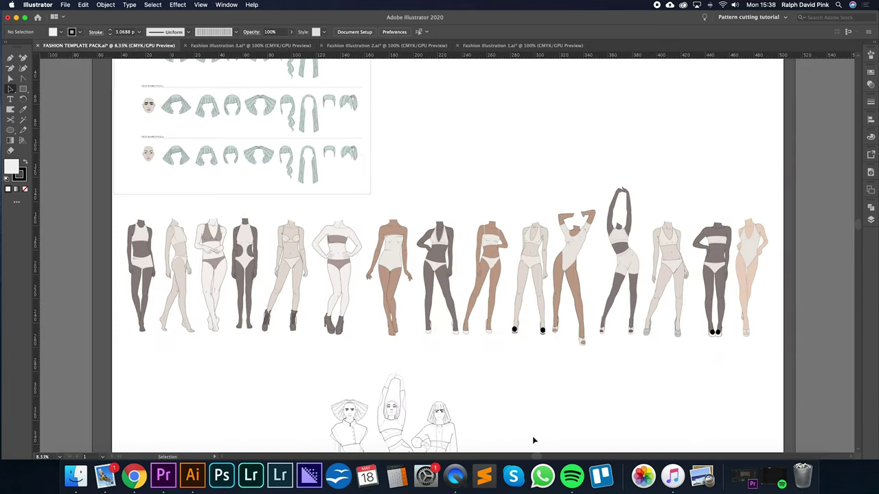
scroll(545, 224, down, 5)
key(super+equal)
key(super+equal)
key(super+equal)
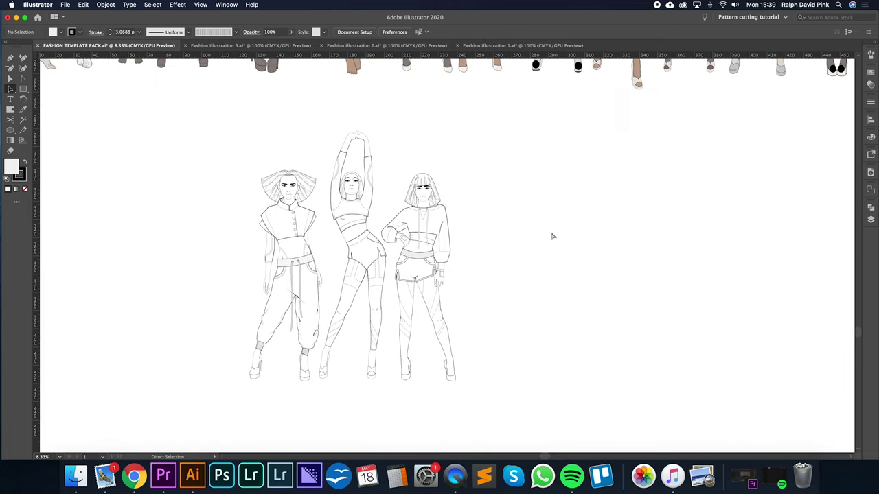
key(super+minus)
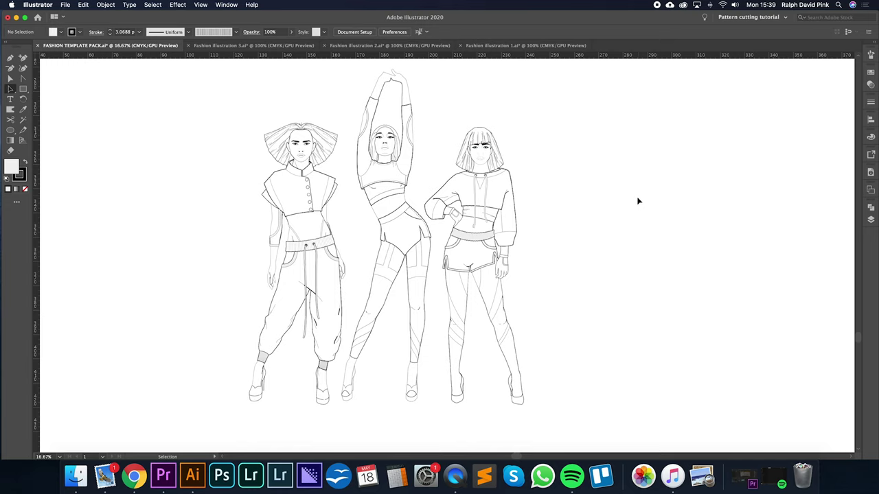
Inspect the individual jacket and trouser shapes of the line drawing with the drawstring trousers.
key(a)
click(295, 198)
click(329, 273)
click(604, 213)
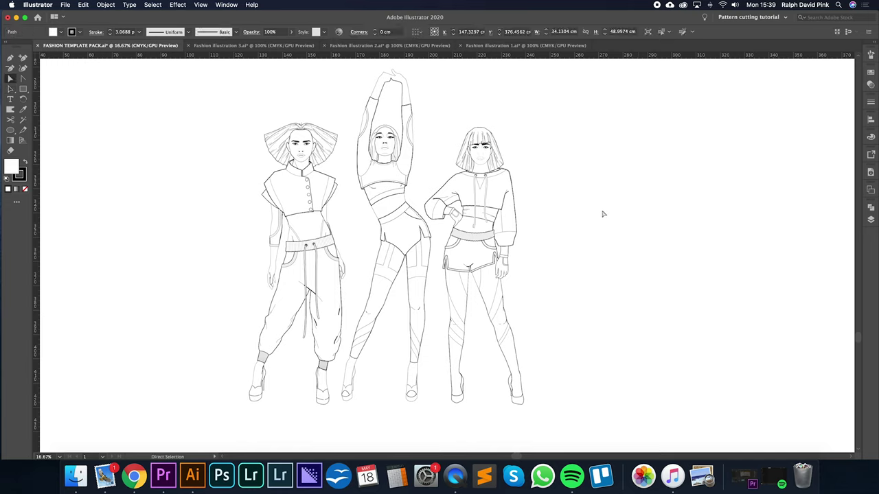
click(329, 290)
key(space)
drag(419, 283, 366, 294)
click(348, 241)
click(336, 186)
Paste the coloured versions of the three figures and place them to the right of the line drawings.
click(543, 173)
key(super+v)
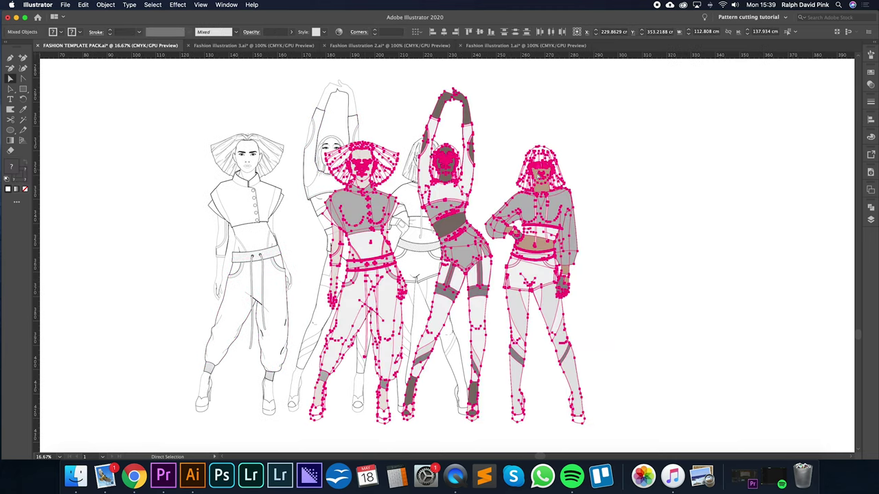
drag(454, 205, 657, 207)
scroll(657, 202, right, 5)
click(656, 191)
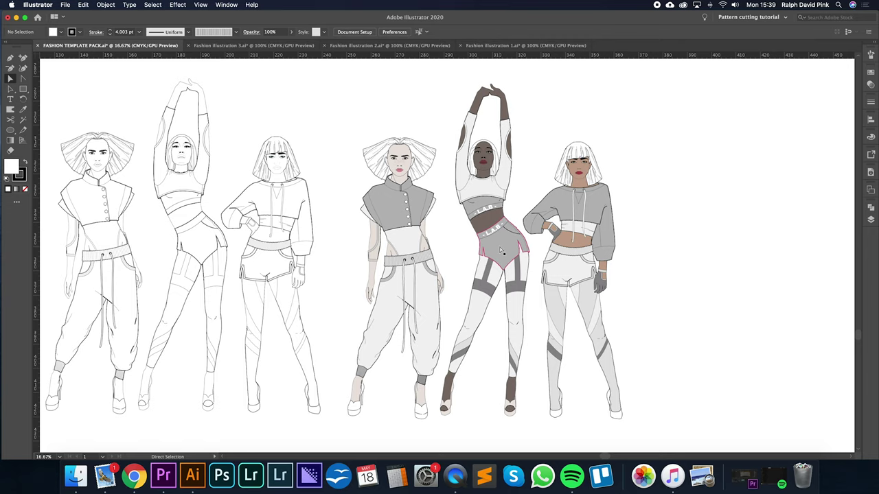
Shift the three coloured figures slightly further right to widen the gap from the line drawings.
key(v)
drag(353, 96, 740, 447)
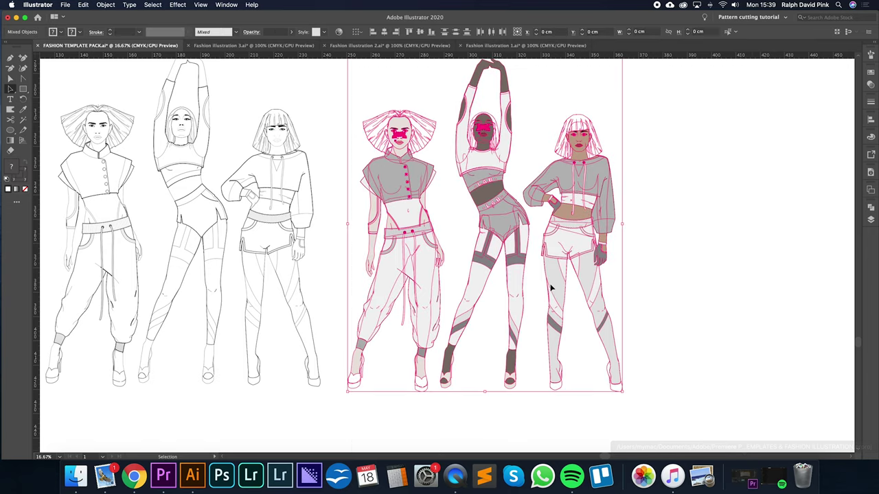
drag(511, 234, 532, 234)
drag(704, 232, 694, 274)
click(696, 276)
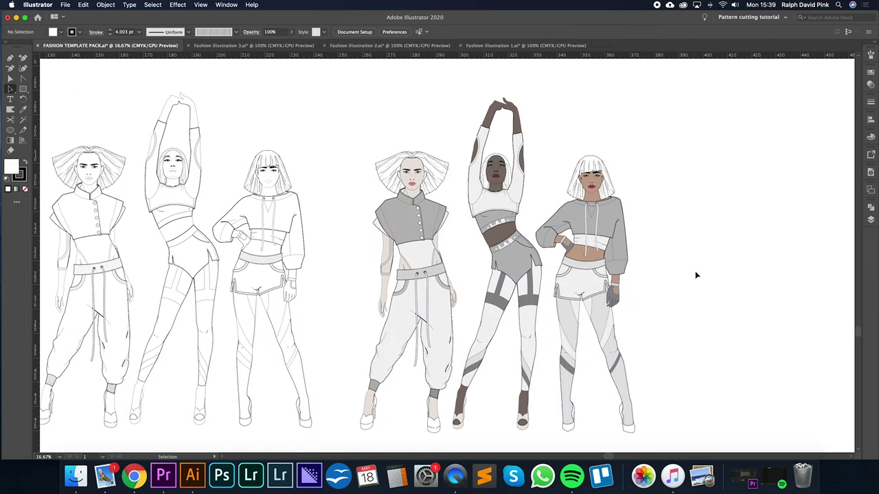